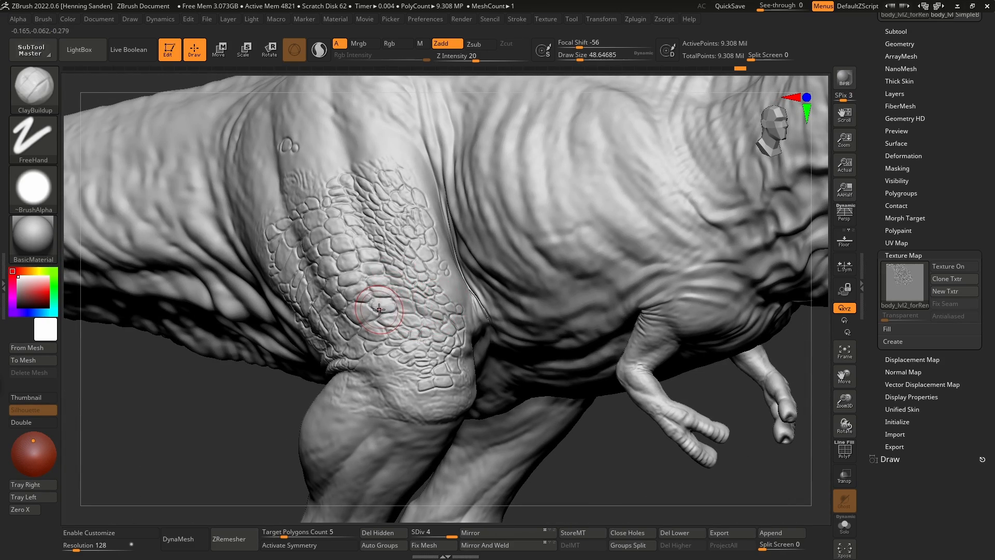
# - Build up individual scales on the dinosaur's upper leg with the ClayBuildup brush
pyautogui.keyDown('ctrl'); pyautogui.moveTo(426, 248); pyautogui.dragTo(383, 279, button='right'); pyautogui.keyUp('ctrl')
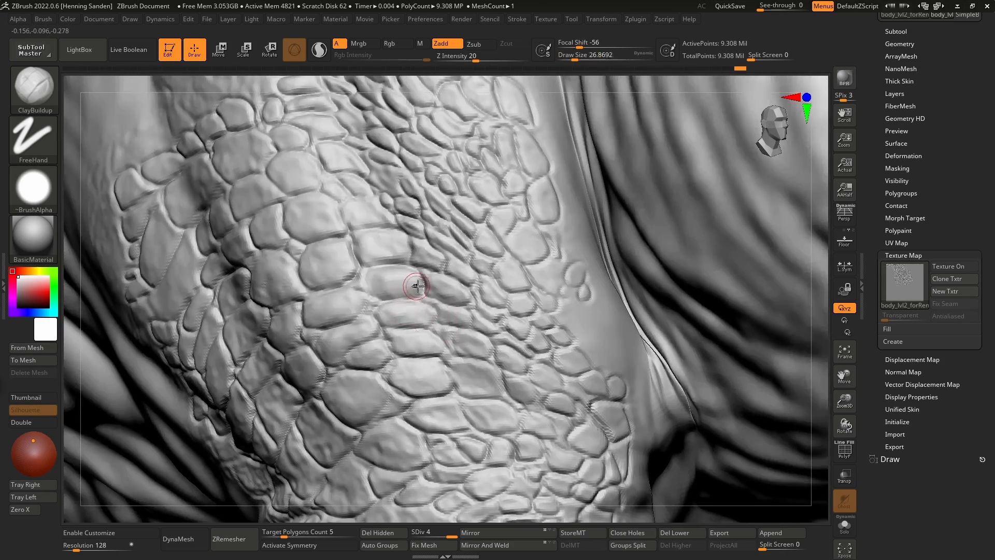
pyautogui.moveTo(407, 311); pyautogui.dragTo(390, 318)
pyautogui.moveTo(390, 319); pyautogui.dragTo(357, 322, button='right')
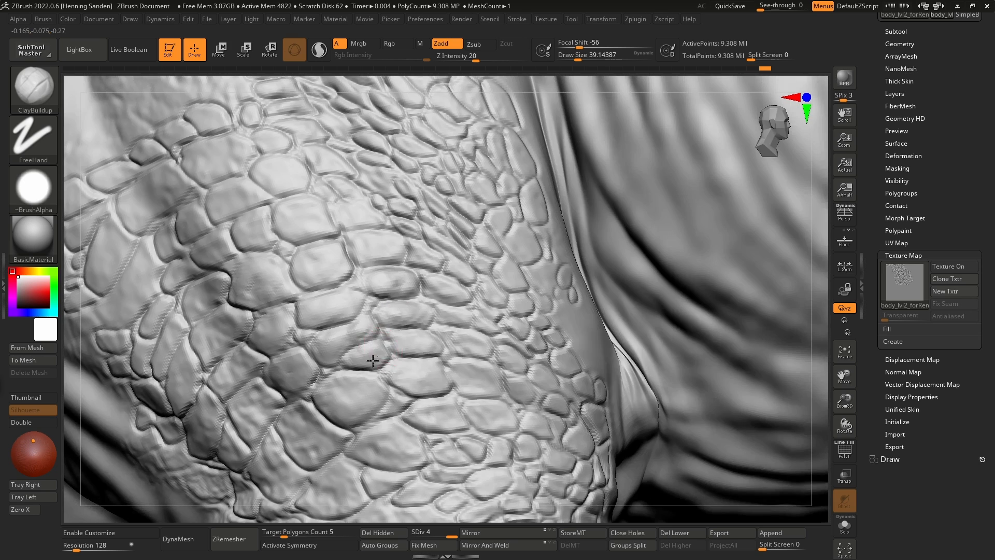
pyautogui.moveTo(398, 388)
pyautogui.mouseDown()
pyautogui.moveTo(438, 384)
pyautogui.moveTo(409, 373)
pyautogui.moveTo(342, 399)
pyautogui.mouseUp()
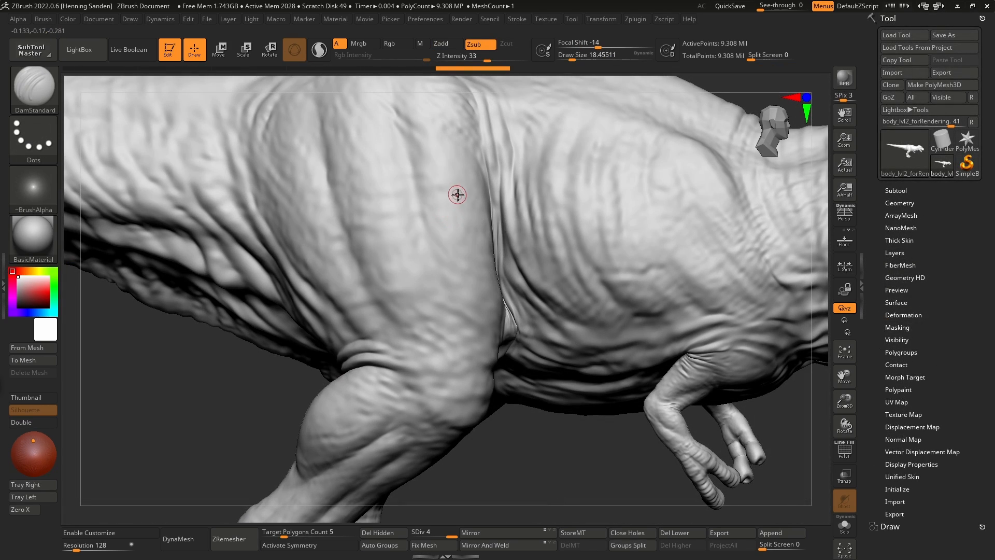
# - Carve a cluster of small scale outlines on the dinosaur's thigh with the DamStandard brush
pyautogui.moveTo(457, 195)
pyautogui.mouseDown()
pyautogui.moveTo(434, 257)
pyautogui.moveTo(457, 212)
pyautogui.moveTo(448, 238)
pyautogui.moveTo(435, 231)
pyautogui.moveTo(422, 240)
pyautogui.moveTo(425, 254)
pyautogui.moveTo(458, 256)
pyautogui.moveTo(445, 269)
pyautogui.moveTo(411, 249)
pyautogui.moveTo(424, 225)
pyautogui.moveTo(440, 273)
pyautogui.mouseUp()
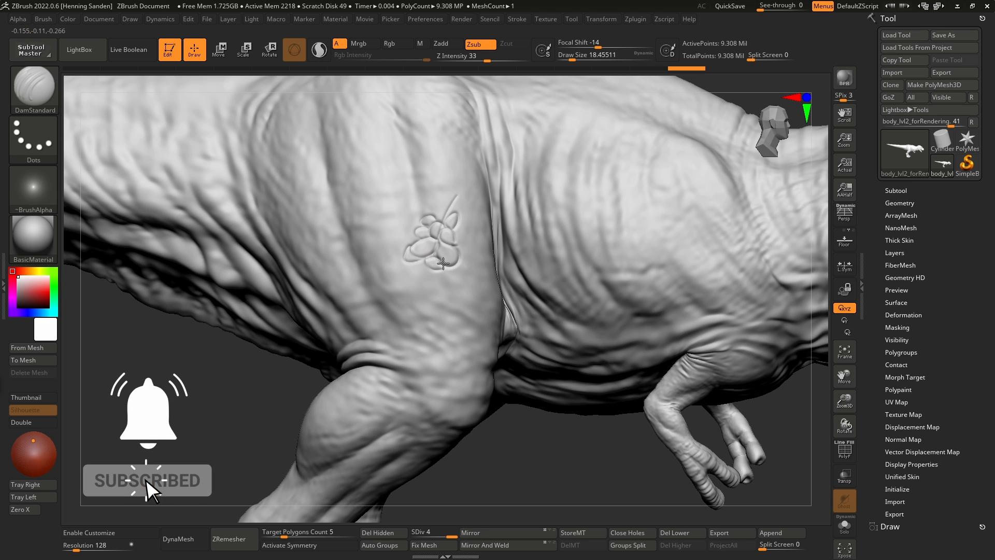
pyautogui.moveTo(437, 261); pyautogui.dragTo(449, 271)
pyautogui.hotkey('ctrl', 'z')
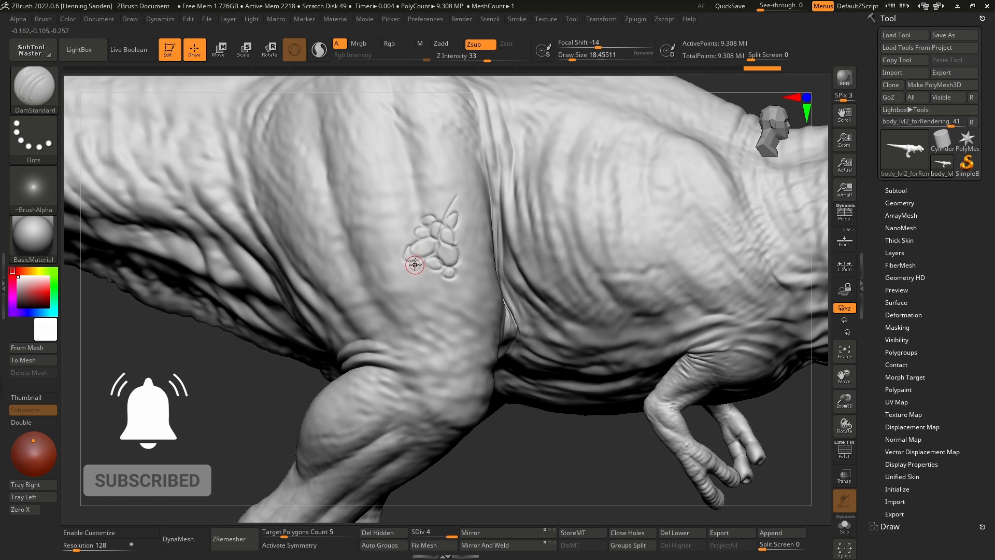
pyautogui.moveTo(430, 269)
pyautogui.mouseDown()
pyautogui.moveTo(422, 260)
pyautogui.moveTo(433, 261)
pyautogui.mouseUp()
pyautogui.moveTo(485, 270)
pyautogui.mouseDown(button='right')
pyautogui.moveTo(460, 280)
pyautogui.moveTo(452, 259)
pyautogui.moveTo(450, 279)
pyautogui.mouseUp(button='right')
pyautogui.moveTo(296, 297)
pyautogui.keyDown('ctrl'); pyautogui.mouseDown(button='right')
pyautogui.moveTo(291, 336)
pyautogui.moveTo(346, 283)
pyautogui.mouseUp(button='right'); pyautogui.keyUp('ctrl')
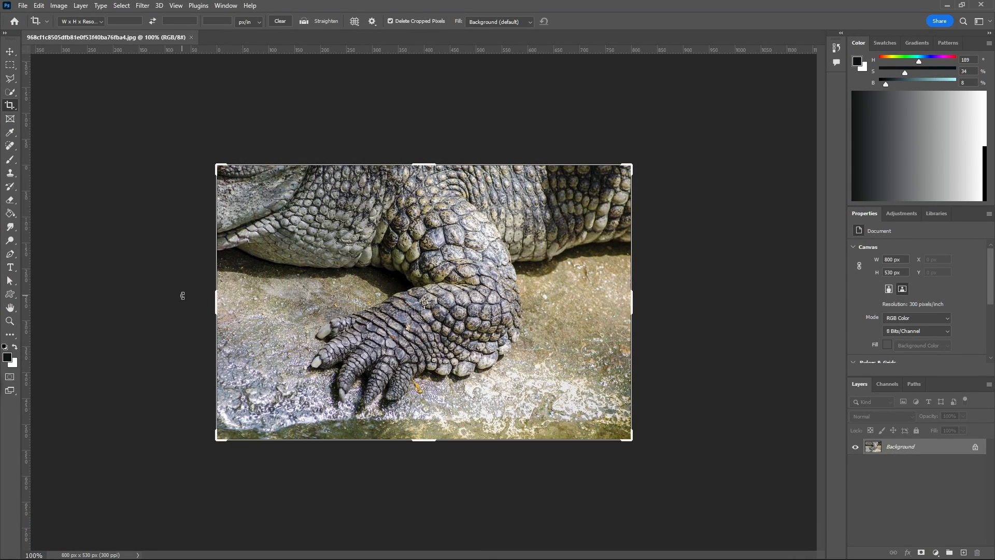
# - In Photoshop, crop both sides of the crocodile photo around the leg to a 479 by 530 px canvas
pyautogui.press('b')
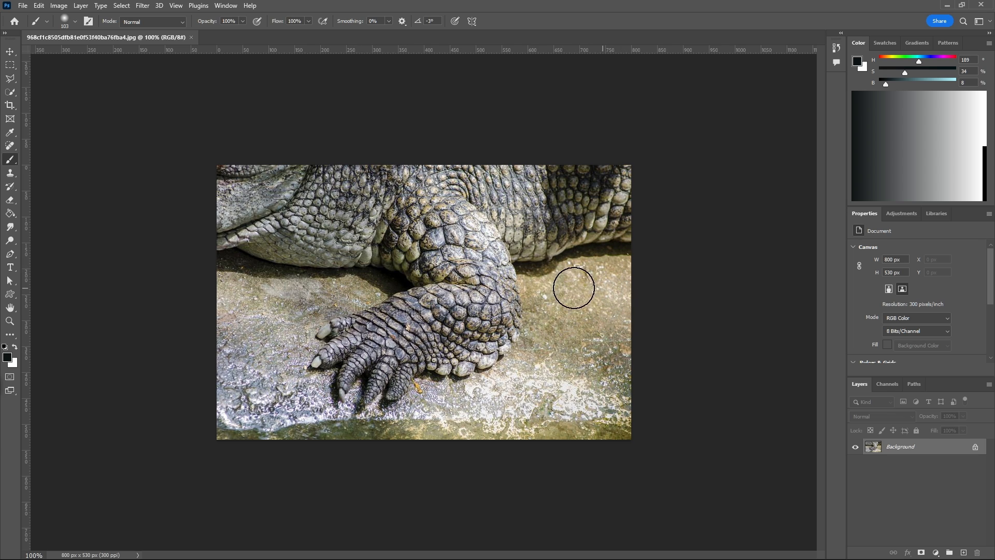
pyautogui.press('c')
pyautogui.moveTo(637, 301); pyautogui.dragTo(581, 301)
pyautogui.moveTo(266, 300); pyautogui.dragTo(301, 301)
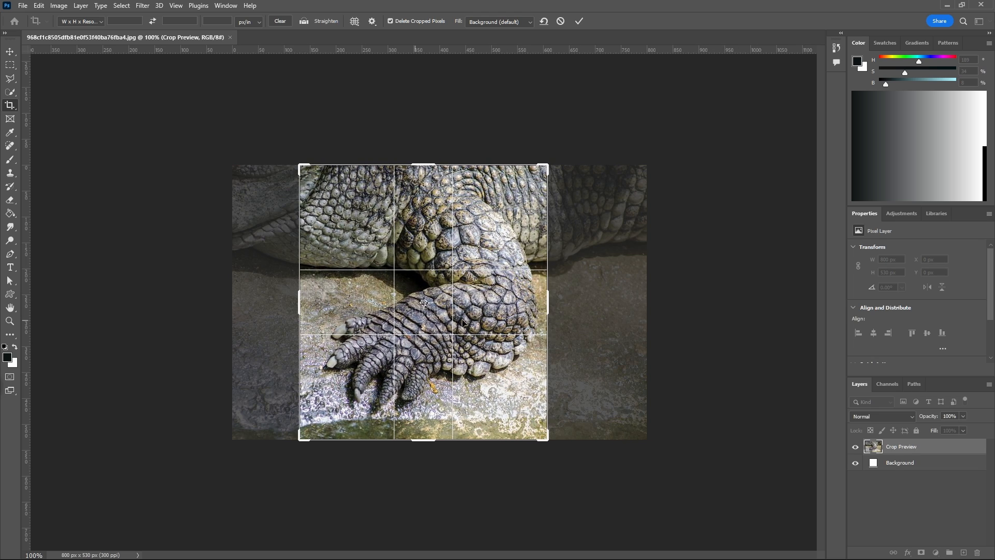
pyautogui.press('Return')
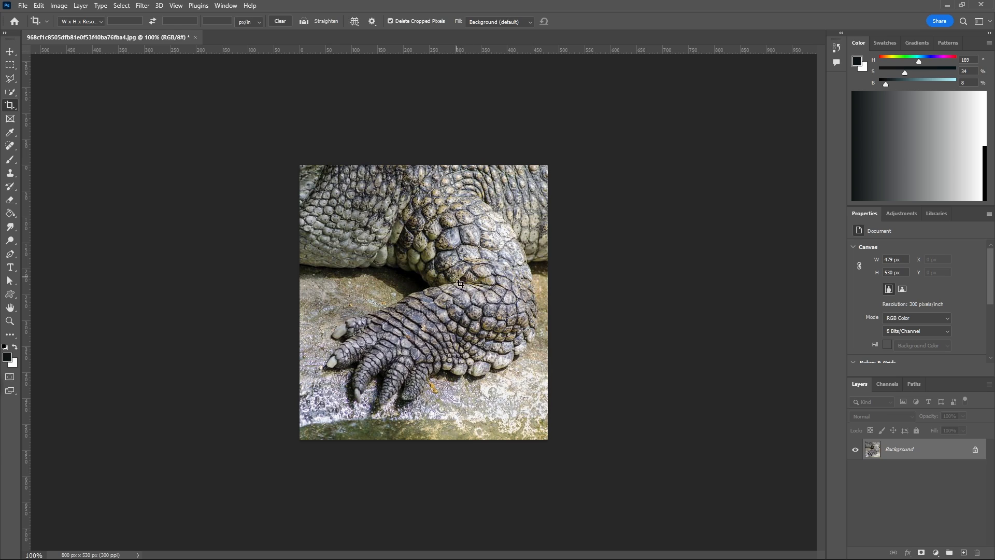
# - Duplicate the background and add a Black & White adjustment with Reds 269, Yellows 131, Greens 190 and Cyans -46
pyautogui.hotkey('ctrl', 'j')
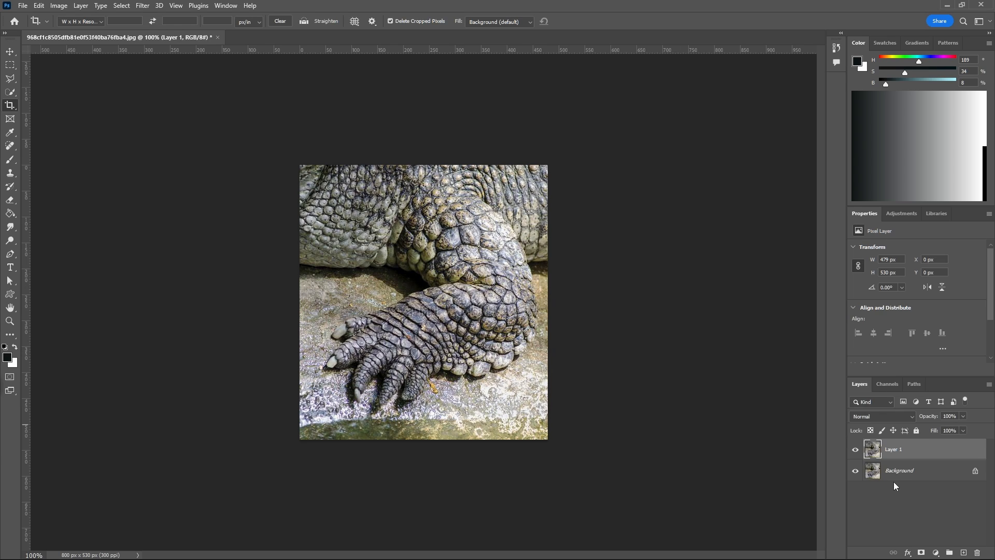
pyautogui.click(936, 552)
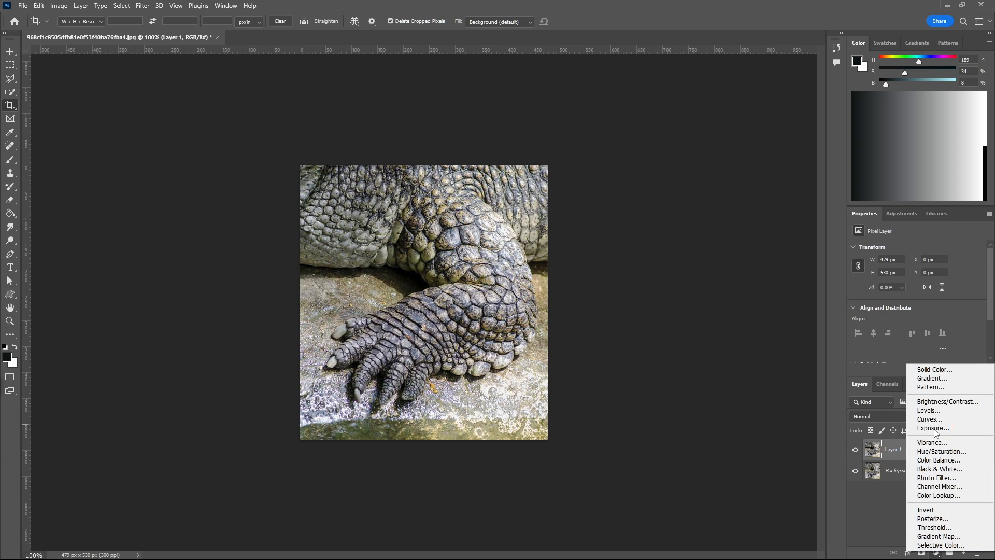
pyautogui.click(945, 470)
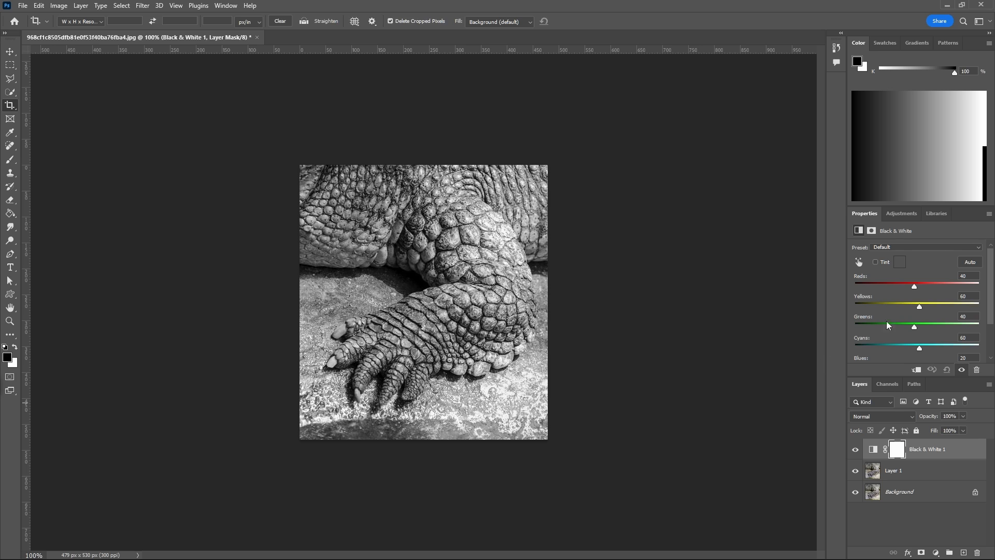
pyautogui.moveTo(917, 287); pyautogui.dragTo(970, 288)
pyautogui.moveTo(921, 308); pyautogui.dragTo(891, 354)
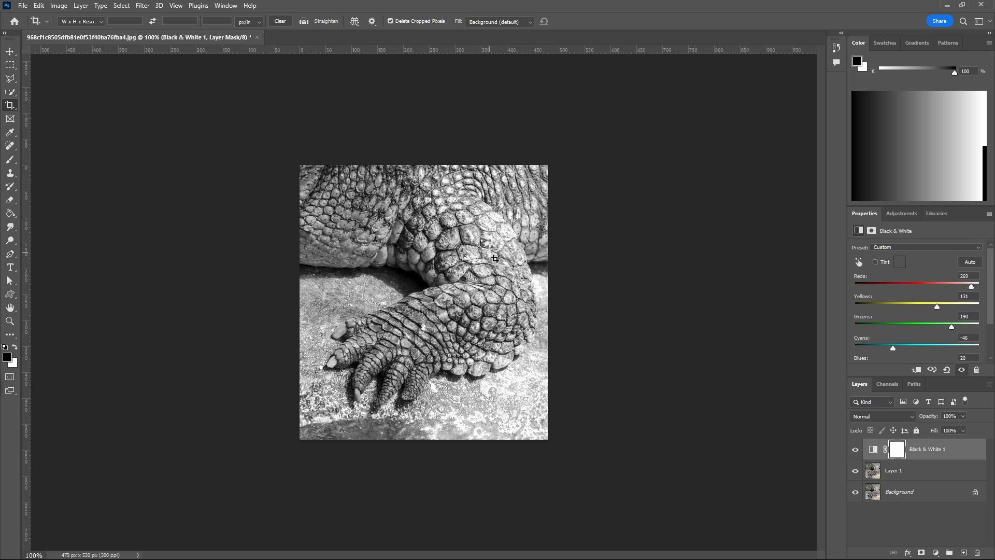
# - Add a Brightness/Contrast adjustment layer with Brightness 16 and Contrast 52
pyautogui.click(936, 553)
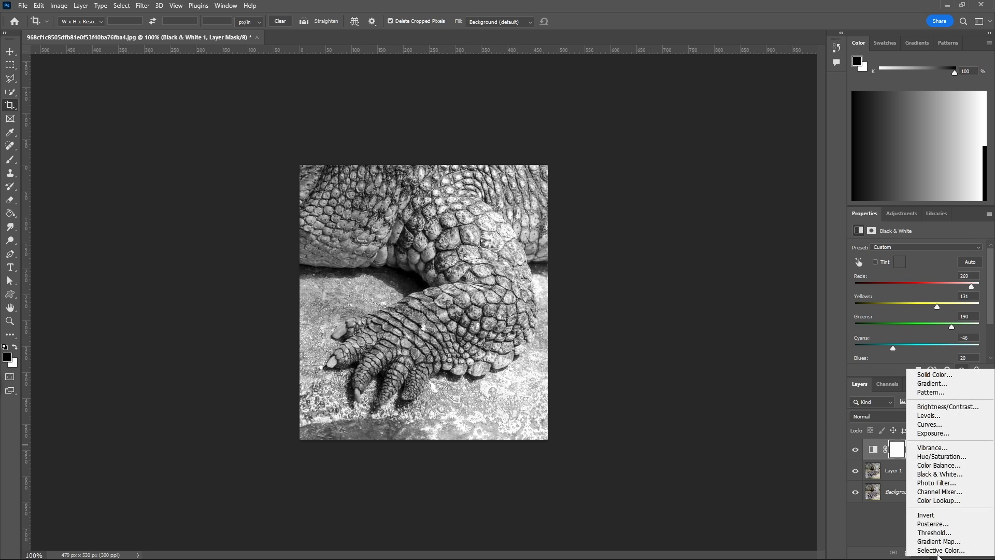
pyautogui.click(928, 405)
pyautogui.moveTo(917, 277)
pyautogui.mouseDown()
pyautogui.moveTo(950, 277)
pyautogui.moveTo(931, 279)
pyautogui.mouseUp()
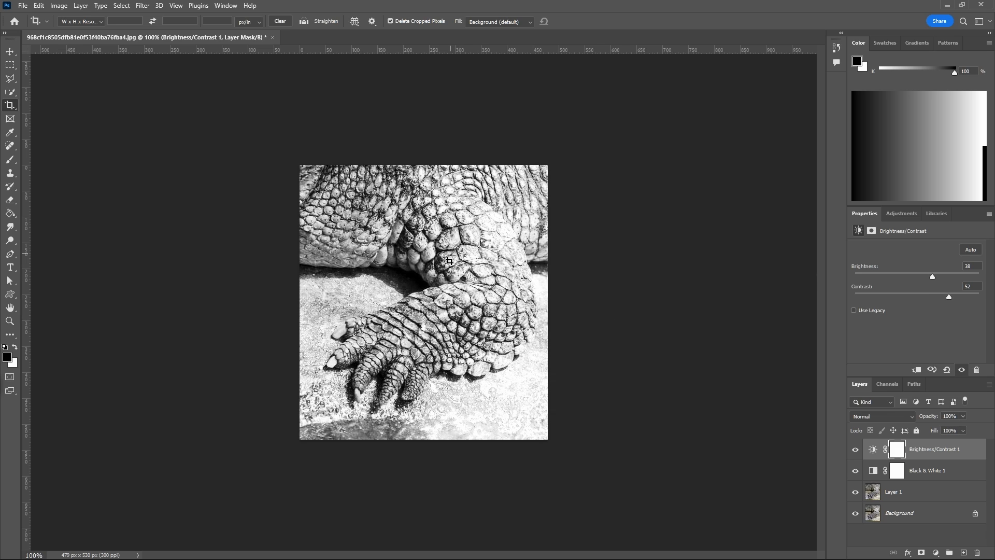
pyautogui.moveTo(931, 278); pyautogui.dragTo(924, 277)
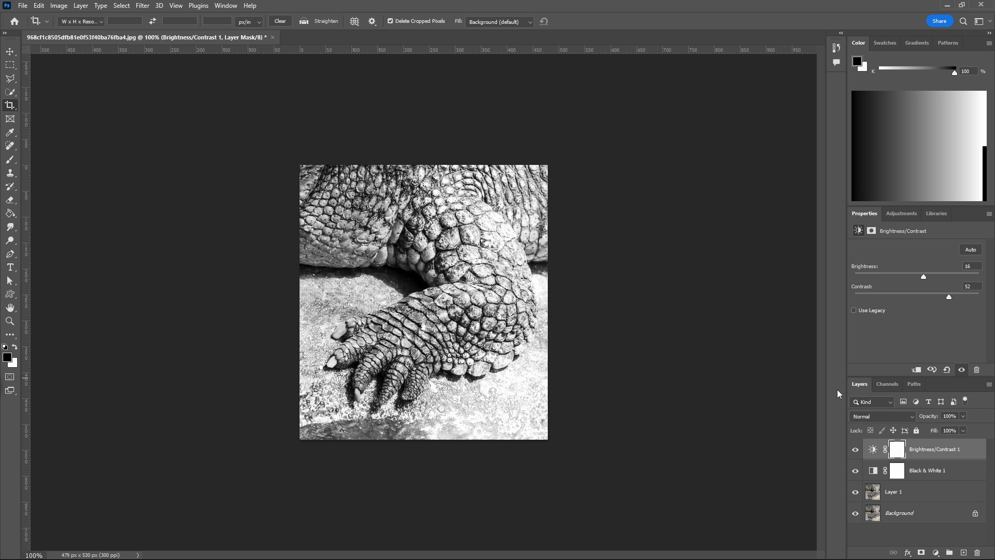
# - Add an empty layer above the adjustments and paint small white highlights on several scales near the crocodile's wrist
pyautogui.hotkey('ctrl', 'shift', 'alt', 'n')
pyautogui.keyDown('alt'); pyautogui.scroll(3, 474, 339); pyautogui.keyUp('alt')
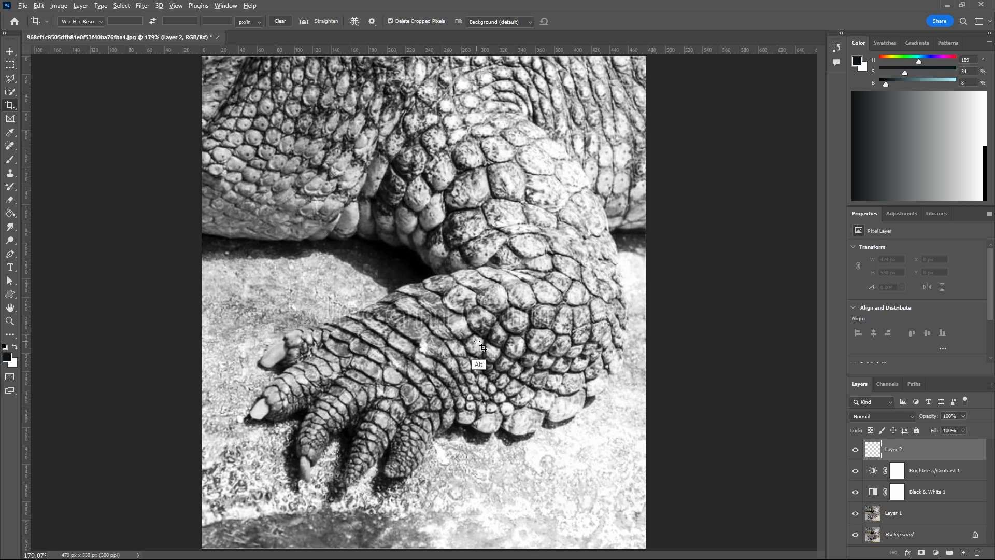
pyautogui.press('b')
pyautogui.moveTo(487, 351)
pyautogui.keyDown('alt'); pyautogui.mouseDown(button='right')
pyautogui.moveTo(459, 343)
pyautogui.moveTo(496, 340)
pyautogui.mouseUp(button='right'); pyautogui.keyUp('alt')
pyautogui.press('x')
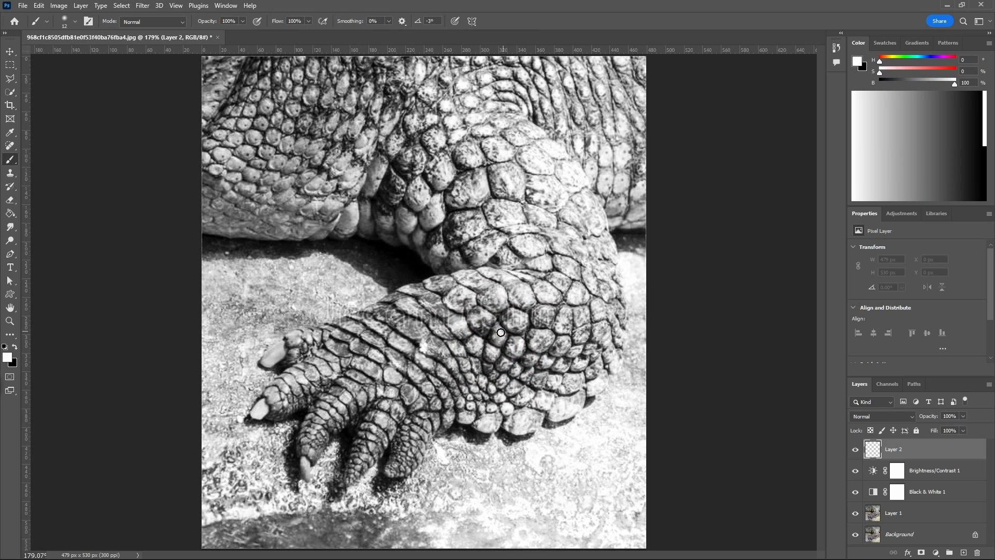
pyautogui.moveTo(499, 337)
pyautogui.mouseDown()
pyautogui.moveTo(513, 349)
pyautogui.moveTo(492, 355)
pyautogui.mouseUp()
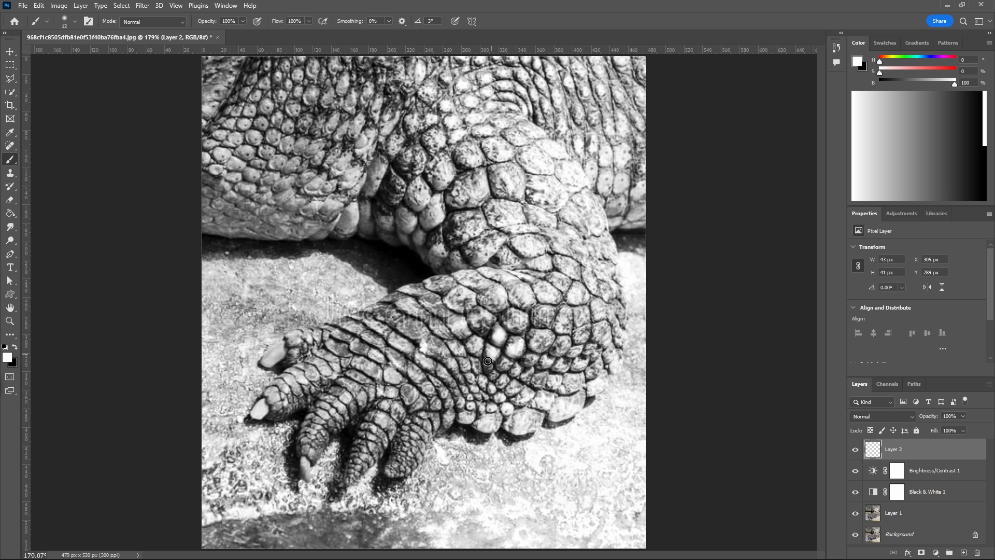
pyautogui.keyDown('alt'); pyautogui.moveTo(492, 367); pyautogui.dragTo(487, 370, button='right'); pyautogui.keyUp('alt')
pyautogui.keyDown('alt'); pyautogui.scroll(-3, 505, 383); pyautogui.keyUp('alt')
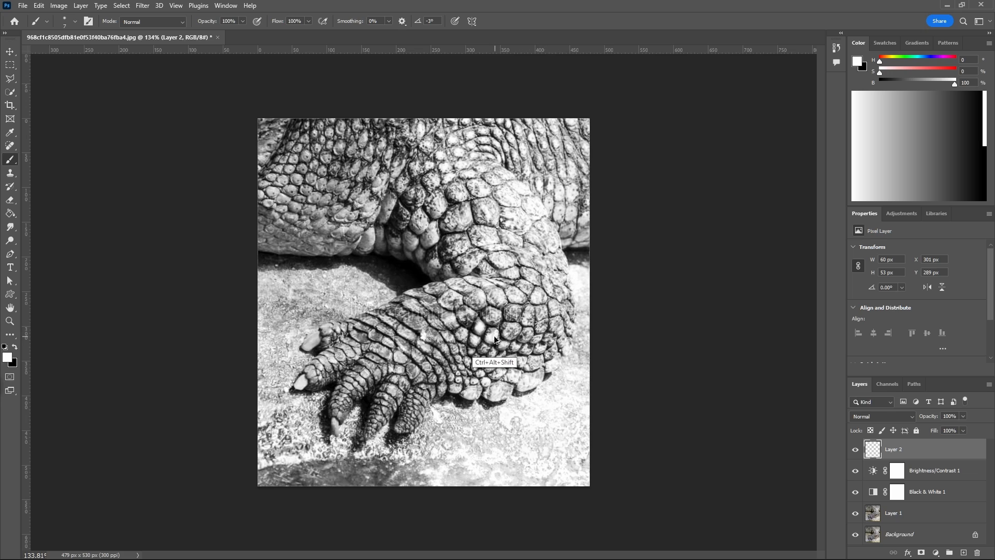
# - Stamp all visible layers into a new layer, duplicate it, hide the copy and select Layer 3
pyautogui.hotkey('ctrl', 'shift', 'alt', 'e')
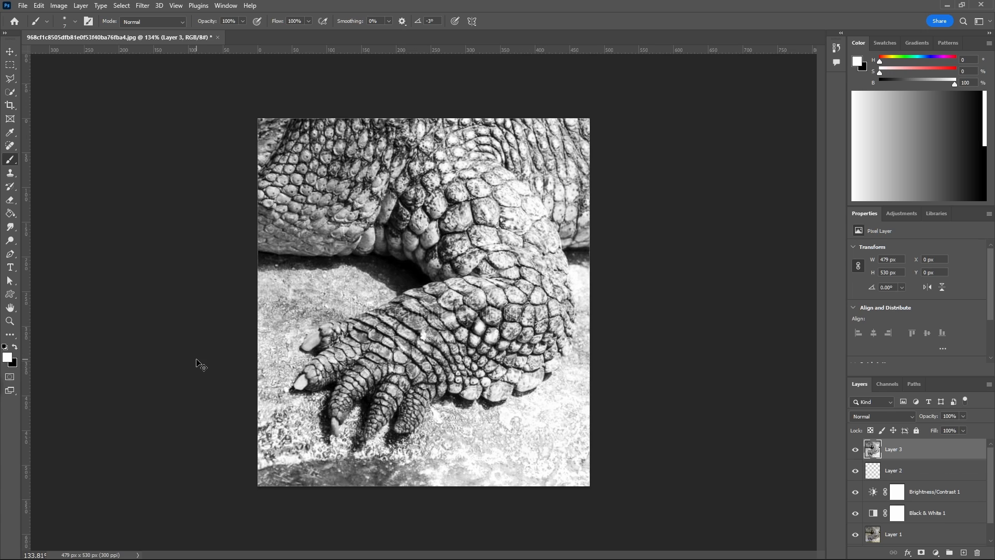
pyautogui.hotkey('ctrl', 'j')
pyautogui.click(856, 450)
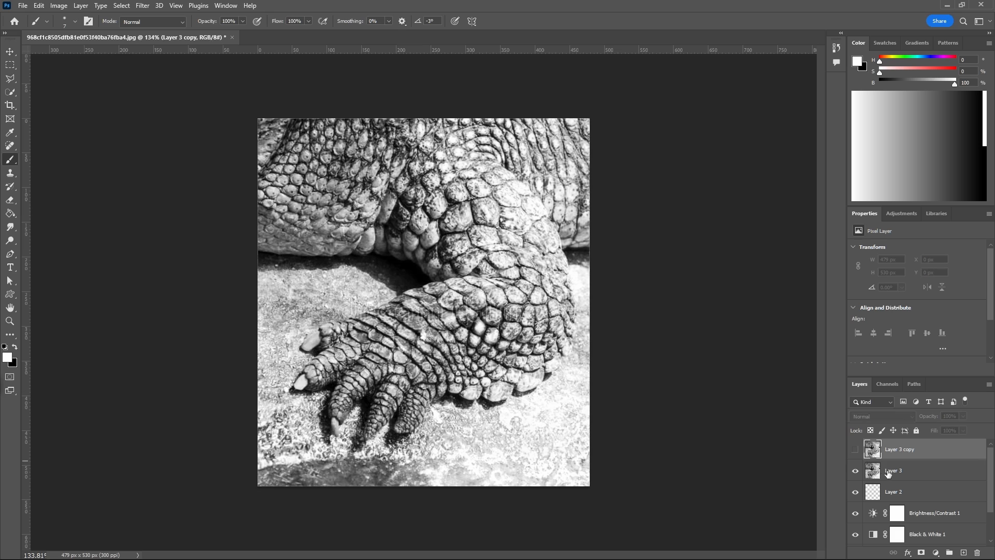
pyautogui.click(889, 472)
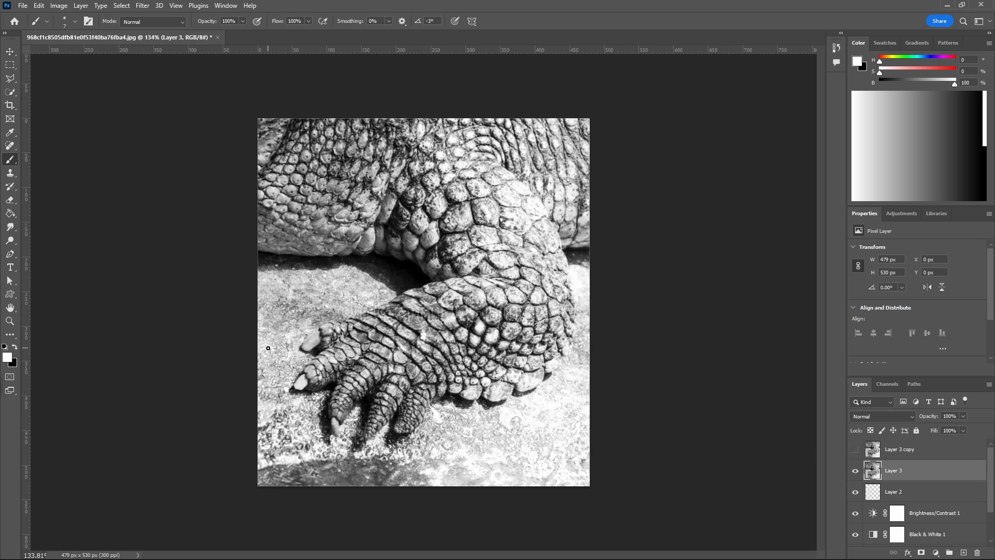
# - Open the High Pass filter on Layer 3 and set its radius to 3.0 pixels
pyautogui.click(146, 6)
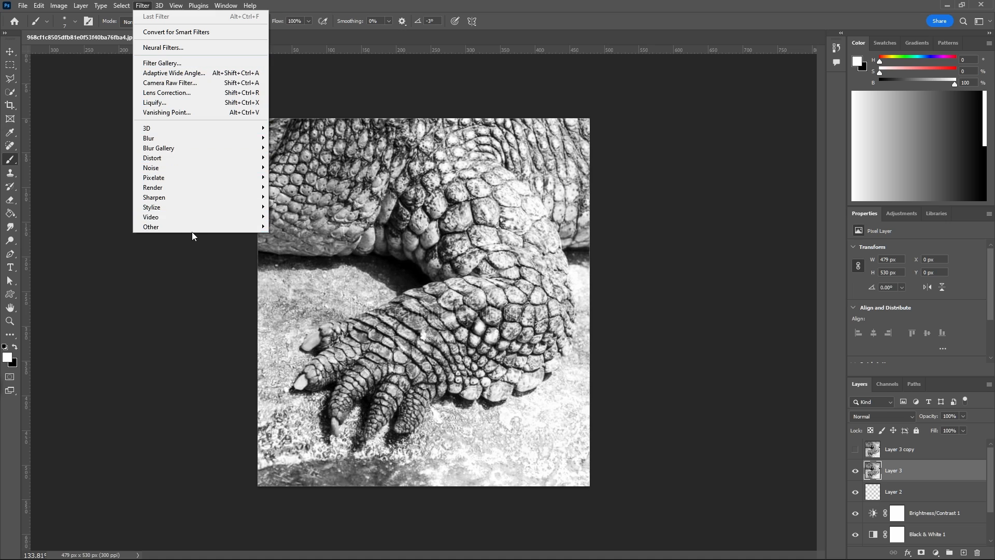
pyautogui.moveTo(193, 229)
pyautogui.click(106, 236)
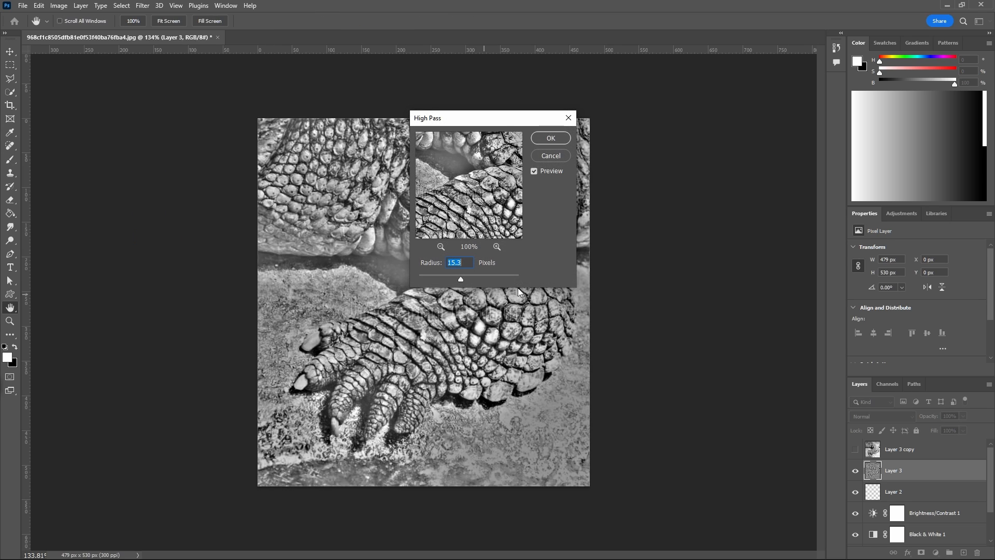
pyautogui.moveTo(482, 115); pyautogui.dragTo(772, 187)
pyautogui.moveTo(751, 351); pyautogui.dragTo(718, 351)
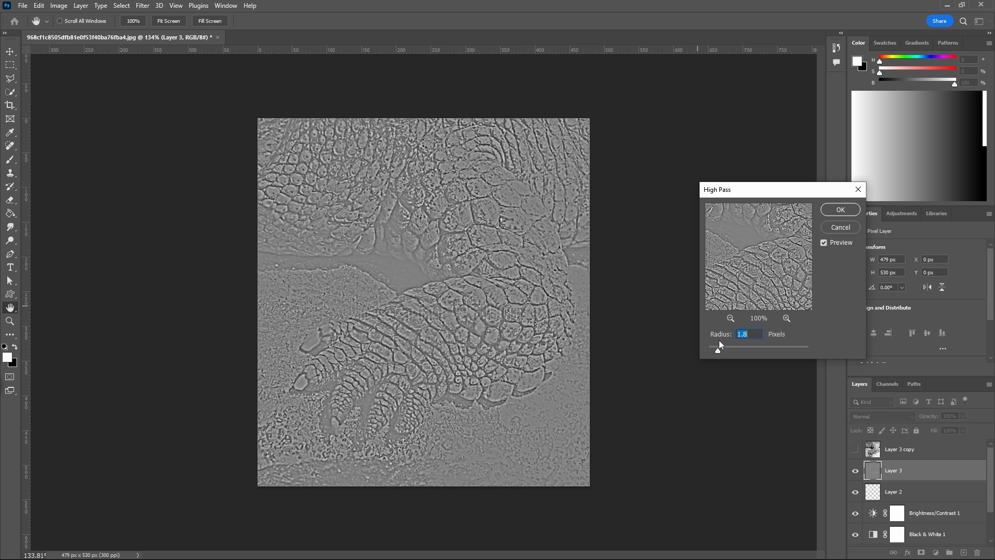
pyautogui.moveTo(719, 351); pyautogui.dragTo(724, 350)
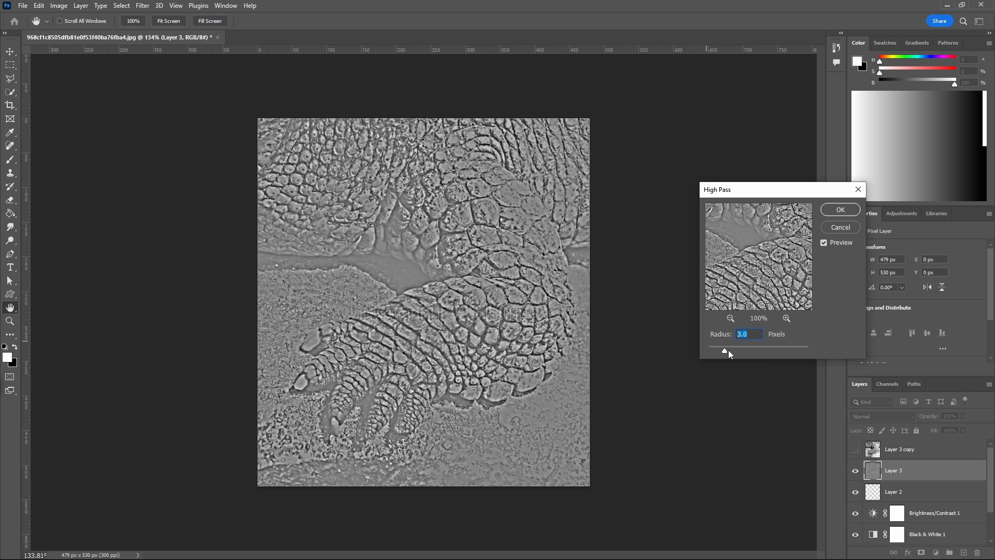
# - Compare very large and medium High Pass radii and apply the filter with a small radius
pyautogui.click(801, 351)
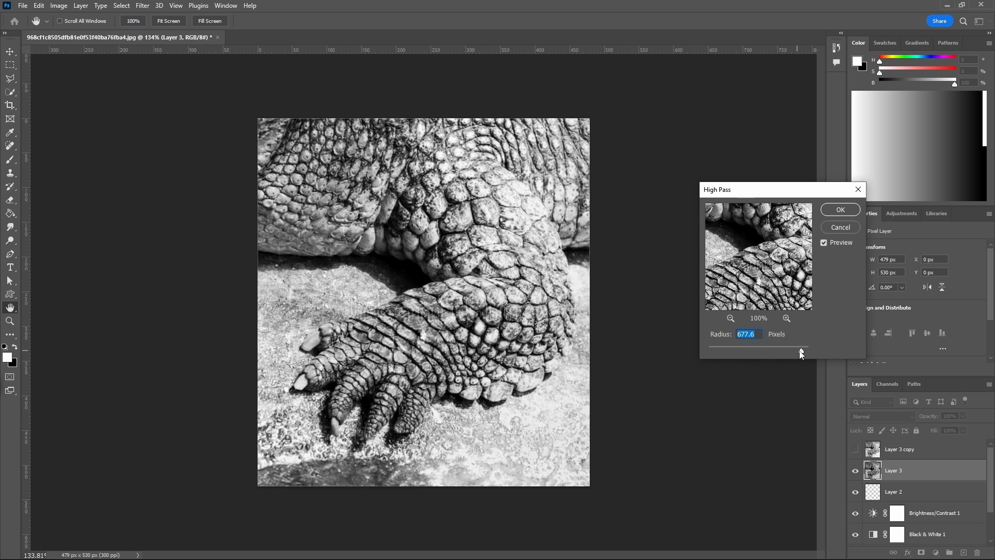
pyautogui.moveTo(799, 351)
pyautogui.mouseDown()
pyautogui.moveTo(784, 350)
pyautogui.moveTo(807, 351)
pyautogui.mouseUp()
pyautogui.click(742, 349)
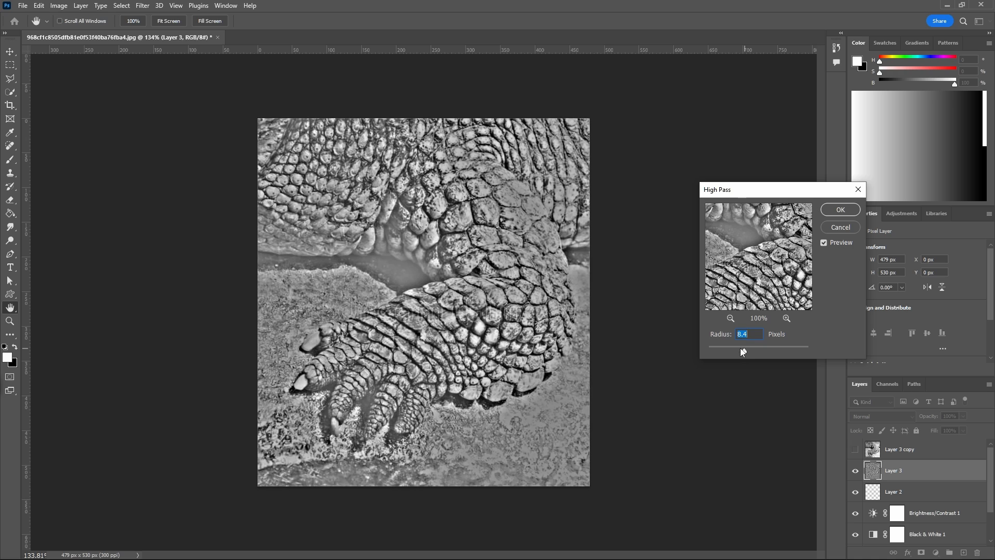
pyautogui.moveTo(742, 349); pyautogui.dragTo(728, 352)
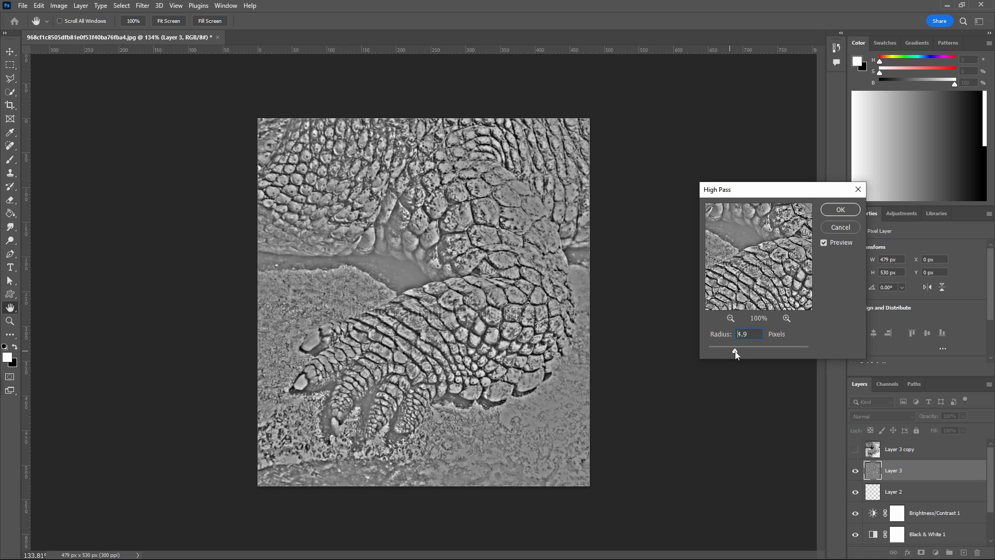
pyautogui.moveTo(729, 351); pyautogui.dragTo(726, 350)
pyautogui.click(840, 209)
pyautogui.press('b')
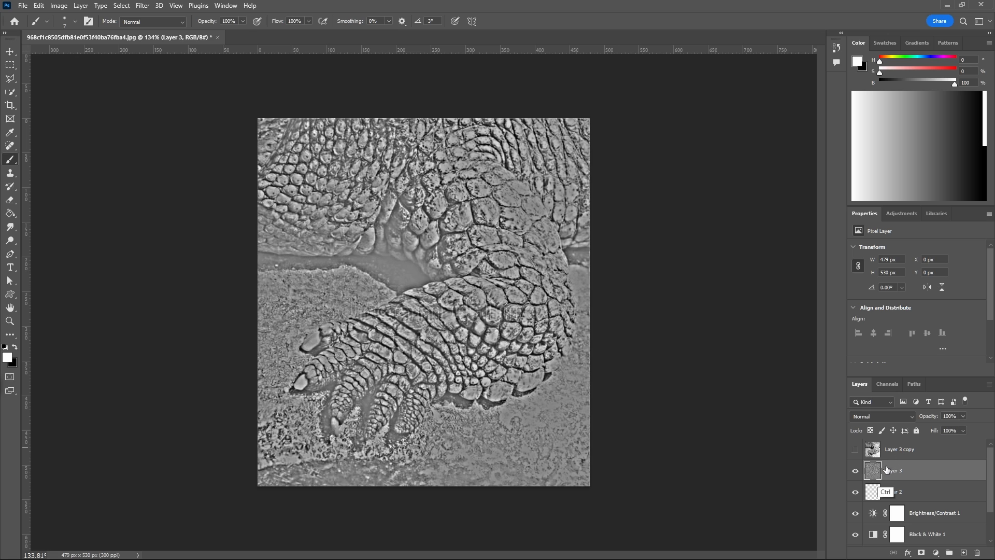
# - Duplicate the high-pass Layer 3 twice, hide both copies and reselect the original Layer 3
pyautogui.hotkey('ctrl', 'j')
pyautogui.hotkey('ctrl', 'j')
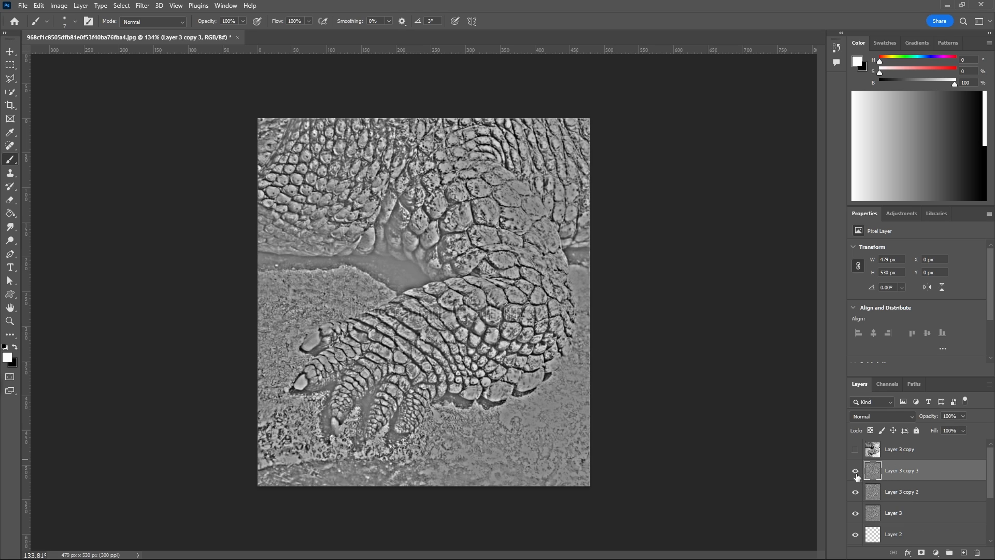
pyautogui.click(855, 471)
pyautogui.click(860, 492)
pyautogui.click(856, 492)
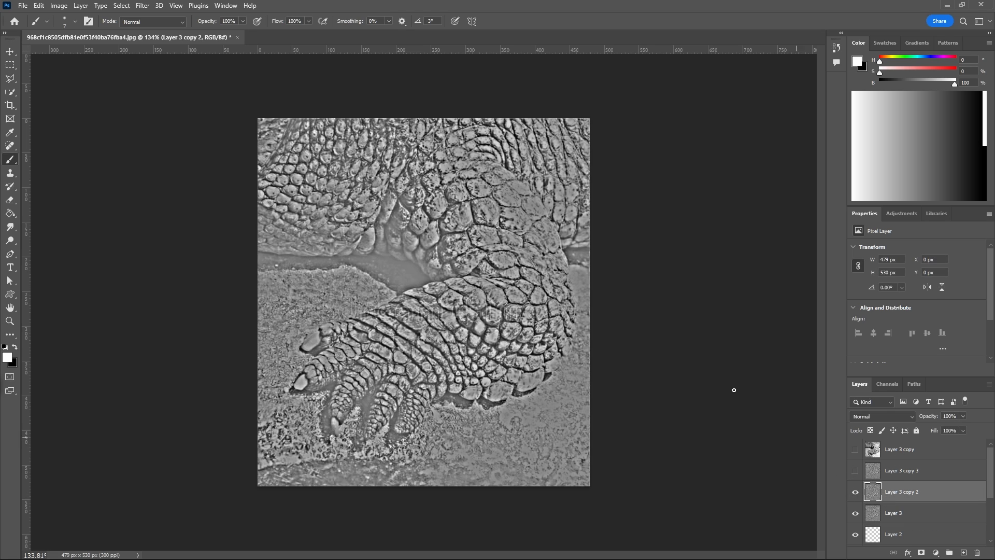
pyautogui.click(159, 6)
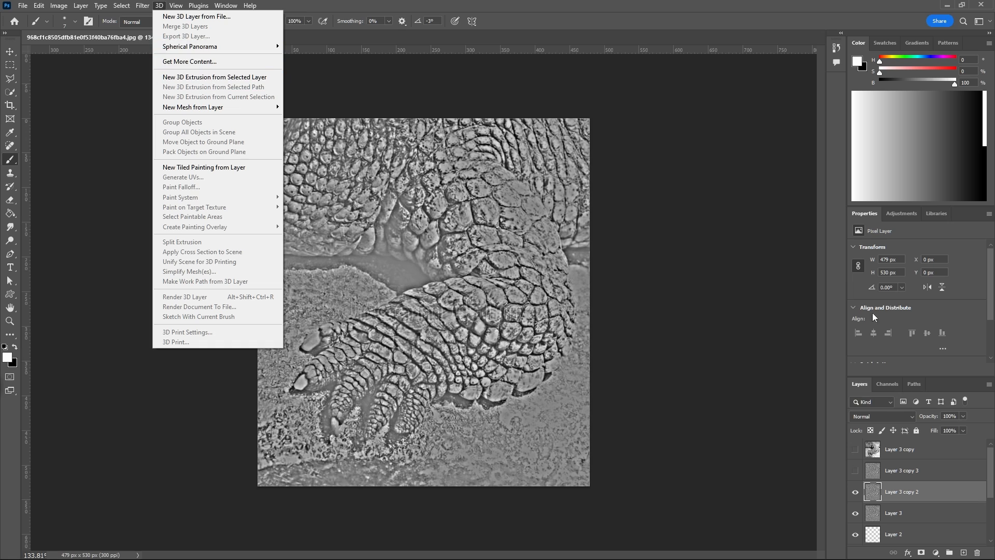
pyautogui.click(896, 512)
pyautogui.click(855, 493)
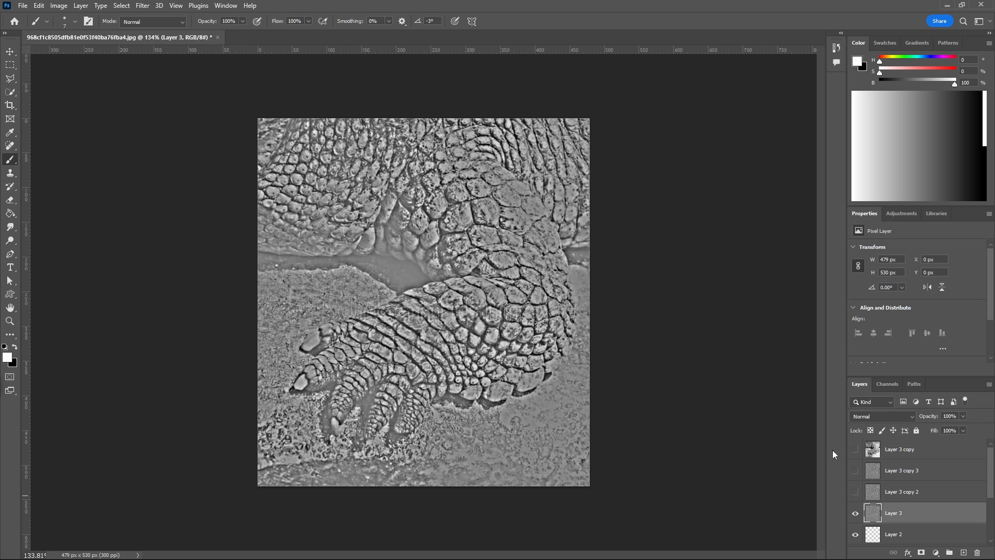
# - Apply a Gaussian Blur with a radius of 2 pixels to Layer 3
pyautogui.click(159, 5)
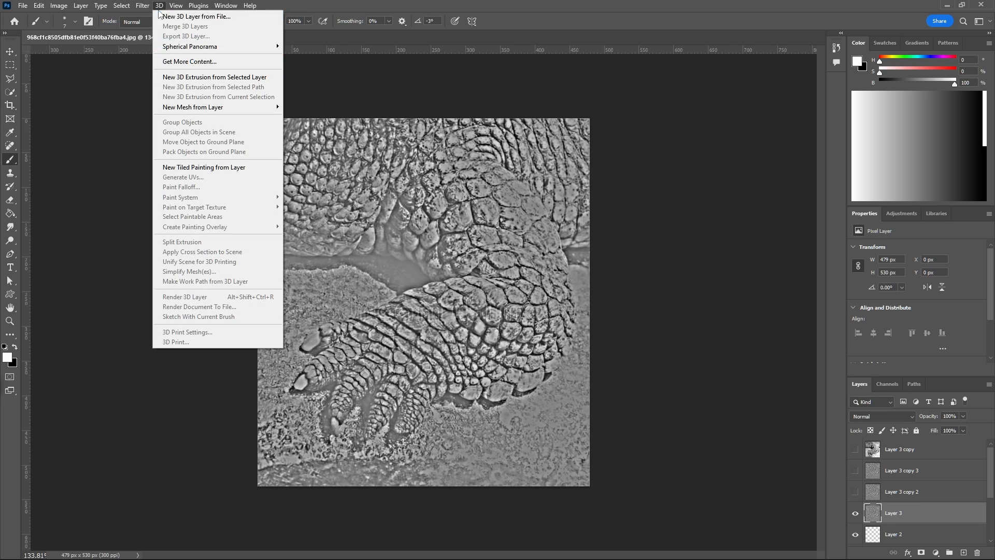
pyautogui.moveTo(143, 6)
pyautogui.moveTo(223, 138)
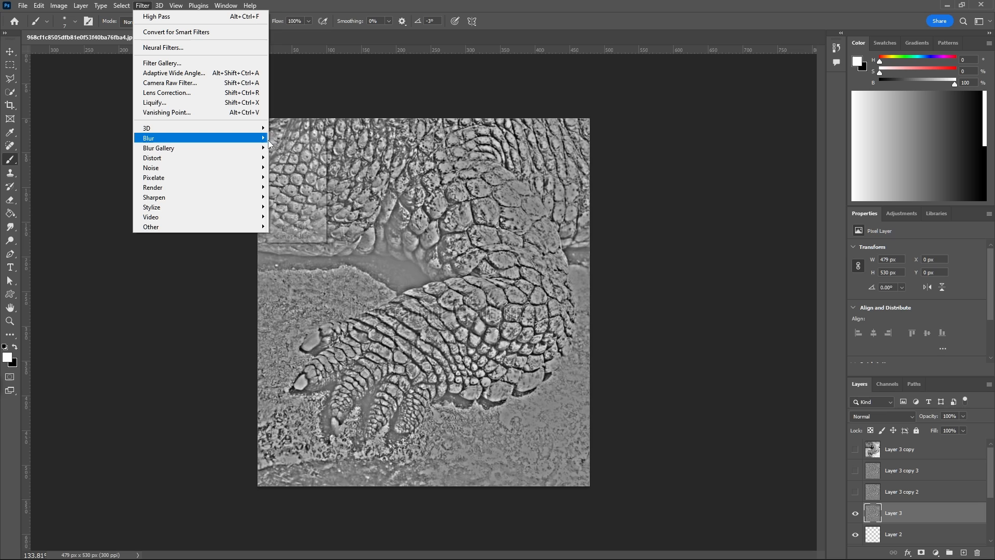
pyautogui.click(296, 178)
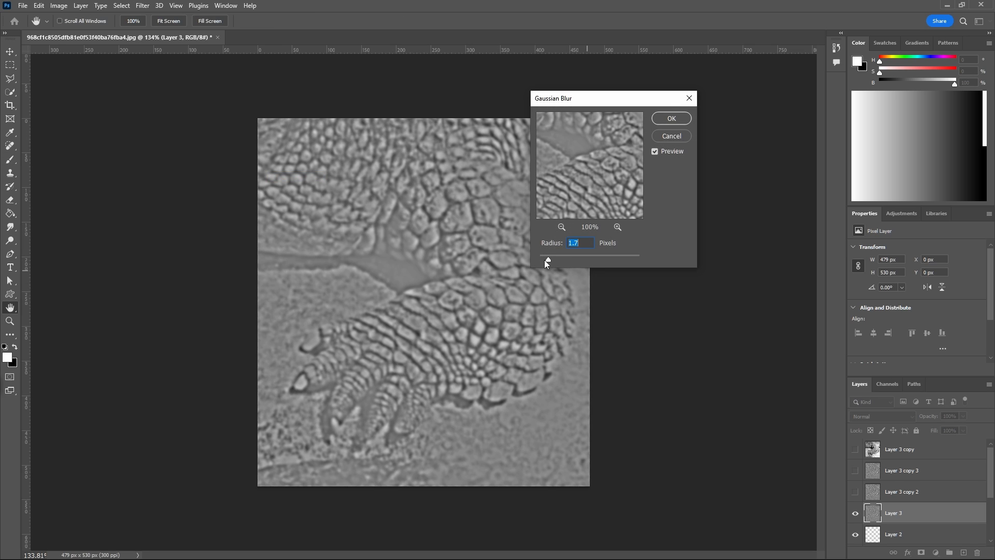
pyautogui.moveTo(545, 260); pyautogui.dragTo(544, 260)
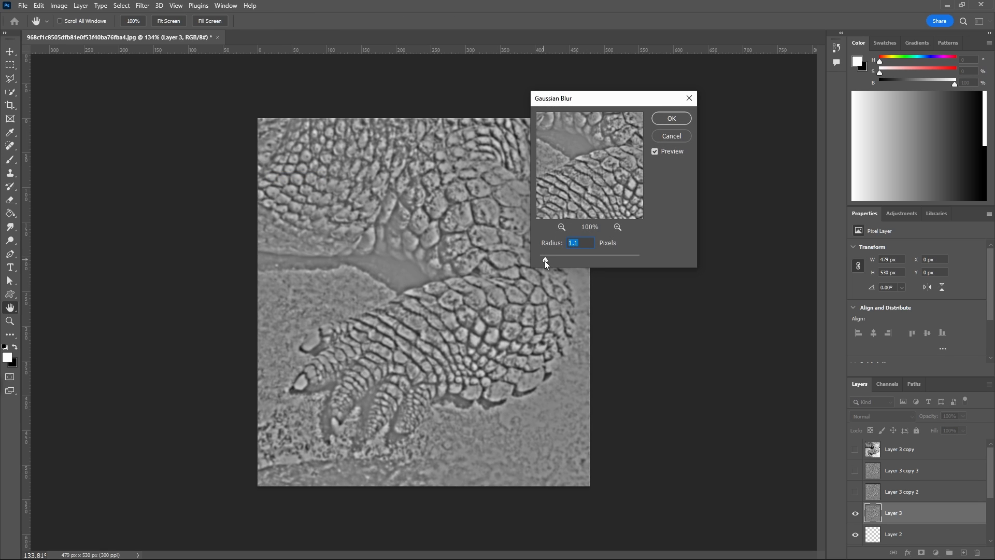
pyautogui.write('2')
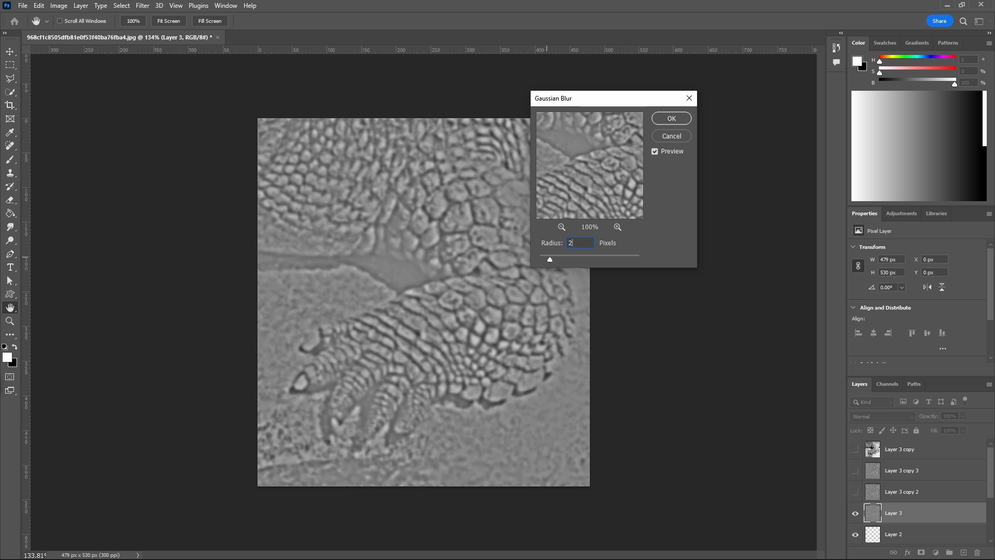
pyautogui.click(664, 120)
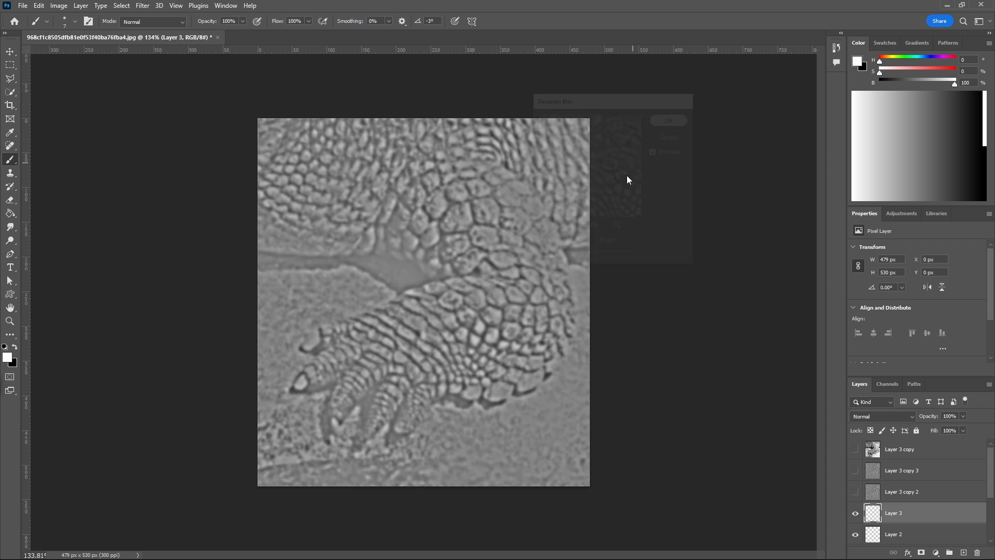
# - Show and select Layer 3 copy 2 and apply a Gaussian Blur with a radius of 0.7 pixels
pyautogui.click(855, 491)
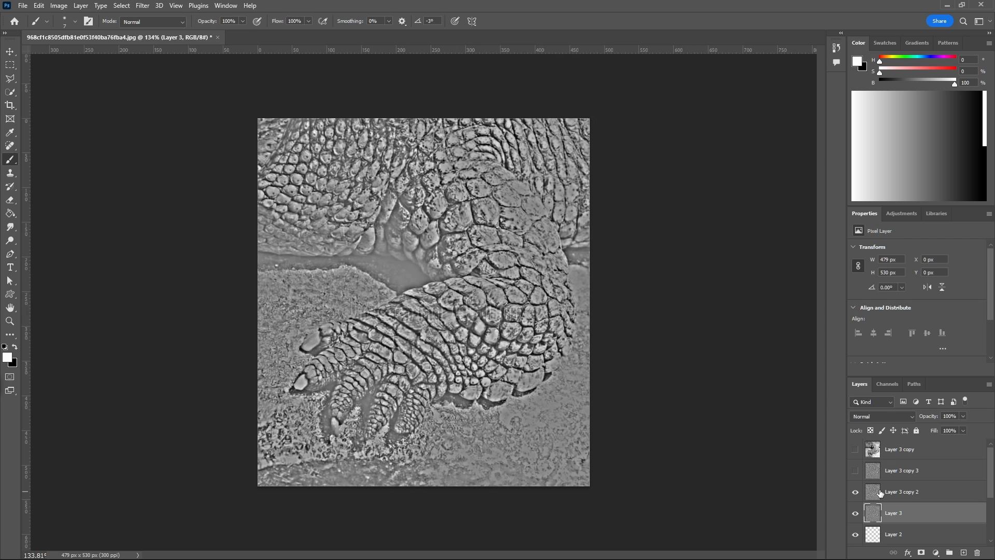
pyautogui.click(881, 492)
pyautogui.click(159, 6)
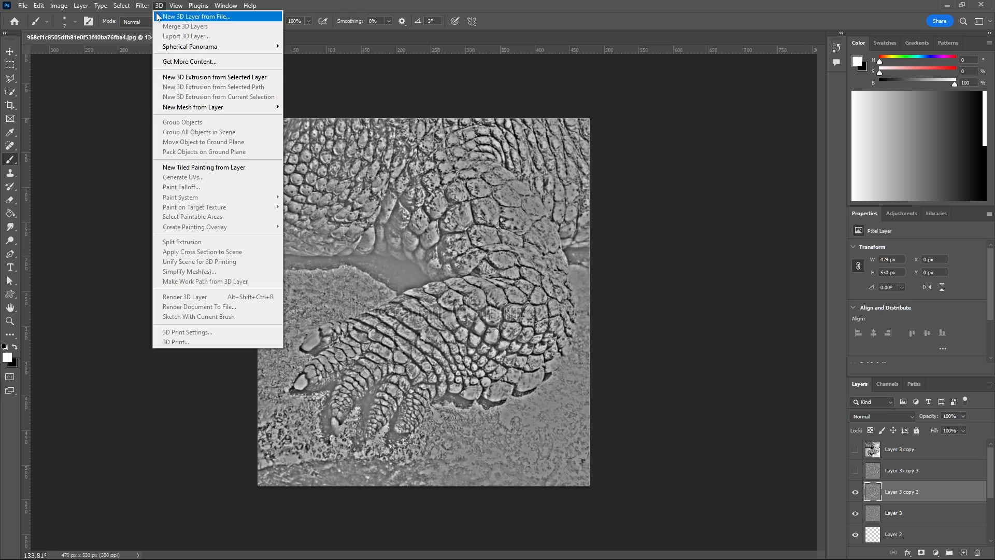
pyautogui.moveTo(155, 138)
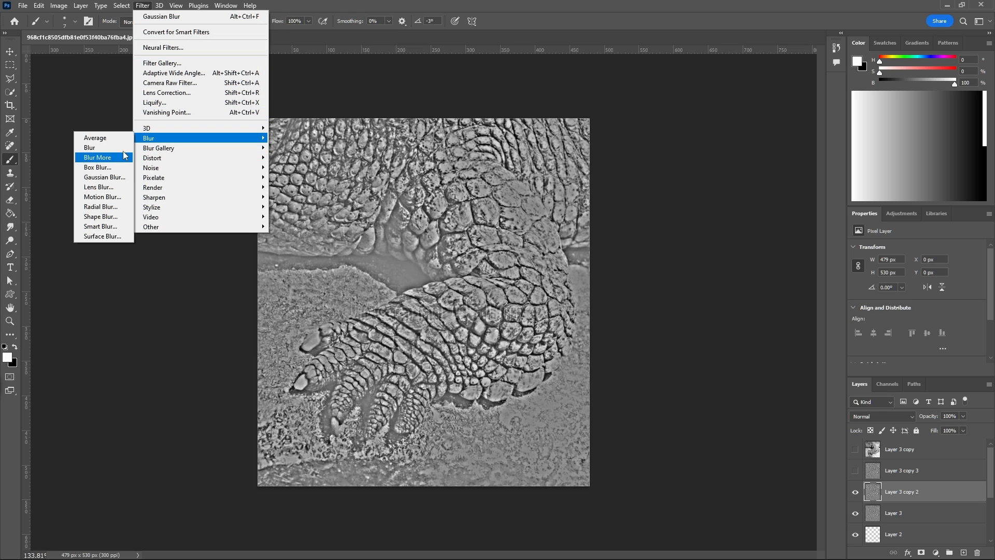
pyautogui.click(104, 177)
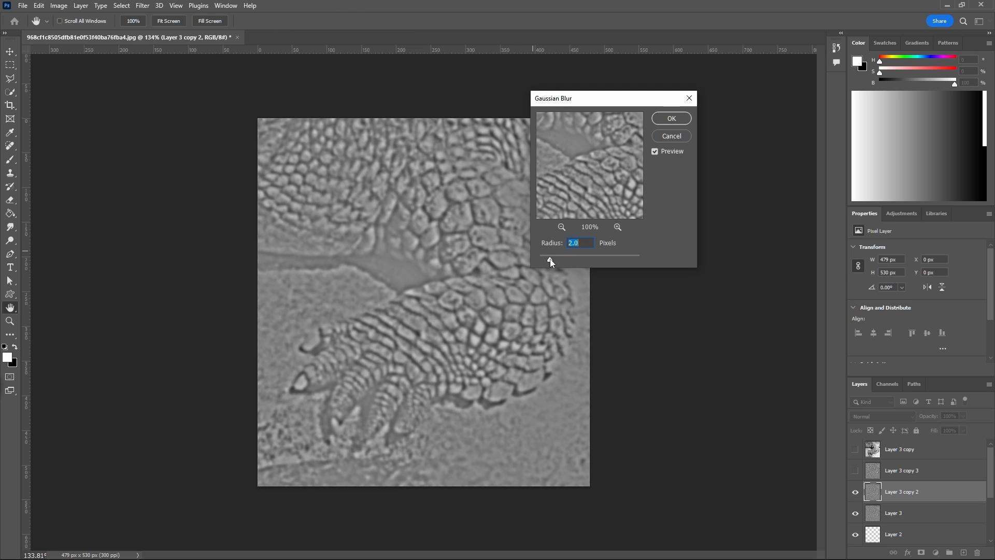
pyautogui.moveTo(545, 261); pyautogui.dragTo(543, 260)
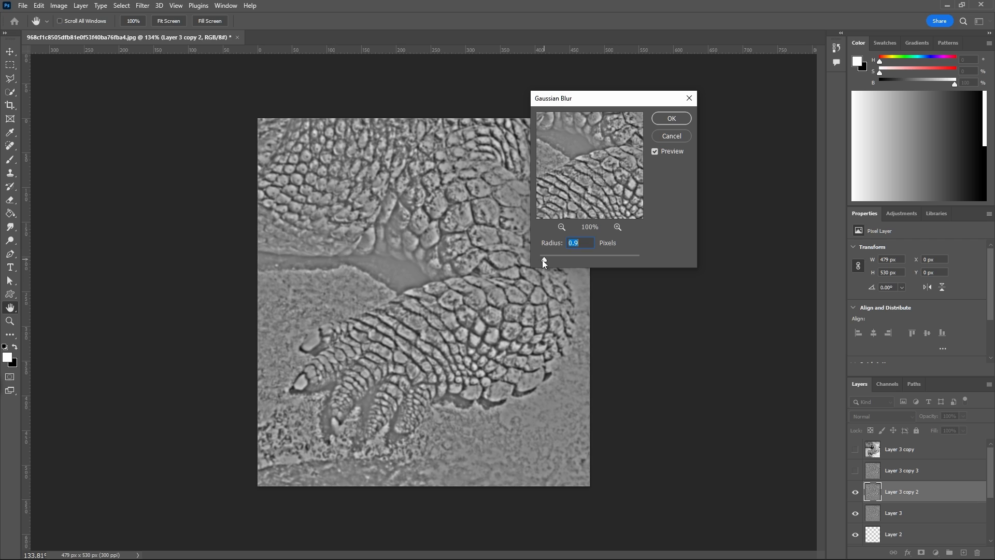
pyautogui.moveTo(542, 259); pyautogui.dragTo(543, 260)
pyautogui.click(679, 118)
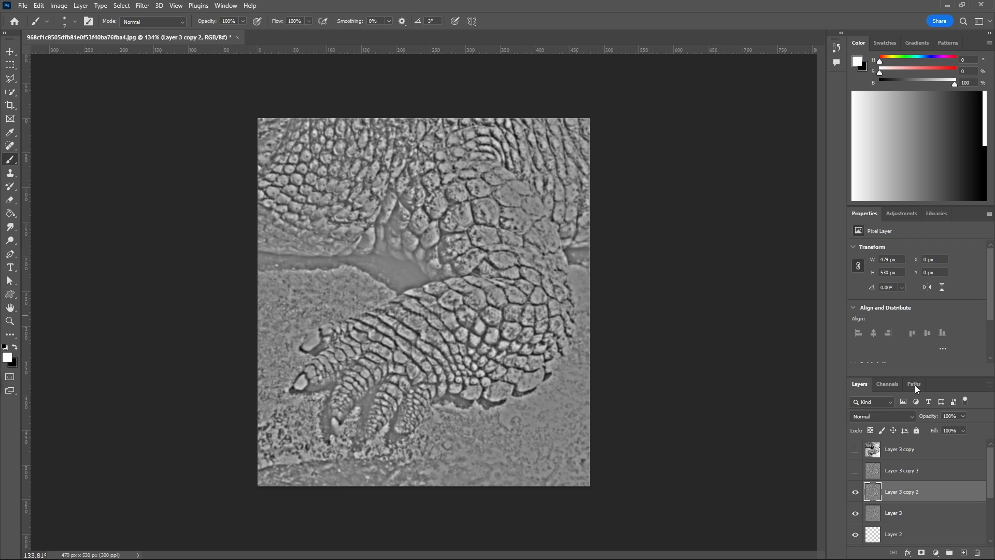
# - Set the blend mode of Layer 3 copy 2 to Overlay and compare the image with and without it
pyautogui.click(885, 417)
pyautogui.click(865, 410)
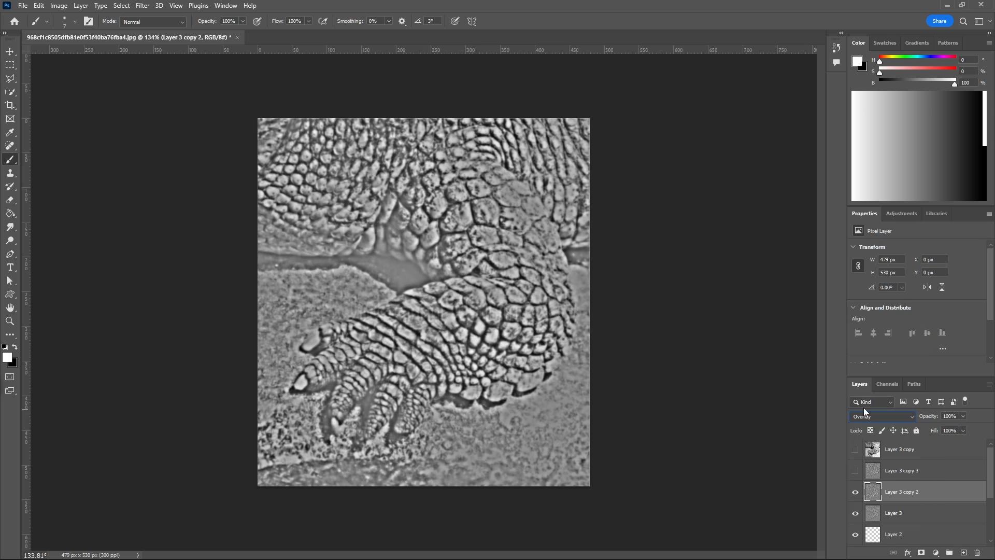
pyautogui.click(856, 492)
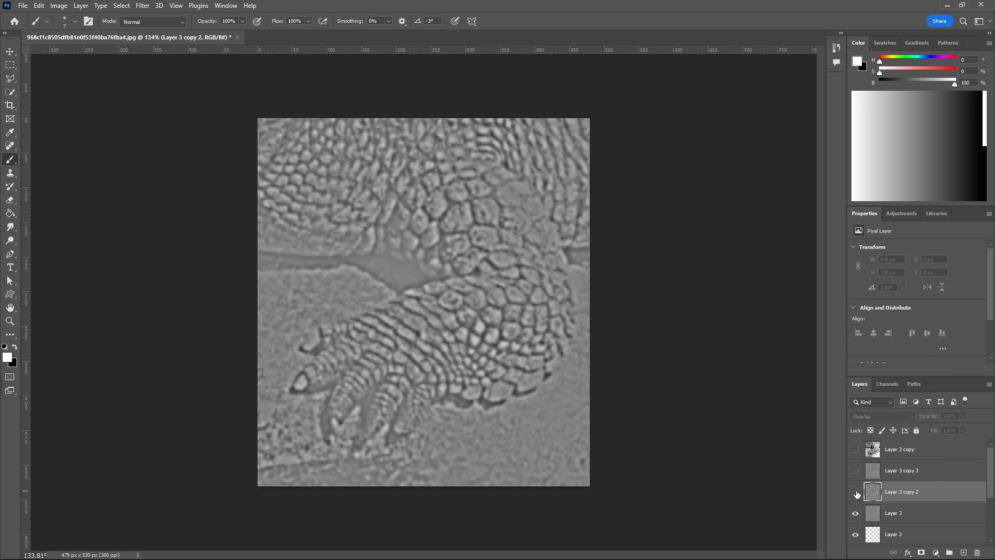
pyautogui.click(855, 493)
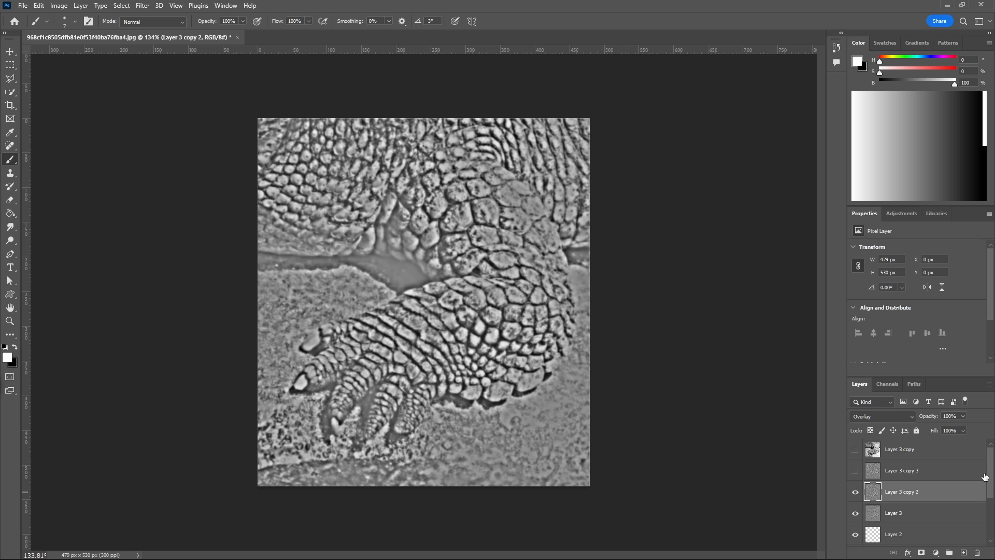
# - Compare the original colour photo on the Background layer alone with the blended high-pass result
pyautogui.scroll(-3, 990, 473)
pyautogui.keyDown('alt'); pyautogui.click(855, 535); pyautogui.keyUp('alt')
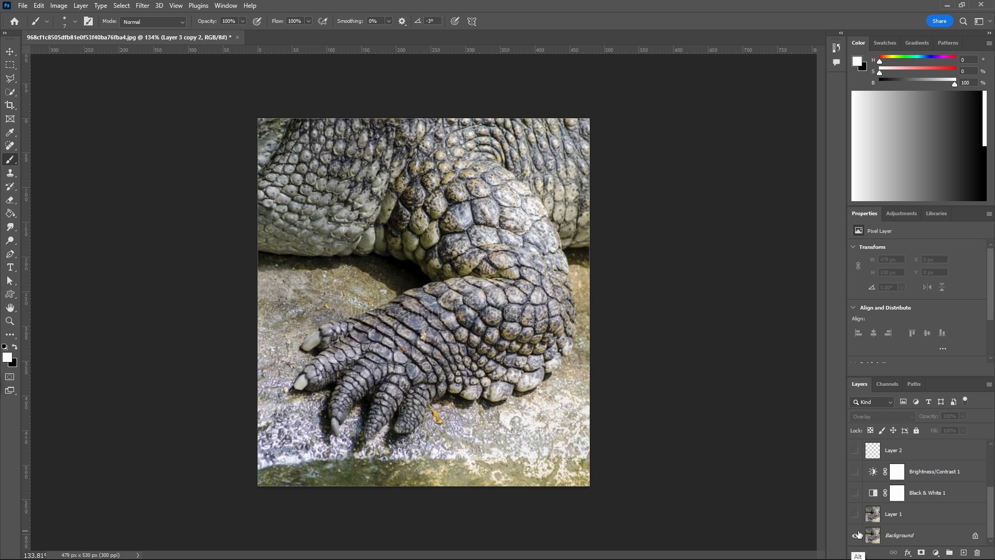
pyautogui.keyDown('alt'); pyautogui.click(856, 535); pyautogui.keyUp('alt')
pyautogui.keyDown('alt'); pyautogui.click(857, 535); pyautogui.keyUp('alt')
pyautogui.keyDown('alt'); pyautogui.click(856, 534); pyautogui.keyUp('alt')
pyautogui.scroll(3, 988, 451)
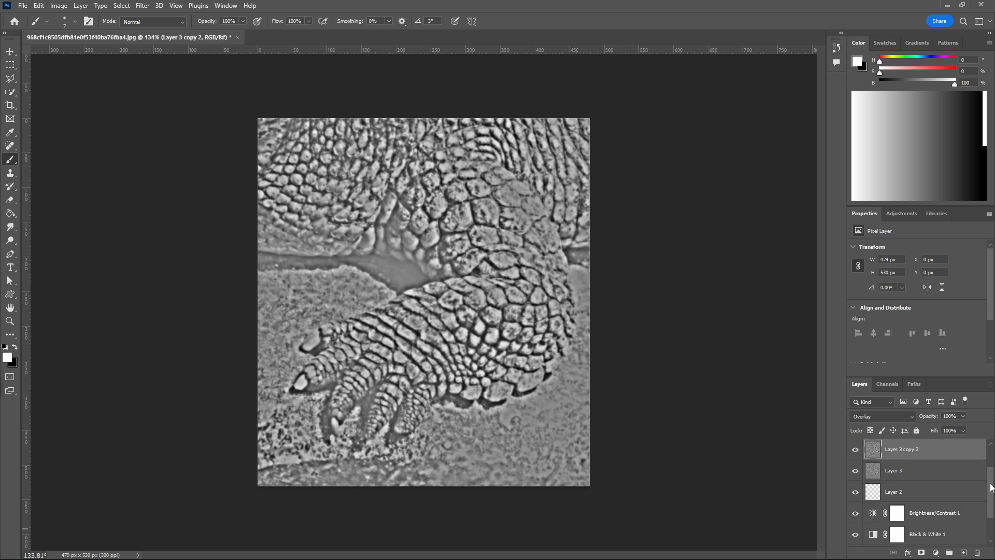
# - Show and select Layer 3 copy 3 and set its blend mode to Overlay
pyautogui.click(855, 471)
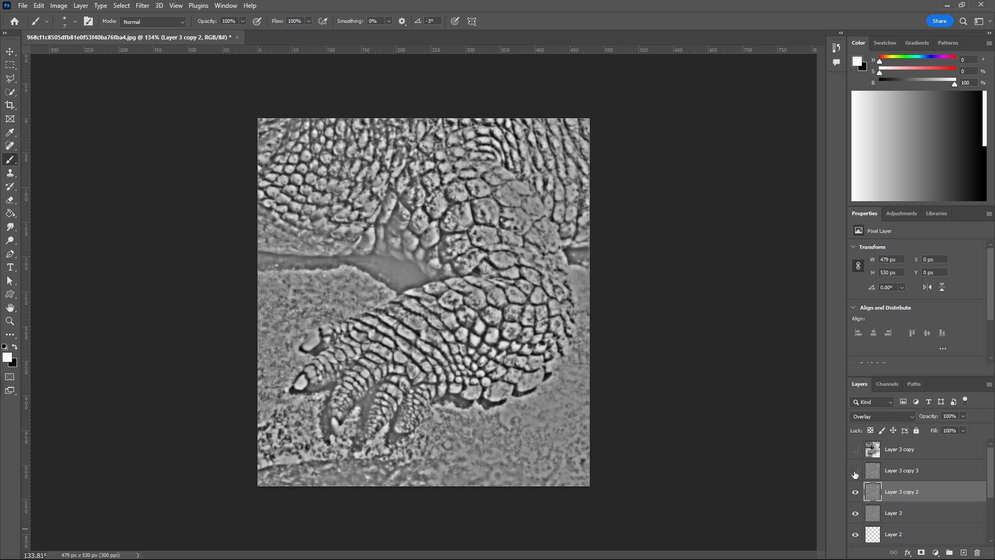
pyautogui.click(874, 472)
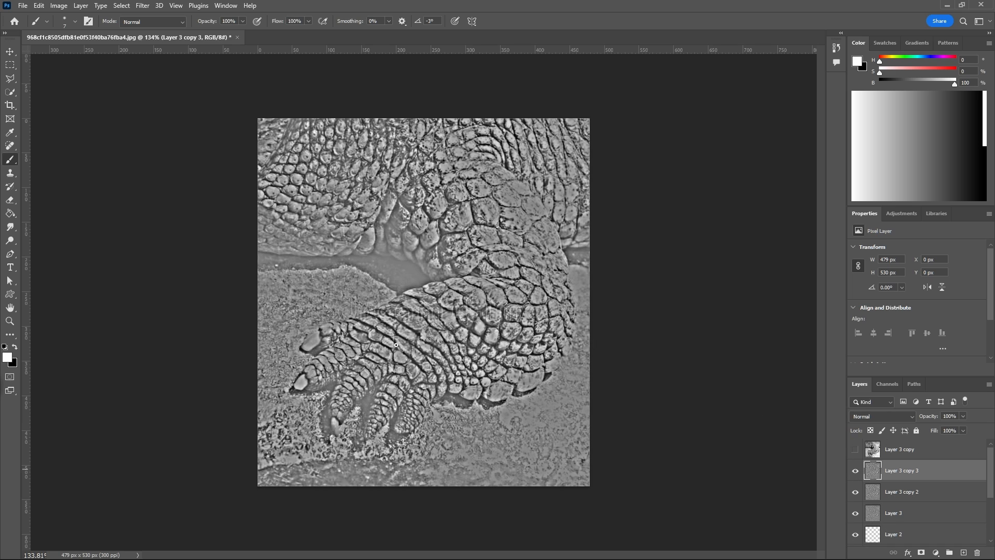
pyautogui.click(855, 471)
pyautogui.click(855, 472)
pyautogui.click(147, 6)
pyautogui.click(883, 418)
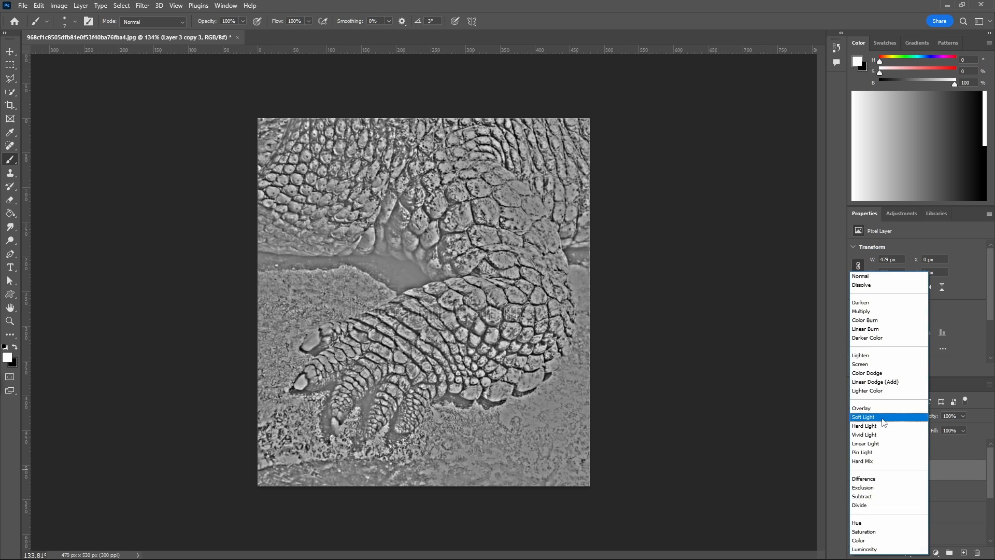
pyautogui.click(873, 409)
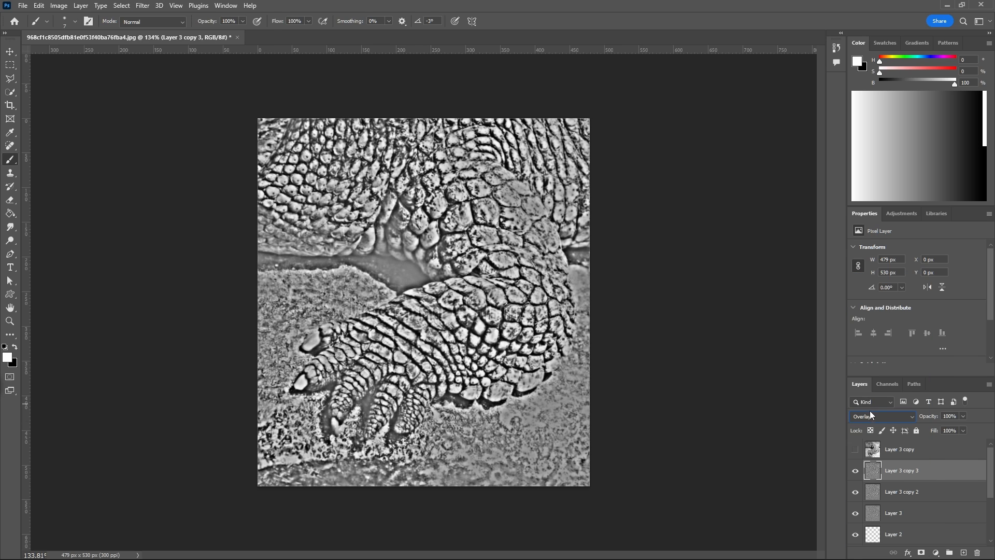
# - Apply a Gaussian Blur with a radius of 0.3 pixels to Layer 3 copy 3
pyautogui.click(856, 475)
pyautogui.click(160, 6)
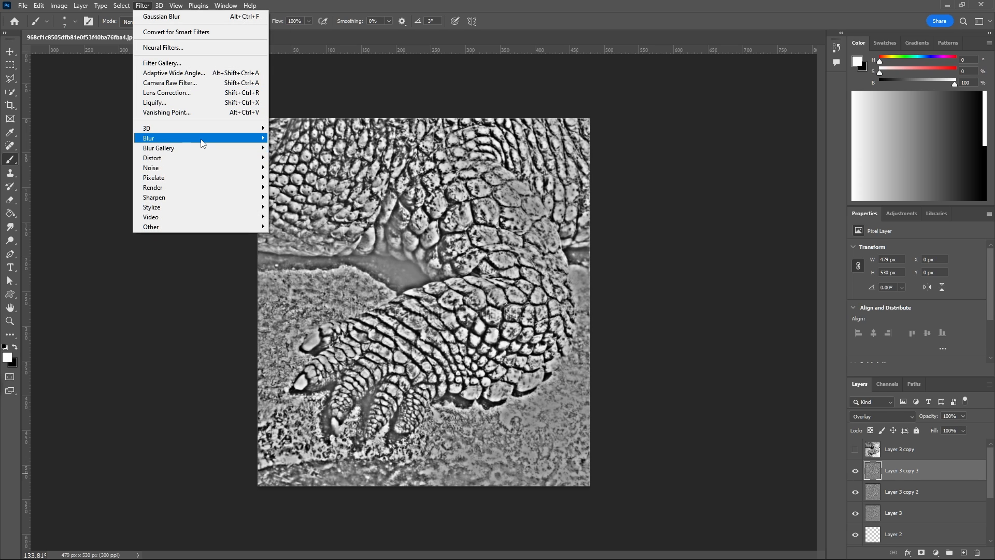
pyautogui.moveTo(207, 138)
pyautogui.click(290, 177)
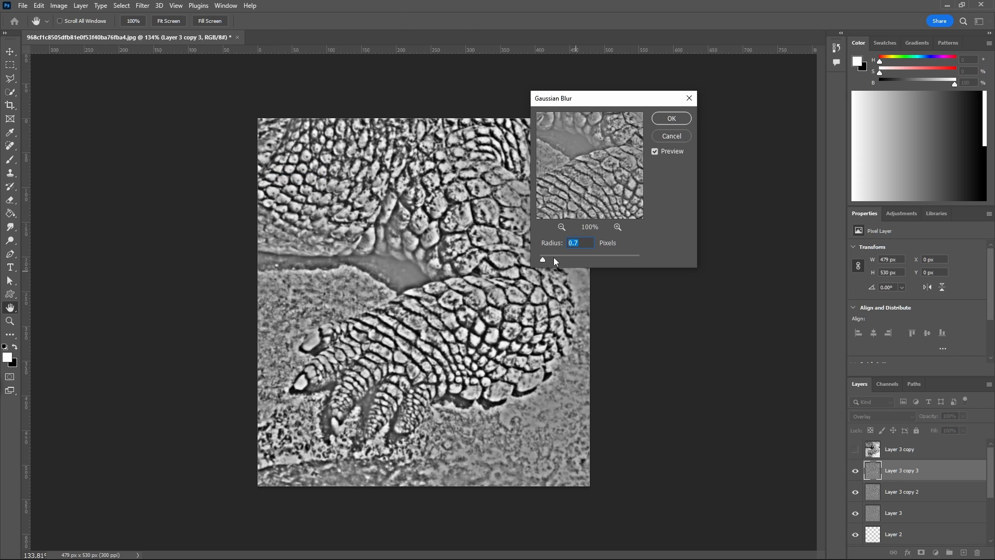
pyautogui.write('0')
pyautogui.write('.')
pyautogui.write('3')
pyautogui.press('Return')
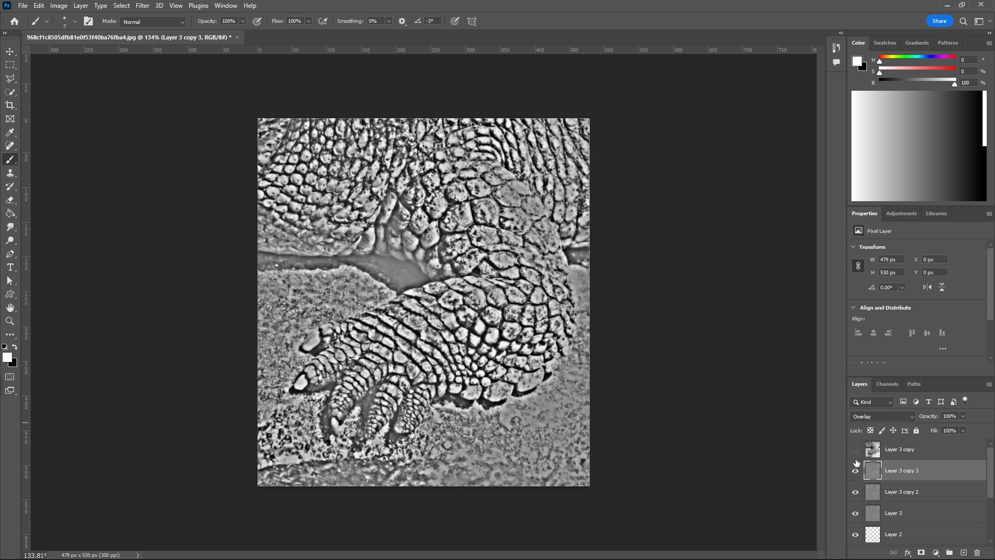
# - Compare the unfiltered grayscale Layer 3 copy with the layered high-pass result by switching its visibility
pyautogui.click(856, 450)
pyautogui.click(855, 451)
pyautogui.click(856, 450)
pyautogui.click(855, 450)
# - Open 47752402-strong-leg-of-wildlife-crocodile.jpg from the REF folder as a new document and crop it around the leg to about 1148 × 697 px
pyautogui.hotkey('alt', 'Tab')
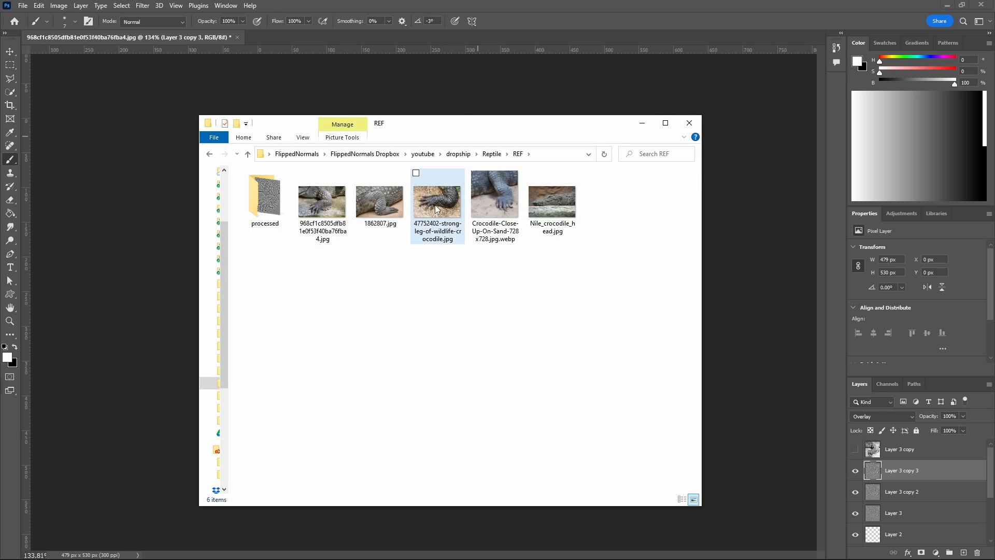
pyautogui.moveTo(434, 209); pyautogui.dragTo(394, 34)
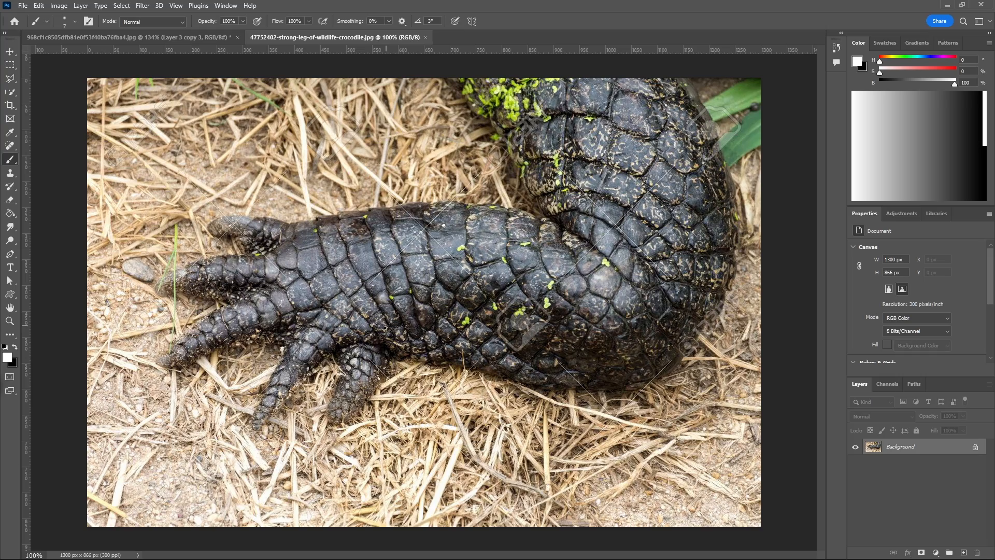
pyautogui.press('c')
pyautogui.moveTo(88, 525)
pyautogui.mouseDown()
pyautogui.moveTo(125, 472)
pyautogui.moveTo(123, 481)
pyautogui.mouseUp()
pyautogui.press('Escape')
pyautogui.click(88, 526)
pyautogui.moveTo(88, 525); pyautogui.dragTo(168, 438)
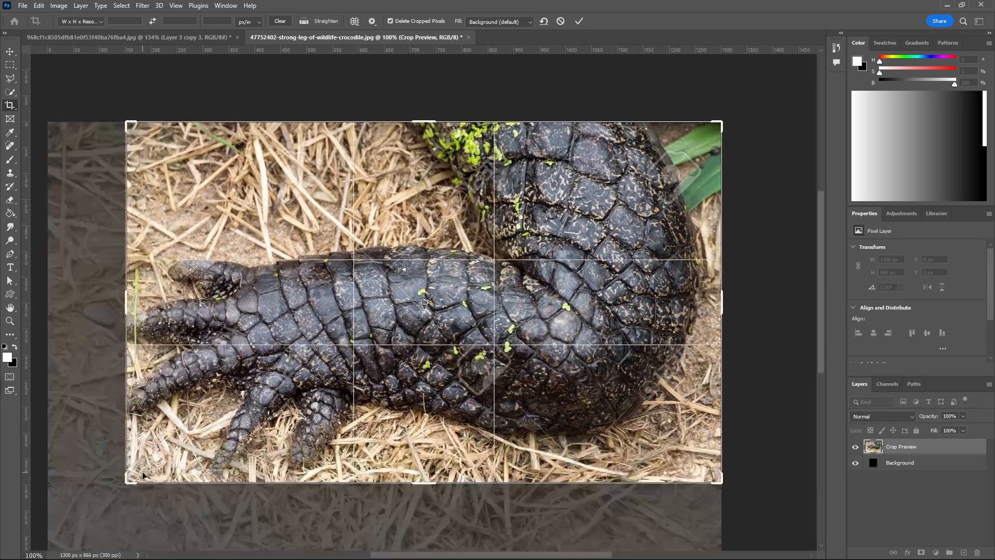
pyautogui.press('Return')
# - Add a Black & White adjustment layer with Reds 281, Yellows -6, Greens 265 and Cyans 142
pyautogui.click(936, 553)
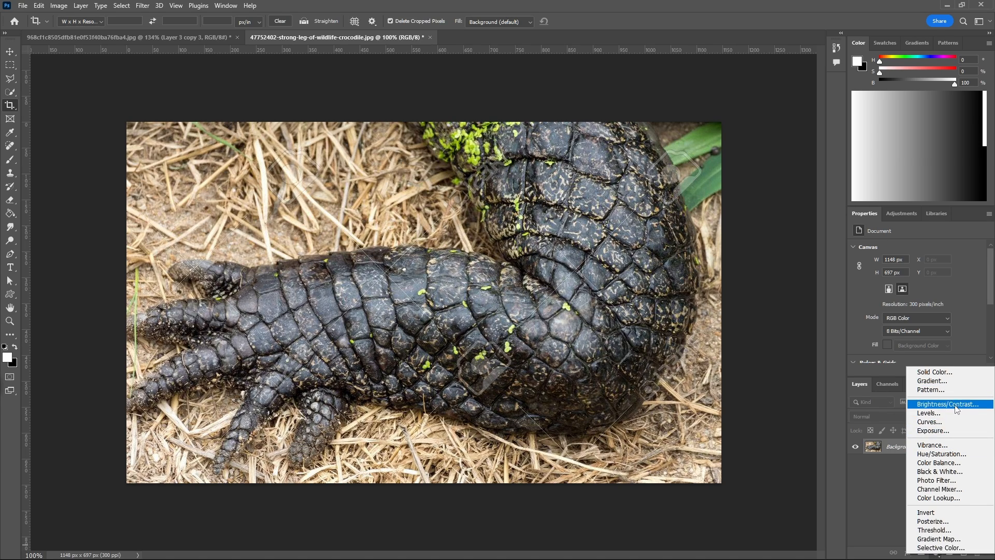
pyautogui.click(945, 472)
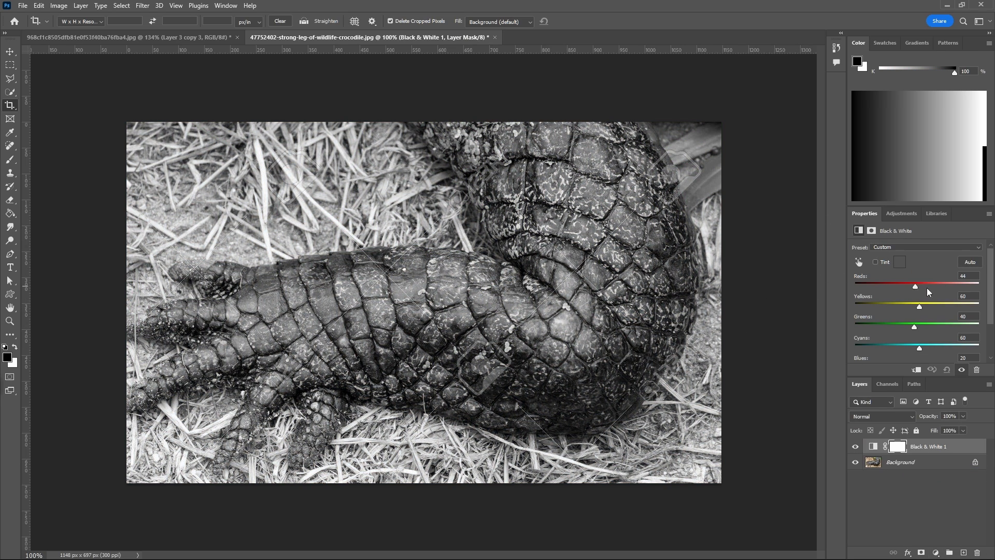
pyautogui.moveTo(927, 288); pyautogui.dragTo(975, 286)
pyautogui.moveTo(918, 307); pyautogui.dragTo(940, 346)
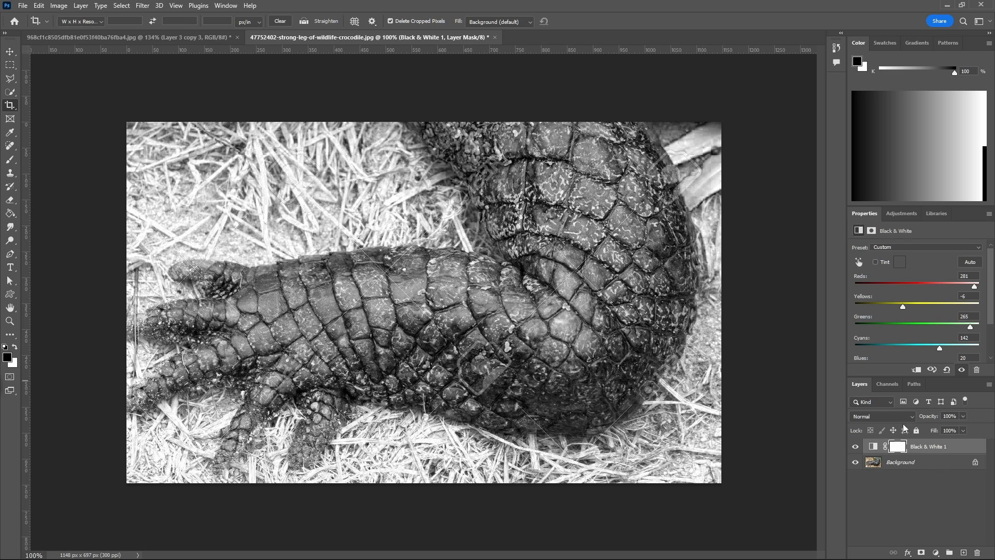
# - Stamp the visible layers into a new layer, filter it with High Pass at a 5.4-pixel radius and duplicate it
pyautogui.hotkey('ctrl', 'shift', 'alt', 'e')
pyautogui.click(142, 6)
pyautogui.moveTo(249, 226)
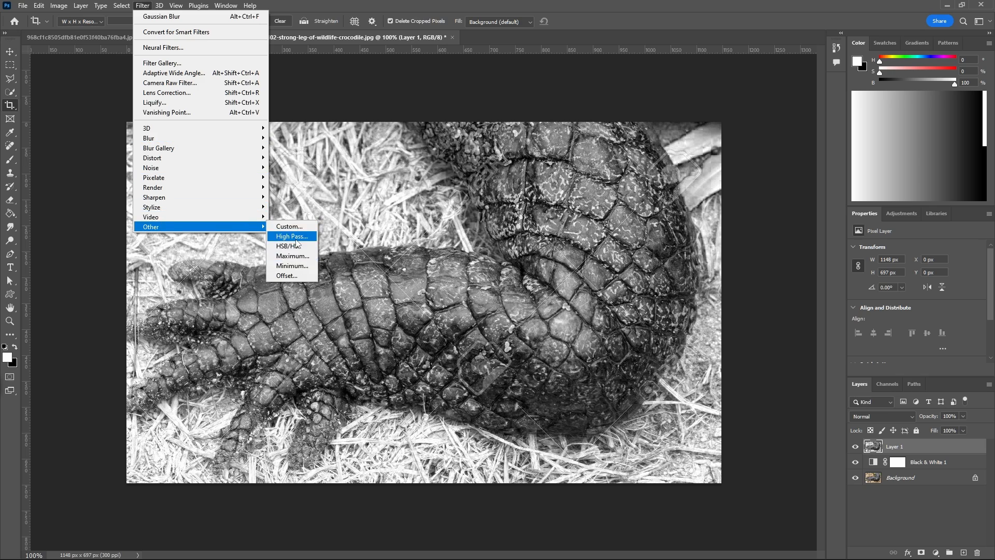
pyautogui.click(284, 237)
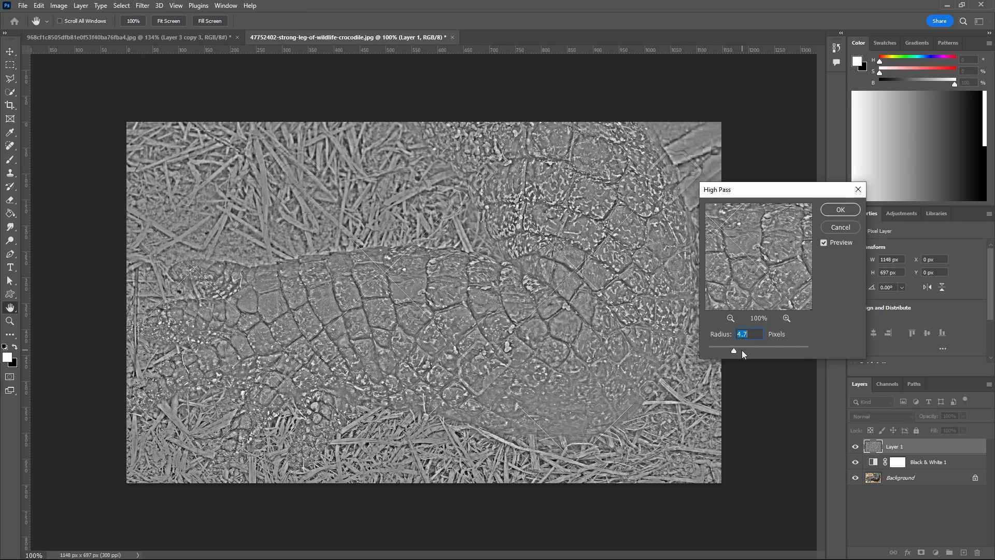
pyautogui.moveTo(741, 350)
pyautogui.mouseDown()
pyautogui.moveTo(763, 353)
pyautogui.moveTo(733, 349)
pyautogui.mouseUp()
pyautogui.moveTo(737, 352); pyautogui.dragTo(738, 351)
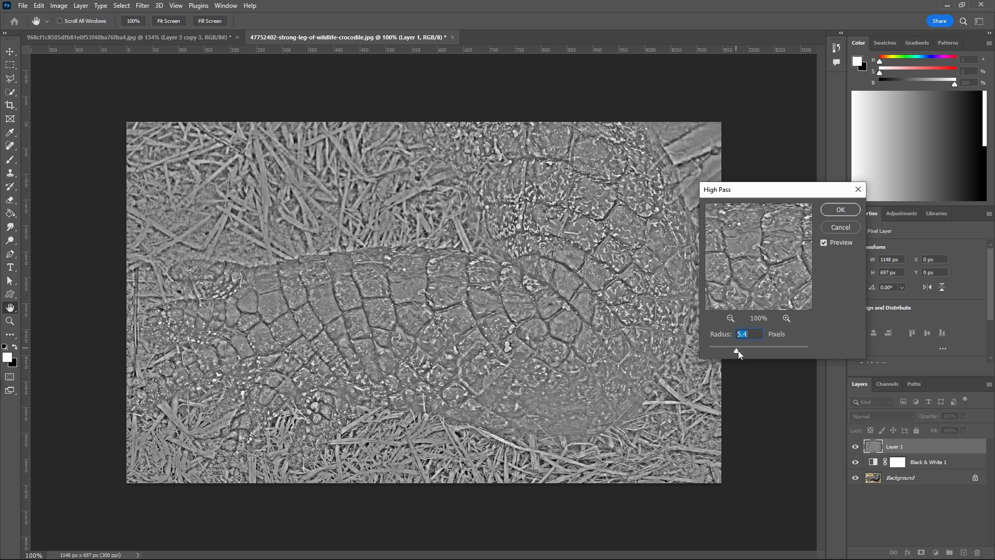
pyautogui.click(825, 207)
pyautogui.press('c')
pyautogui.hotkey('ctrl', 'j')
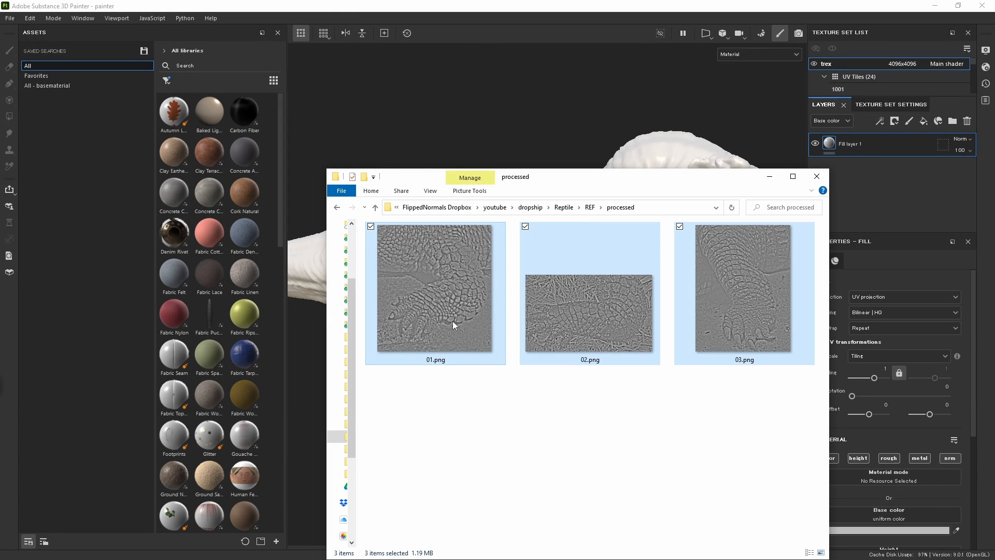
# - Import 01.png, 02.png and 03.png from the processed folder as textures into the project 'painter'
pyautogui.moveTo(452, 325); pyautogui.dragTo(197, 254)
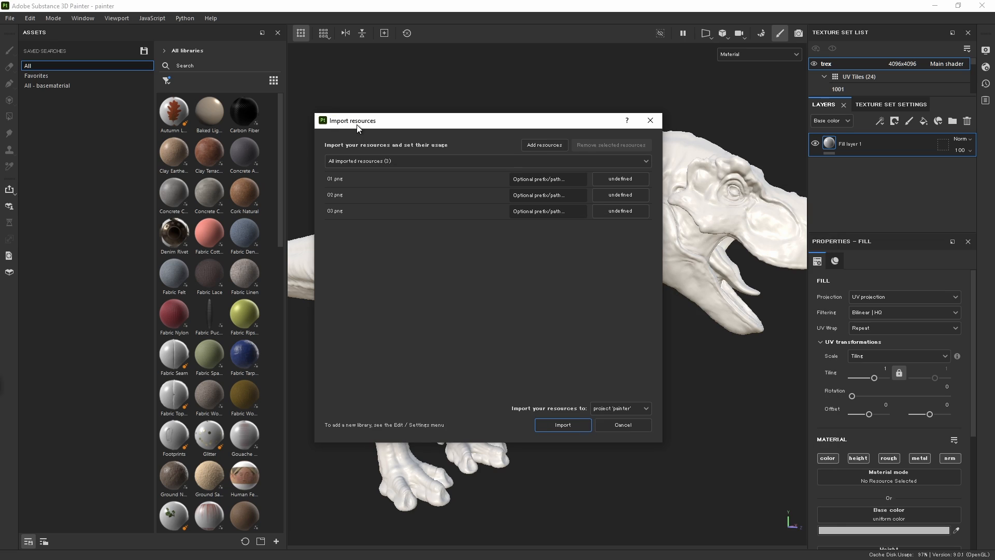
pyautogui.click(490, 178)
pyautogui.click(607, 179)
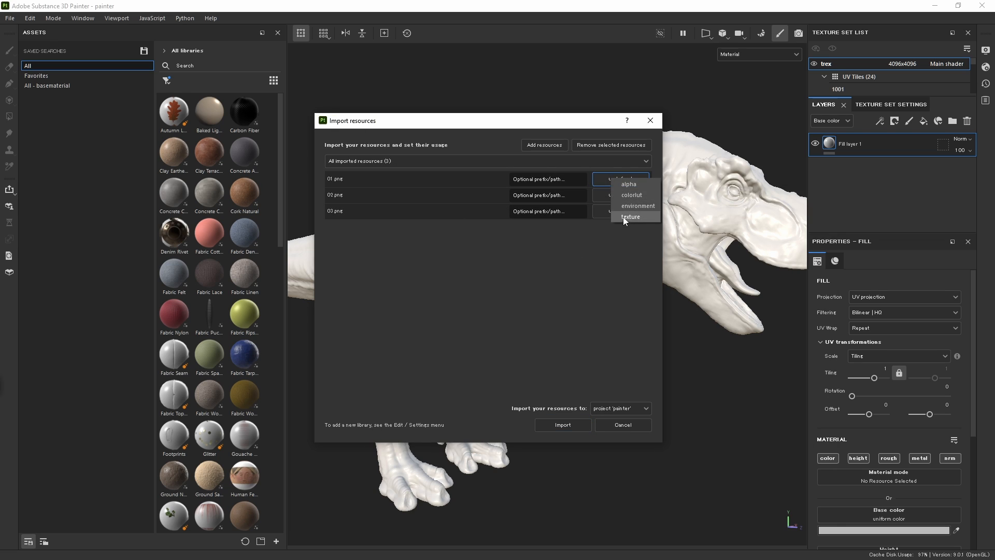
pyautogui.click(625, 217)
pyautogui.click(621, 409)
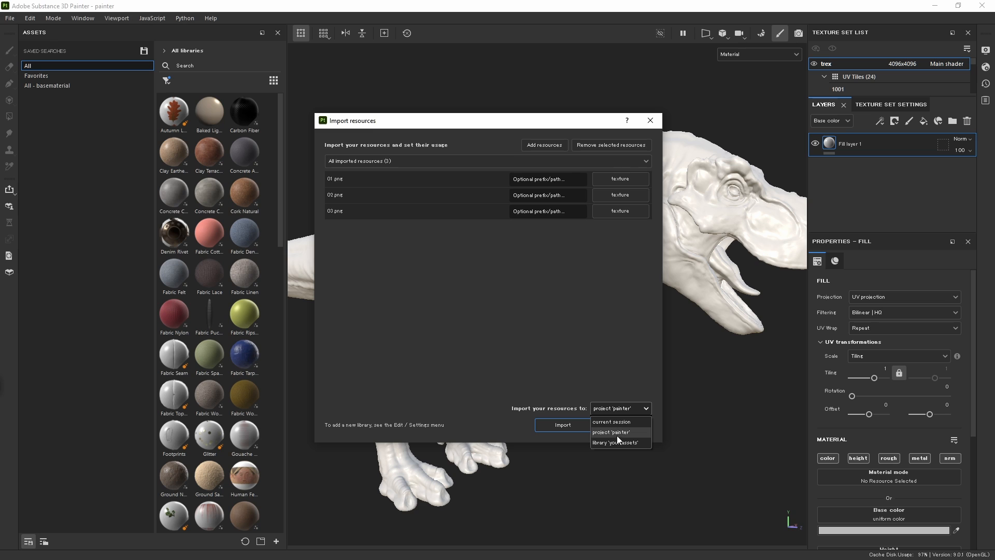
pyautogui.click(617, 432)
pyautogui.click(564, 425)
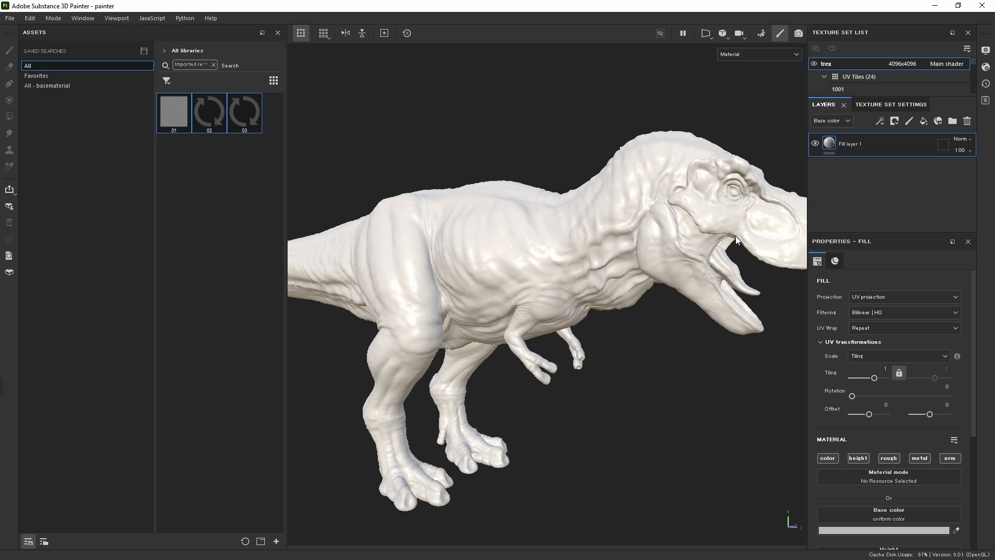
# - Limit Fill layer 1 to the color channel and set its base color to a mid grey with V 0.5
pyautogui.keyDown('alt'); pyautogui.moveTo(463, 248); pyautogui.dragTo(529, 250, button='right'); pyautogui.keyUp('alt')
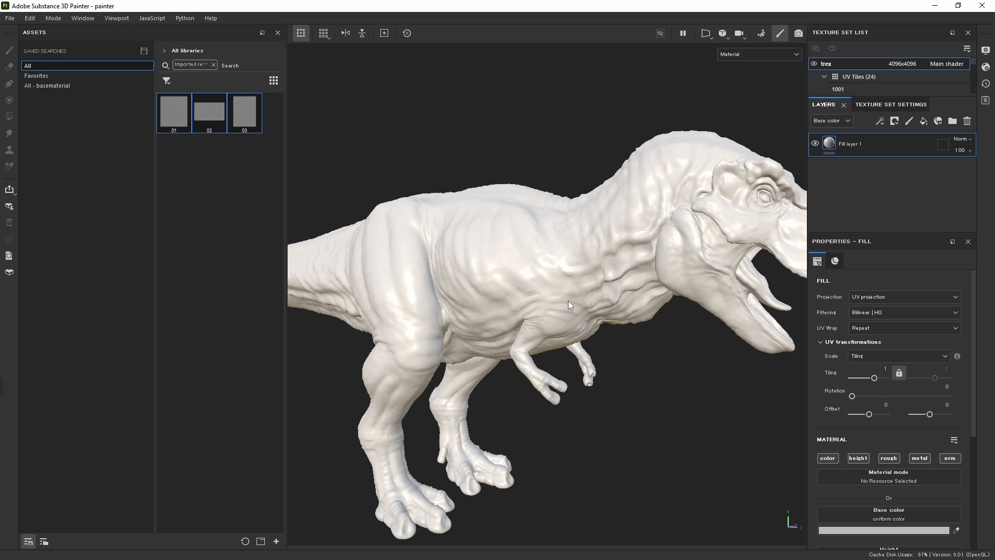
pyautogui.scroll(3, 475, 303)
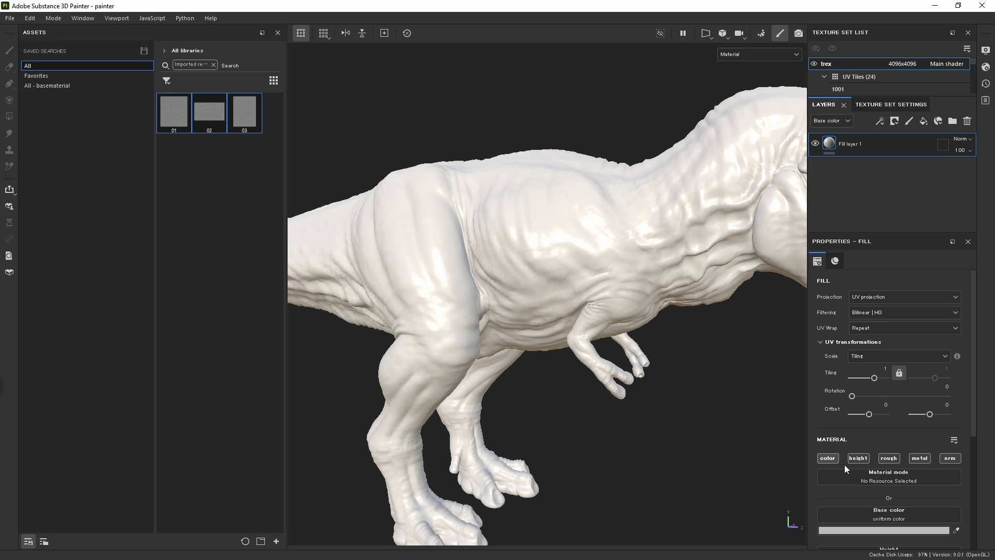
pyautogui.click(826, 458)
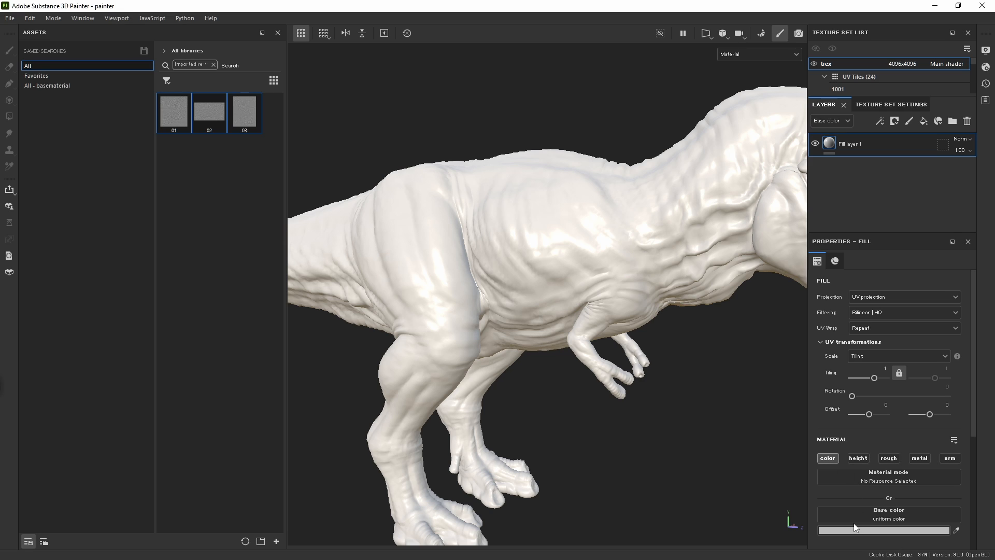
pyautogui.click(877, 528)
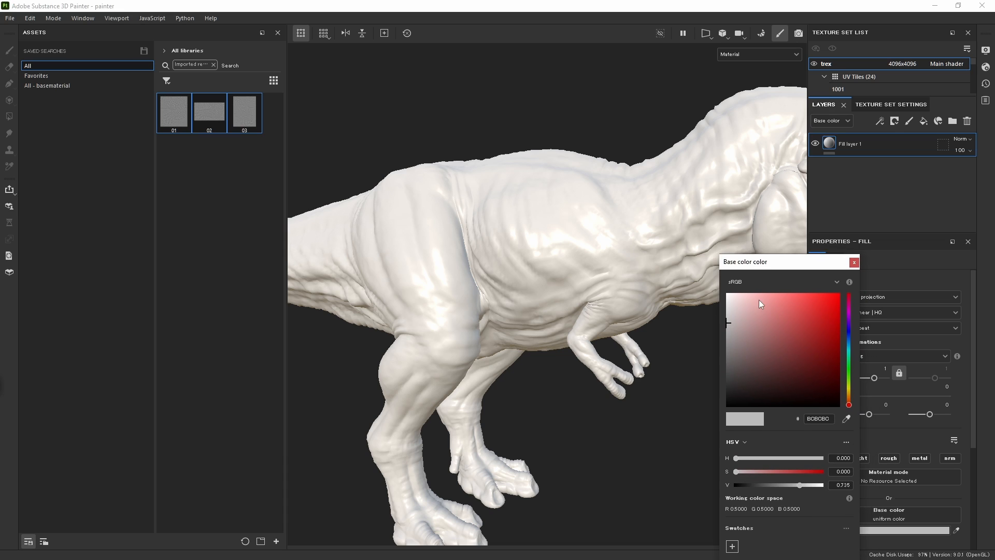
pyautogui.doubleClick(851, 486)
pyautogui.write('0.5')
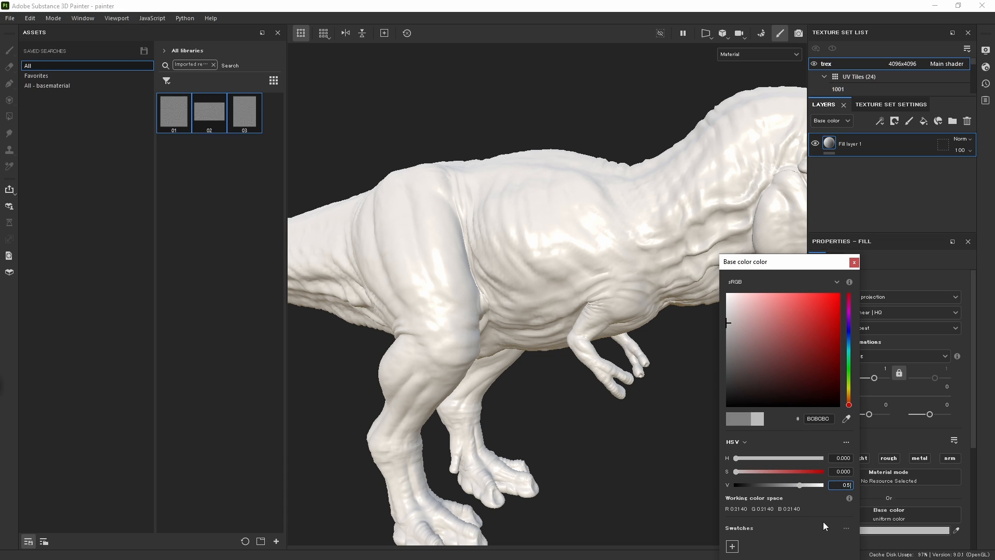
pyautogui.press('Return')
pyautogui.click(854, 263)
pyautogui.keyDown('alt'); pyautogui.moveTo(610, 235); pyautogui.dragTo(632, 239, button='right'); pyautogui.keyUp('alt')
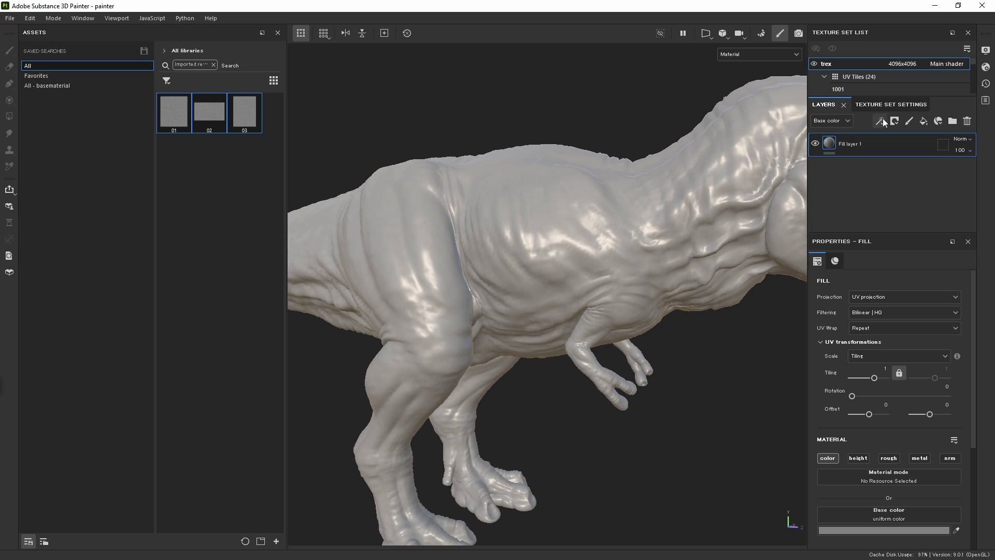
# - Add a paint layer above Fill layer 1 and name it proj
pyautogui.click(909, 121)
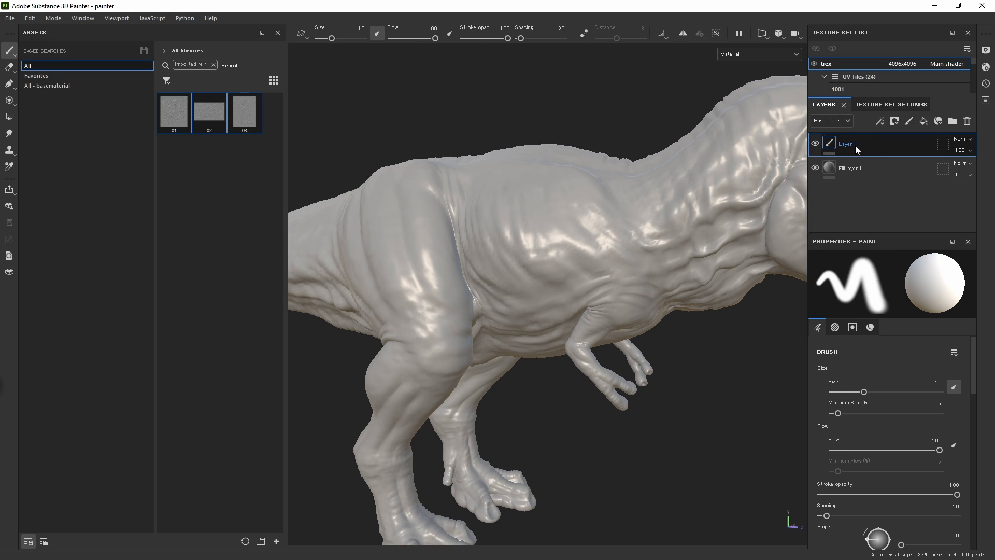
pyautogui.doubleClick(855, 145)
pyautogui.write('p[roi')
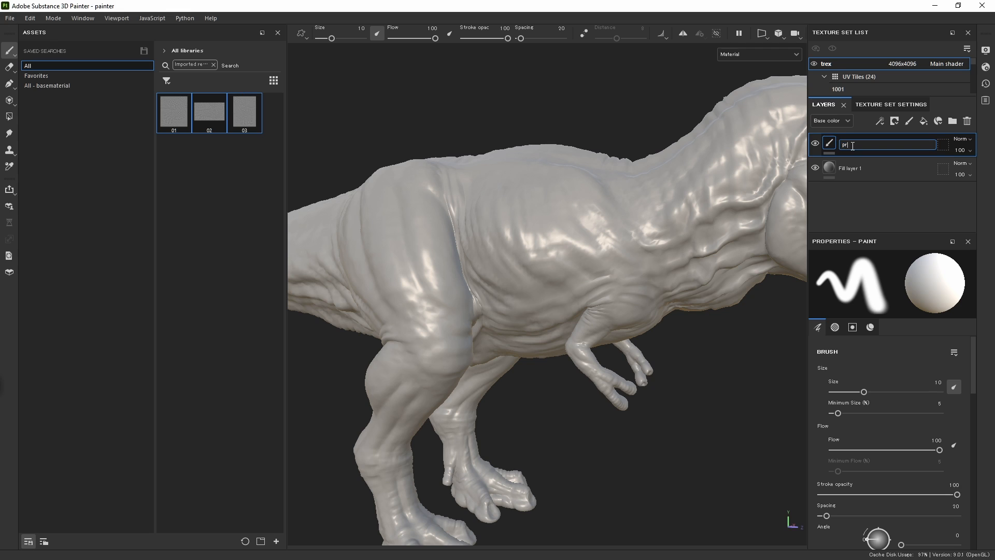
pyautogui.press('Return')
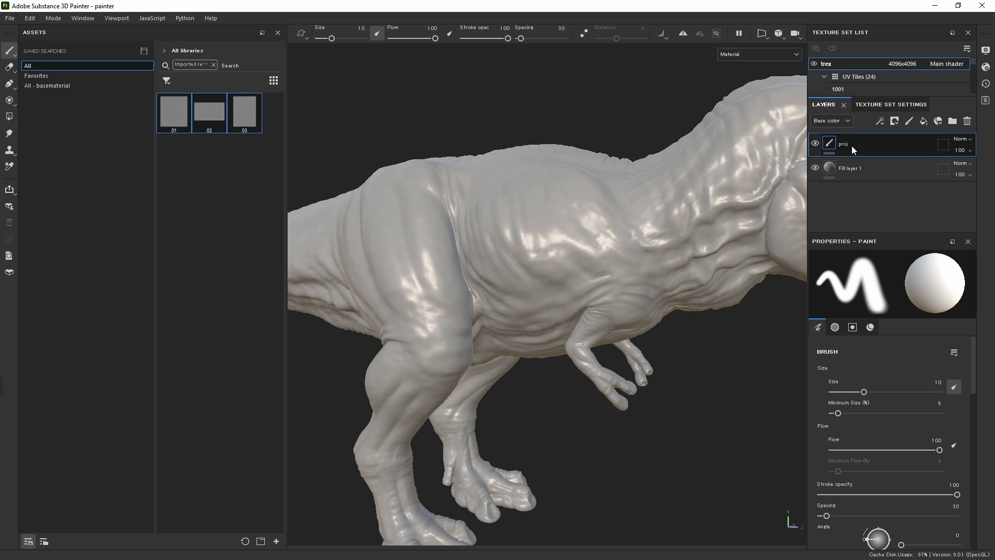
# - Activate the Projection tool with only the color channel enabled and assign texture 01 as its base color
pyautogui.press('3')
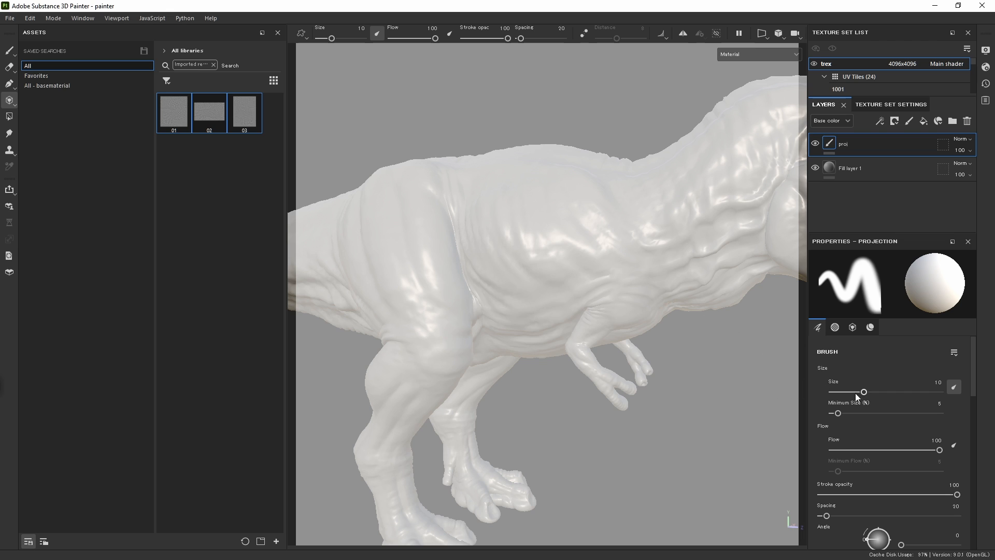
pyautogui.moveTo(968, 379); pyautogui.dragTo(957, 530)
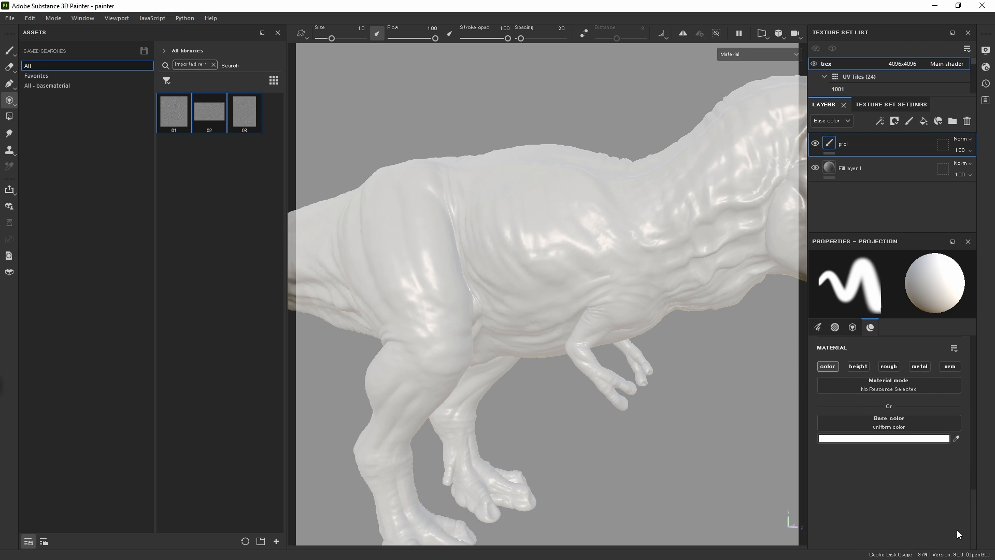
pyautogui.click(243, 126)
pyautogui.moveTo(175, 115); pyautogui.dragTo(888, 432)
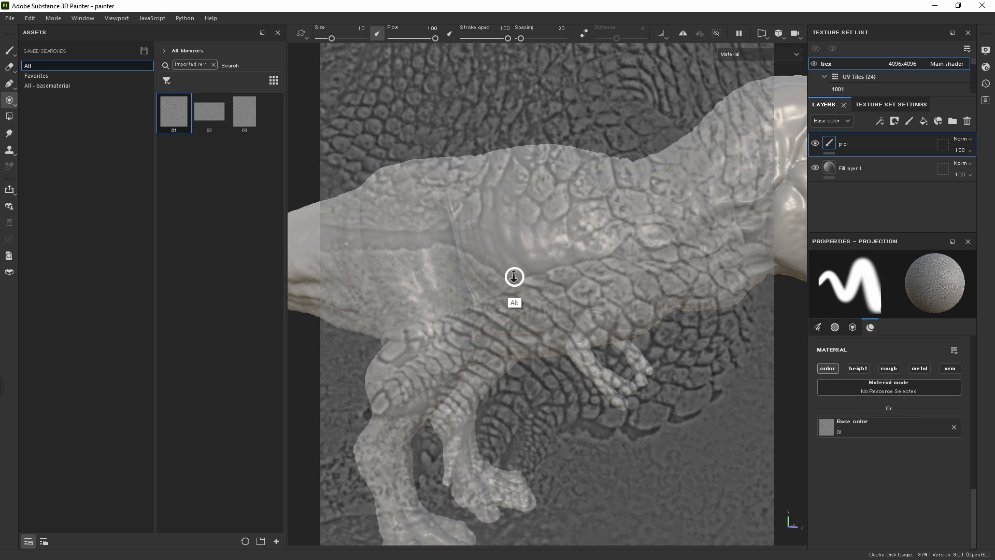
# - Scale, rotate and move the projected texture 01 so its crocodile scales cover the T. rex's thigh
pyautogui.keyDown('alt'); pyautogui.moveTo(515, 277); pyautogui.dragTo(473, 252, button='right'); pyautogui.keyUp('alt')
pyautogui.keyDown('alt'); pyautogui.moveTo(502, 268); pyautogui.dragTo(565, 293, button='middle'); pyautogui.keyUp('alt')
pyautogui.press('s')
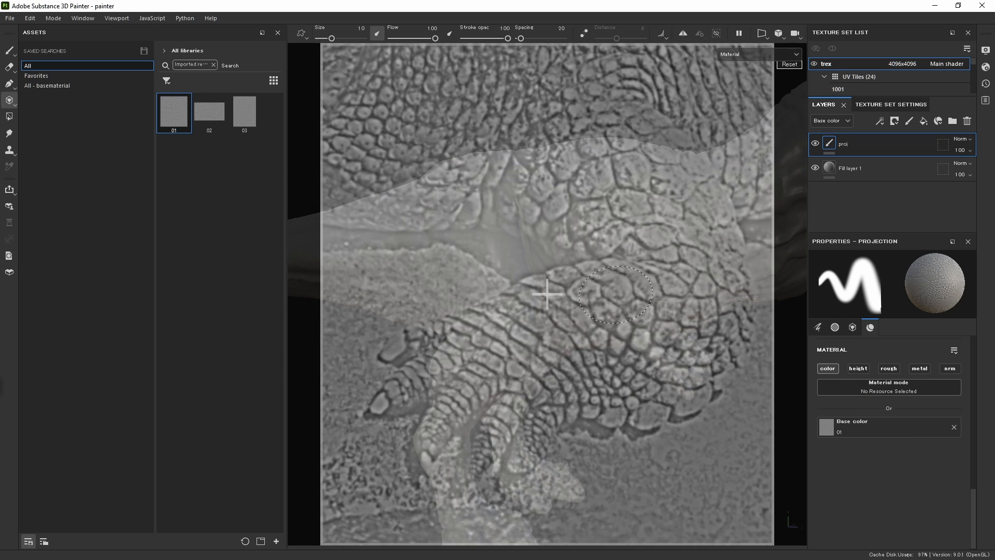
pyautogui.moveTo(616, 294); pyautogui.dragTo(609, 307)
pyautogui.moveTo(590, 303); pyautogui.dragTo(508, 265, button='right')
pyautogui.moveTo(583, 299)
pyautogui.keyDown('alt'); pyautogui.mouseDown()
pyautogui.moveTo(605, 313)
pyautogui.moveTo(597, 294)
pyautogui.moveTo(605, 298)
pyautogui.moveTo(540, 270)
pyautogui.moveTo(573, 290)
pyautogui.moveTo(515, 277)
pyautogui.moveTo(603, 327)
pyautogui.moveTo(604, 283)
pyautogui.mouseUp(); pyautogui.keyUp('alt')
pyautogui.moveTo(629, 277)
pyautogui.mouseDown(button='right')
pyautogui.moveTo(624, 289)
pyautogui.moveTo(647, 280)
pyautogui.moveTo(626, 291)
pyautogui.moveTo(642, 286)
pyautogui.moveTo(631, 299)
pyautogui.mouseUp(button='right')
pyautogui.moveTo(599, 326)
pyautogui.keyDown('alt'); pyautogui.mouseDown()
pyautogui.moveTo(611, 269)
pyautogui.moveTo(602, 278)
pyautogui.moveTo(617, 325)
pyautogui.moveTo(591, 322)
pyautogui.moveTo(600, 291)
pyautogui.mouseUp(); pyautogui.keyUp('alt')
pyautogui.press('s')
pyautogui.moveTo(548, 292); pyautogui.dragTo(514, 313, button='middle')
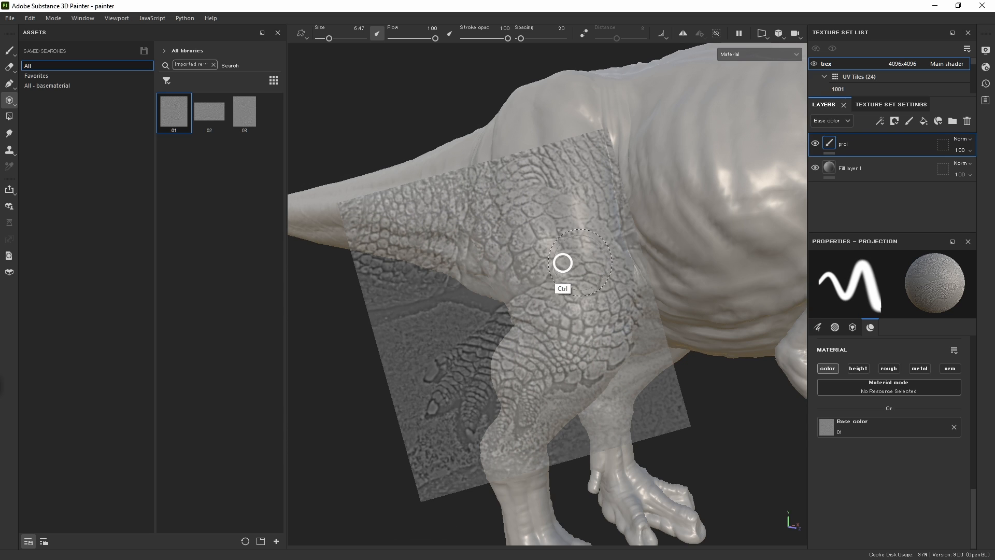
# - Paint the projected scales over the front of the thigh down to the knee, using a brush size of about 6 and then 3.94
pyautogui.keyDown('ctrl'); pyautogui.moveTo(562, 268); pyautogui.dragTo(544, 268, button='right'); pyautogui.keyUp('ctrl')
pyautogui.moveTo(564, 258)
pyautogui.mouseDown()
pyautogui.moveTo(552, 259)
pyautogui.moveTo(585, 242)
pyautogui.mouseUp()
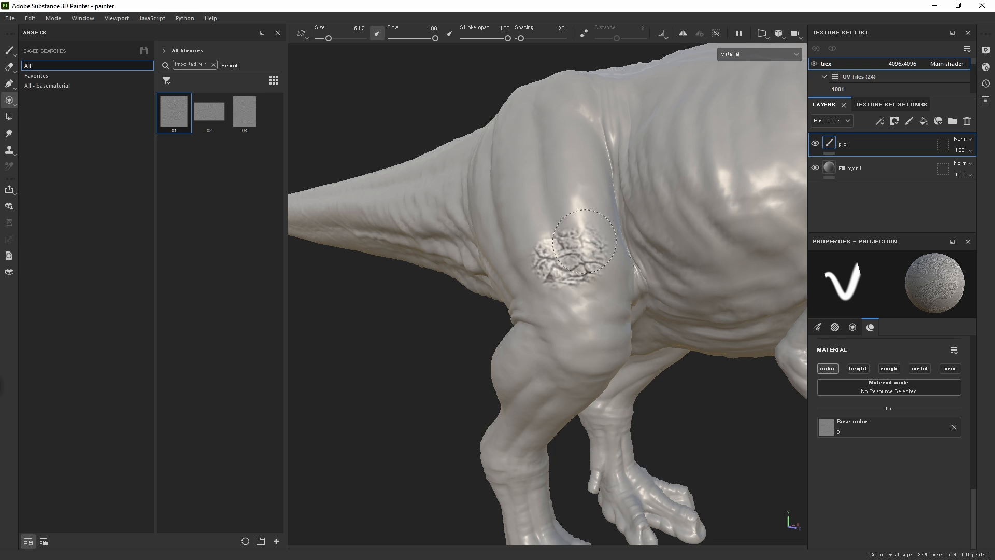
pyautogui.moveTo(550, 200); pyautogui.dragTo(548, 163)
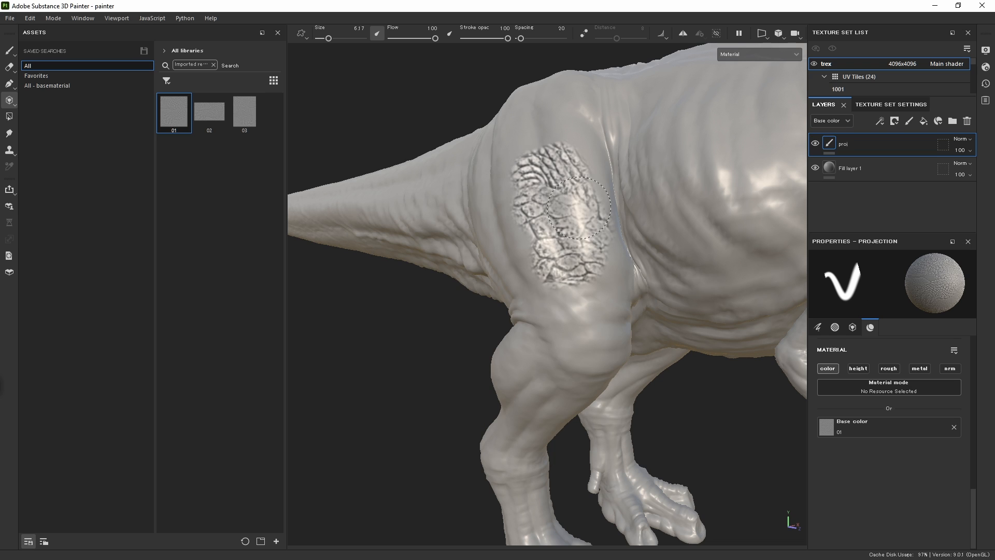
pyautogui.moveTo(570, 299); pyautogui.dragTo(595, 287)
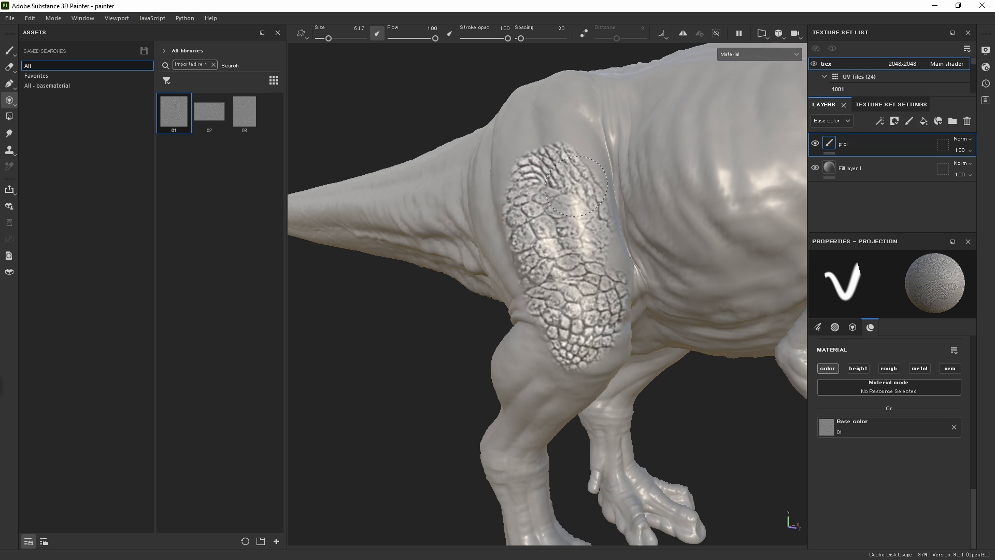
pyautogui.moveTo(581, 327)
pyautogui.mouseDown()
pyautogui.moveTo(573, 349)
pyautogui.moveTo(601, 356)
pyautogui.mouseUp()
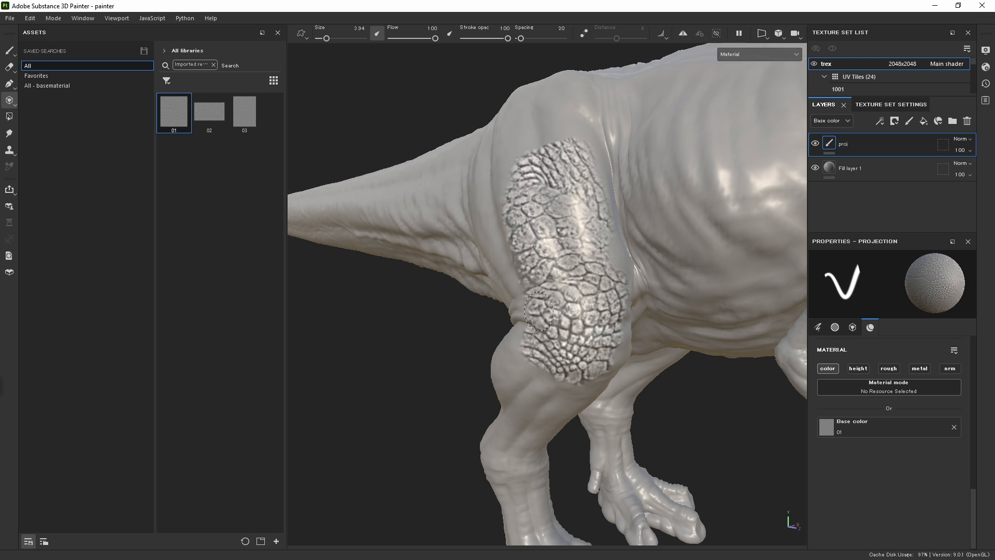
pyautogui.moveTo(525, 184); pyautogui.dragTo(563, 220)
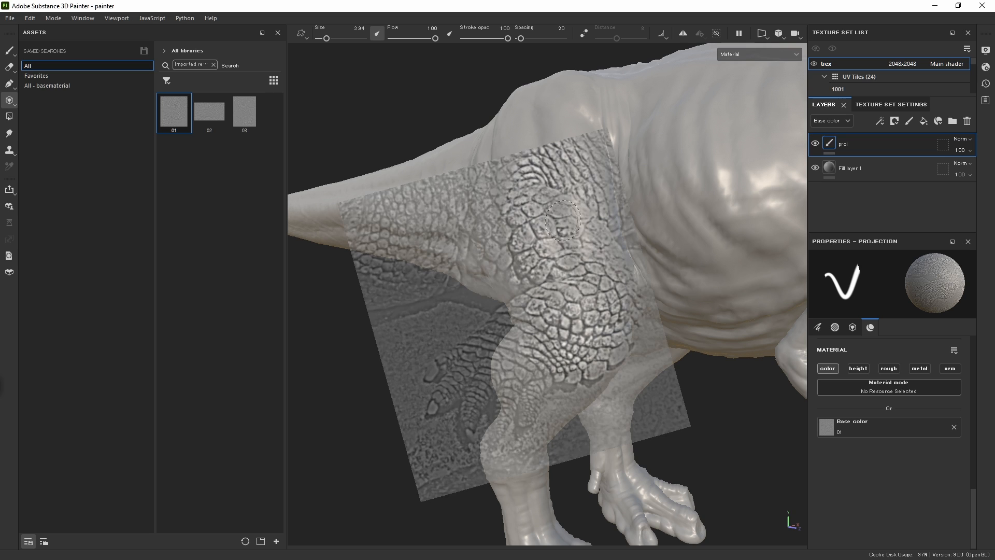
# - Realign the projected texture with the rear side of the thigh and paint scales there to extend the patch
pyautogui.keyDown('alt'); pyautogui.moveTo(529, 298); pyautogui.dragTo(604, 302); pyautogui.keyUp('alt')
pyautogui.press('s')
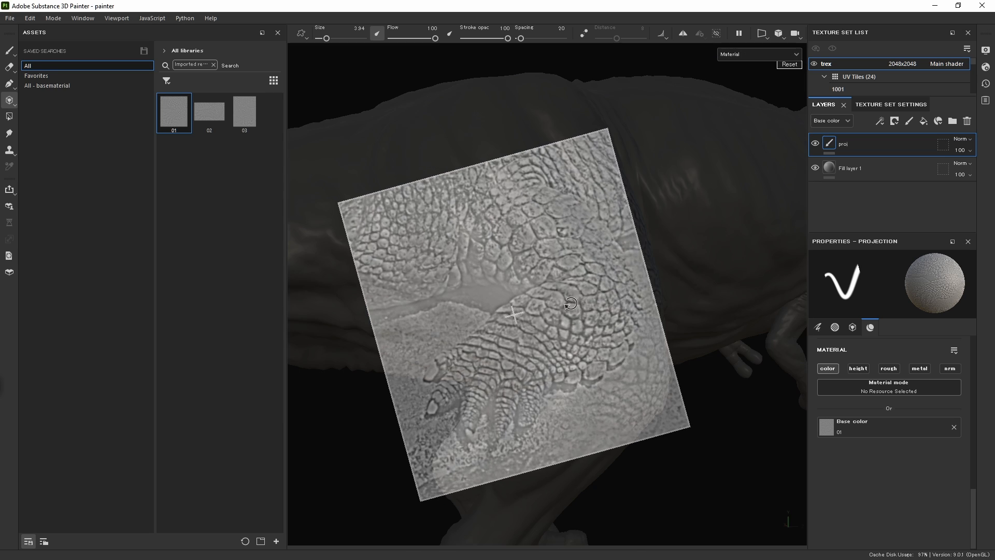
pyautogui.moveTo(555, 301)
pyautogui.mouseDown(button='right')
pyautogui.moveTo(544, 319)
pyautogui.moveTo(549, 301)
pyautogui.mouseUp(button='right')
pyautogui.moveTo(565, 297); pyautogui.dragTo(523, 307, button='middle')
pyautogui.keyDown('alt'); pyautogui.moveTo(573, 290); pyautogui.dragTo(556, 283); pyautogui.keyUp('alt')
pyautogui.moveTo(556, 283); pyautogui.dragTo(555, 282)
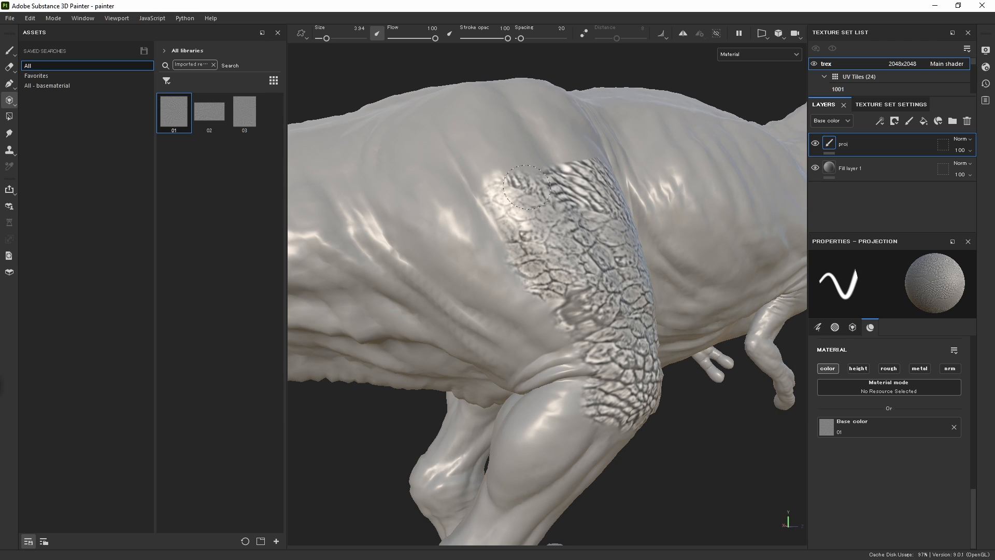
pyautogui.moveTo(520, 196); pyautogui.dragTo(534, 284)
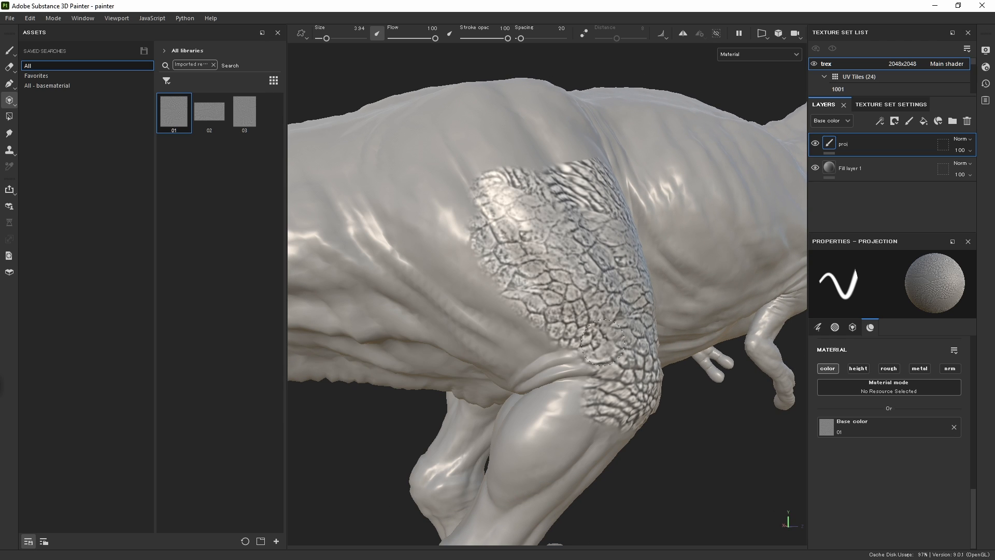
pyautogui.moveTo(604, 384); pyautogui.dragTo(602, 379)
# - Reposition and rotate the projected texture over the knee and lower leg, then paint scales there and join them to the thigh patch
pyautogui.press('s')
pyautogui.moveTo(560, 335); pyautogui.dragTo(555, 355)
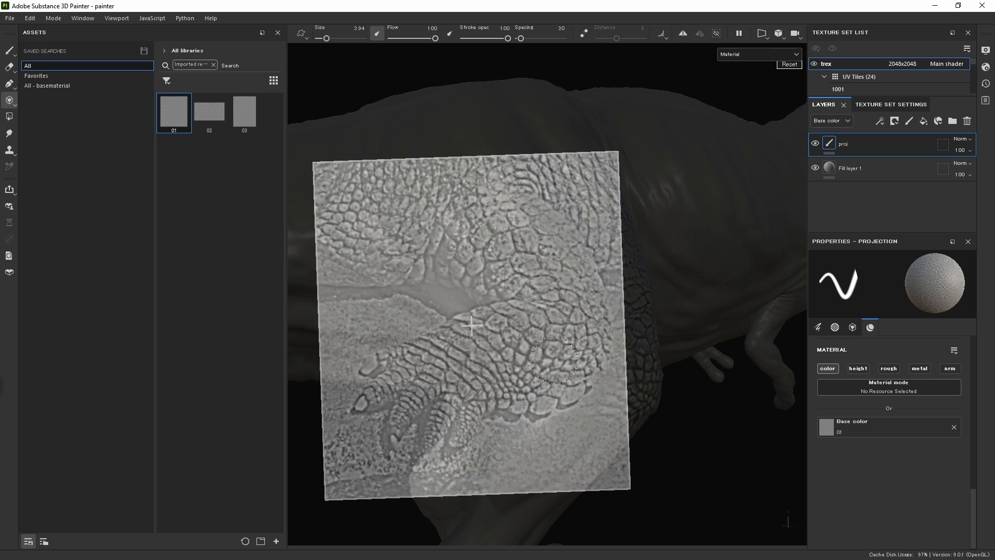
pyautogui.moveTo(555, 355)
pyautogui.mouseDown(button='middle')
pyautogui.moveTo(577, 354)
pyautogui.moveTo(609, 383)
pyautogui.mouseUp(button='middle')
pyautogui.moveTo(570, 397)
pyautogui.keyDown('alt'); pyautogui.mouseDown()
pyautogui.moveTo(600, 406)
pyautogui.moveTo(595, 375)
pyautogui.moveTo(620, 332)
pyautogui.moveTo(596, 325)
pyautogui.mouseUp(); pyautogui.keyUp('alt')
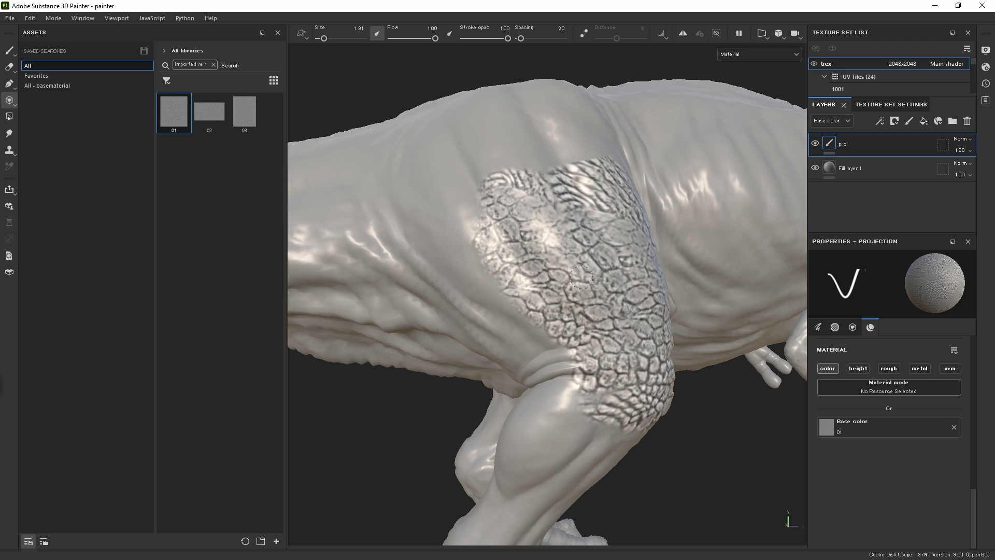
pyautogui.moveTo(568, 262)
pyautogui.keyDown('alt'); pyautogui.mouseDown()
pyautogui.moveTo(562, 295)
pyautogui.moveTo(538, 304)
pyautogui.moveTo(547, 277)
pyautogui.moveTo(582, 307)
pyautogui.moveTo(608, 355)
pyautogui.mouseUp(); pyautogui.keyUp('alt')
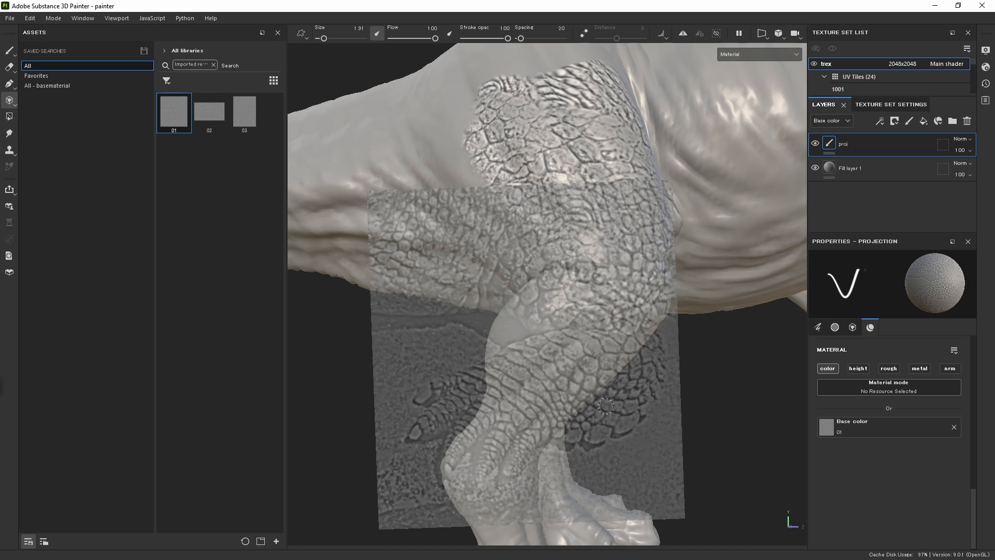
pyautogui.hotkey('ctrl', 'z')
pyautogui.moveTo(621, 407)
pyautogui.keyDown('alt'); pyautogui.mouseDown()
pyautogui.moveTo(644, 402)
pyautogui.moveTo(617, 359)
pyautogui.moveTo(622, 397)
pyautogui.moveTo(655, 371)
pyautogui.moveTo(651, 334)
pyautogui.mouseUp(); pyautogui.keyUp('alt')
pyautogui.moveTo(596, 335); pyautogui.dragTo(558, 359)
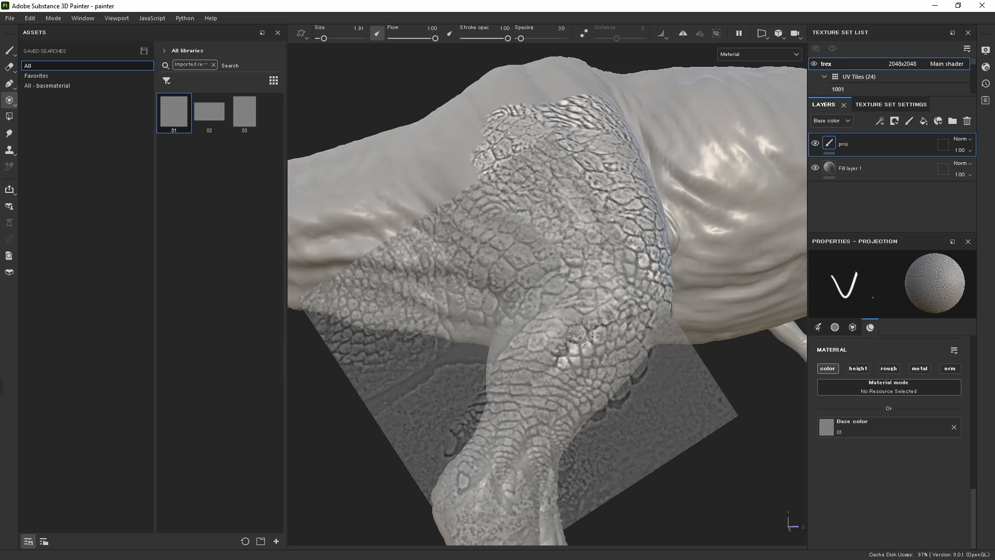
pyautogui.moveTo(604, 329)
pyautogui.mouseDown()
pyautogui.moveTo(606, 319)
pyautogui.moveTo(528, 373)
pyautogui.moveTo(612, 363)
pyautogui.moveTo(586, 375)
pyautogui.moveTo(558, 420)
pyautogui.moveTo(522, 404)
pyautogui.mouseUp()
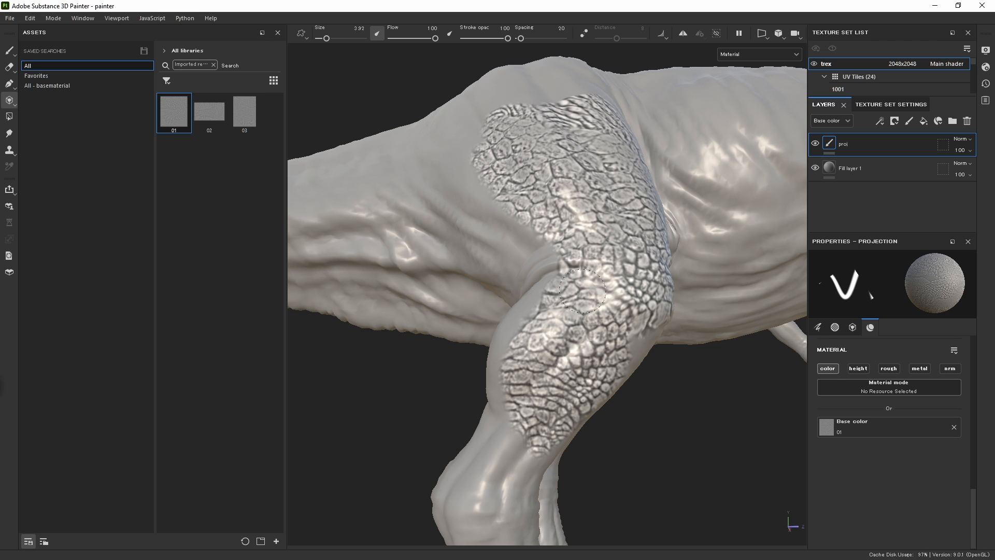
pyautogui.moveTo(582, 290); pyautogui.dragTo(602, 324)
# - Shift the projected texture slightly and paint small strokes over the knee to blend the seam between the scale patches
pyautogui.press('s')
pyautogui.moveTo(604, 340); pyautogui.dragTo(624, 319, button='middle')
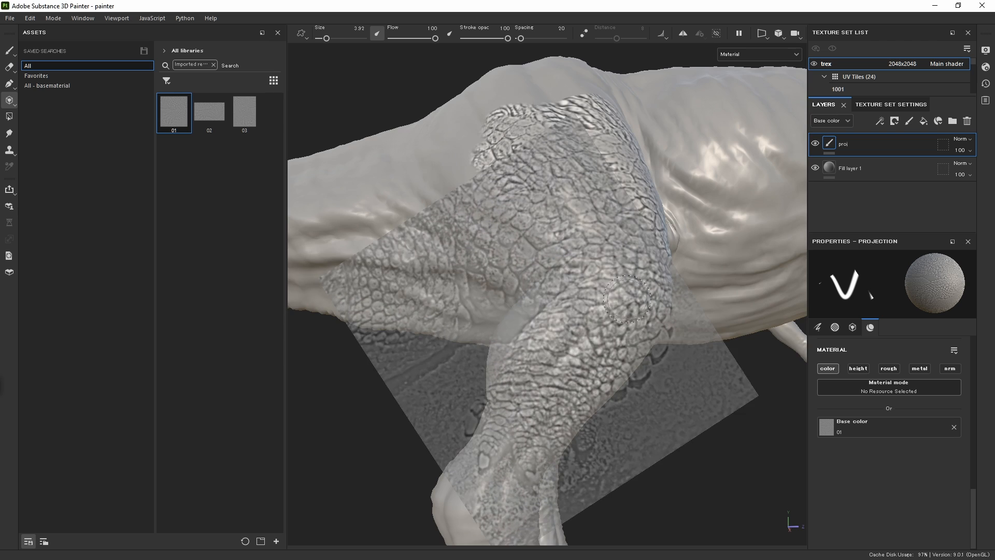
pyautogui.moveTo(624, 320); pyautogui.dragTo(618, 296)
pyautogui.keyDown('ctrl'); pyautogui.moveTo(619, 291); pyautogui.dragTo(621, 291, button='right'); pyautogui.keyUp('ctrl')
pyautogui.moveTo(625, 301); pyautogui.dragTo(627, 306)
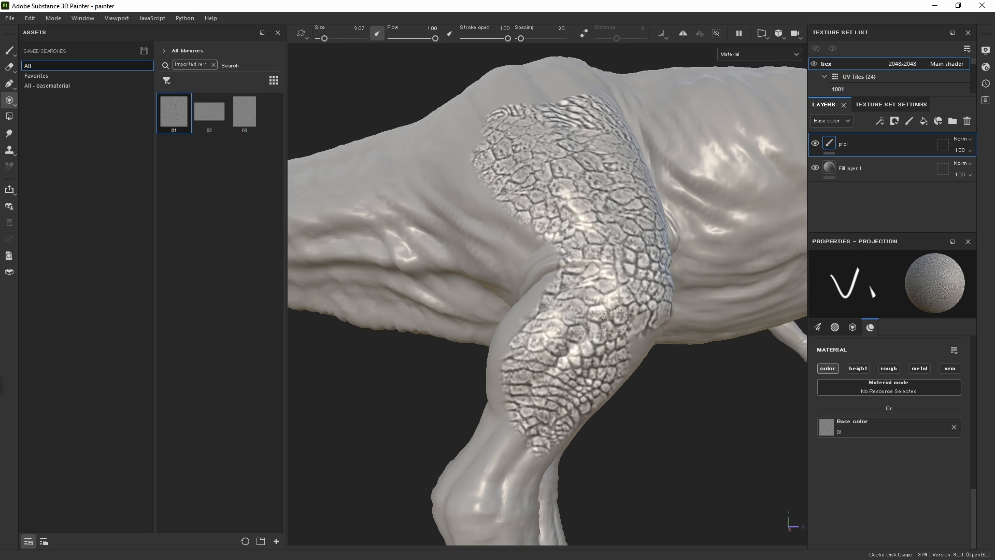
# - Show only the base color channel in the viewport to inspect the projected scales on the leg
pyautogui.moveTo(630, 355)
pyautogui.keyDown('alt'); pyautogui.mouseDown()
pyautogui.moveTo(644, 378)
pyautogui.moveTo(620, 406)
pyautogui.moveTo(620, 339)
pyautogui.mouseUp(); pyautogui.keyUp('alt')
pyautogui.press('c')
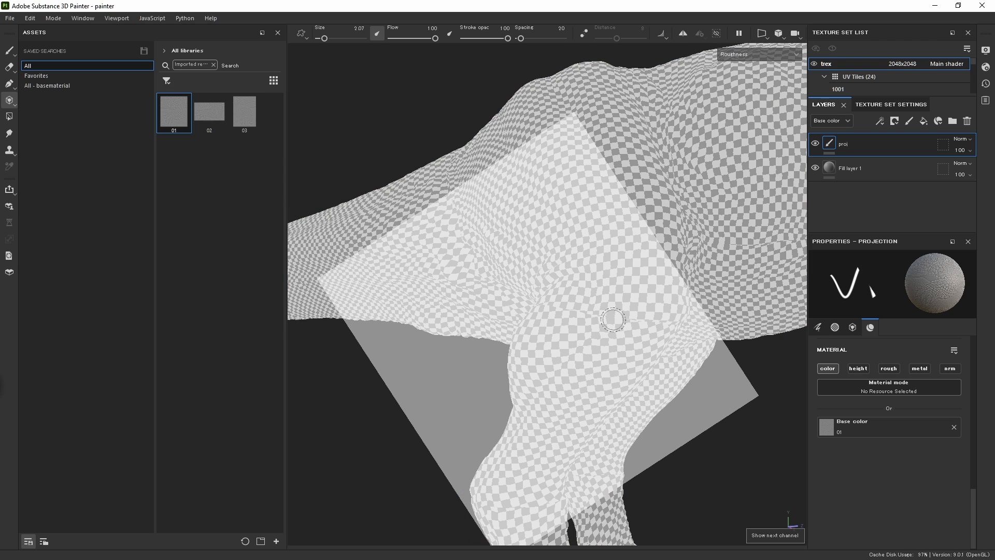
pyautogui.press('c')
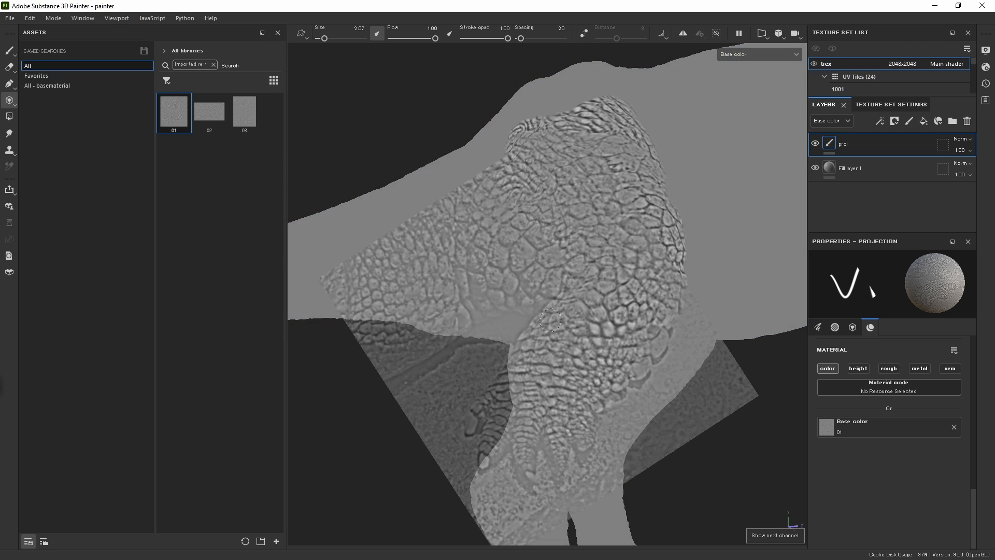
# - Set texture 02 as the projection's base color and paint a strip of scales across the front of the knee area
pyautogui.press('1')
pyautogui.moveTo(640, 362)
pyautogui.keyDown('alt'); pyautogui.mouseDown()
pyautogui.moveTo(482, 337)
pyautogui.moveTo(491, 332)
pyautogui.moveTo(388, 229)
pyautogui.mouseUp(); pyautogui.keyUp('alt')
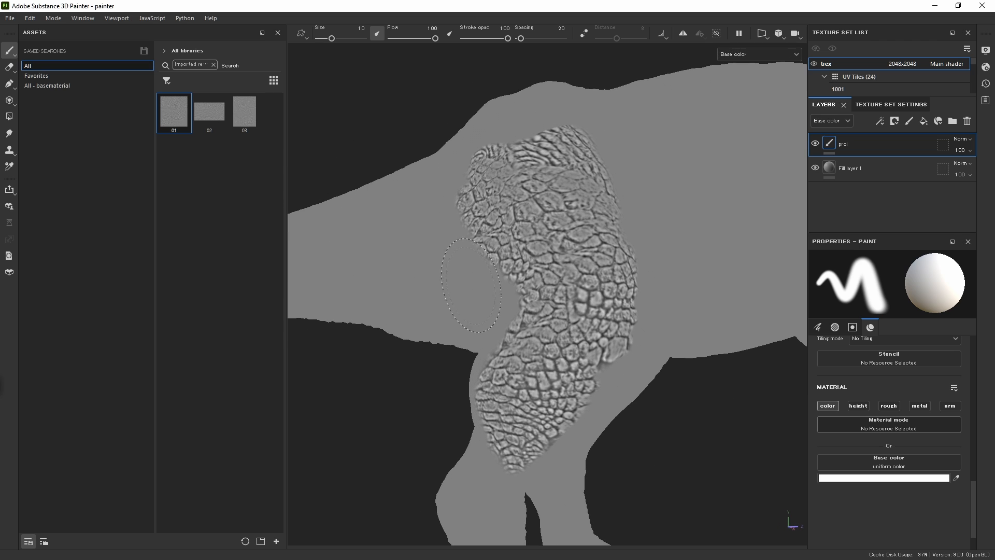
pyautogui.press('3')
pyautogui.moveTo(212, 111); pyautogui.dragTo(841, 421)
pyautogui.keyDown('alt'); pyautogui.moveTo(497, 321); pyautogui.dragTo(476, 311); pyautogui.keyUp('alt')
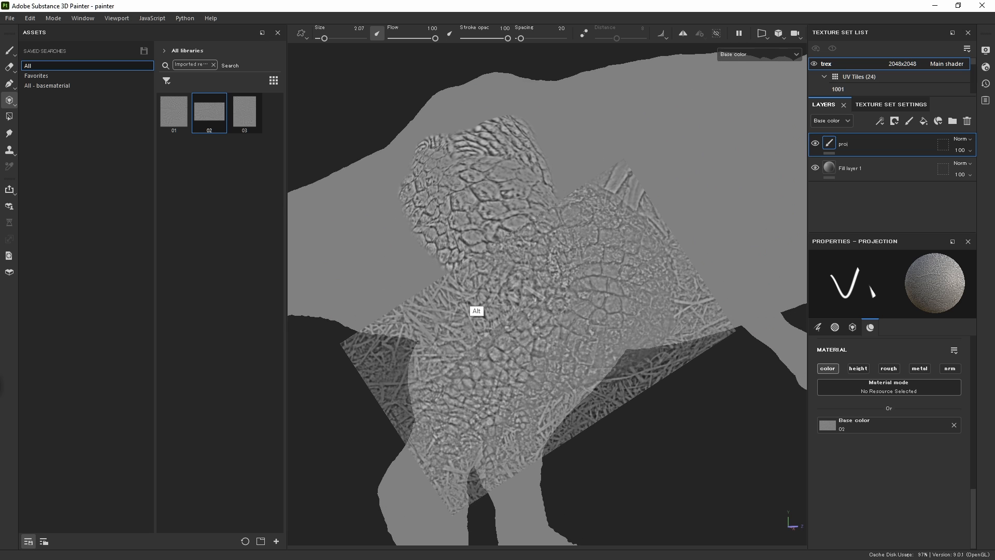
pyautogui.moveTo(602, 336)
pyautogui.keyDown('alt'); pyautogui.mouseDown()
pyautogui.moveTo(527, 333)
pyautogui.moveTo(630, 327)
pyautogui.moveTo(604, 257)
pyautogui.mouseUp(); pyautogui.keyUp('alt')
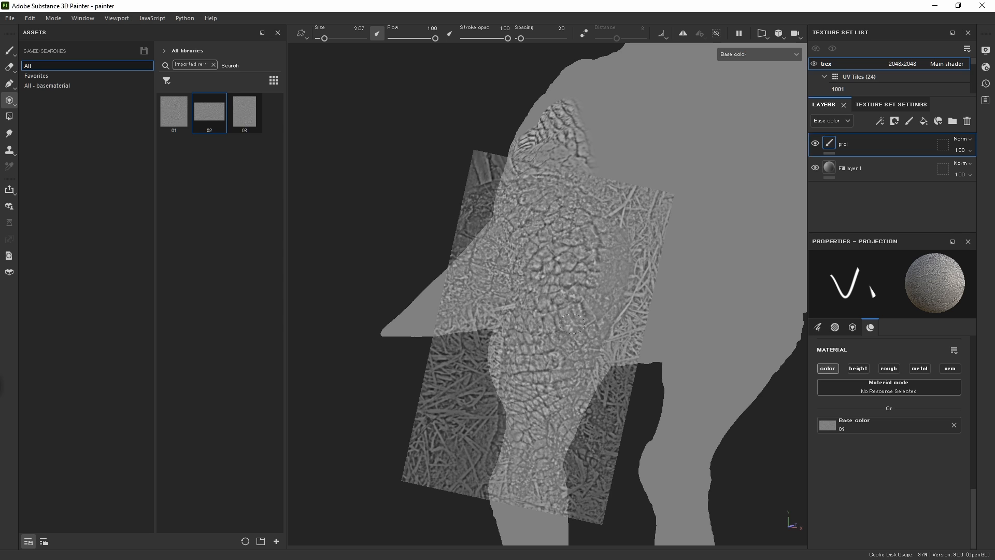
pyautogui.moveTo(554, 350); pyautogui.dragTo(553, 361)
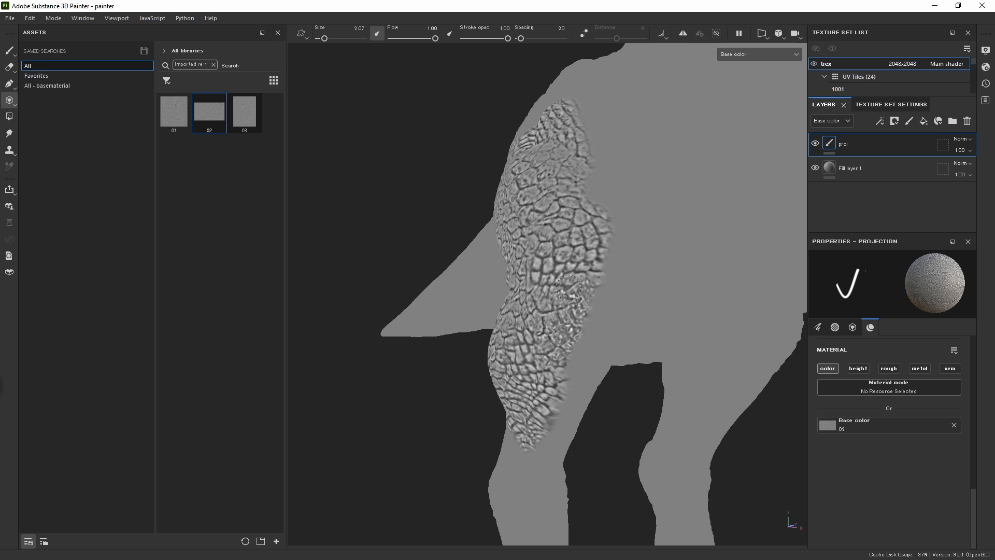
# - Enlarge, rotate and reposition the projected texture 02 over the leg, then paint its larger scales down the front of the thigh and knee
pyautogui.press('s')
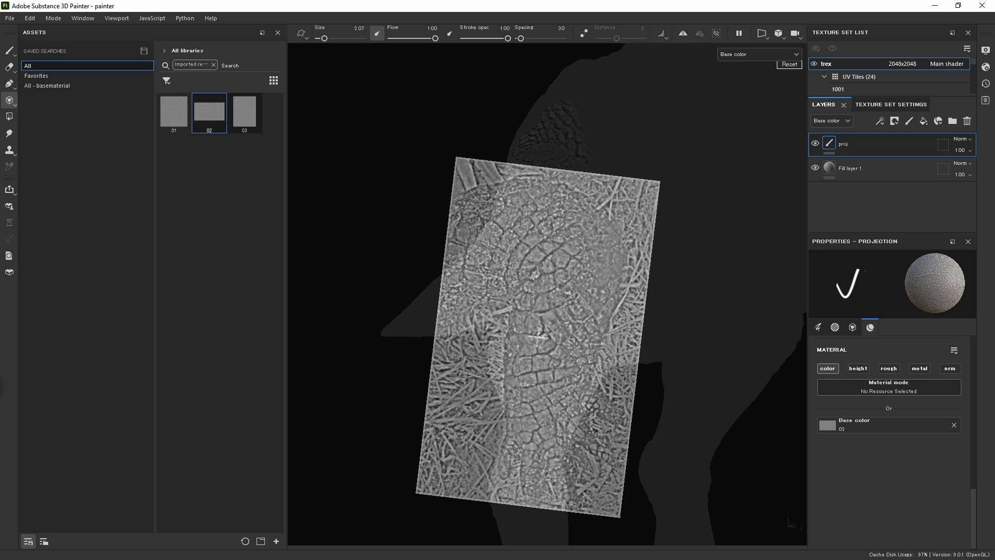
pyautogui.moveTo(601, 360); pyautogui.dragTo(592, 376)
pyautogui.moveTo(593, 376); pyautogui.dragTo(609, 362, button='middle')
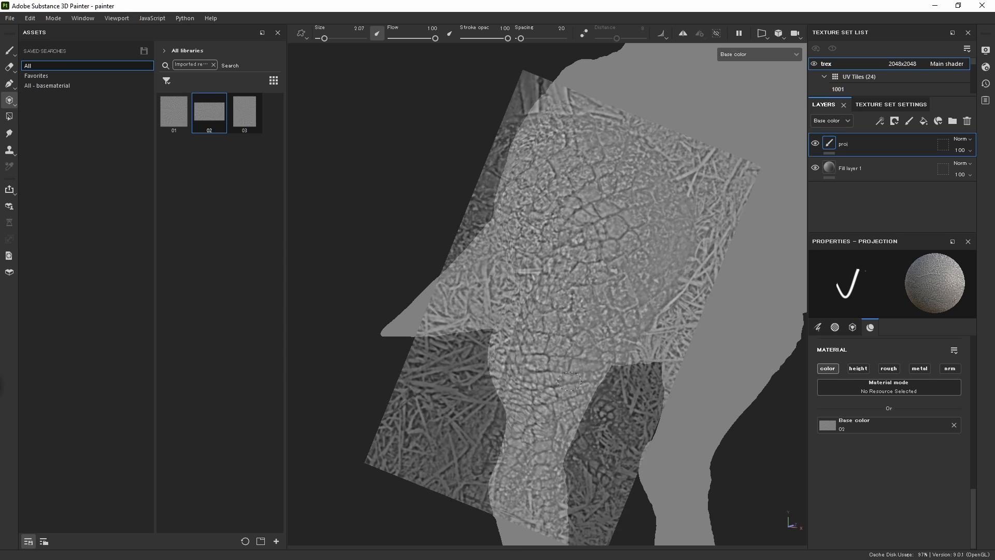
pyautogui.moveTo(569, 372)
pyautogui.mouseDown()
pyautogui.moveTo(544, 372)
pyautogui.moveTo(549, 353)
pyautogui.mouseUp()
pyautogui.press('s')
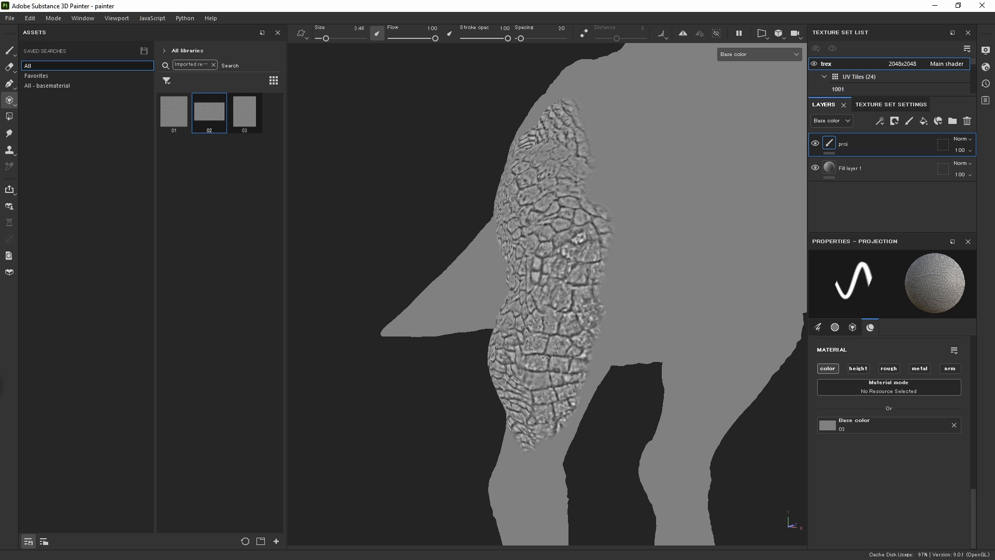
pyautogui.press('s')
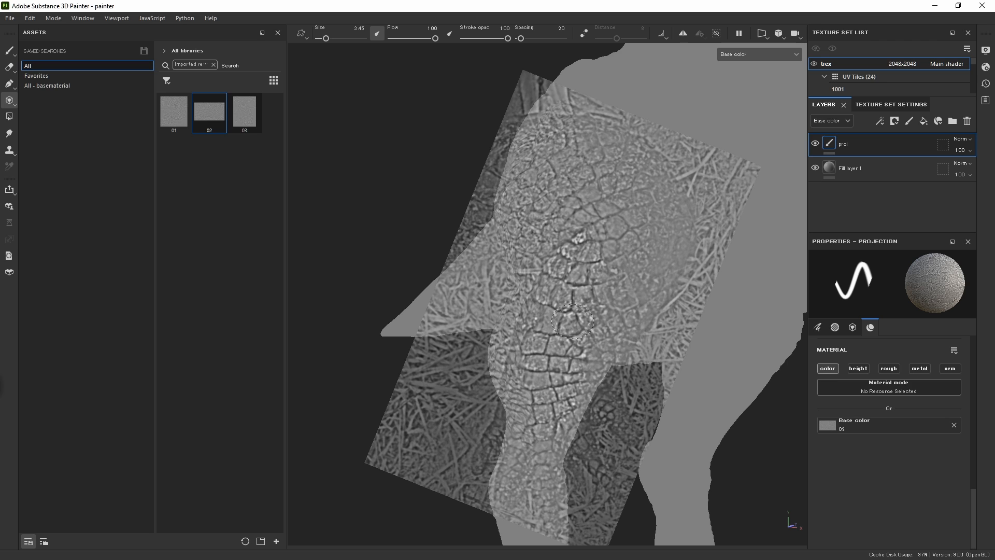
# - Set texture 03 as the projection's base color, then rotate, scale and position it along the rear of the thigh
pyautogui.keyDown('alt'); pyautogui.moveTo(573, 321); pyautogui.dragTo(285, 158); pyautogui.keyUp('alt')
pyautogui.moveTo(245, 112); pyautogui.dragTo(392, 157)
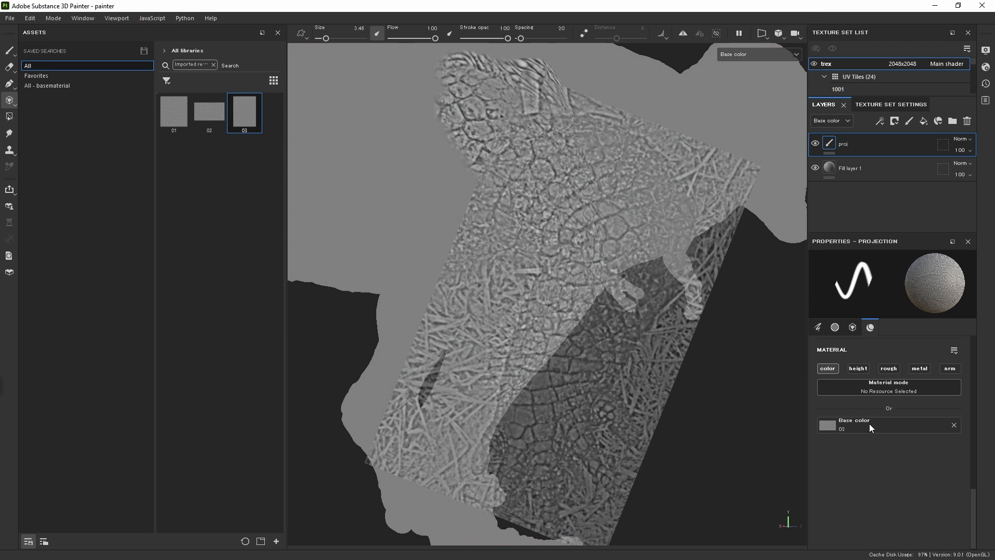
pyautogui.moveTo(869, 424); pyautogui.dragTo(869, 425)
pyautogui.keyDown('alt'); pyautogui.moveTo(469, 350); pyautogui.dragTo(604, 371); pyautogui.keyUp('alt')
pyautogui.press('s')
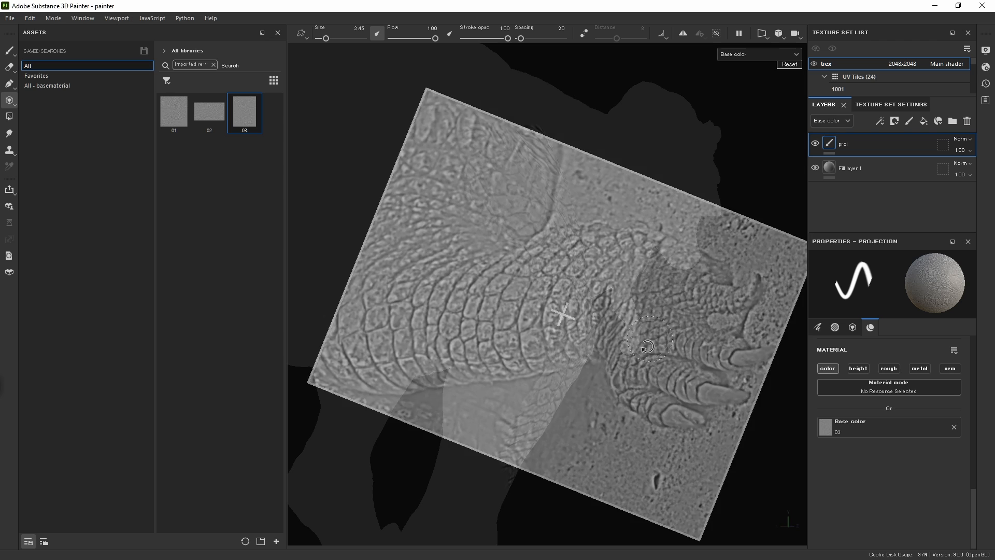
pyautogui.moveTo(647, 346); pyautogui.dragTo(544, 385)
pyautogui.moveTo(544, 385); pyautogui.dragTo(536, 312, button='right')
pyautogui.moveTo(562, 305); pyautogui.dragTo(515, 311, button='middle')
pyautogui.moveTo(516, 311); pyautogui.dragTo(567, 306, button='right')
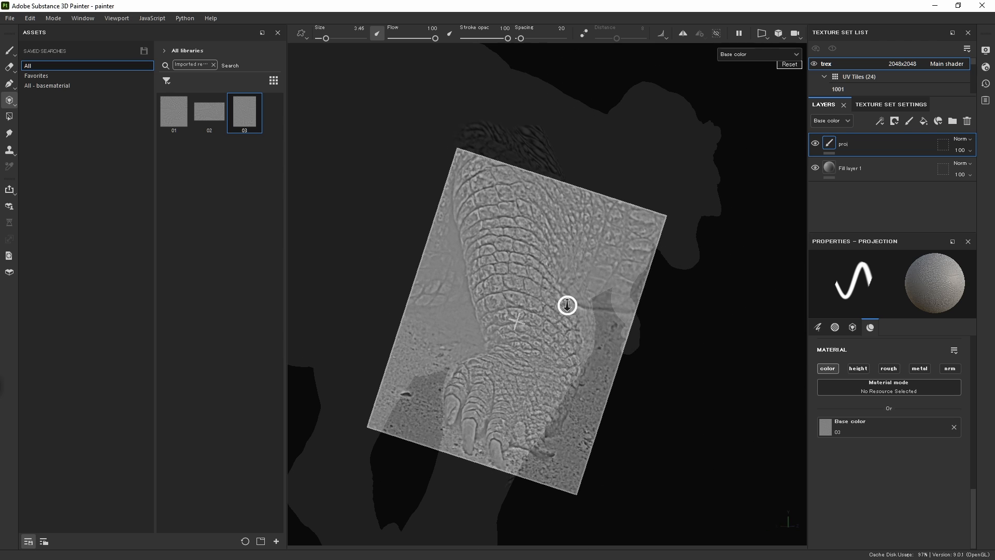
# - Paint the banded scales of texture 03 along the rear of the thigh, shifting and rotating the projection slightly to extend them
pyautogui.keyDown('alt'); pyautogui.moveTo(567, 305); pyautogui.dragTo(557, 296); pyautogui.keyUp('alt')
pyautogui.keyDown('alt'); pyautogui.moveTo(558, 296); pyautogui.dragTo(562, 306, button='middle'); pyautogui.keyUp('alt')
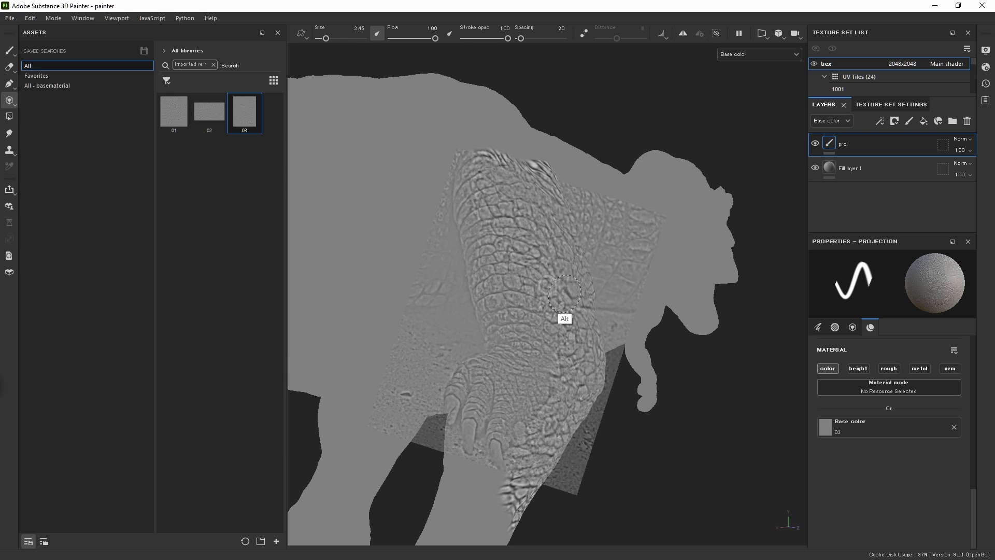
pyautogui.keyDown('alt'); pyautogui.moveTo(565, 293); pyautogui.dragTo(541, 283); pyautogui.keyUp('alt')
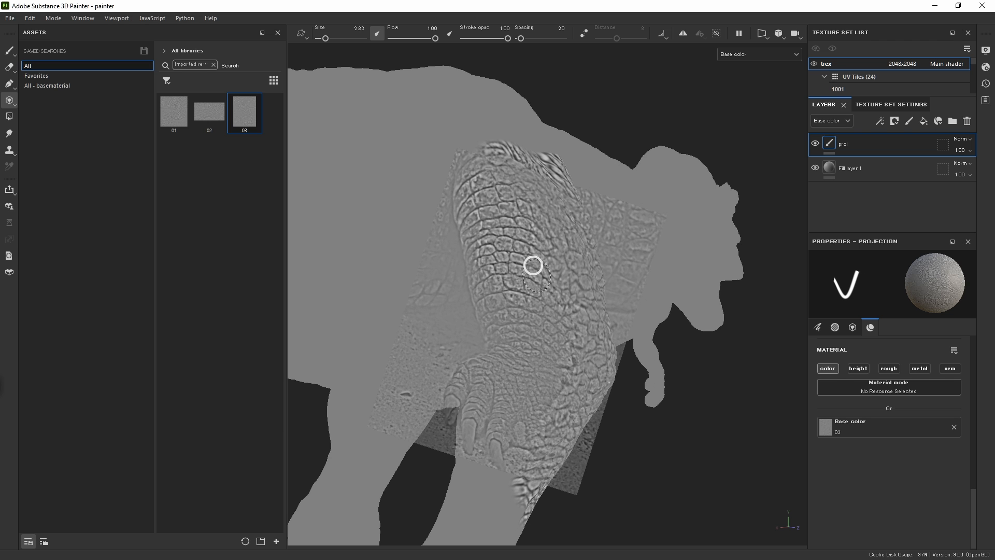
pyautogui.moveTo(554, 295)
pyautogui.keyDown('alt'); pyautogui.mouseDown()
pyautogui.moveTo(495, 317)
pyautogui.moveTo(502, 284)
pyautogui.moveTo(572, 288)
pyautogui.mouseUp(); pyautogui.keyUp('alt')
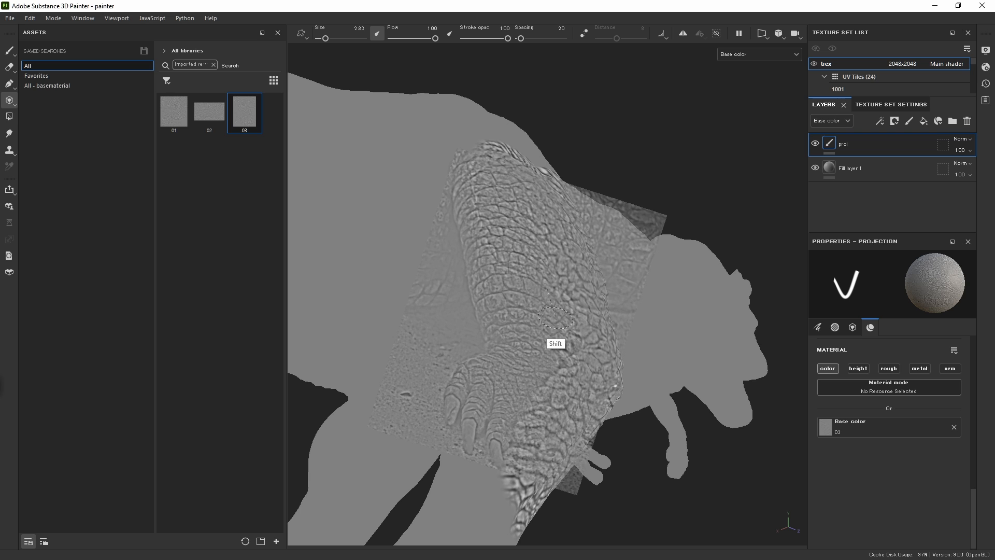
pyautogui.press('s')
pyautogui.moveTo(560, 310); pyautogui.dragTo(568, 324, button='middle')
pyautogui.moveTo(558, 314); pyautogui.dragTo(545, 310)
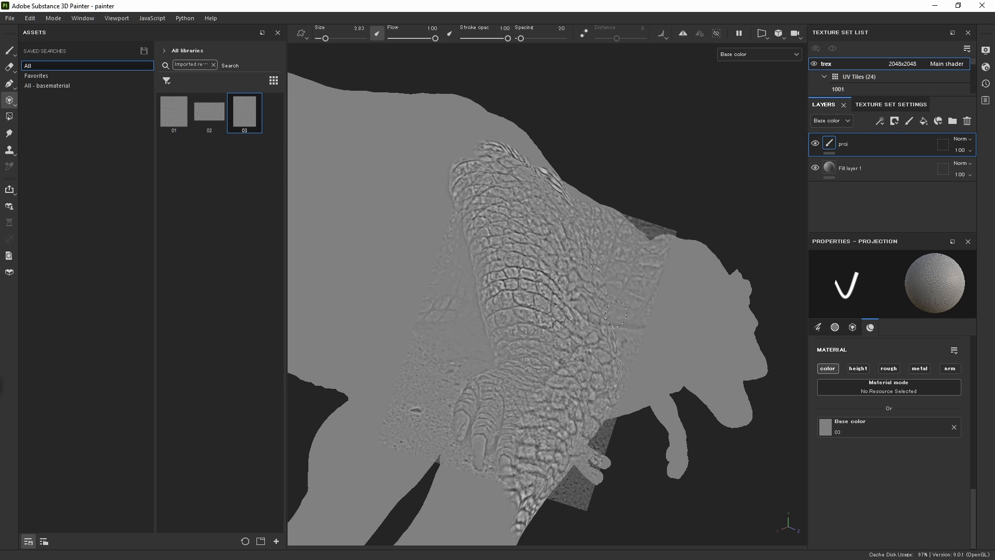
# - Set texture 01 as the projection's base color, then straighten, enlarge and position it over the outer side of the thigh
pyautogui.keyDown('alt'); pyautogui.moveTo(616, 314); pyautogui.dragTo(495, 285); pyautogui.keyUp('alt')
pyautogui.click(175, 112)
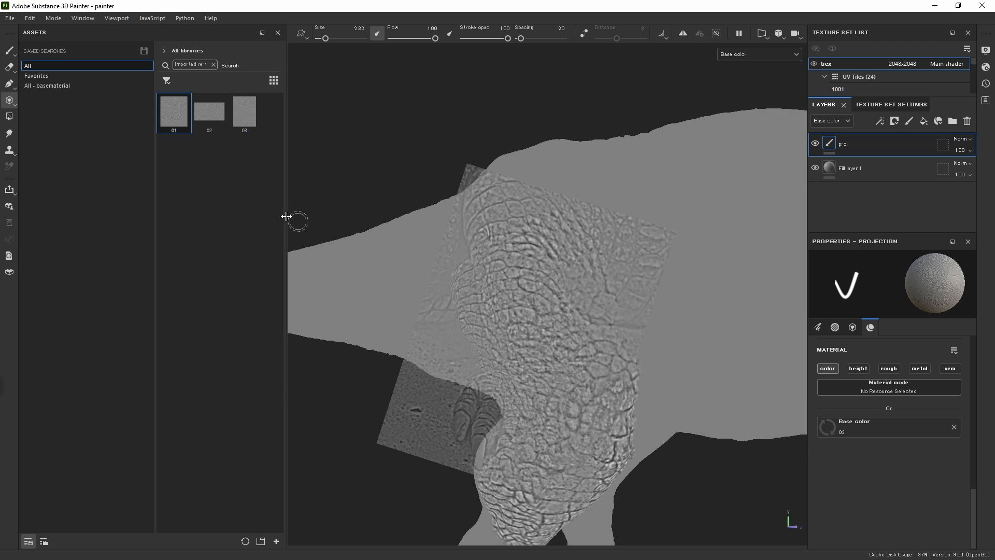
pyautogui.moveTo(175, 115); pyautogui.dragTo(862, 429)
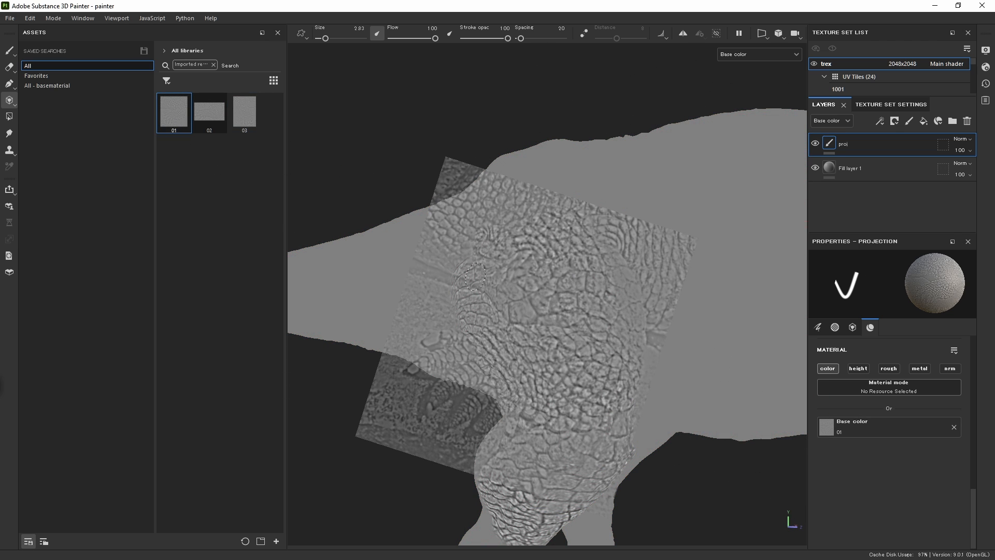
pyautogui.keyDown('alt'); pyautogui.moveTo(614, 314); pyautogui.dragTo(585, 308); pyautogui.keyUp('alt')
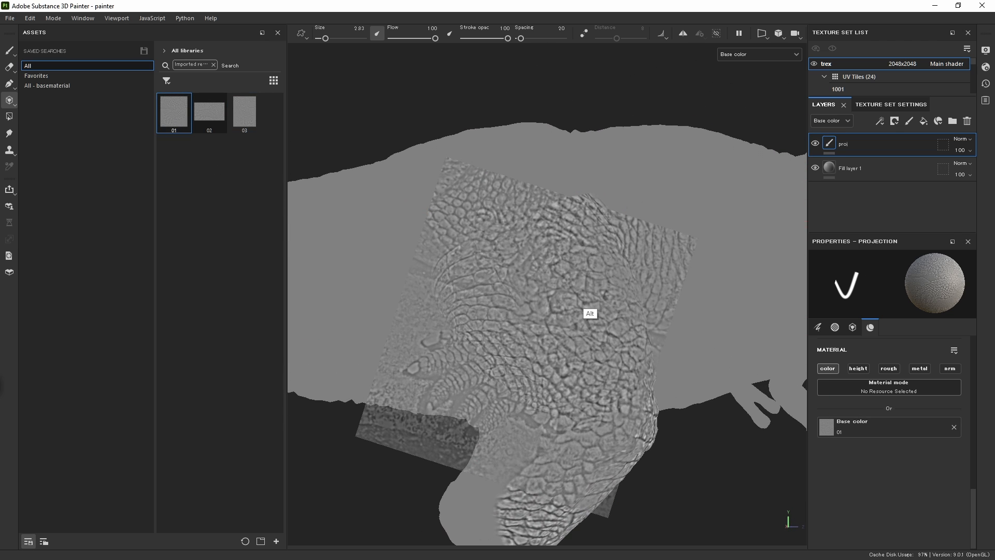
pyautogui.keyDown('alt'); pyautogui.moveTo(600, 368); pyautogui.dragTo(608, 310); pyautogui.keyUp('alt')
pyautogui.press('s')
pyautogui.moveTo(608, 310); pyautogui.dragTo(560, 294, button='middle')
pyautogui.moveTo(559, 295); pyautogui.dragTo(466, 241)
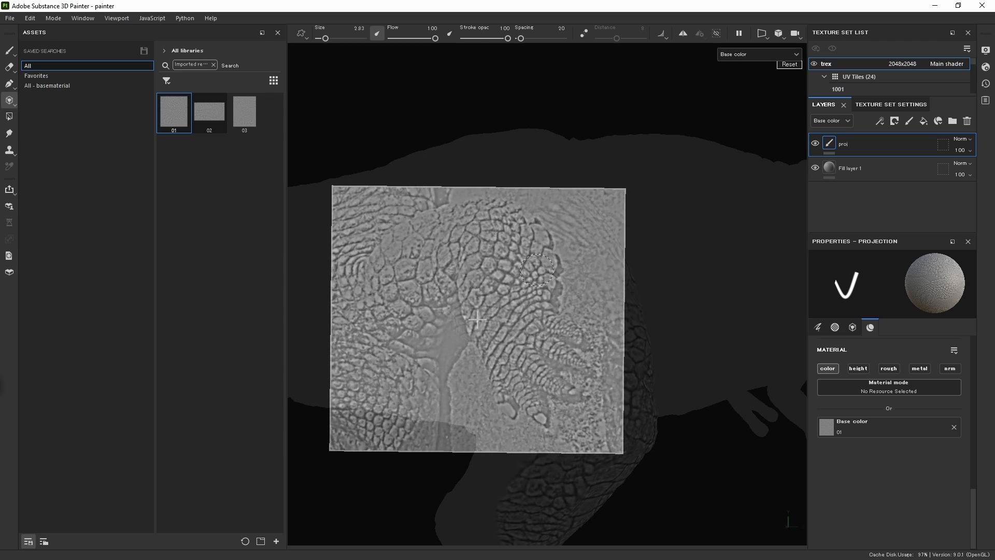
pyautogui.moveTo(467, 241); pyautogui.dragTo(547, 306, button='right')
pyautogui.moveTo(547, 306); pyautogui.dragTo(558, 323, button='middle')
pyautogui.moveTo(558, 323); pyautogui.dragTo(526, 310, button='right')
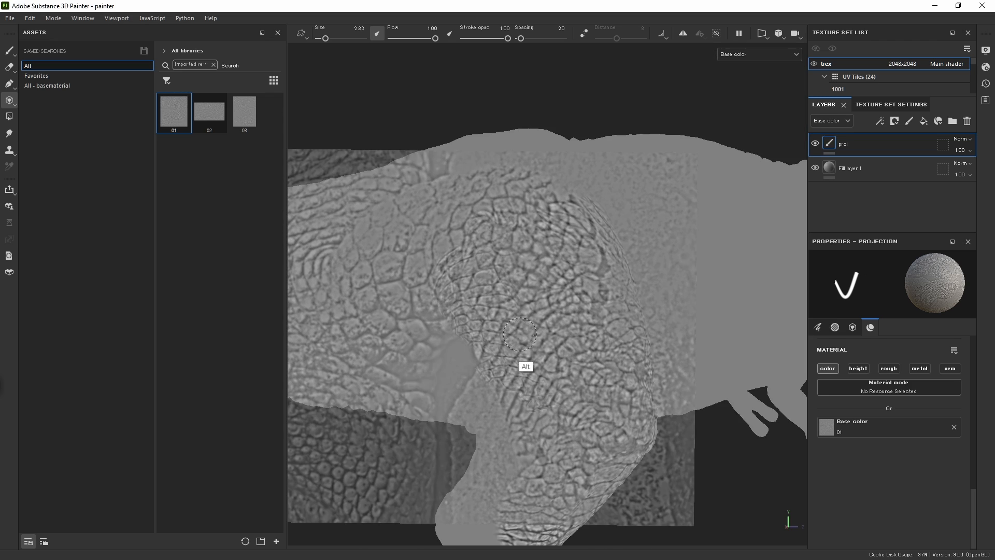
# - Shrink and shift the projected texture 01, then paint a patch of small scales in the middle of the thigh
pyautogui.keyDown('alt'); pyautogui.moveTo(525, 352); pyautogui.dragTo(522, 333); pyautogui.keyUp('alt')
pyautogui.press('s')
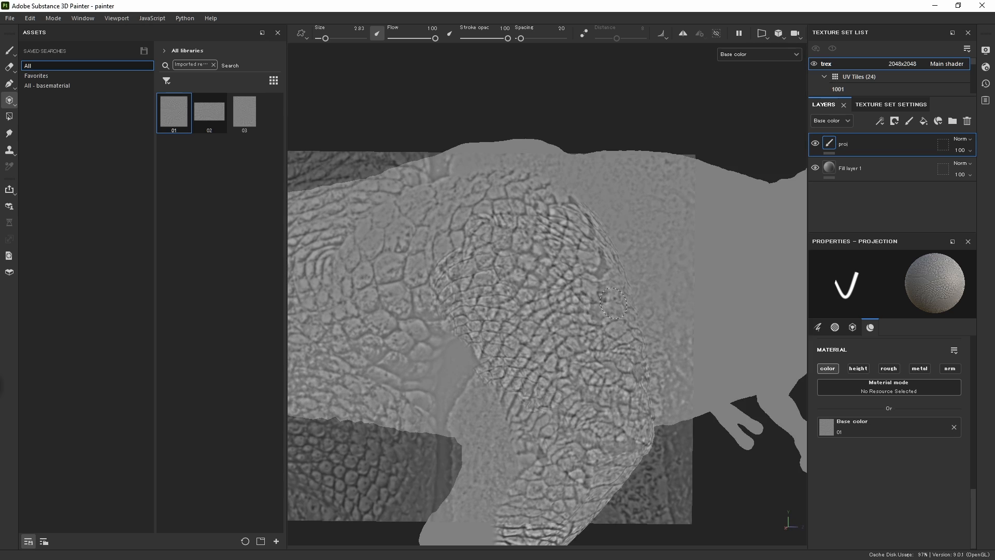
pyautogui.keyDown('alt'); pyautogui.moveTo(572, 316); pyautogui.dragTo(613, 307); pyautogui.keyUp('alt')
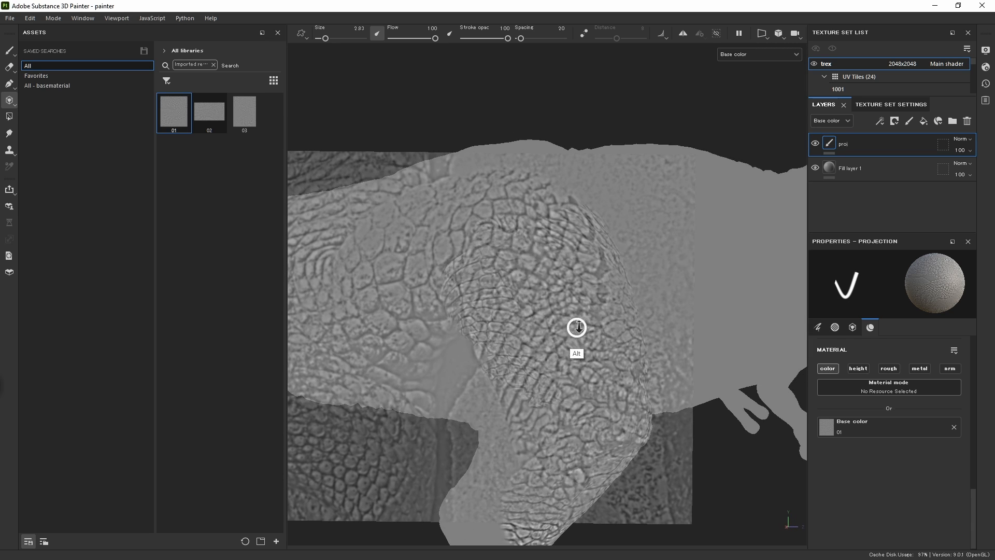
pyautogui.press('s')
pyautogui.moveTo(599, 338); pyautogui.dragTo(566, 330, button='right')
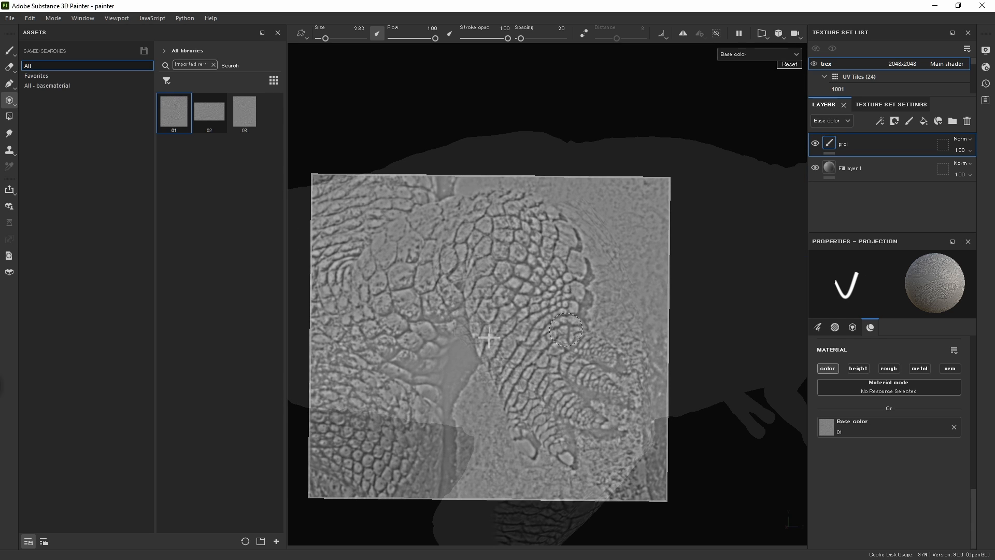
pyautogui.moveTo(566, 330); pyautogui.dragTo(573, 327, button='middle')
pyautogui.moveTo(553, 313); pyautogui.dragTo(554, 317)
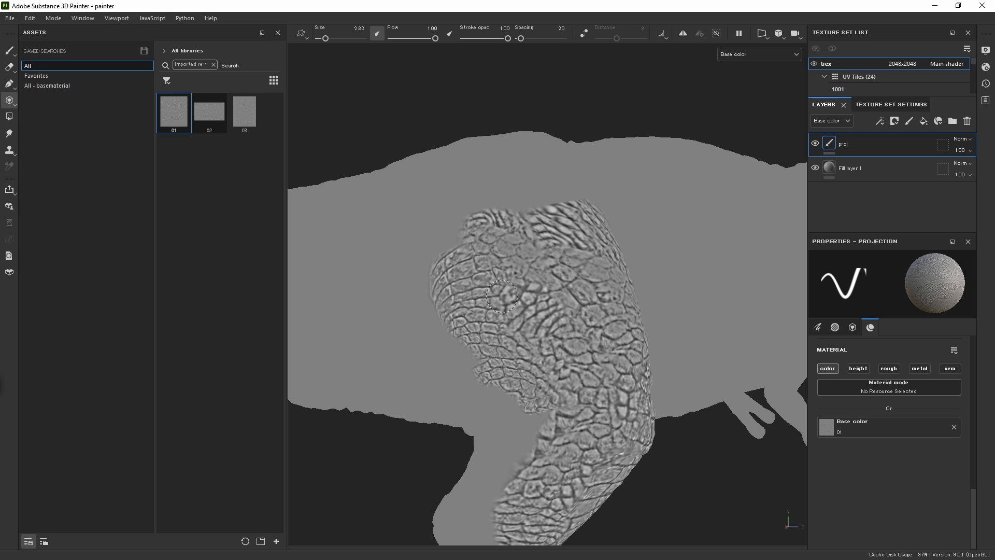
# - Enlarge and reposition the projected texture 01, then paint more rounded scales over the upper thigh to blend the neighboring patches
pyautogui.press('s')
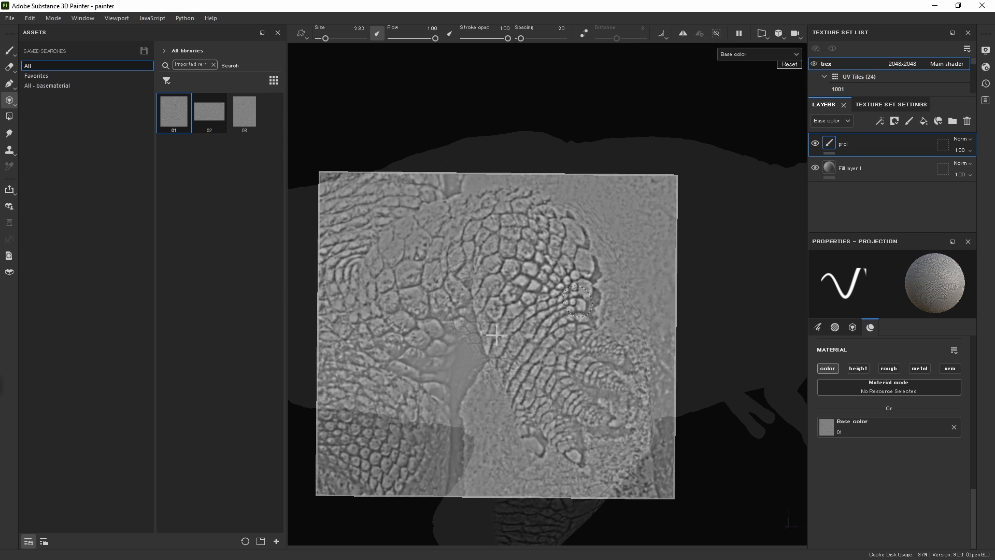
pyautogui.moveTo(565, 323); pyautogui.dragTo(585, 319, button='middle')
pyautogui.moveTo(585, 318); pyautogui.dragTo(643, 318, button='right')
pyautogui.moveTo(643, 318); pyautogui.dragTo(629, 338, button='middle')
pyautogui.moveTo(630, 338)
pyautogui.mouseDown(button='right')
pyautogui.moveTo(594, 339)
pyautogui.moveTo(577, 326)
pyautogui.mouseUp(button='right')
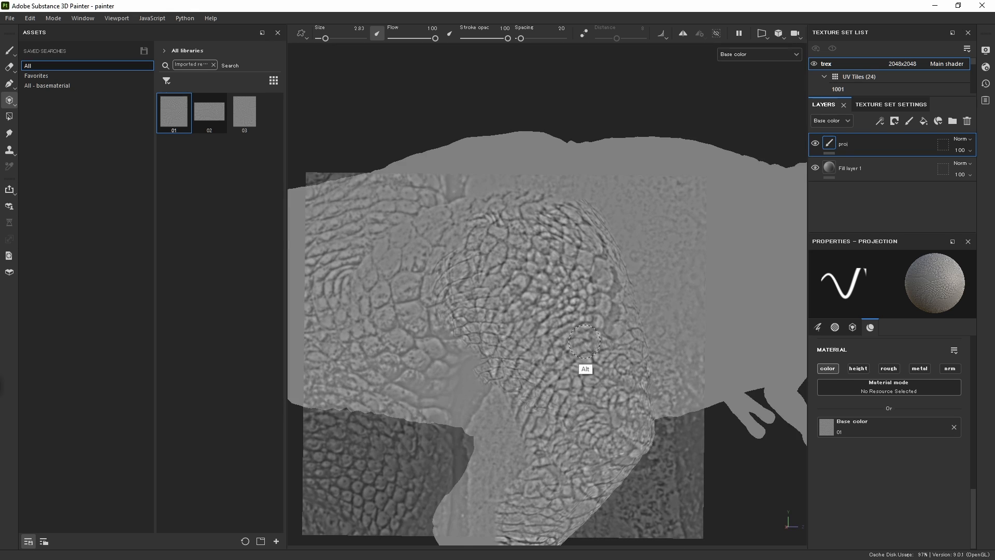
pyautogui.moveTo(593, 338)
pyautogui.keyDown('alt'); pyautogui.mouseDown()
pyautogui.moveTo(593, 347)
pyautogui.moveTo(562, 326)
pyautogui.mouseUp(); pyautogui.keyUp('alt')
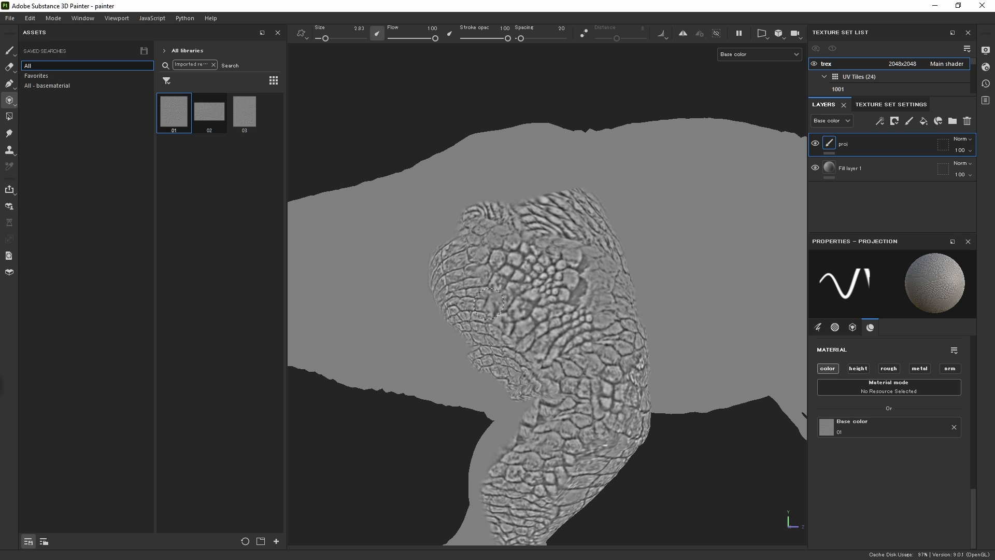
pyautogui.moveTo(480, 254); pyautogui.dragTo(478, 280)
# - Hide the projected texture and examine the blended scale patches on the leg from several angles
pyautogui.keyDown('alt'); pyautogui.moveTo(560, 330); pyautogui.dragTo(485, 333); pyautogui.keyUp('alt')
pyautogui.press('1')
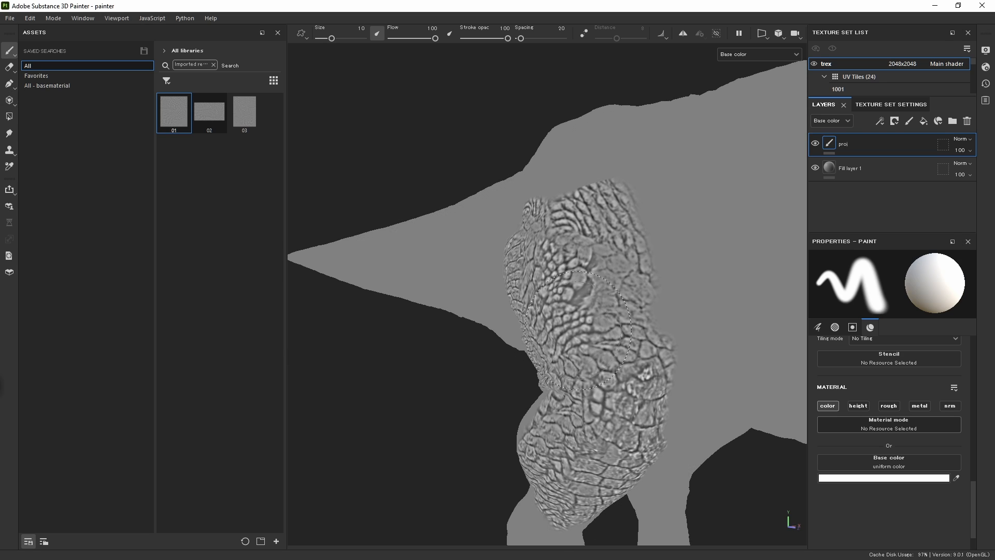
pyautogui.keyDown('alt'); pyautogui.moveTo(583, 306); pyautogui.dragTo(570, 237, button='middle'); pyautogui.keyUp('alt')
pyautogui.moveTo(597, 317)
pyautogui.keyDown('alt'); pyautogui.mouseDown()
pyautogui.moveTo(580, 320)
pyautogui.moveTo(563, 293)
pyautogui.moveTo(629, 305)
pyautogui.mouseUp(); pyautogui.keyUp('alt')
pyautogui.keyDown('alt'); pyautogui.moveTo(628, 305); pyautogui.dragTo(610, 348, button='middle'); pyautogui.keyUp('alt')
pyautogui.keyDown('alt'); pyautogui.moveTo(596, 339); pyautogui.dragTo(547, 285, button='right'); pyautogui.keyUp('alt')
pyautogui.keyDown('alt'); pyautogui.moveTo(547, 285); pyautogui.dragTo(523, 297); pyautogui.keyUp('alt')
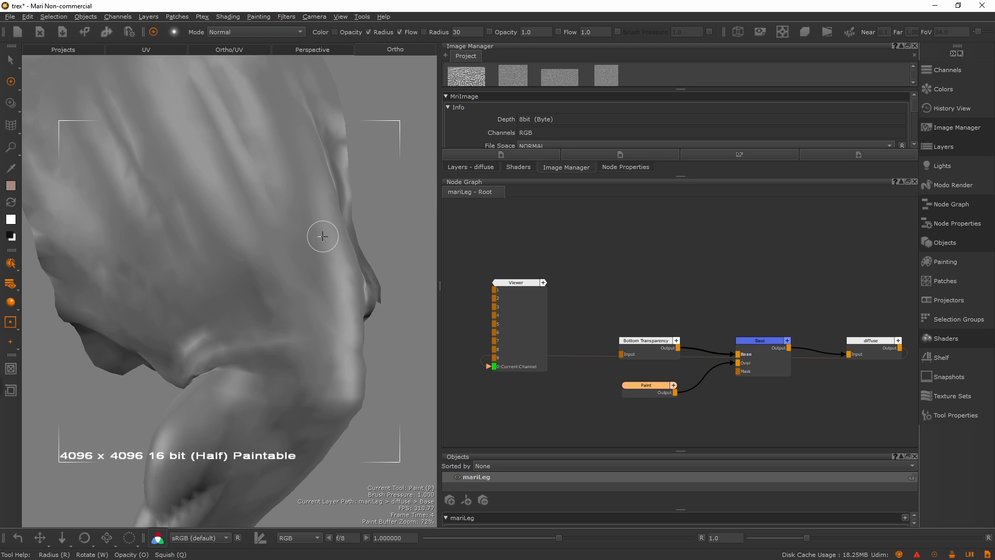
# - Switch to Mari, place the wide crocodile texture over the thigh with Paint Through, scale and rotate it, and paint a patch of scales
pyautogui.keyDown('alt'); pyautogui.moveTo(337, 217); pyautogui.dragTo(335, 215, button='right'); pyautogui.keyUp('alt')
pyautogui.keyDown('alt'); pyautogui.moveTo(336, 218); pyautogui.dragTo(349, 228, button='middle'); pyautogui.keyUp('alt')
pyautogui.moveTo(349, 228)
pyautogui.keyDown('alt'); pyautogui.mouseDown(button='right')
pyautogui.moveTo(345, 235)
pyautogui.moveTo(357, 231)
pyautogui.mouseUp(button='right'); pyautogui.keyUp('alt')
pyautogui.moveTo(567, 76); pyautogui.dragTo(267, 266)
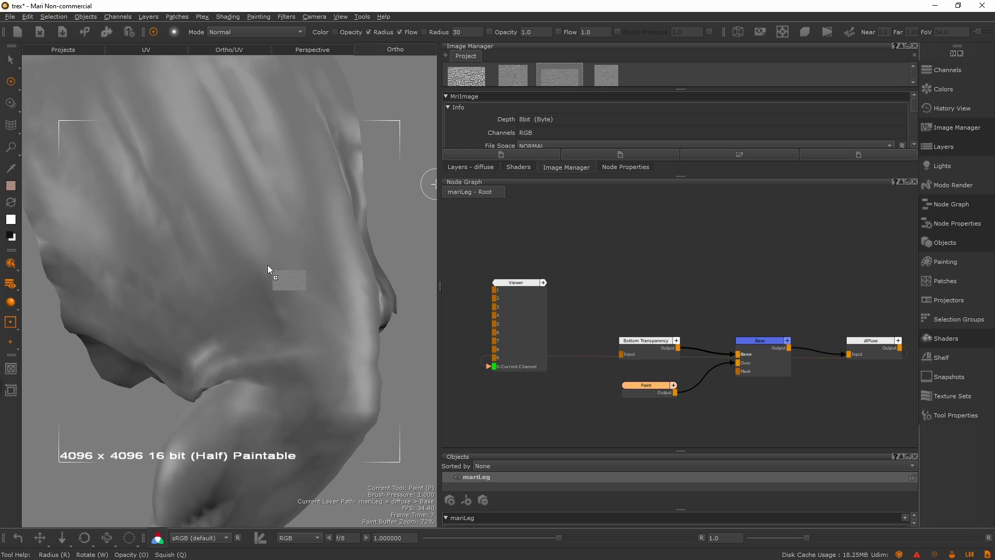
pyautogui.keyDown('ctrl'); pyautogui.keyDown('shift'); pyautogui.moveTo(249, 304); pyautogui.dragTo(309, 277); pyautogui.keyUp('shift'); pyautogui.keyUp('ctrl')
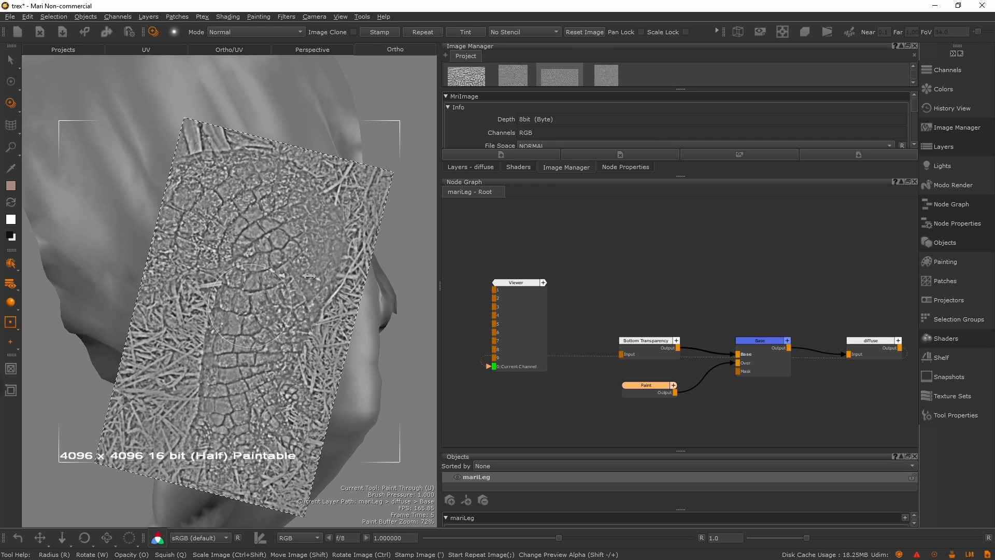
pyautogui.moveTo(264, 351)
pyautogui.keyDown('ctrl'); pyautogui.mouseDown()
pyautogui.moveTo(295, 313)
pyautogui.moveTo(283, 343)
pyautogui.moveTo(305, 324)
pyautogui.moveTo(267, 349)
pyautogui.moveTo(218, 228)
pyautogui.moveTo(309, 223)
pyautogui.moveTo(303, 396)
pyautogui.moveTo(261, 363)
pyautogui.moveTo(262, 381)
pyautogui.mouseUp(); pyautogui.keyUp('ctrl')
# - Reposition and turn the leg beneath the unbaked patch of crocodile scales so the patch lands differently on the thigh
pyautogui.keyDown('alt'); pyautogui.keyDown('shift'); pyautogui.moveTo(341, 333); pyautogui.dragTo(351, 337); pyautogui.keyUp('shift'); pyautogui.keyUp('alt')
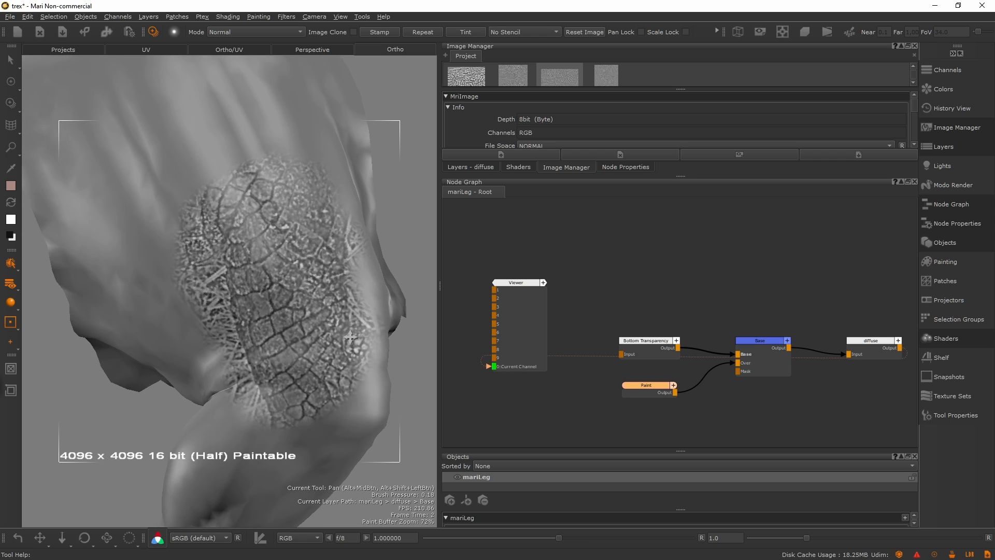
pyautogui.keyDown('alt'); pyautogui.moveTo(350, 337); pyautogui.dragTo(353, 336, button='middle'); pyautogui.keyUp('alt')
pyautogui.keyDown('alt'); pyautogui.moveTo(316, 331); pyautogui.dragTo(358, 331); pyautogui.keyUp('alt')
pyautogui.keyDown('alt'); pyautogui.moveTo(334, 332); pyautogui.dragTo(343, 331, button='middle'); pyautogui.keyUp('alt')
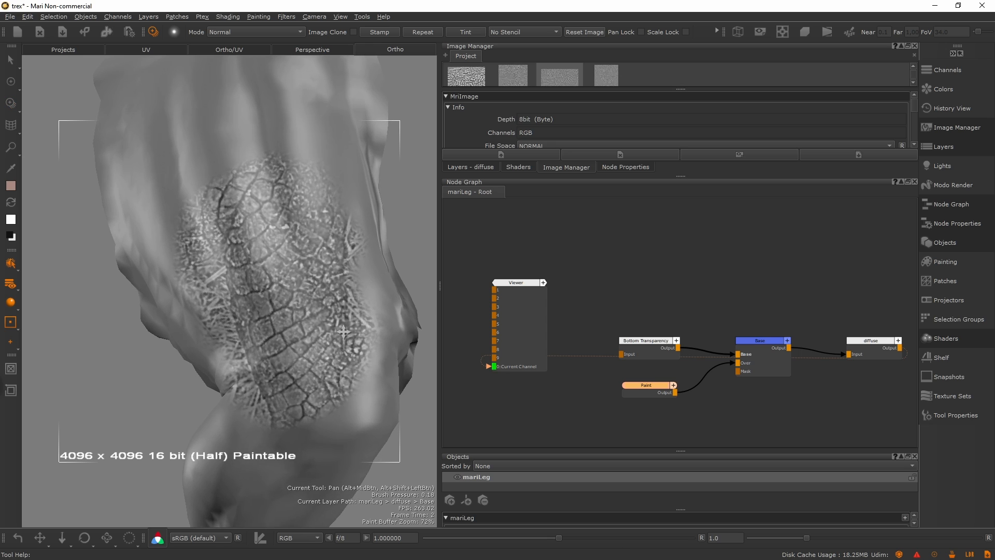
pyautogui.keyDown('alt'); pyautogui.moveTo(343, 331); pyautogui.dragTo(365, 319); pyautogui.keyUp('alt')
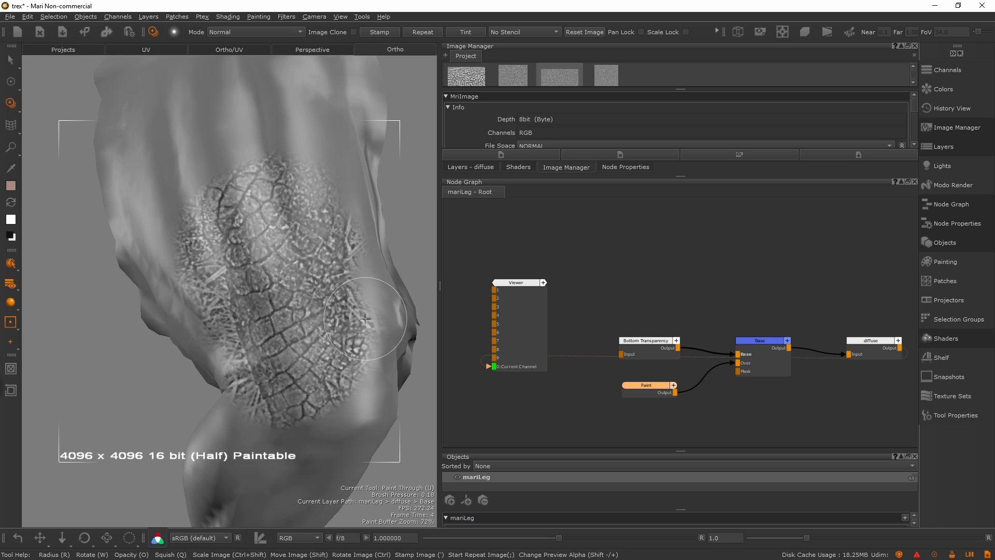
# - Lay a Warp grid around the unbaked scale patch, increase the grid's resolution, and warp the paint by moving grid points
pyautogui.click(10, 125)
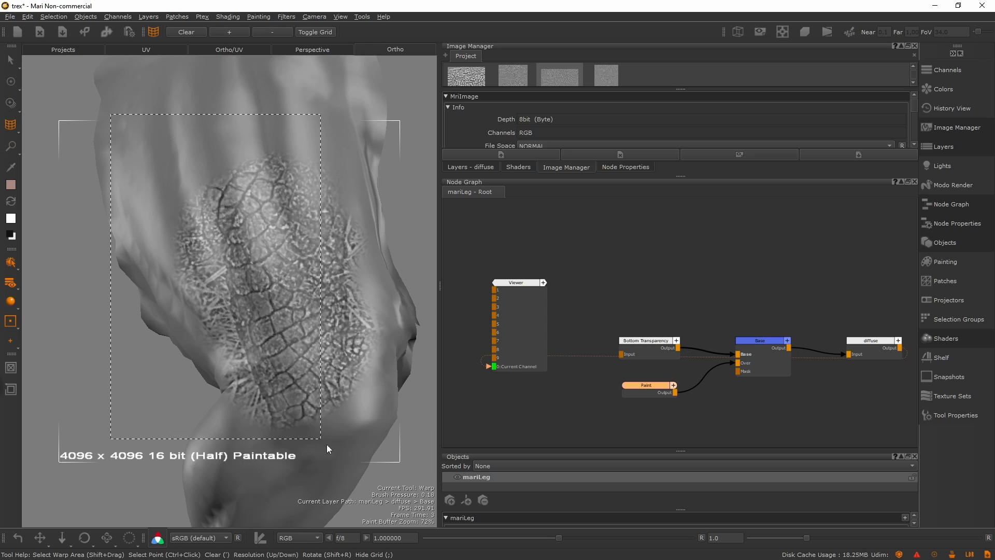
pyautogui.keyDown('shift'); pyautogui.moveTo(414, 453); pyautogui.dragTo(414, 452); pyautogui.keyUp('shift')
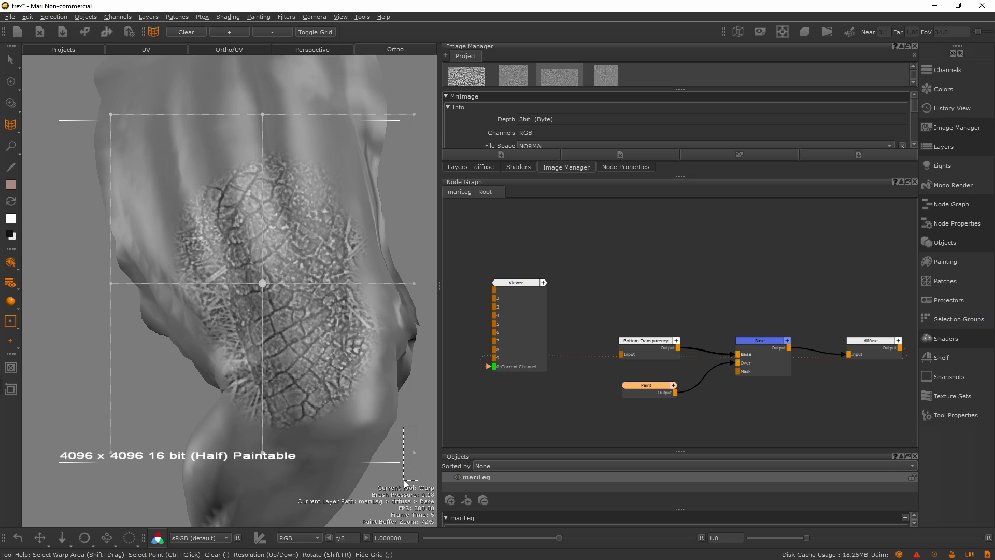
pyautogui.moveTo(405, 483); pyautogui.dragTo(359, 203)
pyautogui.click(229, 31)
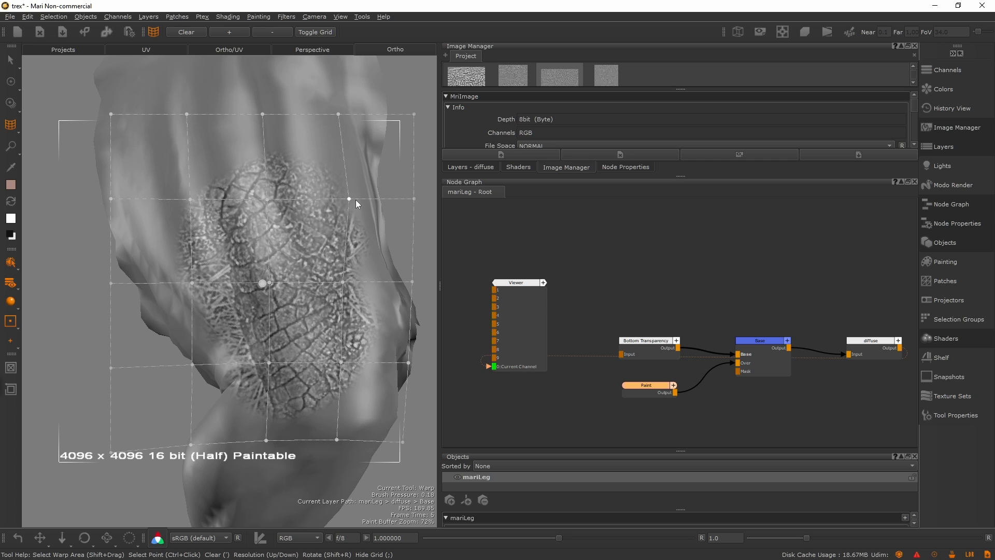
# - Inspect the surface vectors across the leg with the Vector Inspector, then return to the Paint tool
pyautogui.press('v')
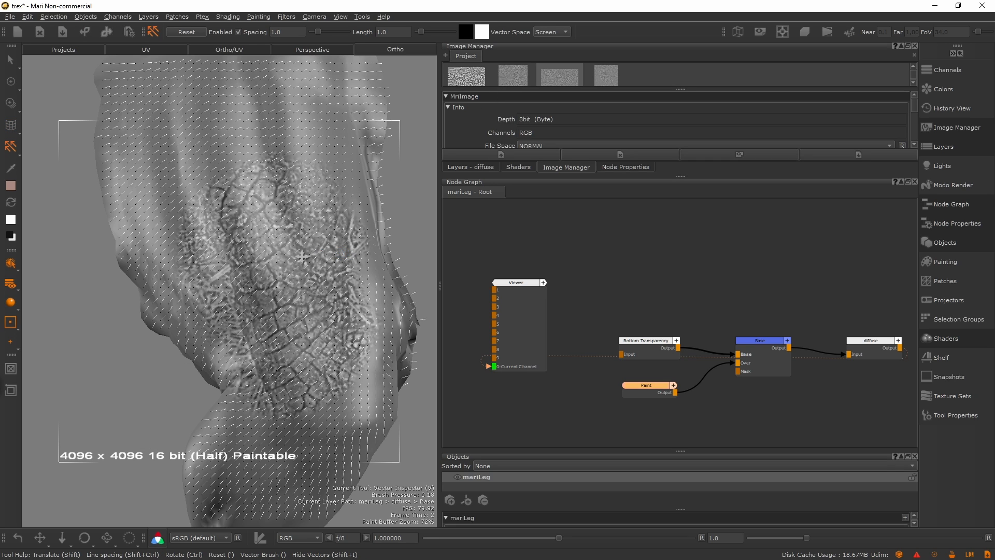
pyautogui.press('p')
pyautogui.keyDown('alt'); pyautogui.moveTo(240, 288); pyautogui.dragTo(279, 288); pyautogui.keyUp('alt')
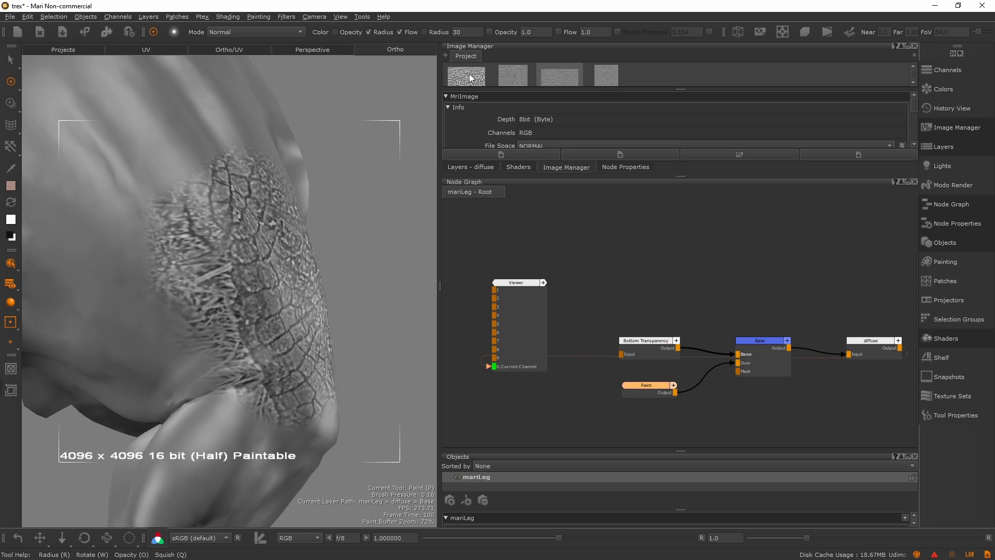
# - Place the crocodile leg texture over the thigh with Paint Through, enlarge it, and paint large scales beside the existing patch
pyautogui.click(611, 76)
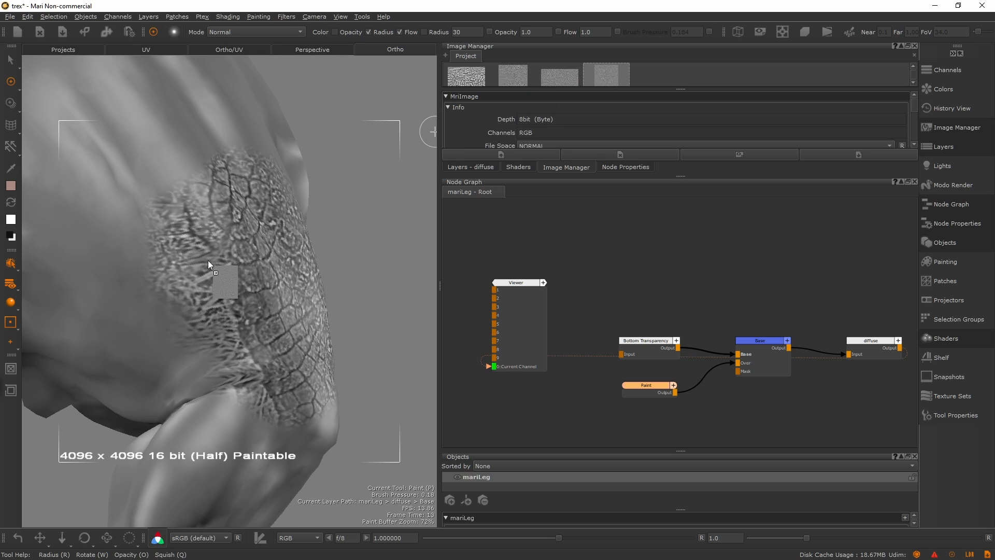
pyautogui.moveTo(207, 260); pyautogui.dragTo(210, 266)
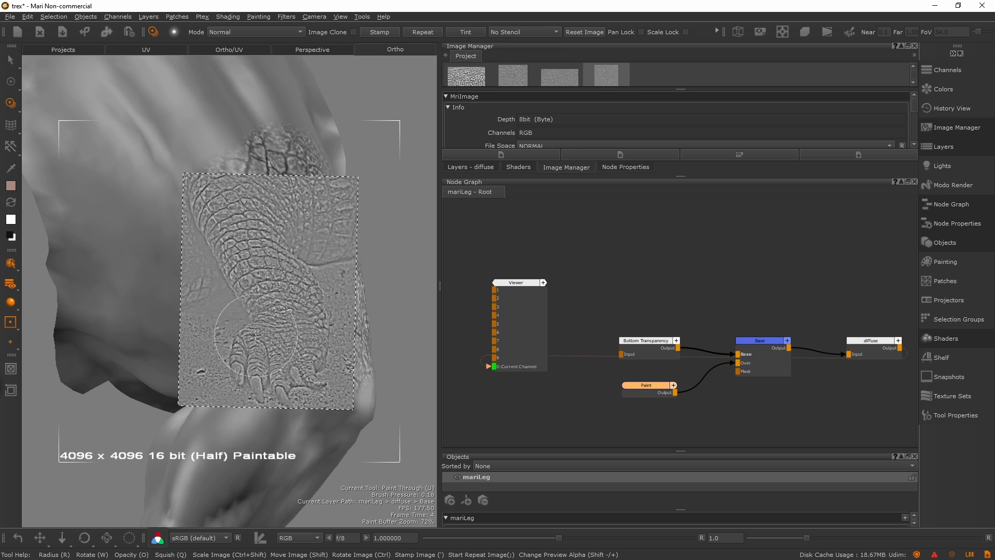
pyautogui.moveTo(287, 315)
pyautogui.keyDown('ctrl'); pyautogui.keyDown('shift'); pyautogui.mouseDown()
pyautogui.moveTo(314, 300)
pyautogui.moveTo(259, 290)
pyautogui.moveTo(275, 290)
pyautogui.mouseUp(); pyautogui.keyUp('shift'); pyautogui.keyUp('ctrl')
pyautogui.keyDown('alt'); pyautogui.moveTo(274, 290); pyautogui.dragTo(276, 279, button='right'); pyautogui.keyUp('alt')
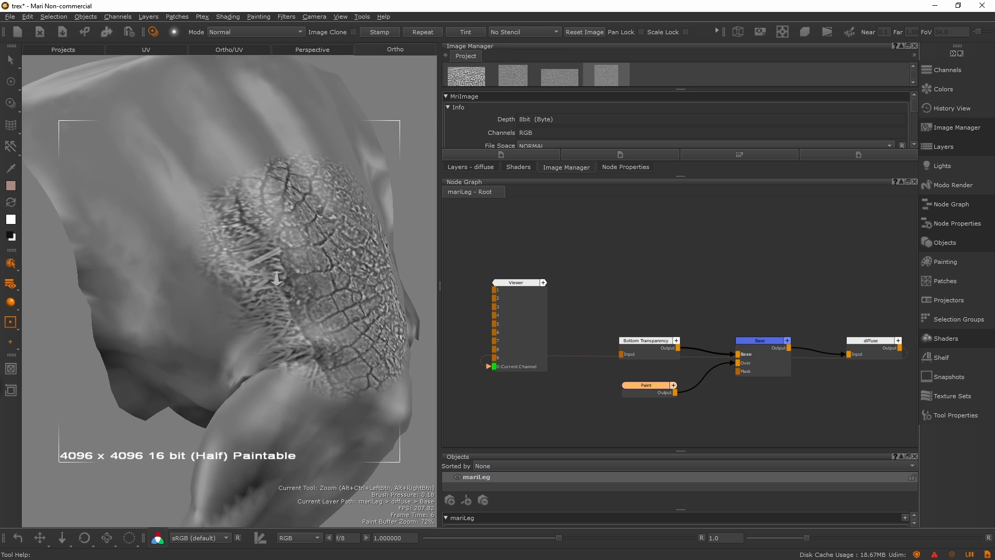
pyautogui.moveTo(288, 286)
pyautogui.keyDown('ctrl'); pyautogui.keyDown('shift'); pyautogui.mouseDown()
pyautogui.moveTo(310, 288)
pyautogui.moveTo(293, 313)
pyautogui.moveTo(313, 294)
pyautogui.mouseUp(); pyautogui.keyUp('shift'); pyautogui.keyUp('ctrl')
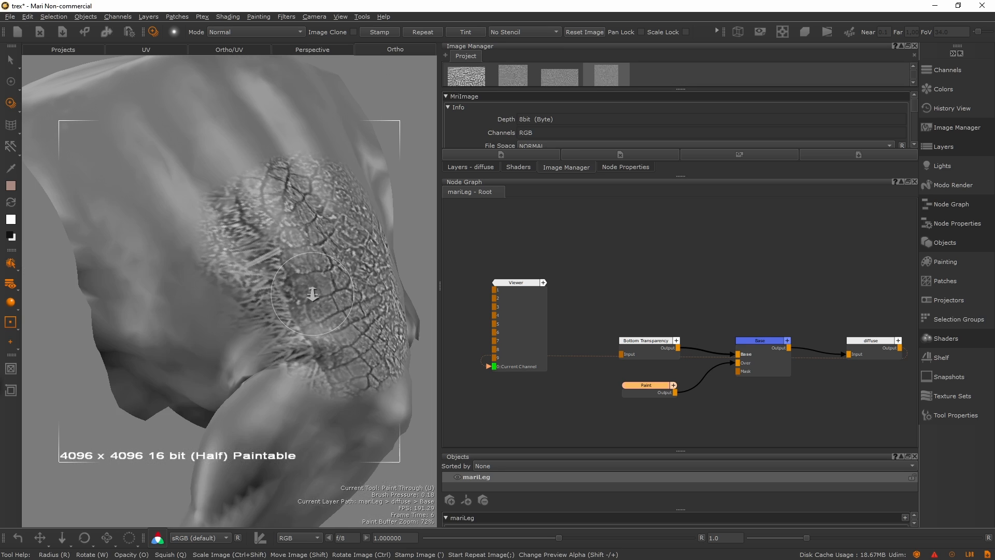
pyautogui.keyDown('alt'); pyautogui.moveTo(312, 294); pyautogui.dragTo(298, 289, button='right'); pyautogui.keyUp('alt')
pyautogui.moveTo(297, 289)
pyautogui.keyDown('alt'); pyautogui.mouseDown()
pyautogui.moveTo(336, 280)
pyautogui.moveTo(324, 300)
pyautogui.moveTo(264, 294)
pyautogui.moveTo(202, 311)
pyautogui.moveTo(155, 177)
pyautogui.moveTo(236, 252)
pyautogui.mouseUp(); pyautogui.keyUp('alt')
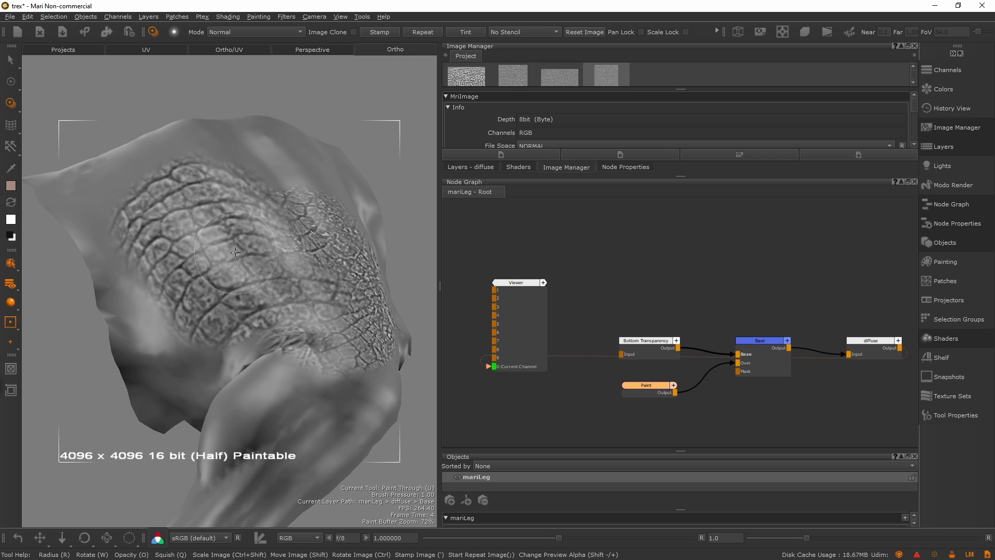
pyautogui.moveTo(325, 294)
pyautogui.mouseDown()
pyautogui.moveTo(292, 284)
pyautogui.moveTo(325, 269)
pyautogui.moveTo(249, 285)
pyautogui.moveTo(284, 288)
pyautogui.mouseUp()
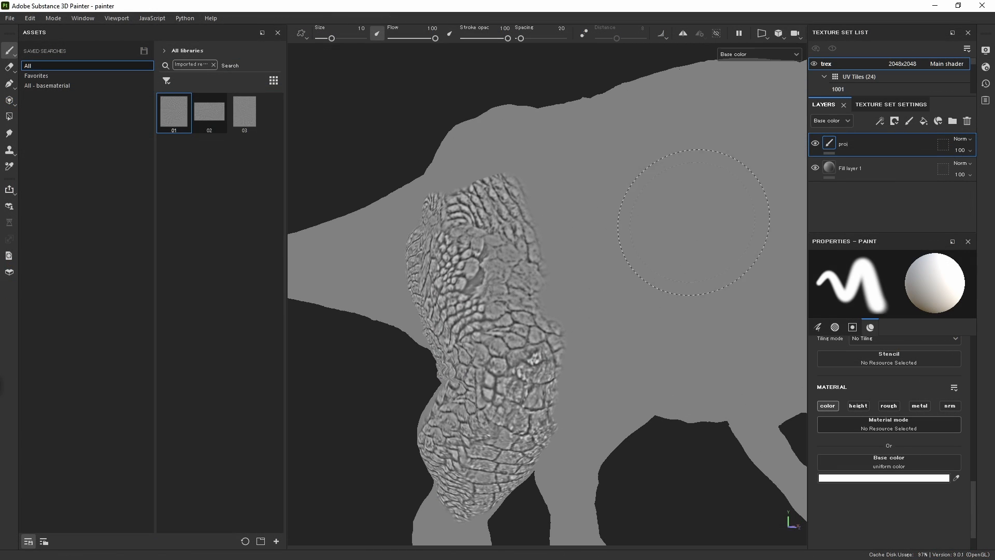
# - Switch to Substance 3D Painter and add a color-only fill layer with Warp projection, using texture 01 as its base color
pyautogui.click(923, 122)
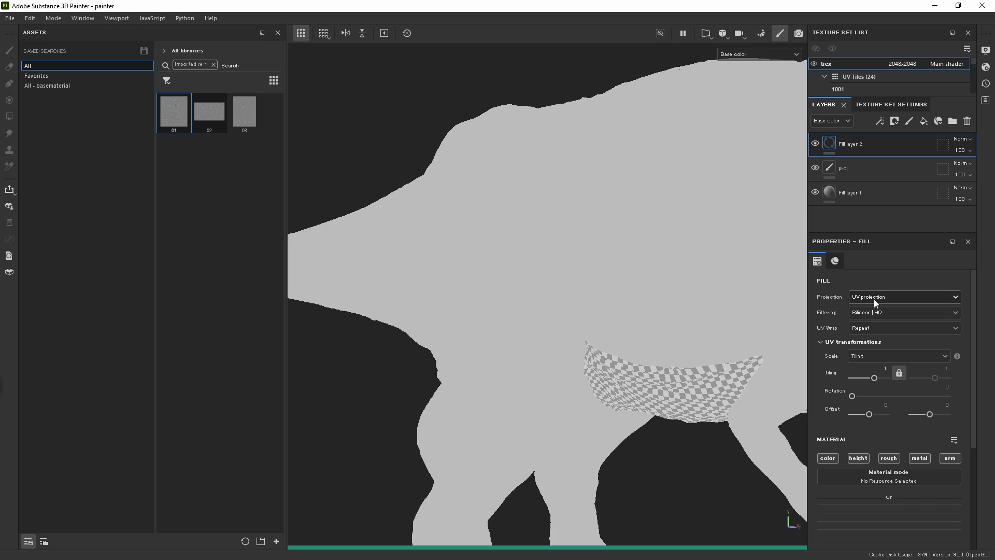
pyautogui.click(876, 298)
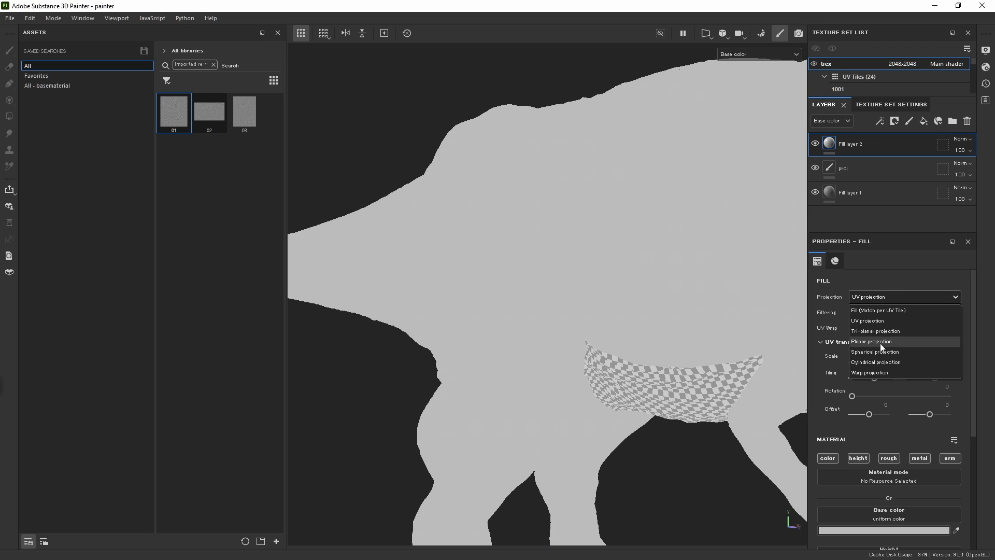
pyautogui.click(882, 372)
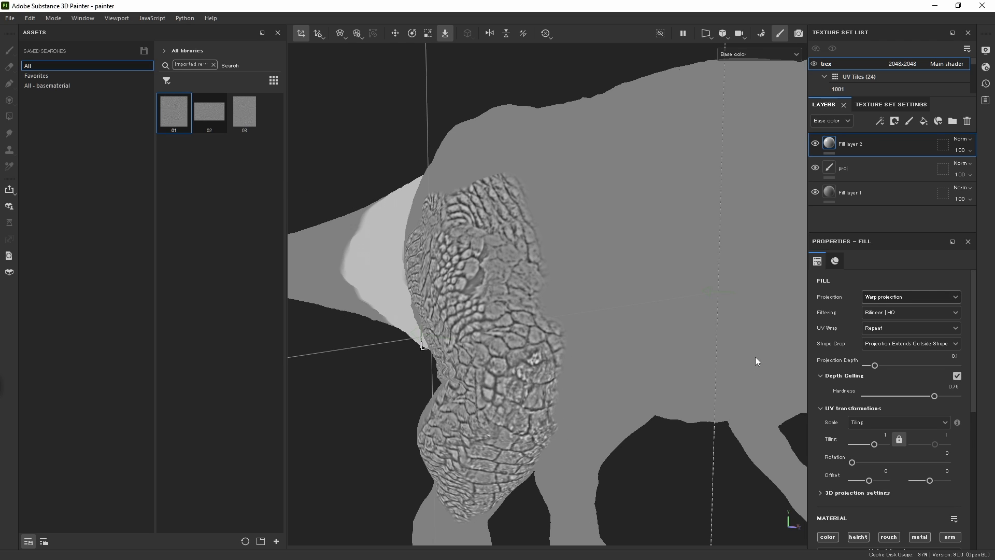
pyautogui.moveTo(181, 113); pyautogui.dragTo(234, 151)
pyautogui.scroll(-3, 974, 348)
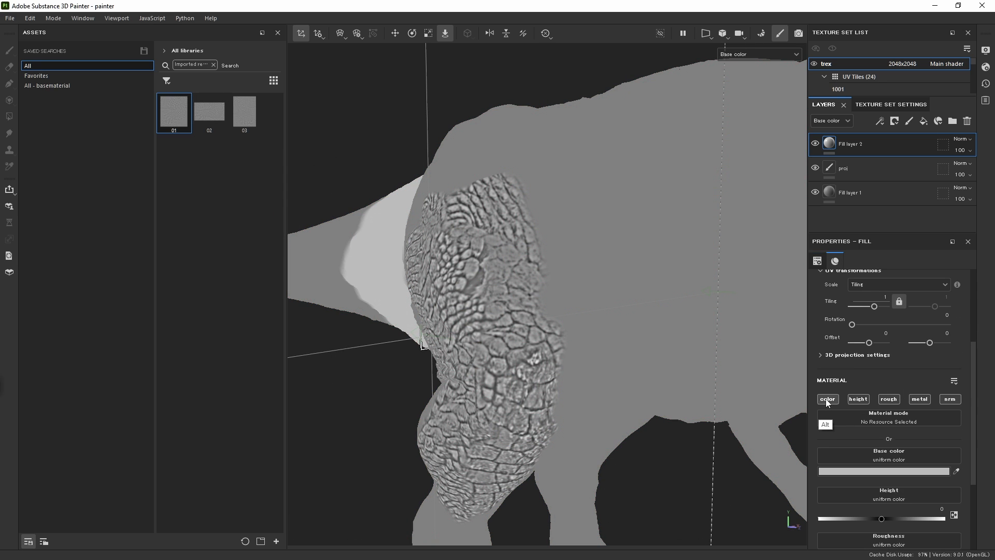
pyautogui.moveTo(173, 112); pyautogui.dragTo(888, 455)
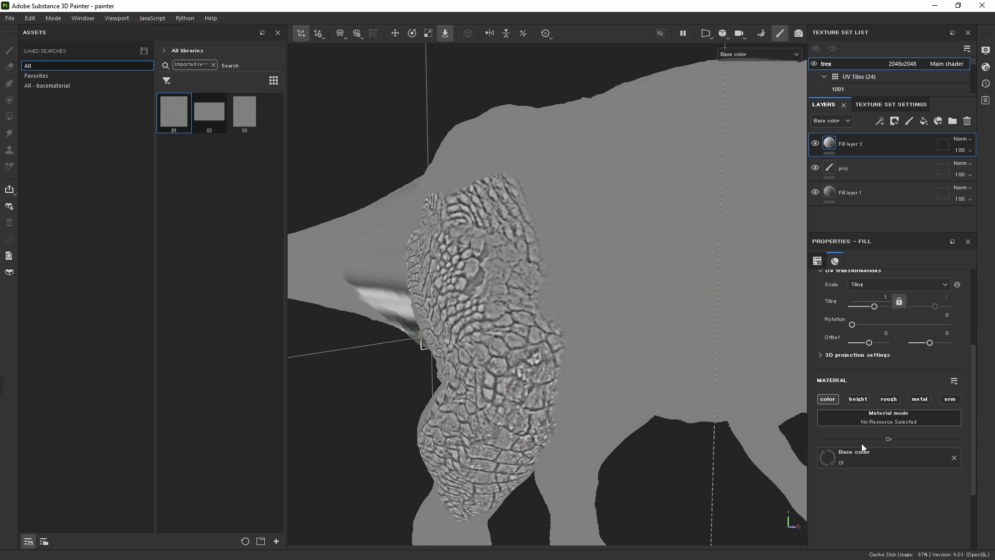
# - Resize the warp projection and rotate it to face the side of the tail base
pyautogui.keyDown('alt'); pyautogui.moveTo(456, 266); pyautogui.dragTo(492, 284); pyautogui.keyUp('alt')
pyautogui.keyDown('alt'); pyautogui.moveTo(492, 284); pyautogui.dragTo(447, 234, button='right'); pyautogui.keyUp('alt')
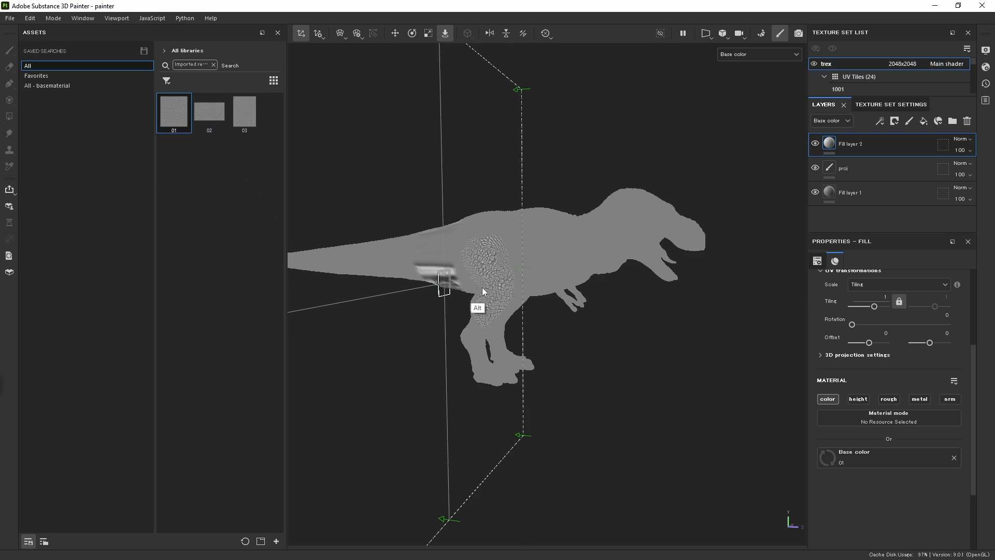
pyautogui.keyDown('alt'); pyautogui.moveTo(485, 291); pyautogui.dragTo(459, 287); pyautogui.keyUp('alt')
pyautogui.keyDown('alt'); pyautogui.moveTo(460, 286); pyautogui.dragTo(443, 262, button='right'); pyautogui.keyUp('alt')
pyautogui.press('r')
pyautogui.keyDown('alt'); pyautogui.moveTo(443, 263); pyautogui.dragTo(302, 318); pyautogui.keyUp('alt')
pyautogui.keyDown('alt'); pyautogui.moveTo(303, 318); pyautogui.dragTo(586, 294, button='right'); pyautogui.keyUp('alt')
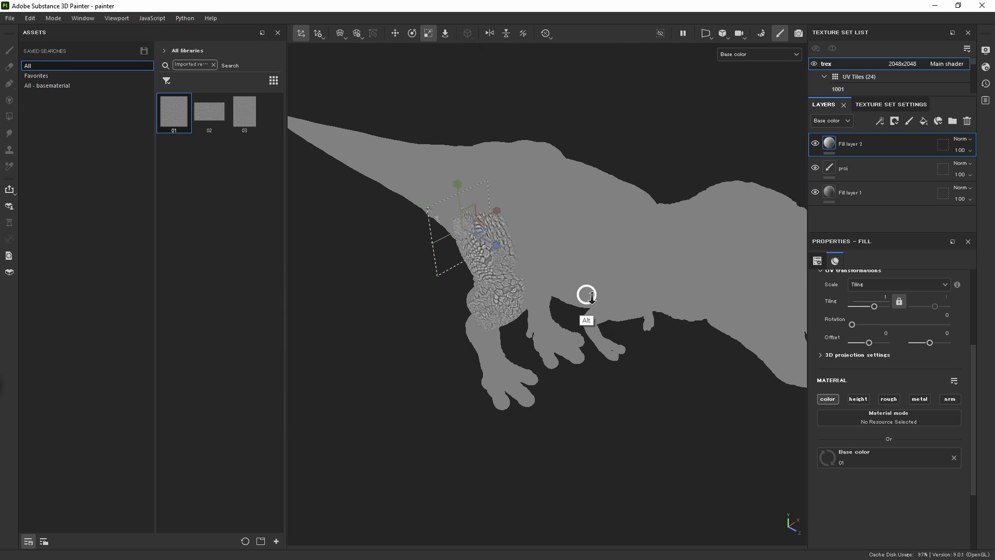
pyautogui.press('e')
pyautogui.moveTo(439, 260); pyautogui.dragTo(374, 254)
pyautogui.press('w')
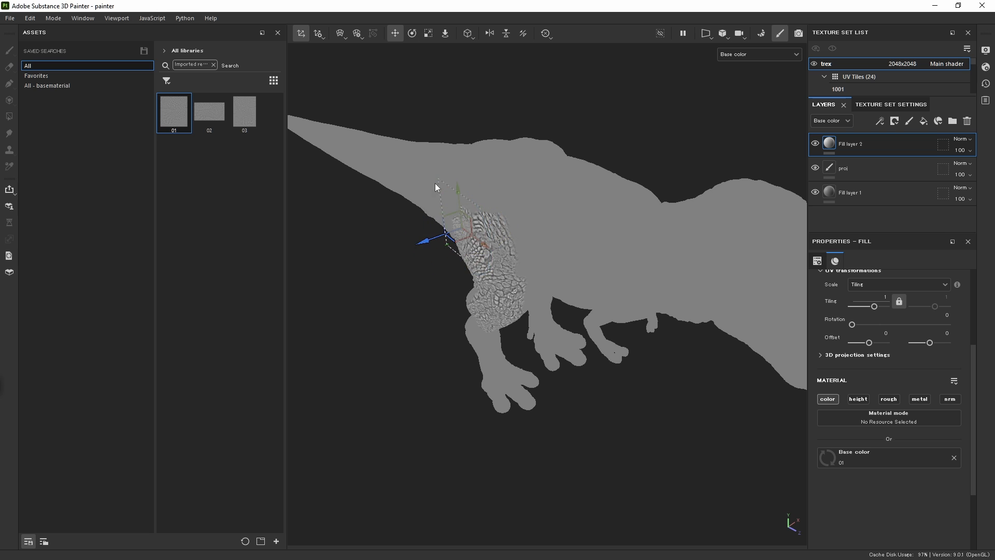
# - Move the warp projection onto the side of the tail base and scale it to span the tail's height
pyautogui.keyDown('alt'); pyautogui.moveTo(435, 182); pyautogui.dragTo(463, 288); pyautogui.keyUp('alt')
pyautogui.keyDown('alt'); pyautogui.moveTo(438, 236); pyautogui.dragTo(552, 262); pyautogui.keyUp('alt')
pyautogui.keyDown('alt'); pyautogui.moveTo(552, 261); pyautogui.dragTo(618, 257, button='middle'); pyautogui.keyUp('alt')
pyautogui.press('r')
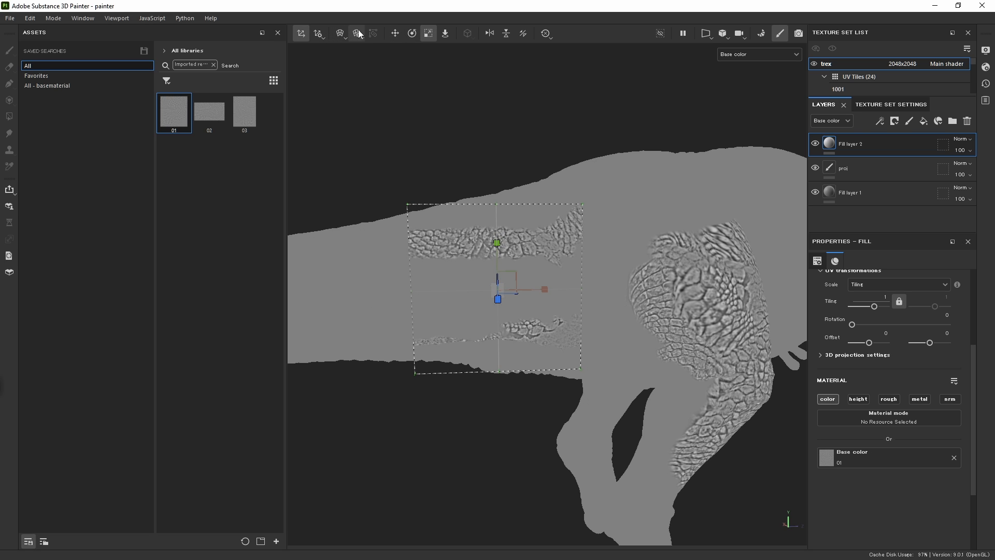
# - Enable vertex editing with surface snapping for the warp projection, and fit its upper and center points to the tail
pyautogui.click(341, 35)
pyautogui.click(414, 104)
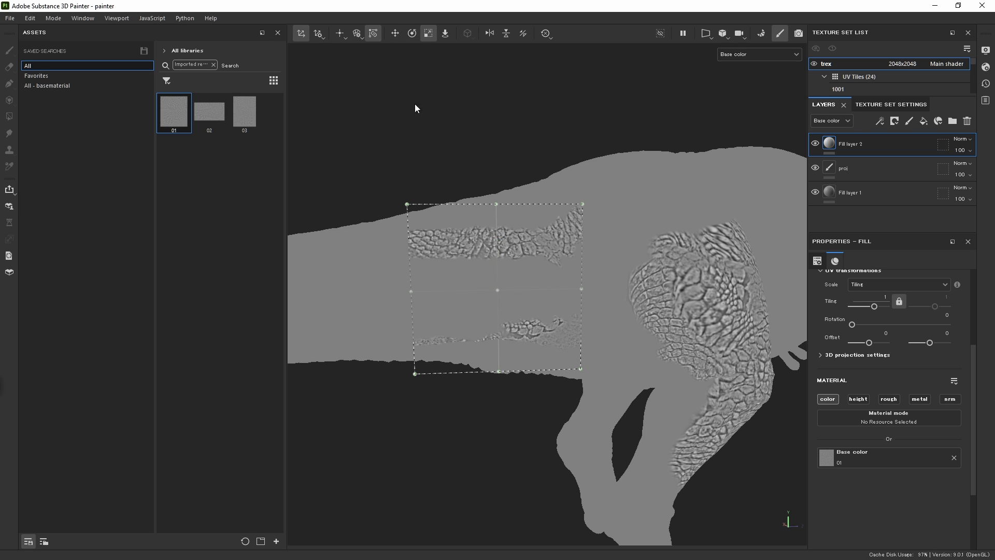
pyautogui.click(449, 36)
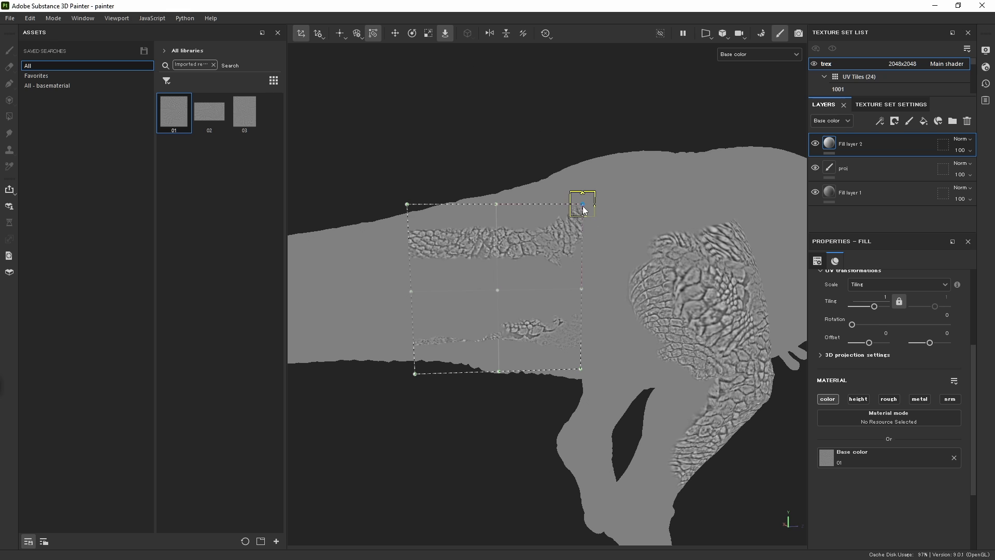
pyautogui.moveTo(583, 209); pyautogui.dragTo(581, 213)
pyautogui.click(496, 205)
pyautogui.moveTo(496, 206); pyautogui.dragTo(494, 214)
pyautogui.keyDown('alt'); pyautogui.moveTo(452, 188); pyautogui.dragTo(407, 218); pyautogui.keyUp('alt')
pyautogui.click(497, 289)
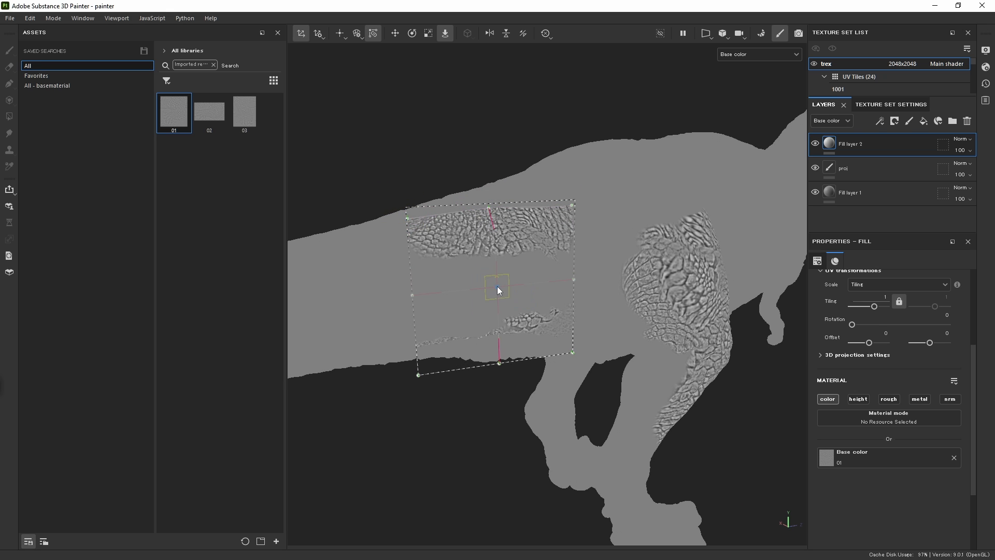
pyautogui.moveTo(497, 286); pyautogui.dragTo(497, 289)
# - Snap the side and lower points of the warp projection to the tail surface so the scales wrap around it
pyautogui.click(413, 294)
pyautogui.moveTo(413, 293); pyautogui.dragTo(415, 293)
pyautogui.moveTo(575, 275)
pyautogui.keyDown('alt'); pyautogui.mouseDown()
pyautogui.moveTo(595, 268)
pyautogui.moveTo(576, 278)
pyautogui.mouseUp(); pyautogui.keyUp('alt')
pyautogui.click(575, 280)
pyautogui.click(575, 346)
pyautogui.moveTo(572, 348)
pyautogui.keyDown('alt'); pyautogui.mouseDown()
pyautogui.moveTo(569, 356)
pyautogui.moveTo(575, 343)
pyautogui.mouseUp(); pyautogui.keyUp('alt')
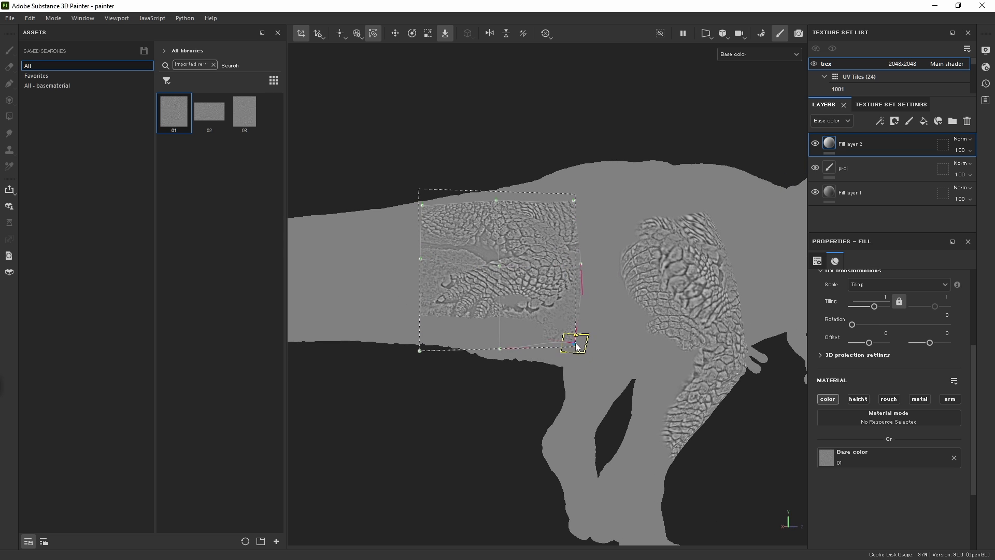
pyautogui.click(418, 357)
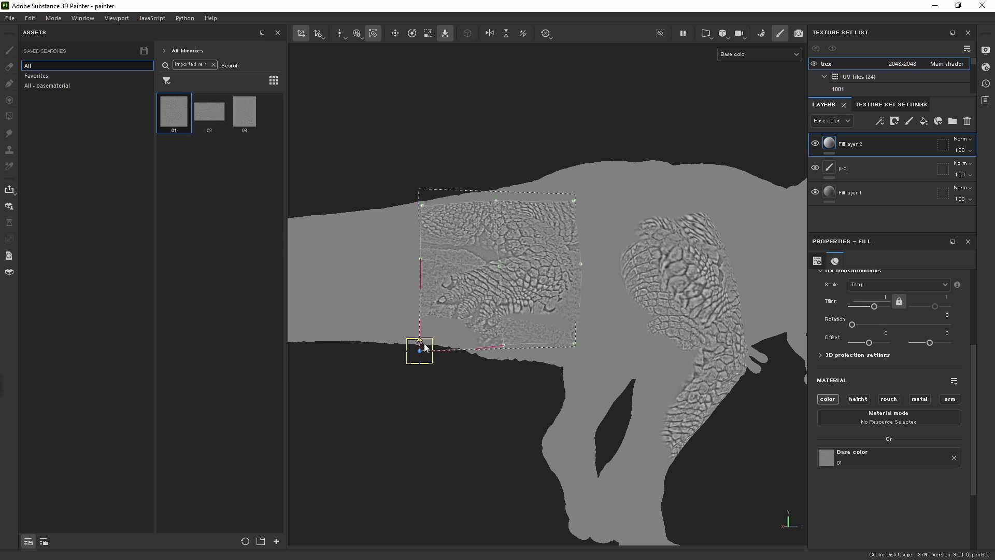
pyautogui.moveTo(426, 349); pyautogui.dragTo(431, 344)
# - Examine the warped scale projection on the tail from several angles, then delete Fill layer 2
pyautogui.keyDown('alt'); pyautogui.moveTo(504, 326); pyautogui.dragTo(507, 304); pyautogui.keyUp('alt')
pyautogui.keyDown('alt'); pyautogui.moveTo(506, 304); pyautogui.dragTo(494, 342, button='right'); pyautogui.keyUp('alt')
pyautogui.keyDown('alt'); pyautogui.moveTo(488, 225); pyautogui.dragTo(390, 249, button='middle'); pyautogui.keyUp('alt')
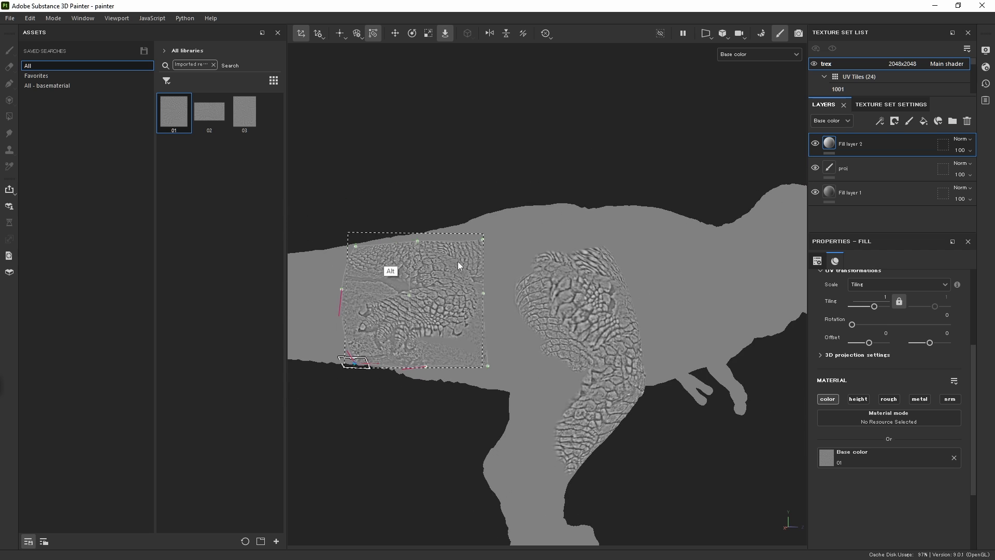
pyautogui.keyDown('alt'); pyautogui.moveTo(463, 275); pyautogui.dragTo(521, 318); pyautogui.keyUp('alt')
pyautogui.keyDown('alt'); pyautogui.moveTo(522, 318); pyautogui.dragTo(568, 288, button='right'); pyautogui.keyUp('alt')
pyautogui.keyDown('alt'); pyautogui.moveTo(506, 259); pyautogui.dragTo(595, 282, button='middle'); pyautogui.keyUp('alt')
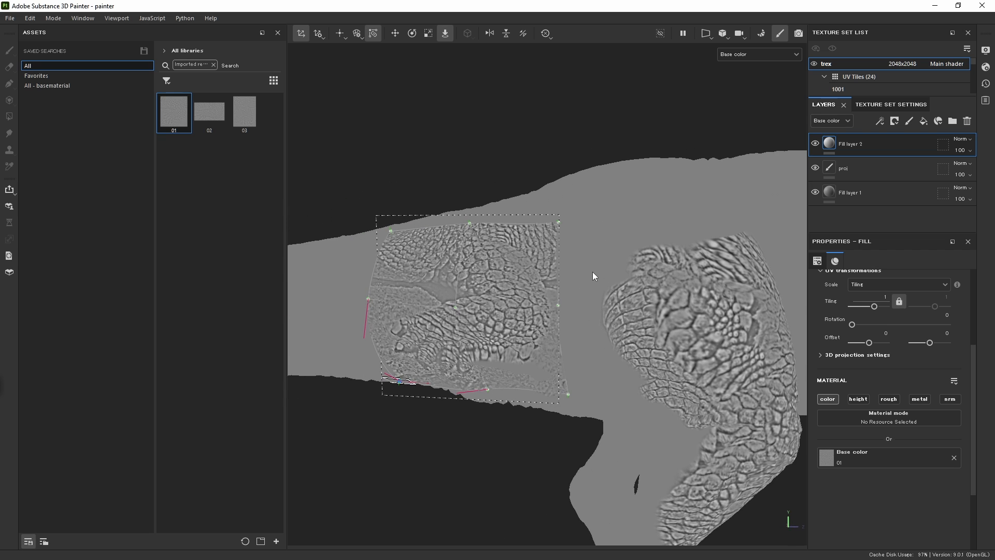
pyautogui.keyDown('alt'); pyautogui.moveTo(610, 277); pyautogui.dragTo(617, 277); pyautogui.keyUp('alt')
pyautogui.keyDown('alt'); pyautogui.moveTo(612, 270); pyautogui.dragTo(559, 275, button='middle'); pyautogui.keyUp('alt')
pyautogui.keyDown('alt'); pyautogui.moveTo(553, 275); pyautogui.dragTo(520, 277); pyautogui.keyUp('alt')
pyautogui.keyDown('alt'); pyautogui.moveTo(539, 244); pyautogui.dragTo(533, 313); pyautogui.keyUp('alt')
pyautogui.click(967, 122)
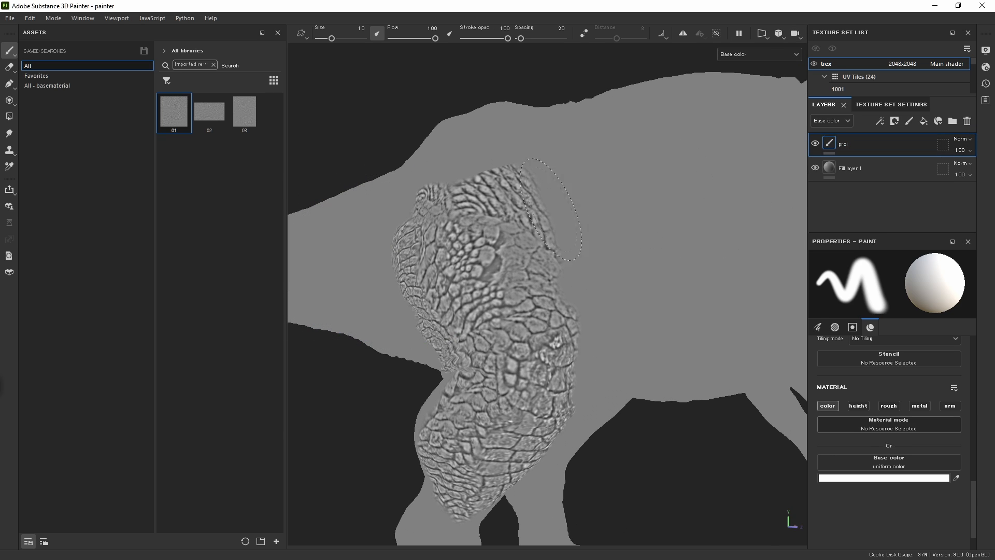
# - Set the brush size to 3.11 for the proj layer
pyautogui.keyDown('ctrl'); pyautogui.moveTo(528, 270); pyautogui.dragTo(511, 263, button='right'); pyautogui.keyUp('ctrl')
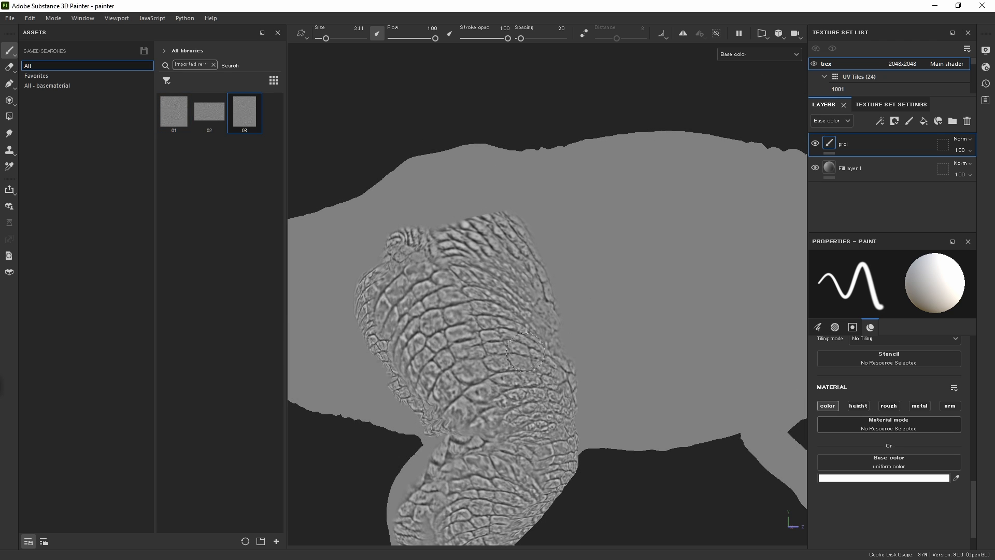
pyautogui.keyDown('alt'); pyautogui.moveTo(518, 345); pyautogui.dragTo(525, 352); pyautogui.keyUp('alt')
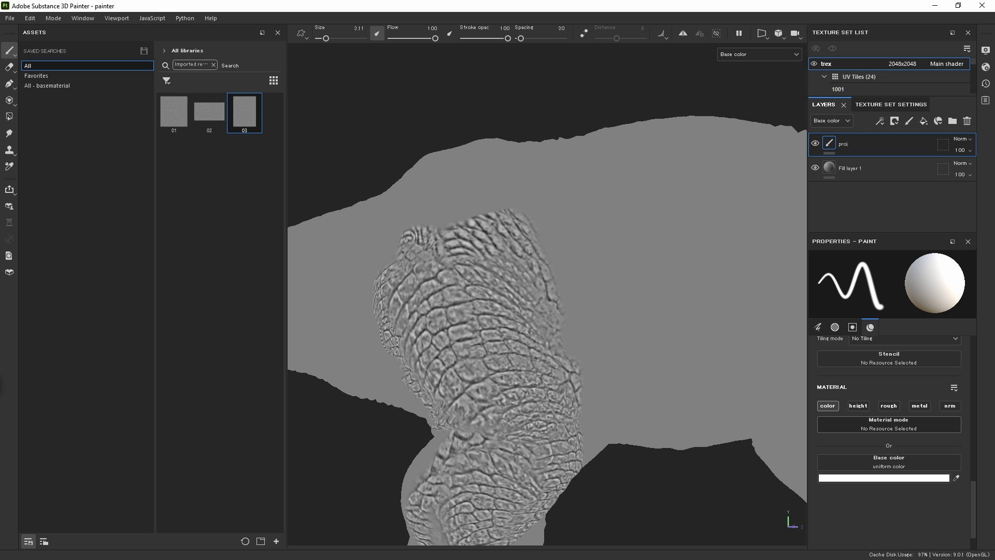
# - Export the trex base color maps for the UV tiles as 8-bit PNG files at 2048x2048
pyautogui.hotkey('ctrl', 'shift', 'e')
pyautogui.click(262, 151)
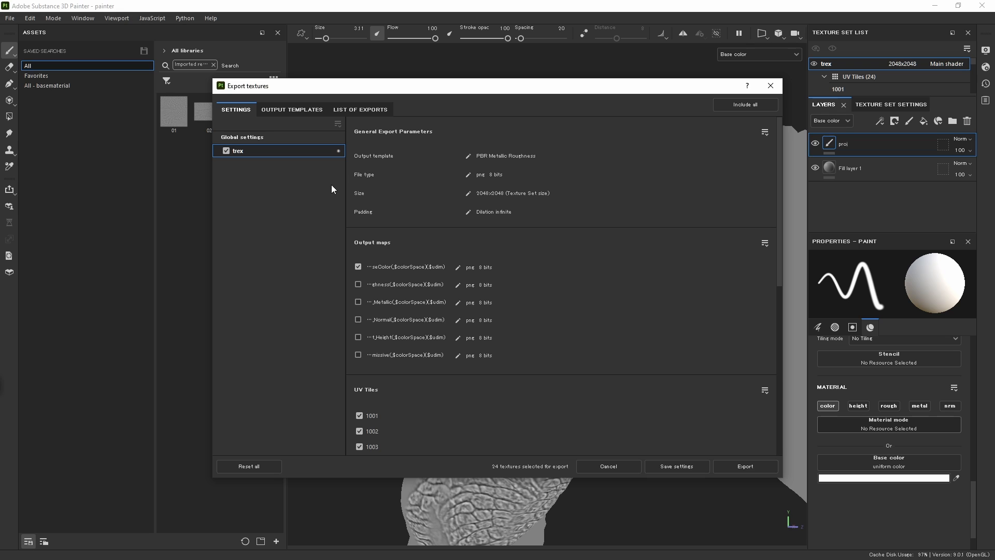
pyautogui.click(745, 466)
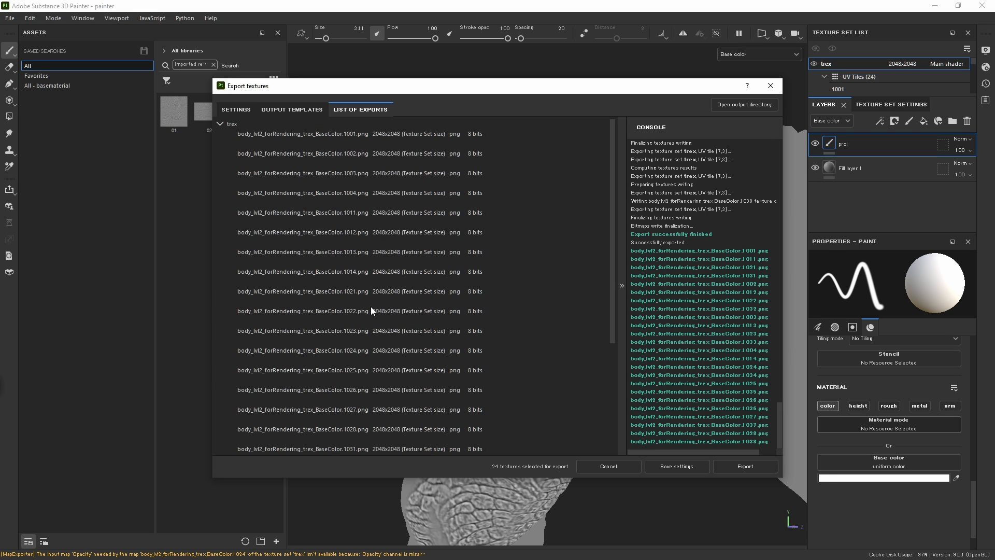
# - Open the maps02 export folder and show the exported base color maps in details view
pyautogui.click(469, 466)
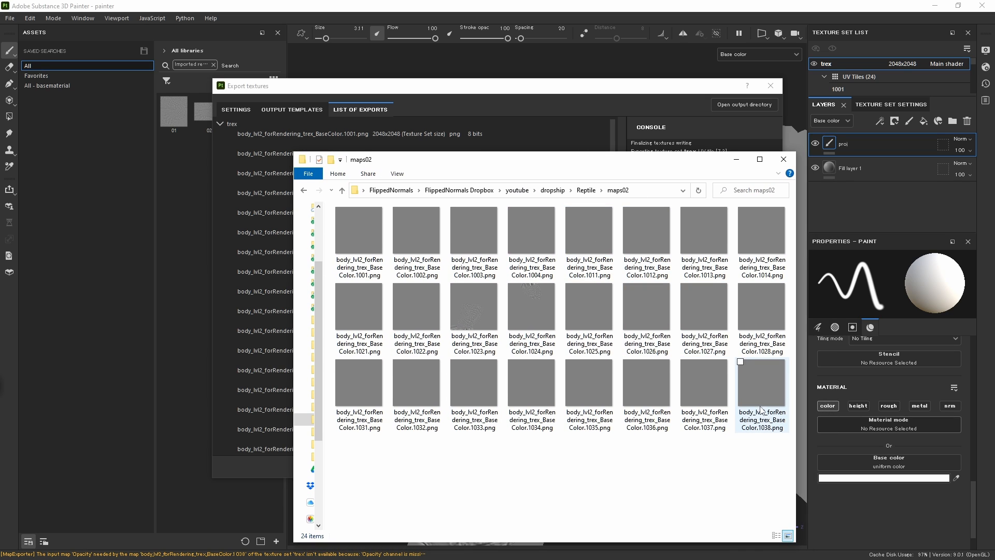
pyautogui.hotkey('ctrl', 'a')
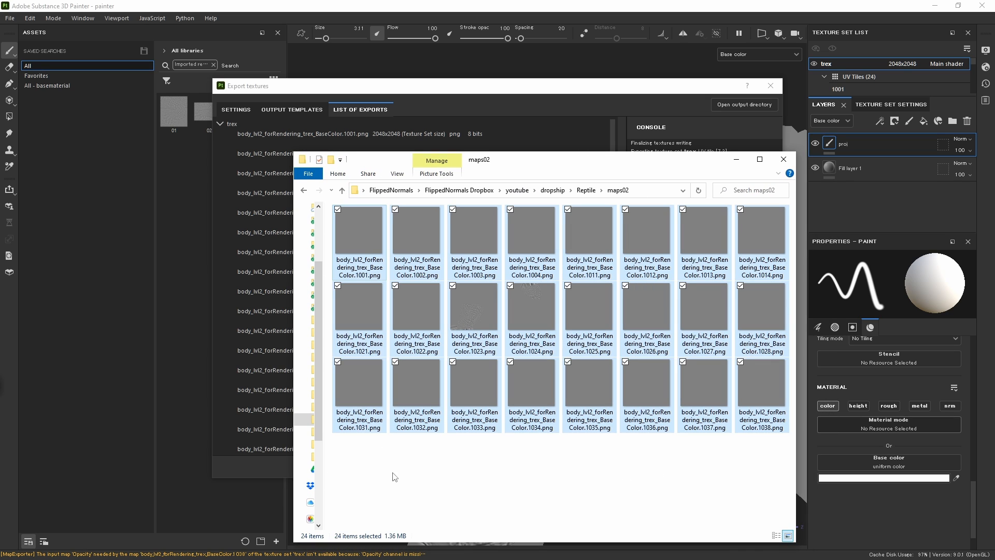
pyautogui.click(381, 484)
pyautogui.click(398, 174)
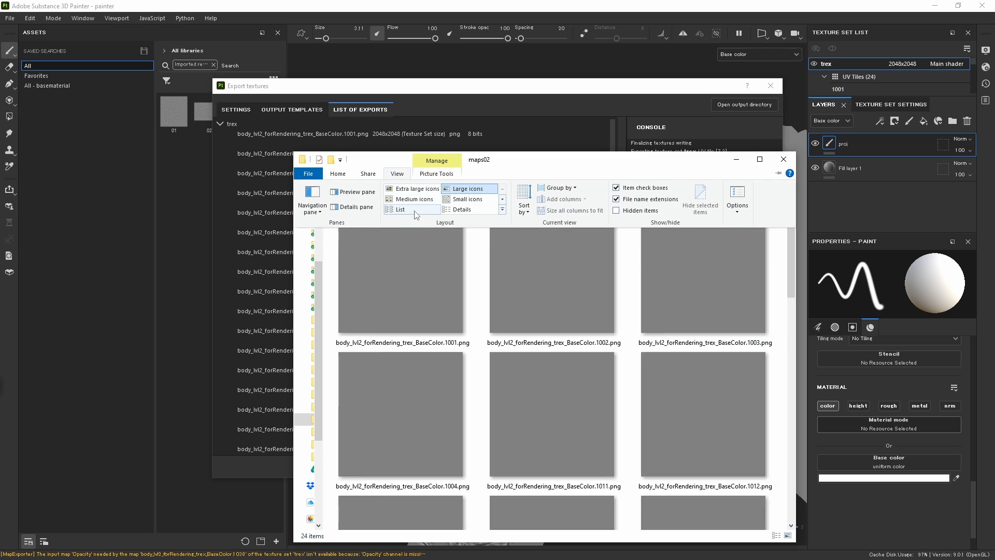
pyautogui.click(460, 209)
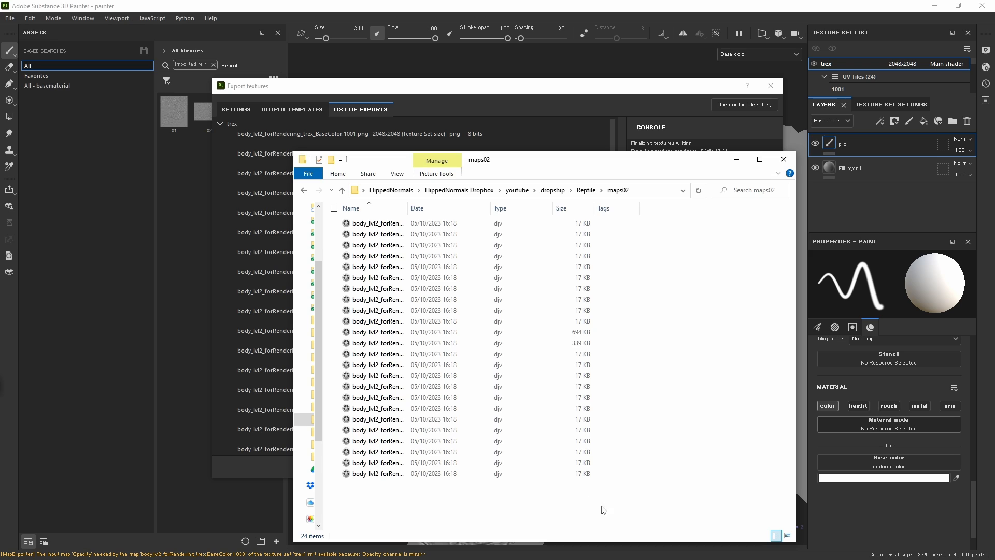
# - Delete the 22 blank base color maps from maps02, keeping only the 1023 and 1024 tiles
pyautogui.moveTo(604, 508); pyautogui.dragTo(507, 359)
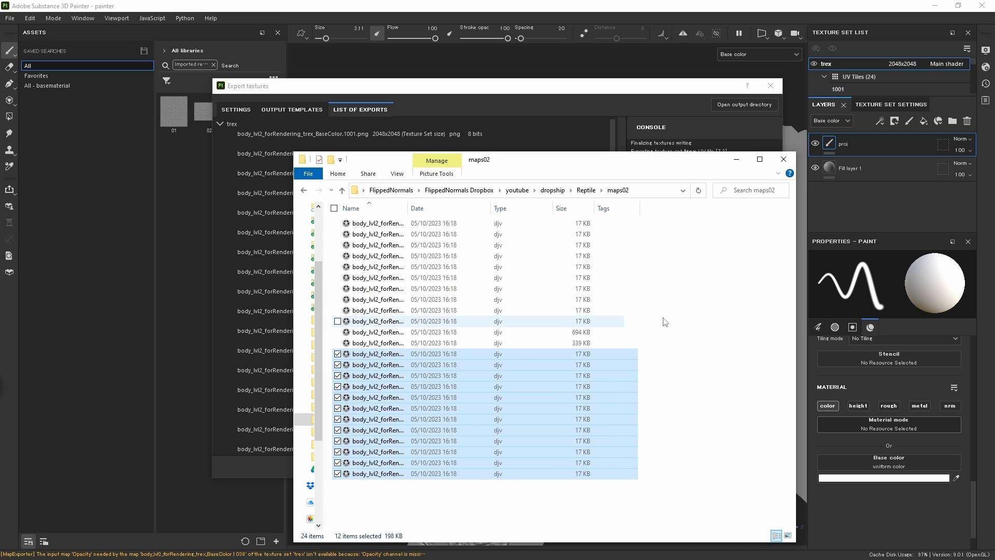
pyautogui.keyDown('ctrl'); pyautogui.moveTo(724, 328); pyautogui.dragTo(485, 225); pyautogui.keyUp('ctrl')
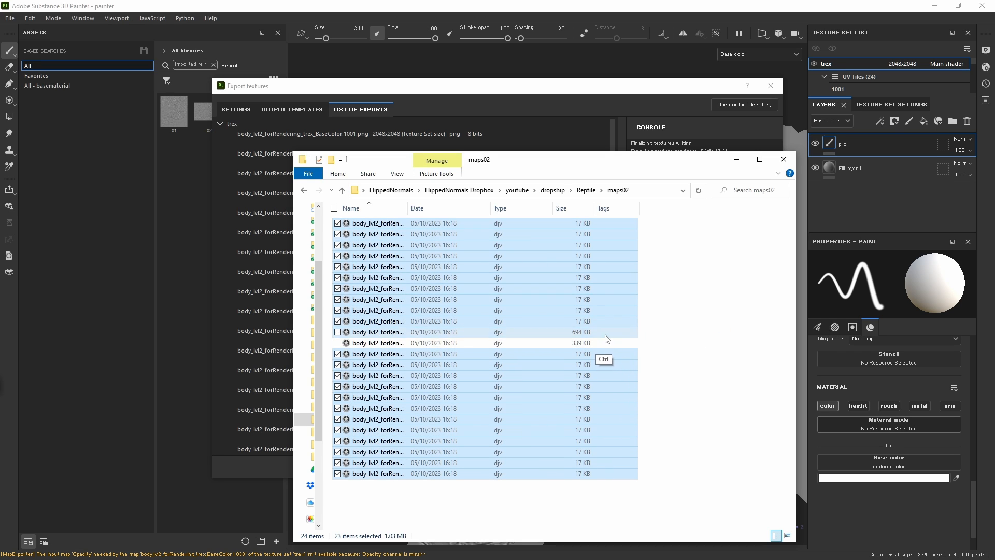
pyautogui.keyDown('ctrl'); pyautogui.click(606, 334); pyautogui.keyUp('ctrl')
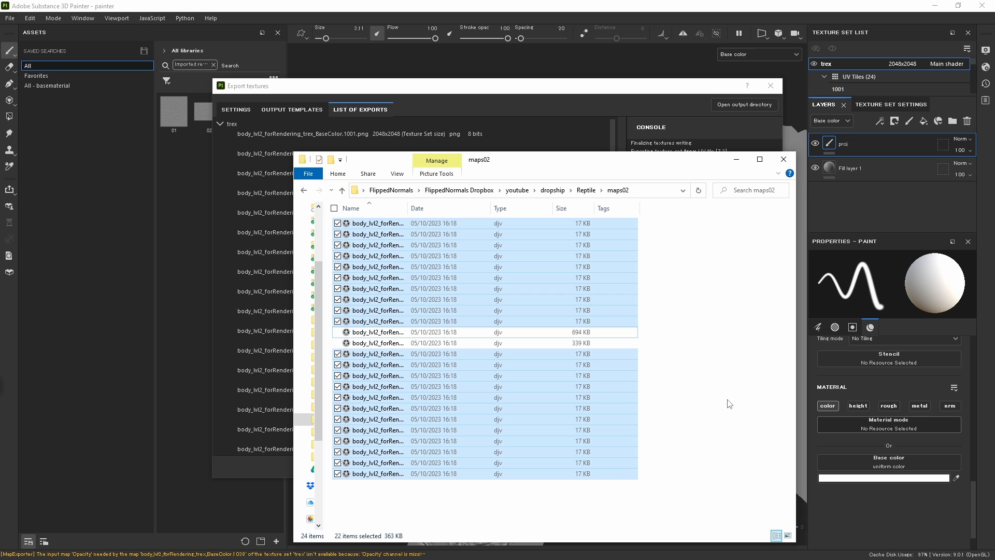
pyautogui.press('Delete')
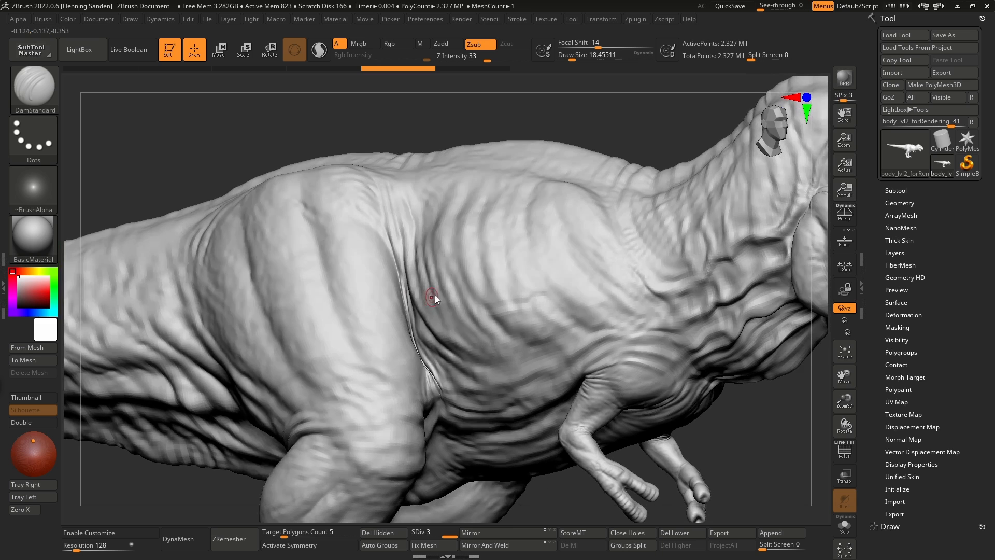
# - Switch to ZBrush and subdivide the T. rex mesh to subdivision level 4
pyautogui.hotkey('ctrl', 'd')
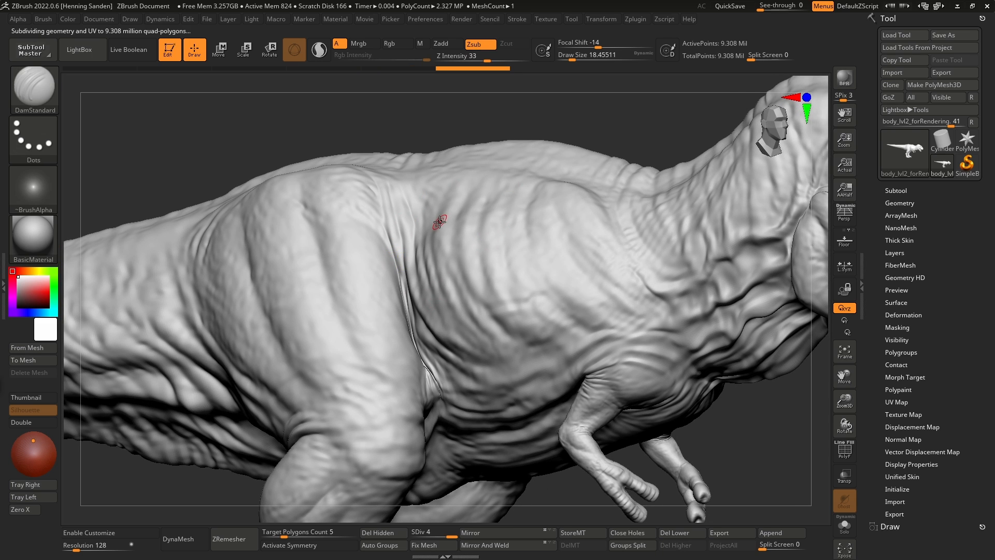
pyautogui.moveTo(416, 261); pyautogui.dragTo(461, 249, button='right')
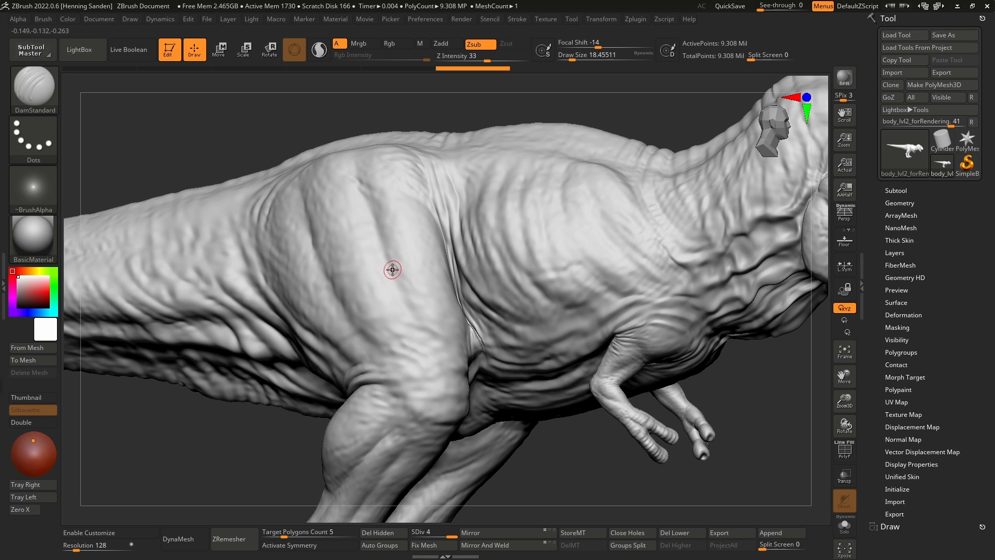
pyautogui.keyDown('alt'); pyautogui.moveTo(394, 277); pyautogui.dragTo(400, 273, button='right'); pyautogui.keyUp('alt')
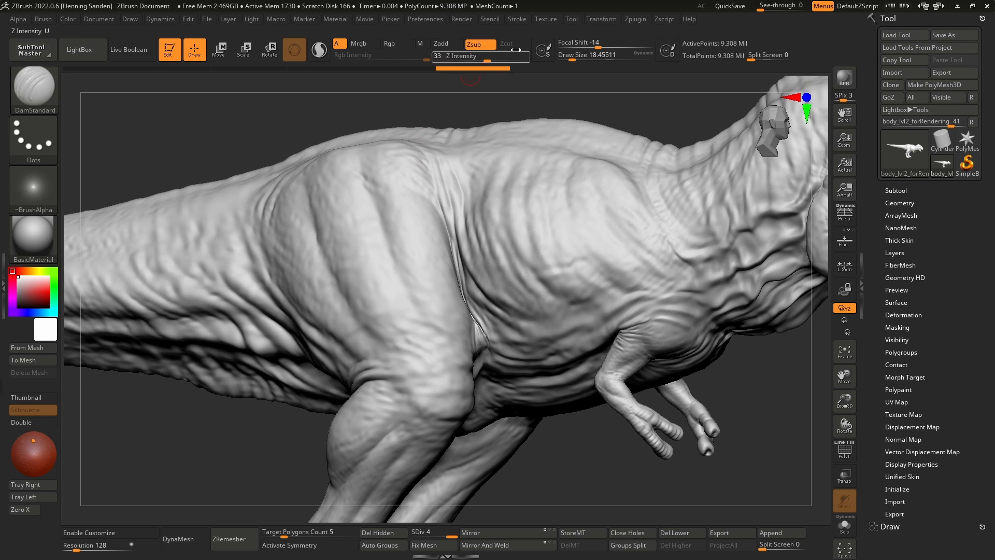
# - Import body_lvl2_forRendering_trex_BaseColor.1023.png as a texture and flip it vertically
pyautogui.click(551, 19)
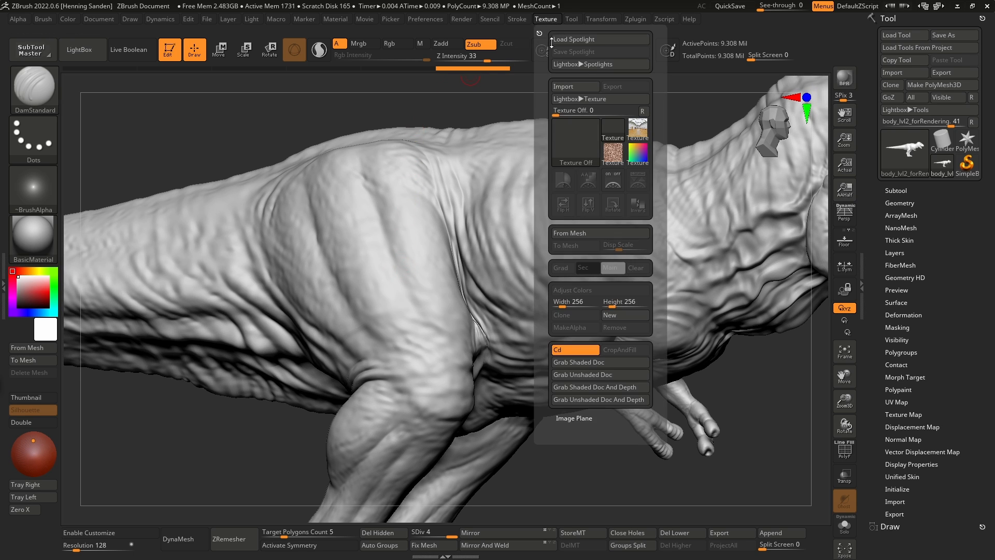
pyautogui.click(563, 86)
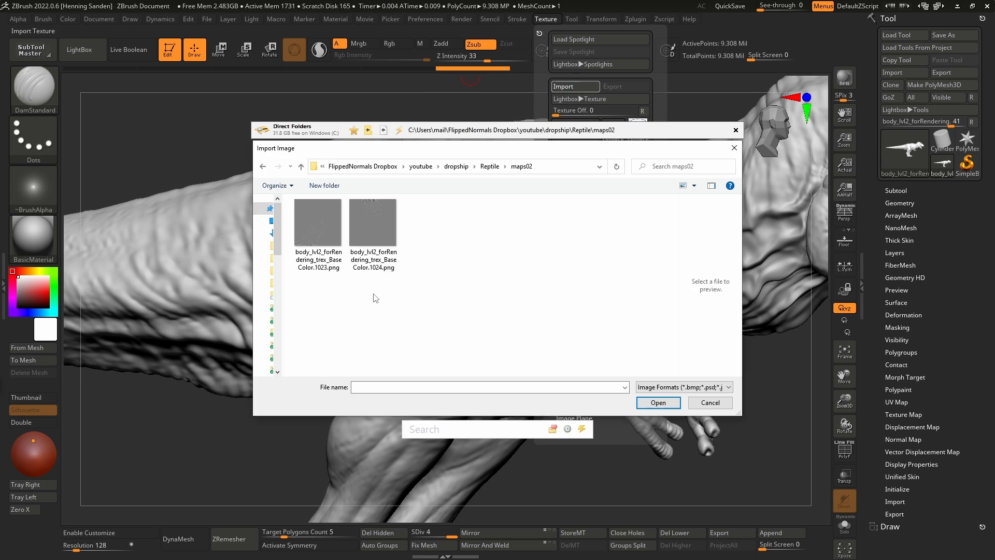
pyautogui.click(328, 242)
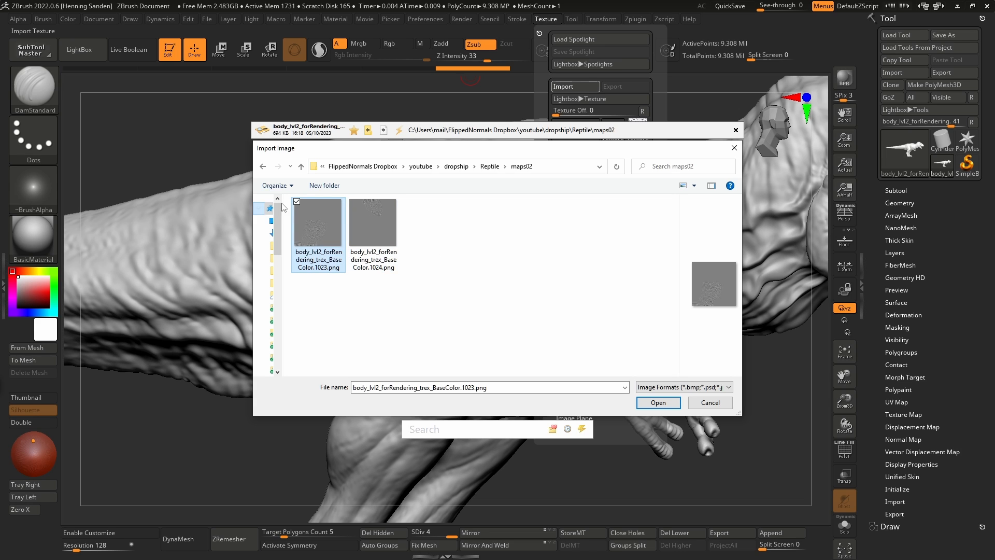
pyautogui.click(659, 404)
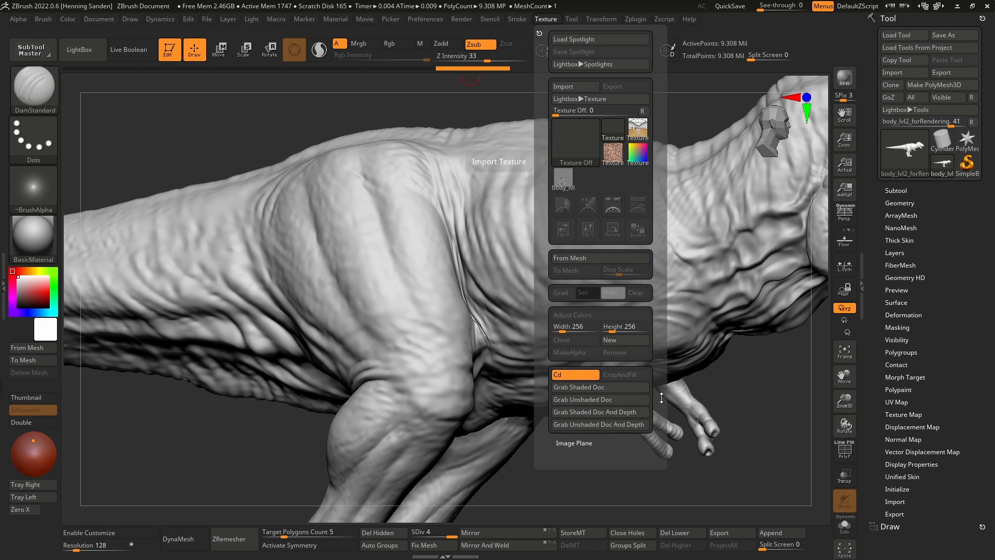
pyautogui.click(567, 181)
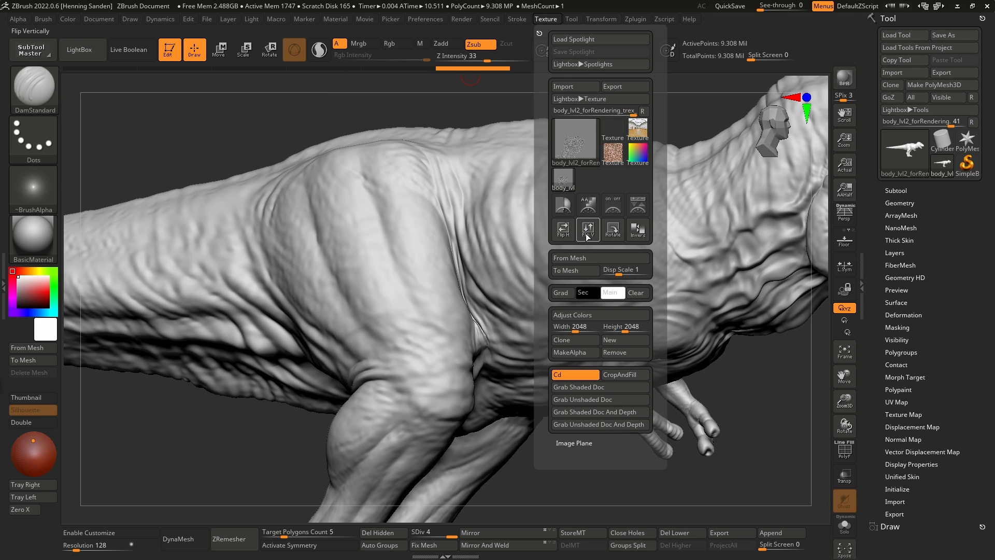
pyautogui.moveTo(575, 142)
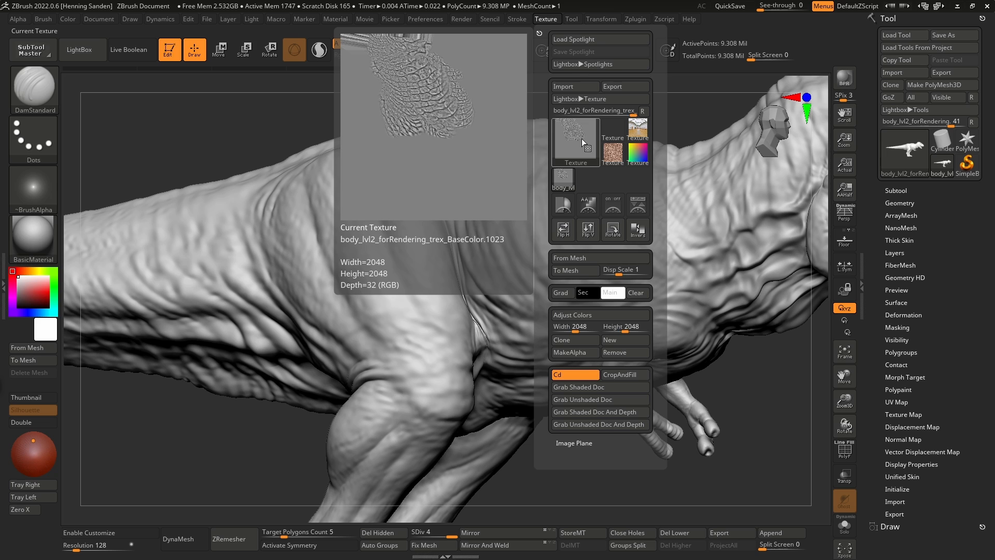
pyautogui.click(640, 20)
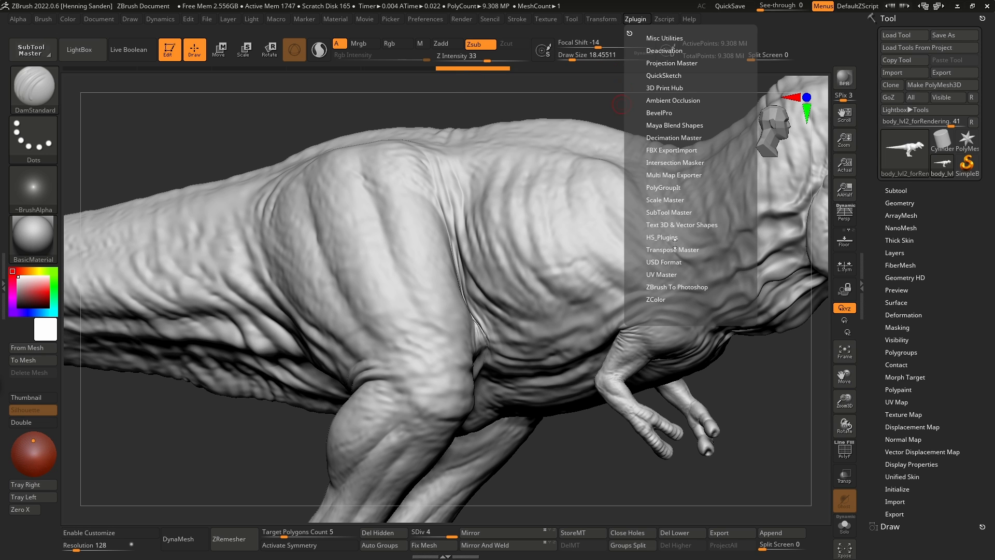
pyautogui.click(659, 174)
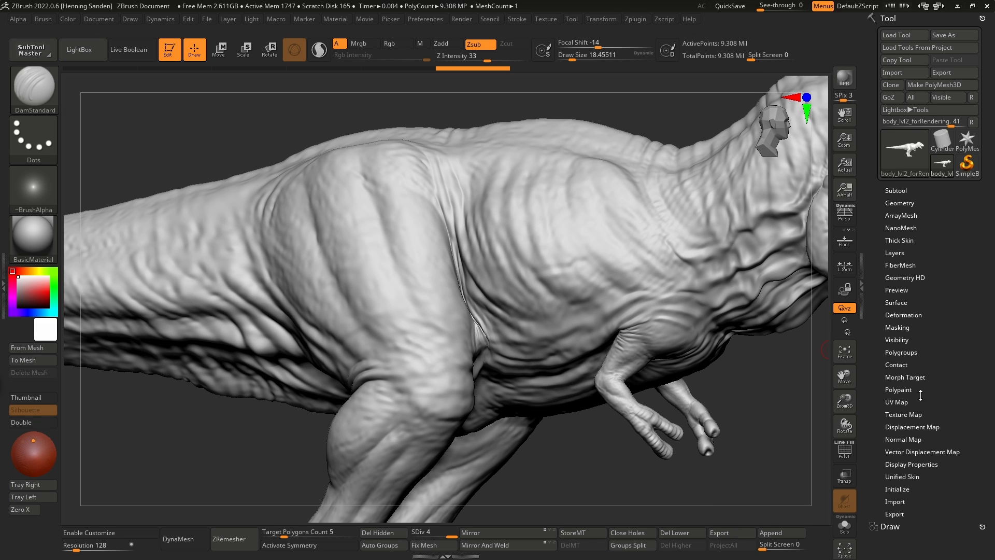
# - Assign the flipped 1023 base color texture as the T. rex mesh's texture map
pyautogui.click(903, 414)
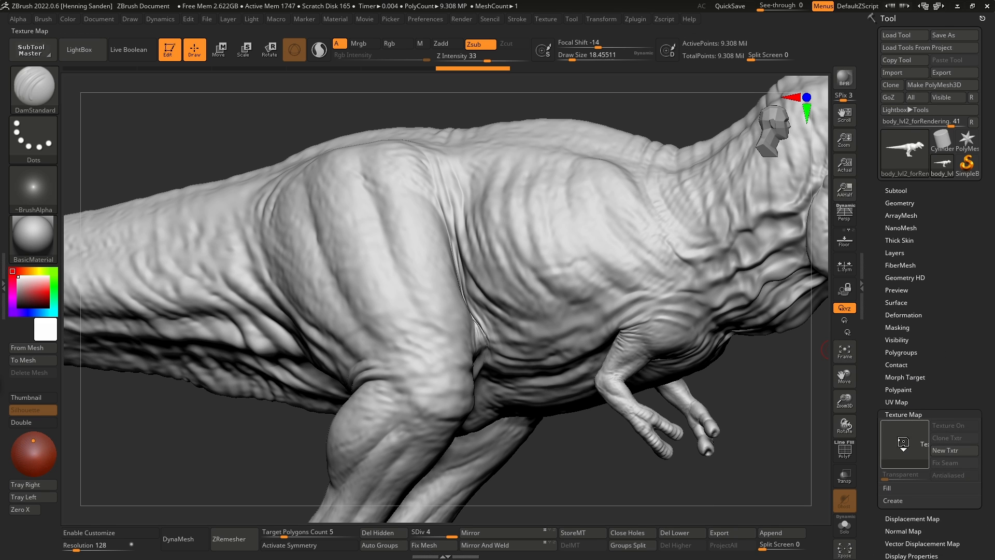
pyautogui.click(903, 443)
pyautogui.click(605, 369)
# - Examine how the scale texture sits on the T. rex body and thigh from near and far
pyautogui.keyDown('alt'); pyautogui.moveTo(446, 333); pyautogui.dragTo(482, 303, button='right'); pyautogui.keyUp('alt')
pyautogui.keyDown('ctrl'); pyautogui.moveTo(469, 356); pyautogui.dragTo(457, 208, button='right'); pyautogui.keyUp('ctrl')
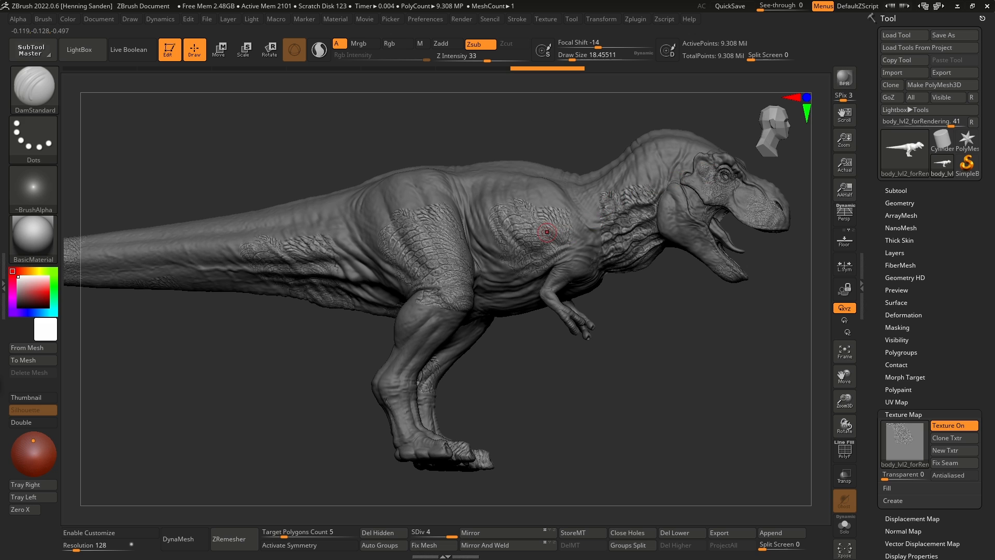
pyautogui.keyDown('ctrl'); pyautogui.moveTo(527, 228); pyautogui.dragTo(436, 241, button='right'); pyautogui.keyUp('ctrl')
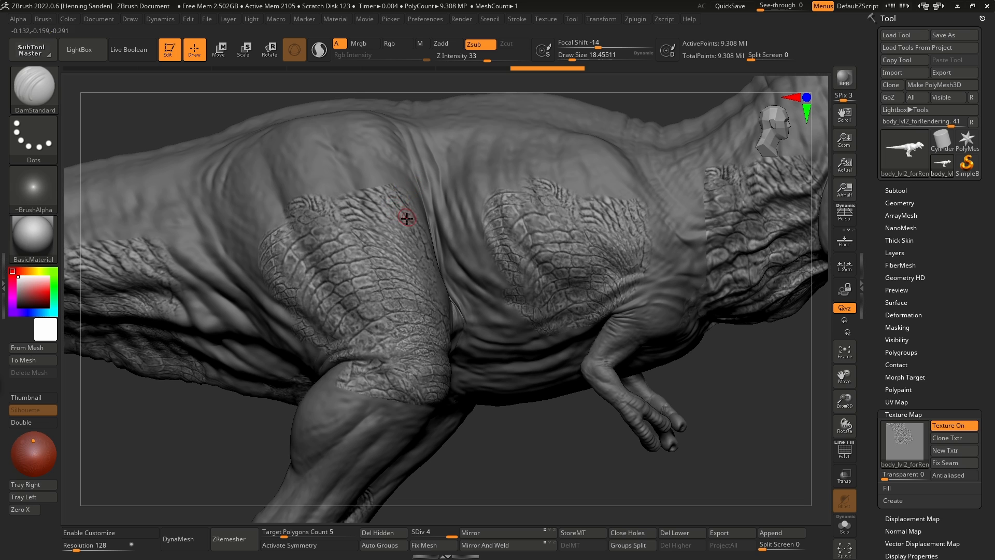
pyautogui.moveTo(406, 218); pyautogui.dragTo(399, 238, button='right')
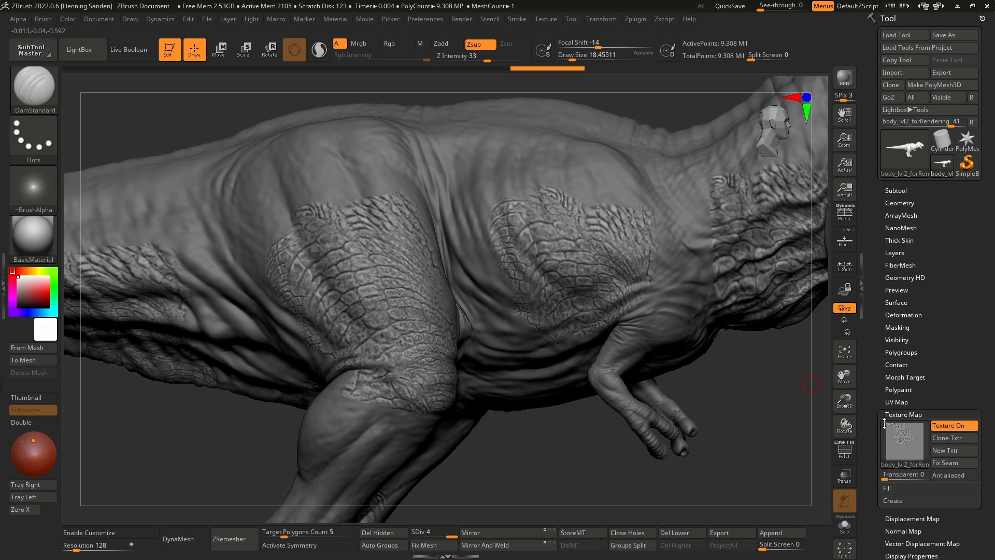
pyautogui.moveTo(377, 371)
pyautogui.keyDown('ctrl'); pyautogui.mouseDown(button='right')
pyautogui.moveTo(380, 407)
pyautogui.moveTo(380, 387)
pyautogui.mouseUp(button='right'); pyautogui.keyUp('ctrl')
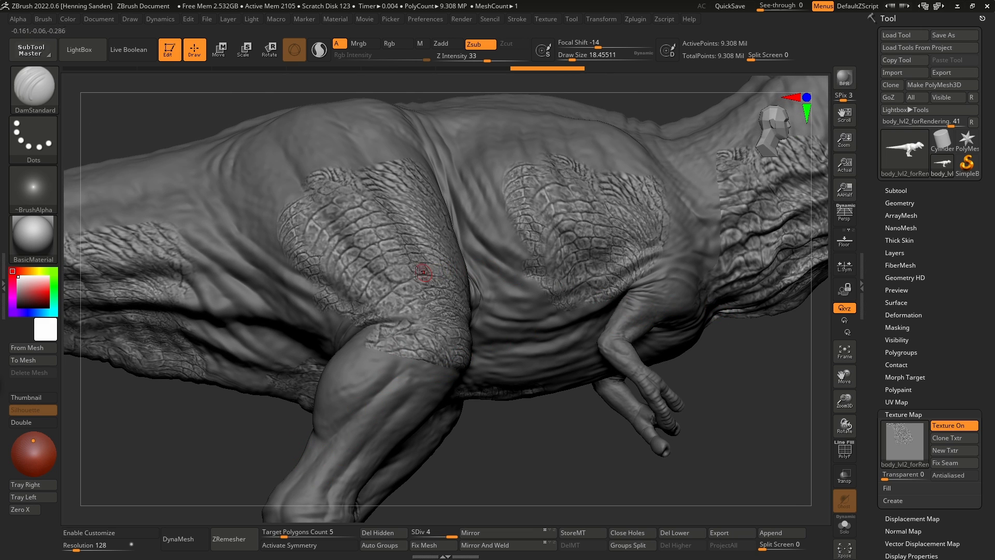
pyautogui.moveTo(396, 272); pyautogui.dragTo(465, 261, button='right')
pyautogui.press('f')
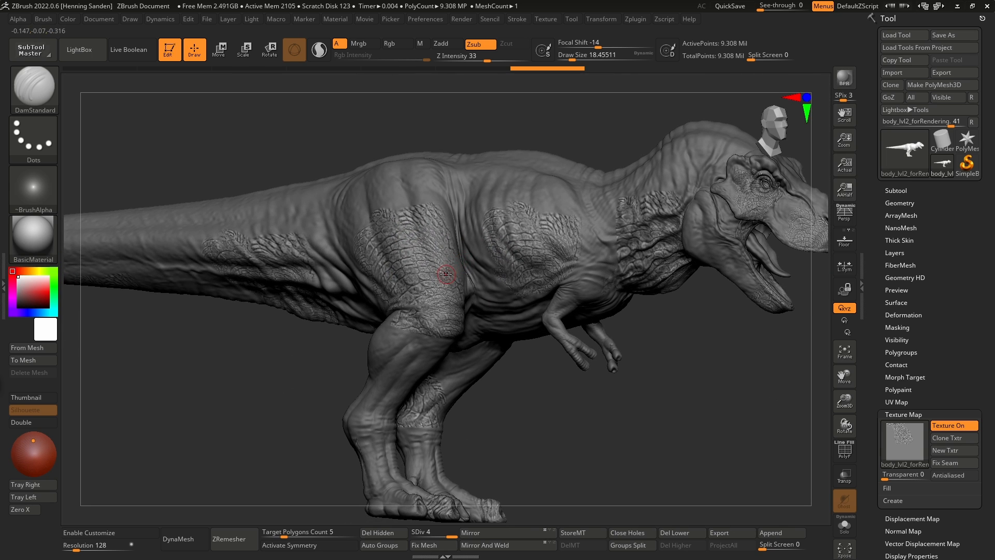
# - Set the mesh to subdivision level 1, open the Polygroups options and turn on the polyframe wireframe
pyautogui.click(445, 530)
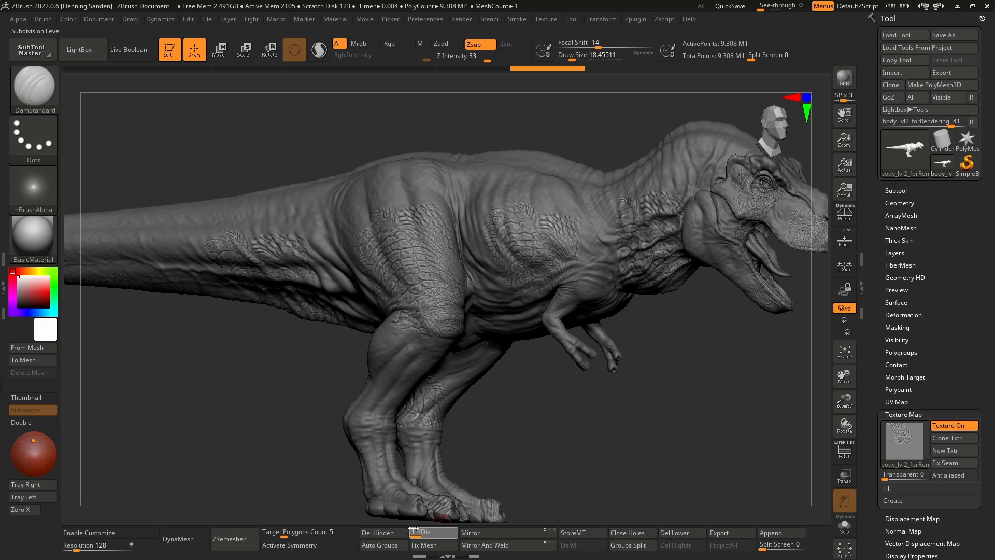
pyautogui.moveTo(413, 528); pyautogui.dragTo(410, 530)
pyautogui.press('shift')
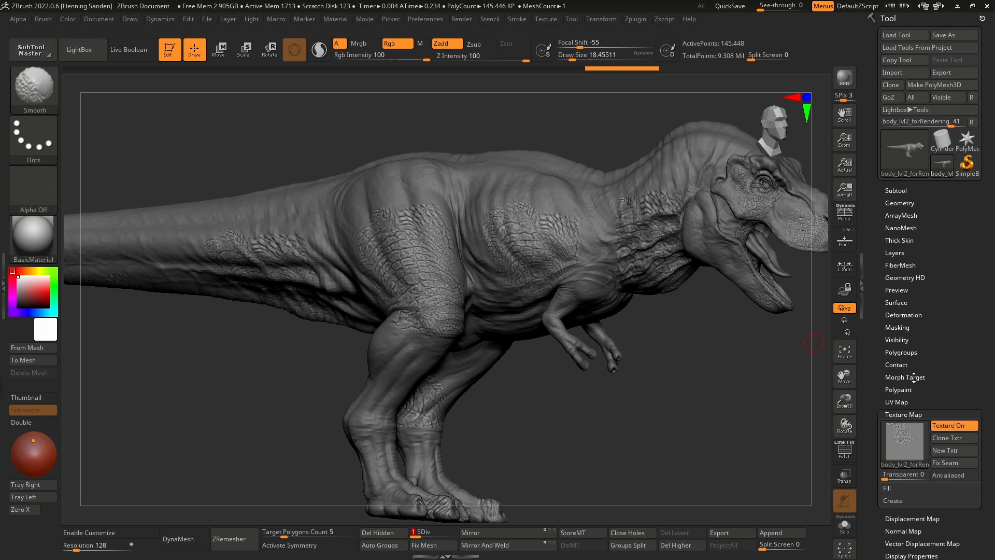
pyautogui.click(900, 353)
pyautogui.moveTo(945, 350); pyautogui.dragTo(944, 245)
pyautogui.hotkey('shift', 'f')
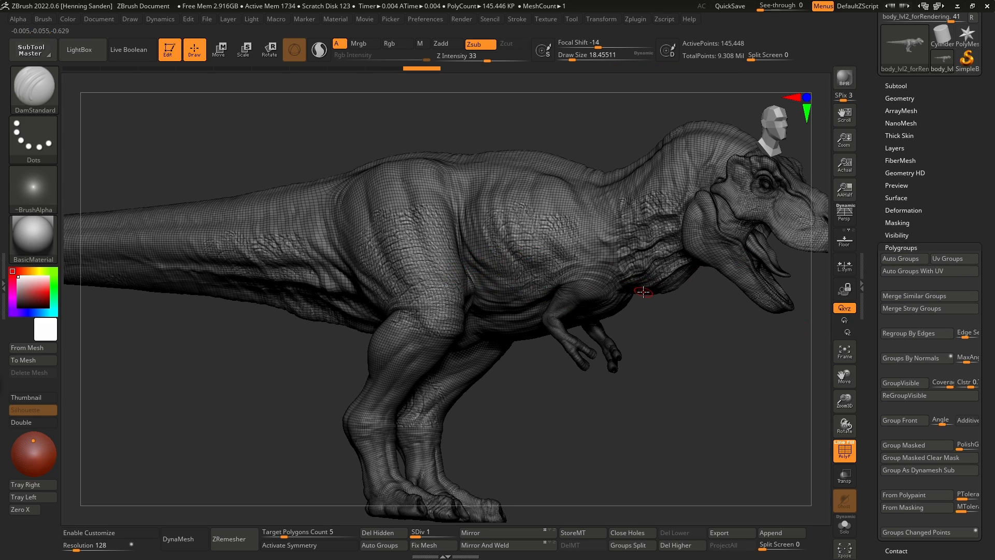
# - Isolate the thigh polygroup that carries the scale detail and turn off the polyframe wireframe
pyautogui.keyDown('ctrl'); pyautogui.keyDown('shift'); pyautogui.click(435, 289); pyautogui.keyUp('shift'); pyautogui.keyUp('ctrl')
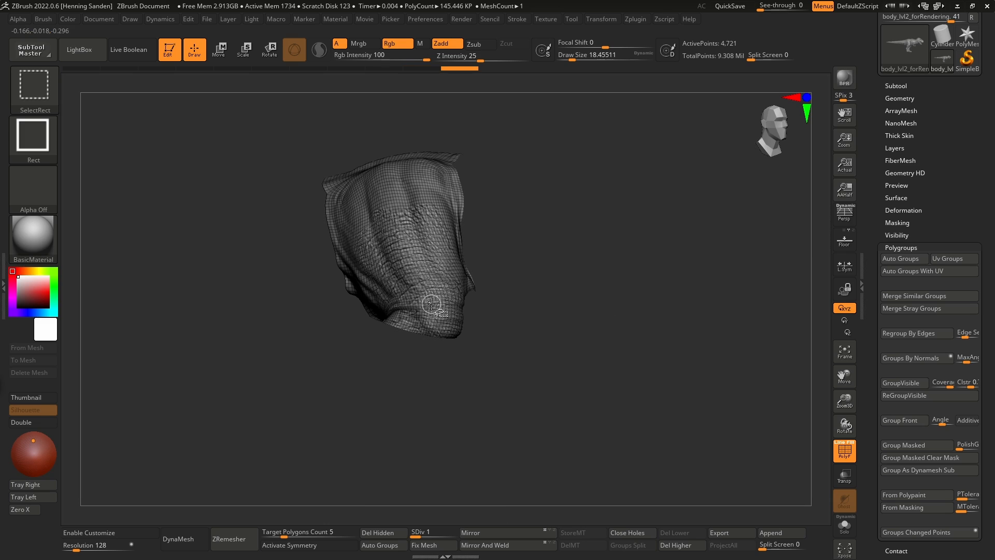
pyautogui.moveTo(443, 293)
pyautogui.mouseDown(button='right')
pyautogui.moveTo(457, 281)
pyautogui.moveTo(430, 282)
pyautogui.moveTo(464, 285)
pyautogui.moveTo(441, 284)
pyautogui.moveTo(449, 288)
pyautogui.mouseUp(button='right')
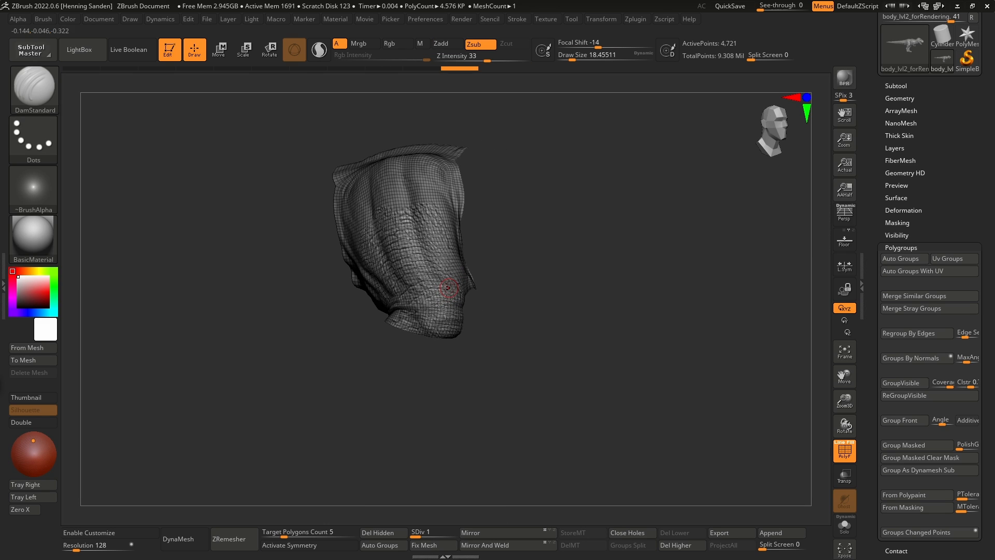
pyautogui.moveTo(465, 343)
pyautogui.mouseDown(button='right')
pyautogui.moveTo(456, 311)
pyautogui.moveTo(423, 310)
pyautogui.moveTo(498, 308)
pyautogui.moveTo(487, 302)
pyautogui.moveTo(477, 315)
pyautogui.mouseUp(button='right')
pyautogui.hotkey('shift', 'f')
pyautogui.keyDown('alt'); pyautogui.moveTo(477, 315); pyautogui.dragTo(494, 357, button='right'); pyautogui.keyUp('alt')
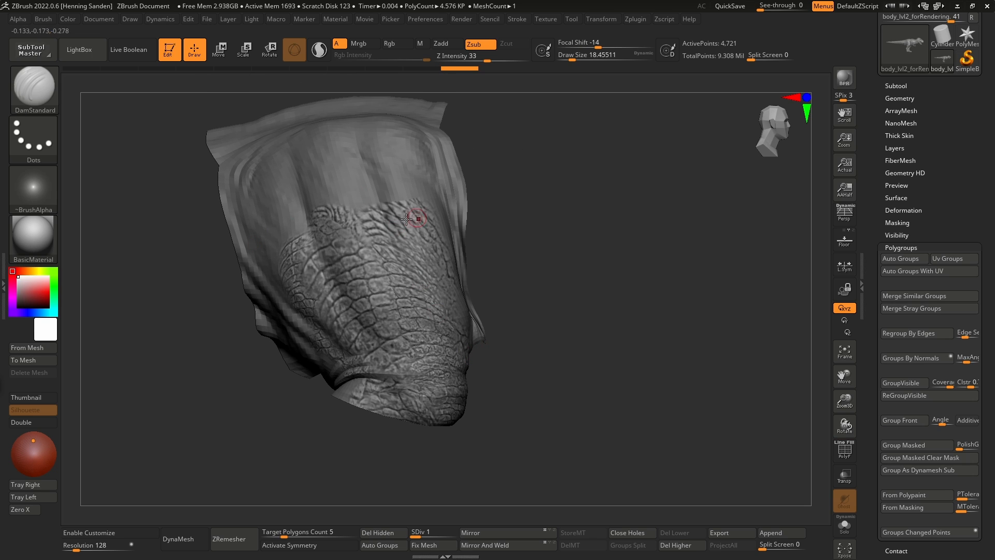
# - Set the isolated thigh to subdivision level 4 and unhide the rest of the T. rex
pyautogui.click(455, 532)
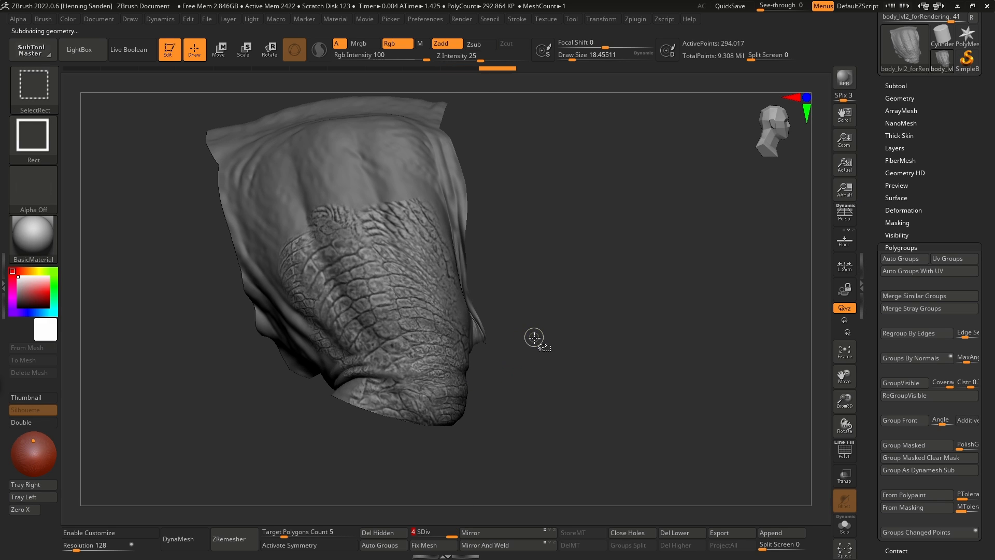
pyautogui.press('f')
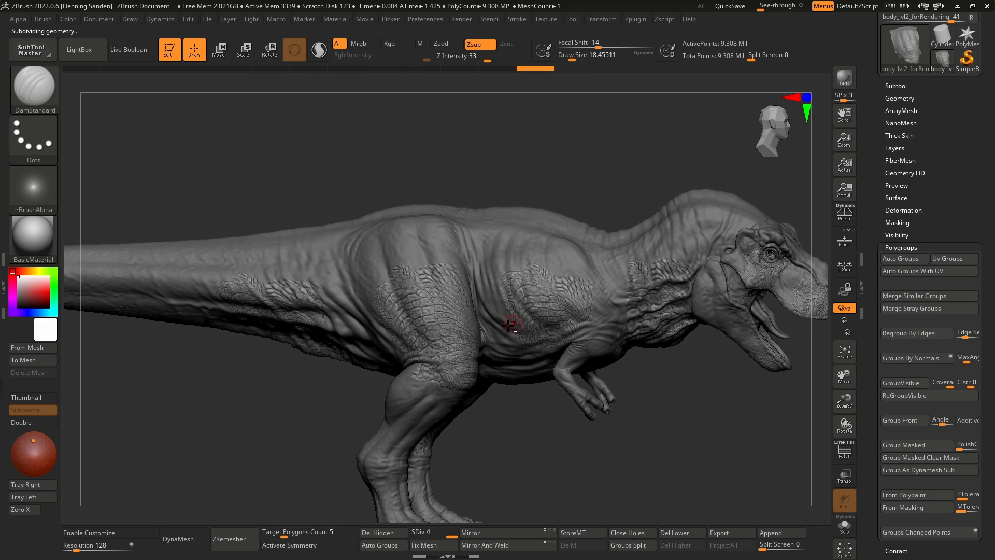
# - Collapse the Polygroups and Texture Map options and add a new sculpting layer to the T. rex mesh
pyautogui.click(897, 247)
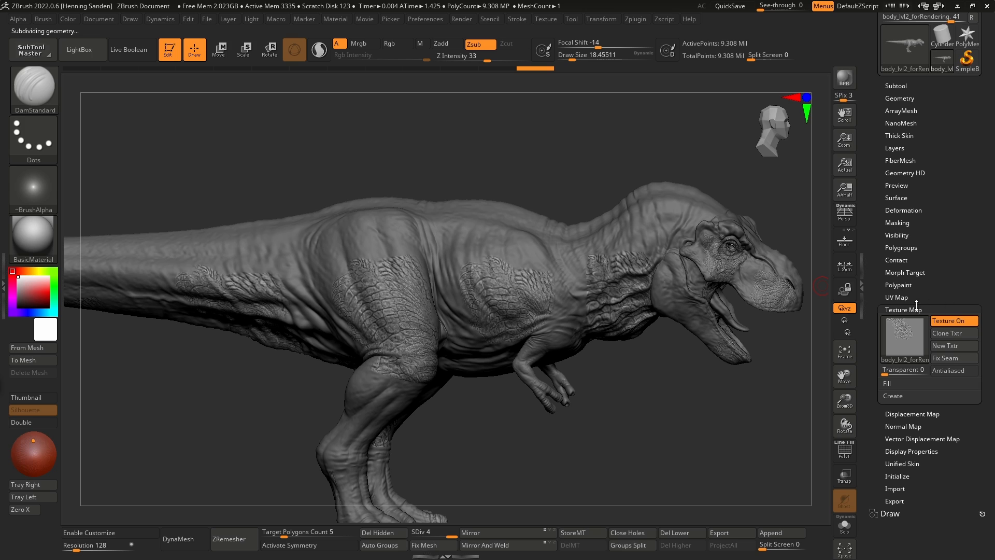
pyautogui.click(915, 309)
pyautogui.click(895, 148)
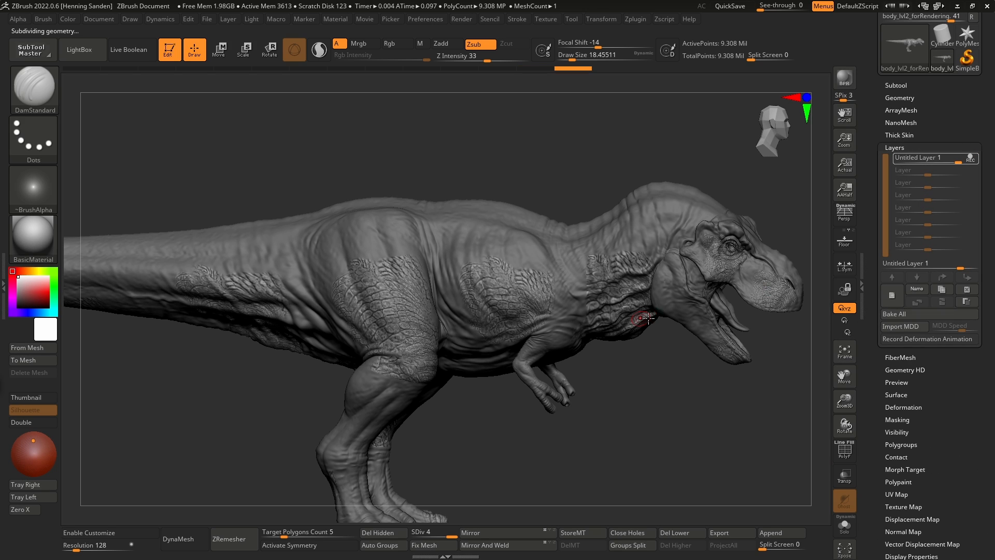
# - Rename the new sculpting layer on the T. rex mesh to proj
pyautogui.write('pro')
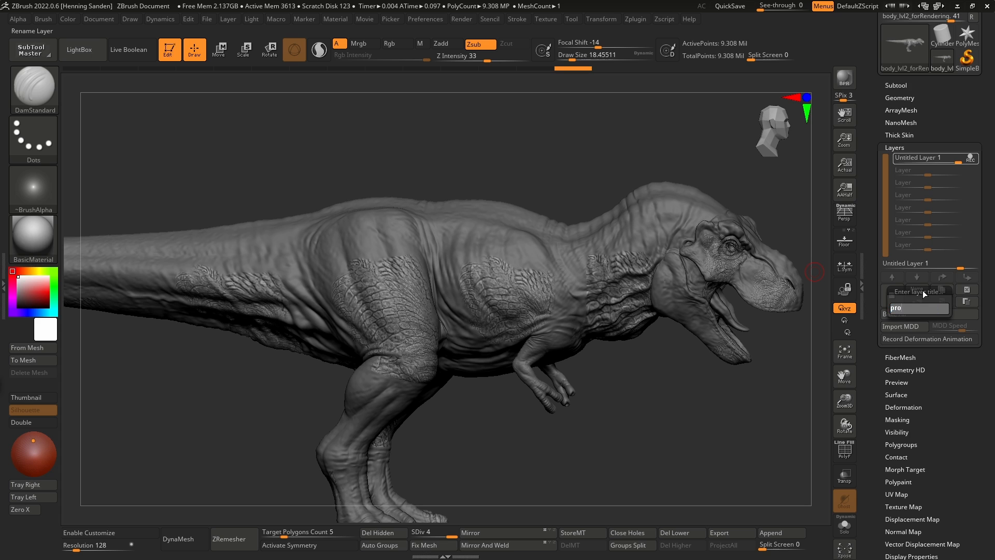
pyautogui.write('j')
pyautogui.press('Return')
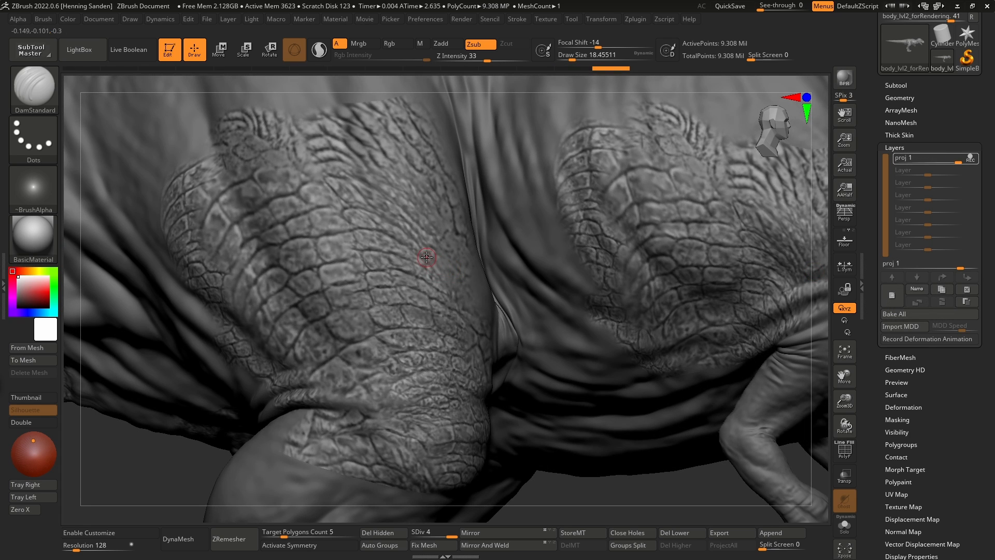
# - Set the DamStandard draw size to about 20 and carve creases around individual scales on the thigh's scale patch
pyautogui.moveTo(410, 261)
pyautogui.mouseDown(button='right')
pyautogui.moveTo(418, 266)
pyautogui.moveTo(386, 257)
pyautogui.moveTo(398, 257)
pyautogui.mouseUp(button='right')
pyautogui.press('s')
pyautogui.click(397, 259)
pyautogui.moveTo(401, 257)
pyautogui.mouseDown()
pyautogui.moveTo(343, 249)
pyautogui.moveTo(298, 261)
pyautogui.mouseUp()
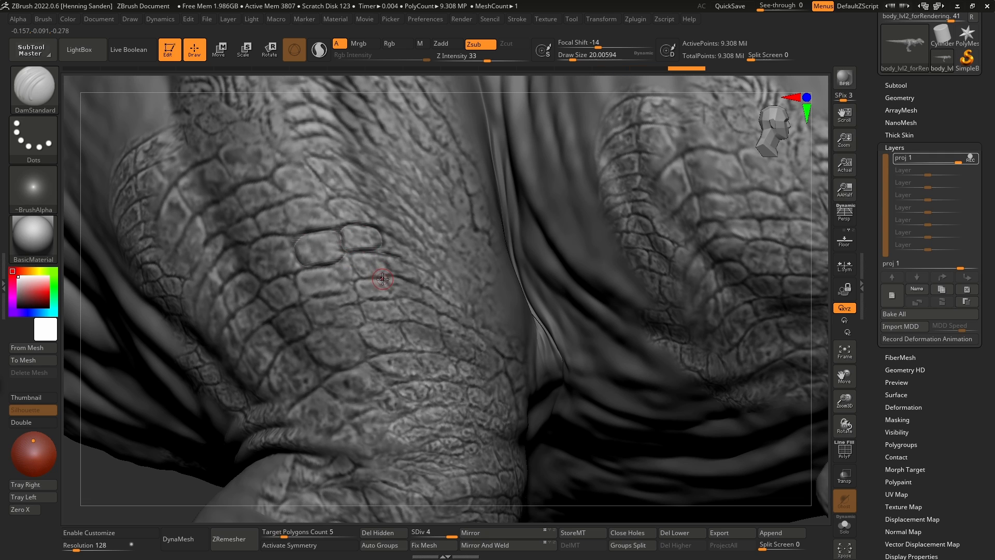
pyautogui.moveTo(377, 284); pyautogui.dragTo(379, 278, button='right')
pyautogui.moveTo(390, 273); pyautogui.dragTo(395, 267)
pyautogui.keyDown('ctrl'); pyautogui.moveTo(393, 332); pyautogui.dragTo(372, 268, button='right'); pyautogui.keyUp('ctrl')
pyautogui.keyDown('ctrl'); pyautogui.moveTo(357, 194); pyautogui.dragTo(331, 274, button='right'); pyautogui.keyUp('ctrl')
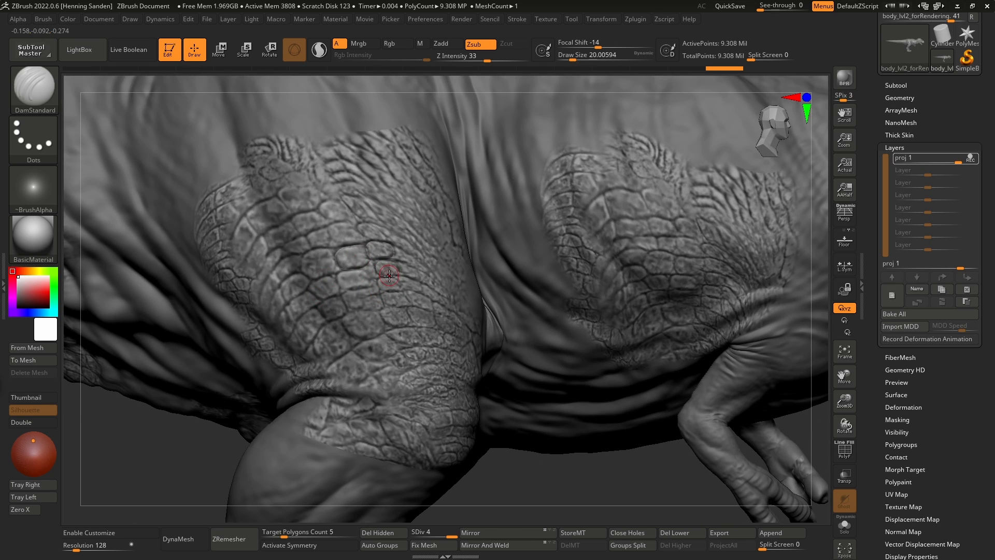
# - Carve small rounded scale outlines with DamStandard on the smooth skin just above the thigh's scale patch
pyautogui.moveTo(412, 266)
pyautogui.mouseDown(button='right')
pyautogui.moveTo(424, 264)
pyautogui.moveTo(382, 280)
pyautogui.mouseUp(button='right')
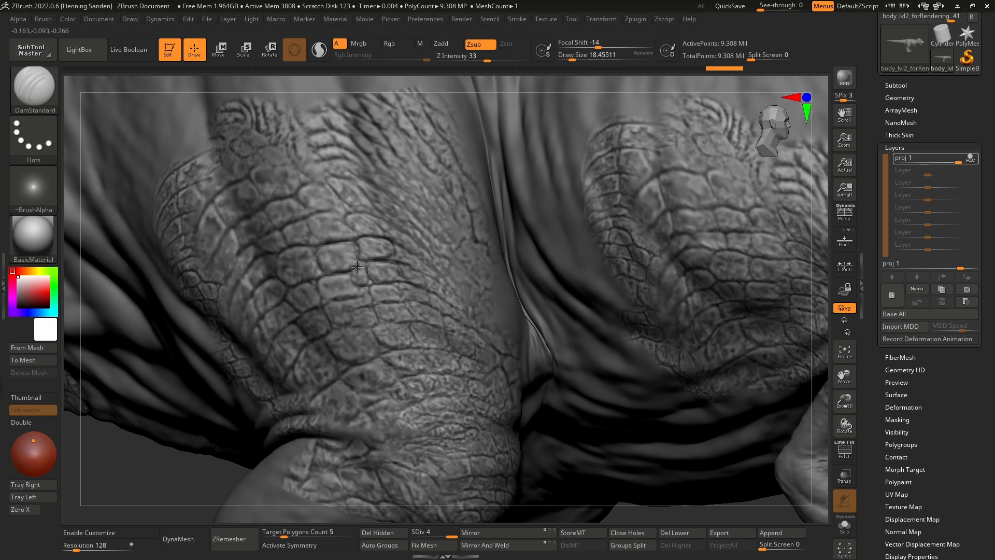
pyautogui.moveTo(357, 267); pyautogui.dragTo(368, 283)
pyautogui.hotkey('ctrl', 'z')
pyautogui.keyDown('alt'); pyautogui.moveTo(395, 231); pyautogui.dragTo(517, 383, button='right'); pyautogui.keyUp('alt')
pyautogui.moveTo(349, 201)
pyautogui.mouseDown()
pyautogui.moveTo(338, 227)
pyautogui.moveTo(350, 202)
pyautogui.moveTo(372, 220)
pyautogui.moveTo(358, 223)
pyautogui.mouseUp()
pyautogui.keyDown('alt'); pyautogui.moveTo(508, 426); pyautogui.dragTo(427, 280, button='right'); pyautogui.keyUp('alt')
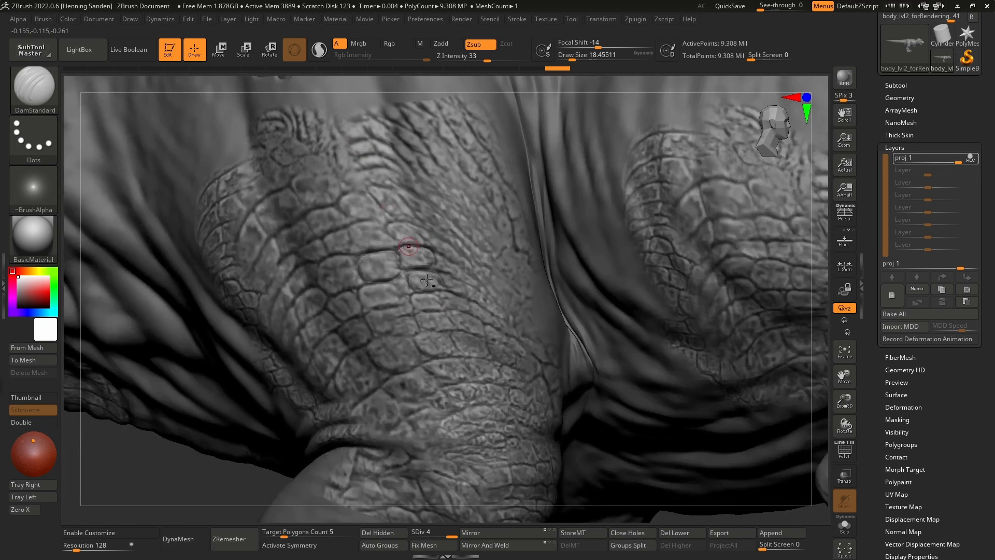
pyautogui.moveTo(432, 320); pyautogui.dragTo(494, 347, button='right')
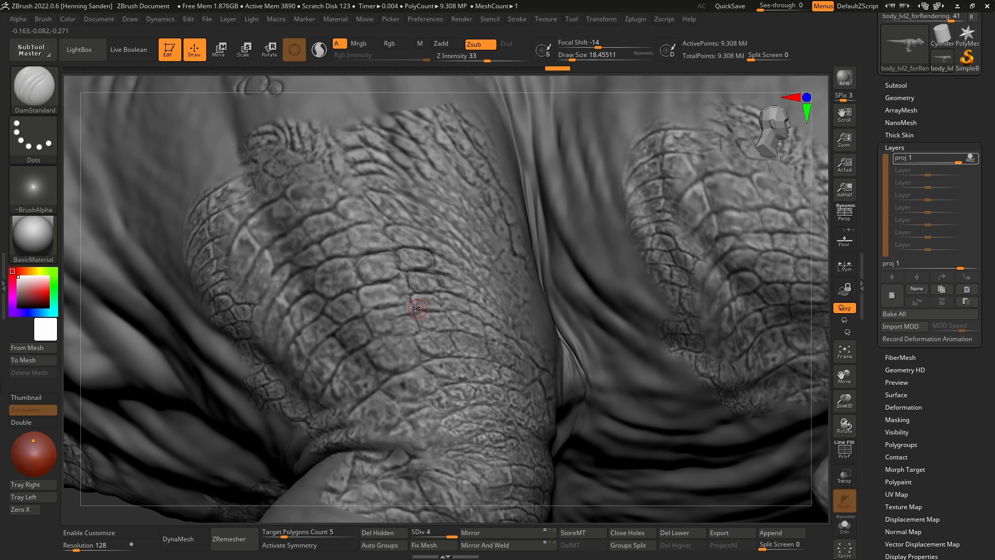
pyautogui.moveTo(369, 241)
pyautogui.keyDown('alt'); pyautogui.mouseDown(button='right')
pyautogui.moveTo(357, 218)
pyautogui.moveTo(312, 216)
pyautogui.mouseUp(button='right'); pyautogui.keyUp('alt')
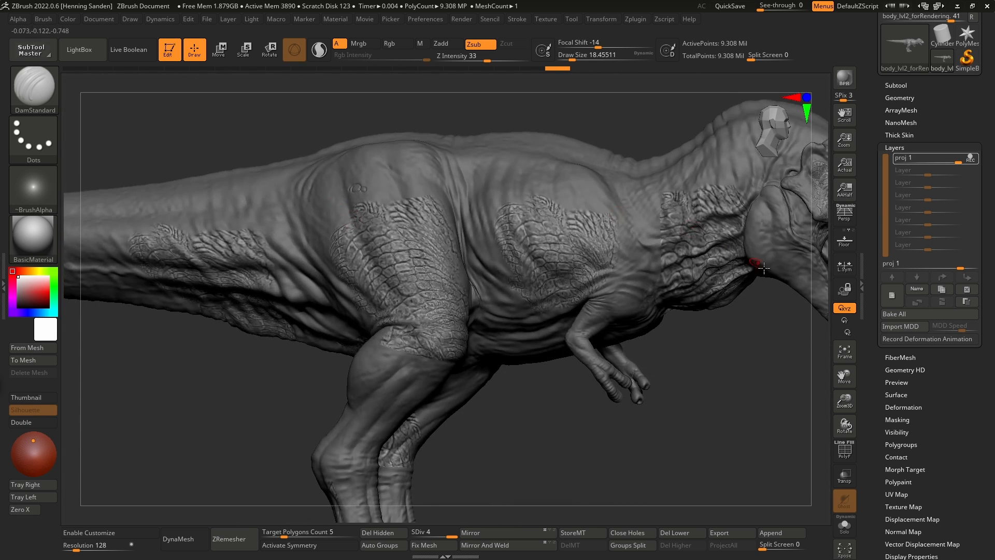
pyautogui.moveTo(377, 243)
pyautogui.keyDown('alt'); pyautogui.mouseDown(button='right')
pyautogui.moveTo(444, 262)
pyautogui.moveTo(413, 240)
pyautogui.mouseUp(button='right'); pyautogui.keyUp('alt')
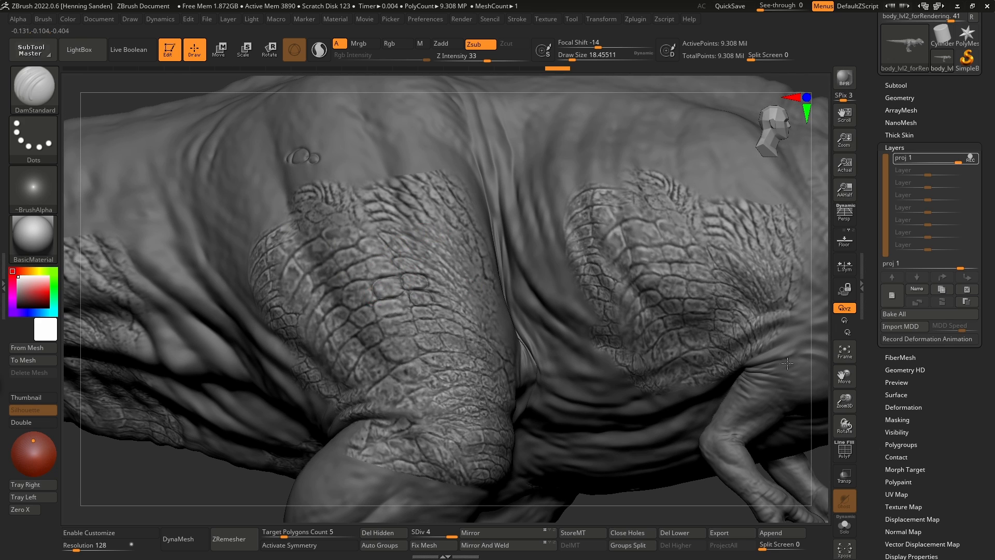
# - Open the Displacement Map options and switch to the ClayBuildup brush
pyautogui.scroll(-3, 918, 424)
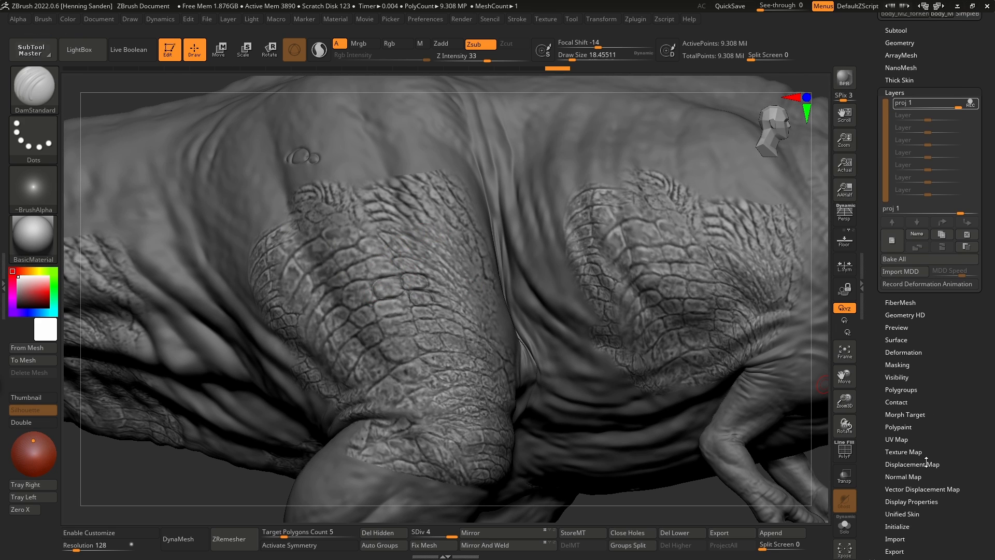
pyautogui.click(926, 463)
pyautogui.press('b')
pyautogui.press('c')
pyautogui.press('b')
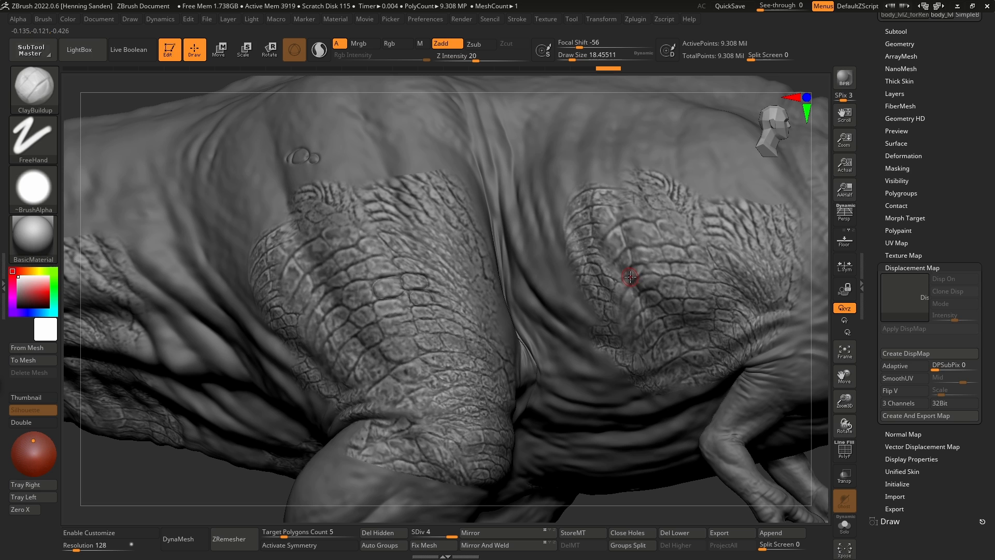
# - Import the body_lvl2_forRendering_trex scale map as an alpha and flip it vertically
pyautogui.click(19, 18)
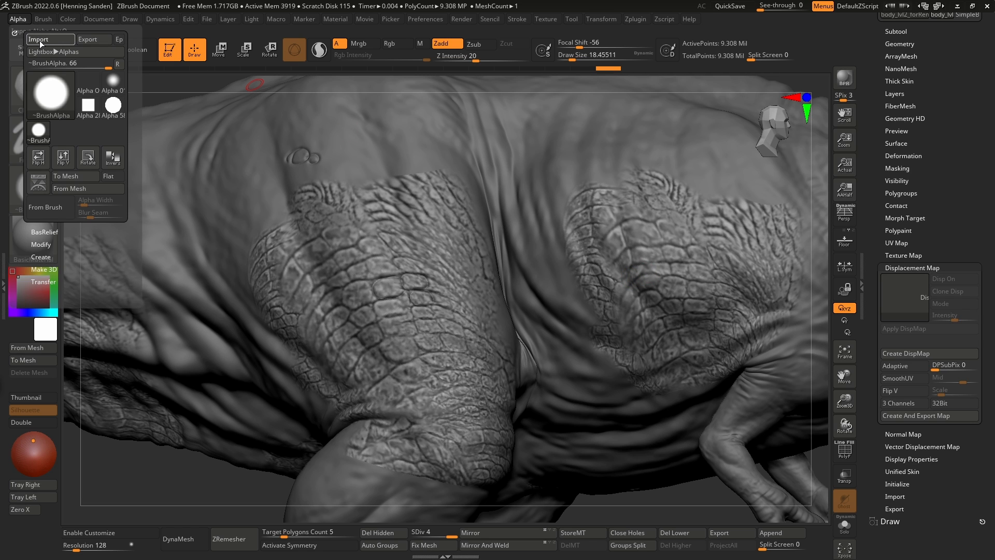
pyautogui.click(41, 44)
pyautogui.doubleClick(328, 232)
pyautogui.click(45, 182)
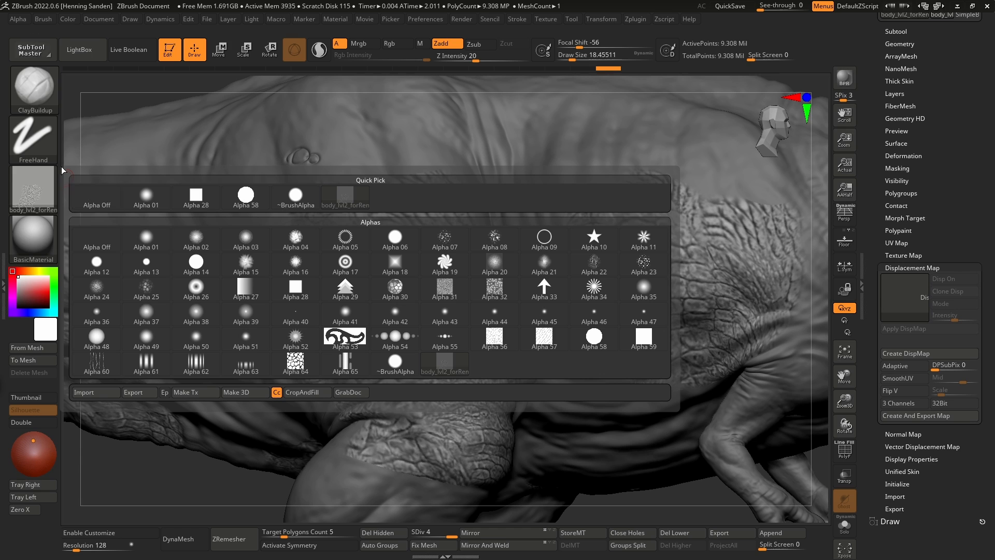
pyautogui.click(18, 19)
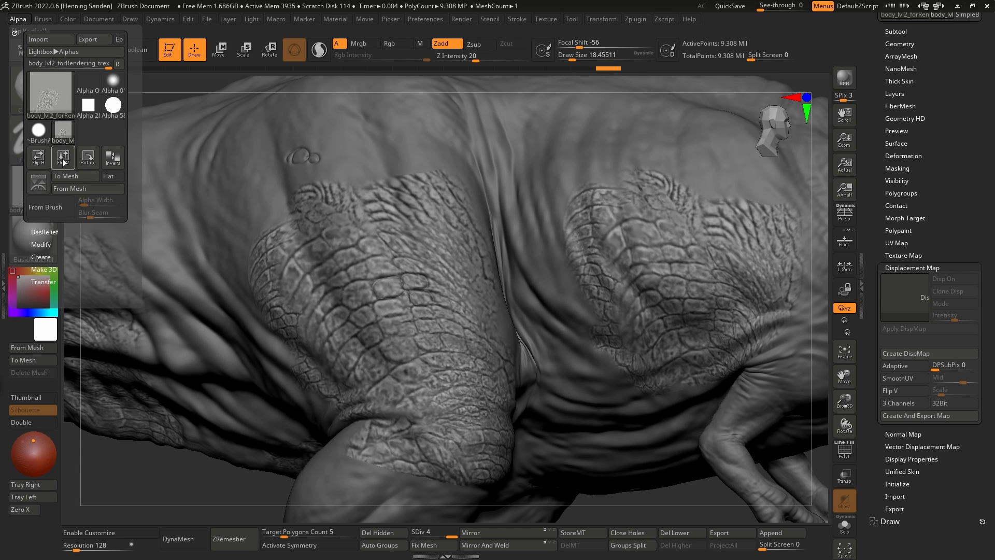
pyautogui.click(62, 158)
# - Assign the imported scale alpha as the mesh's displacement map and set its intensity to 0.02
pyautogui.click(904, 297)
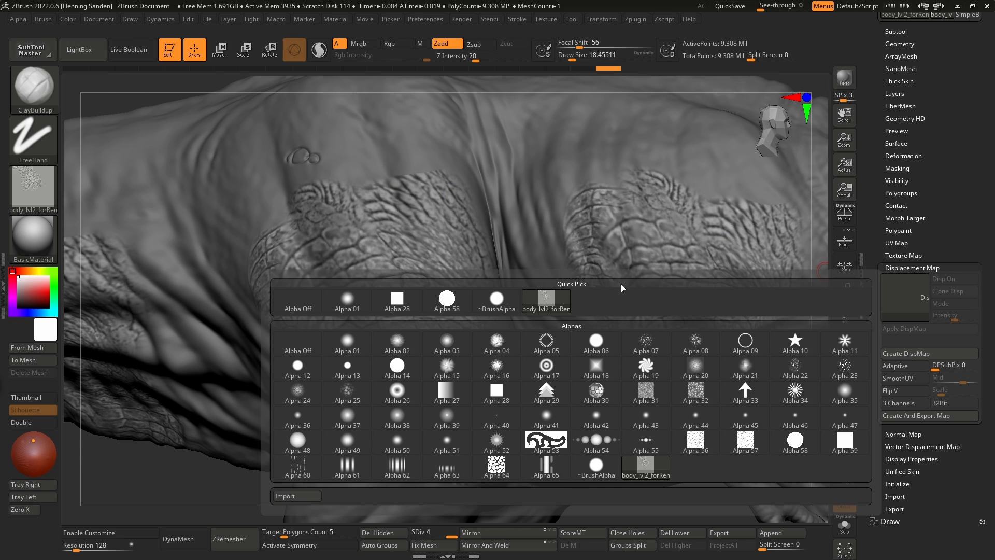
pyautogui.click(545, 299)
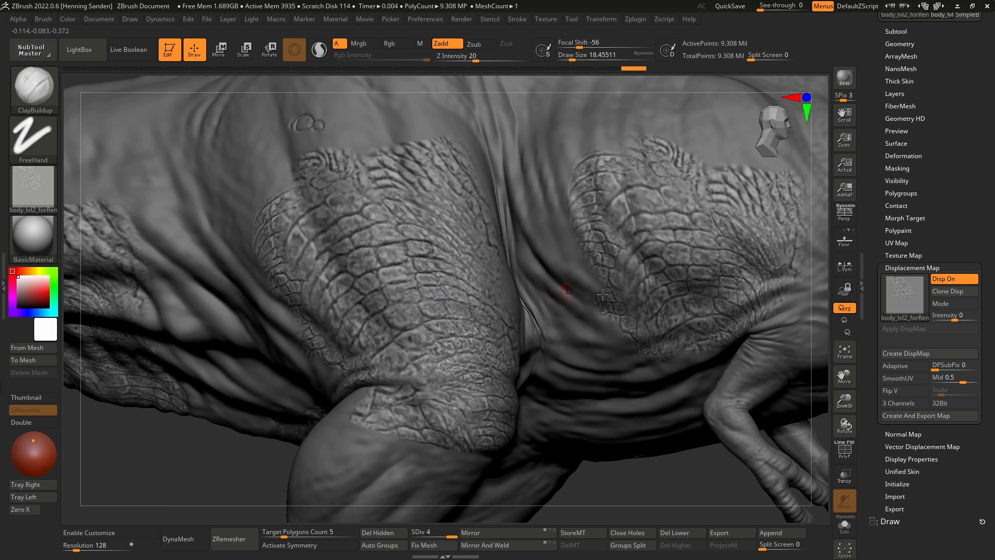
pyautogui.click(954, 316)
pyautogui.press('Return')
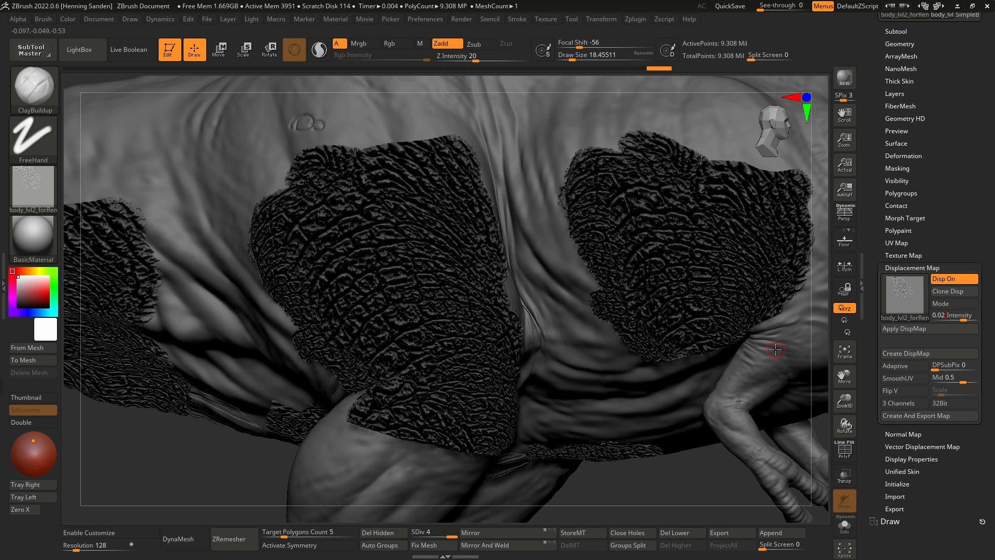
pyautogui.press('Return')
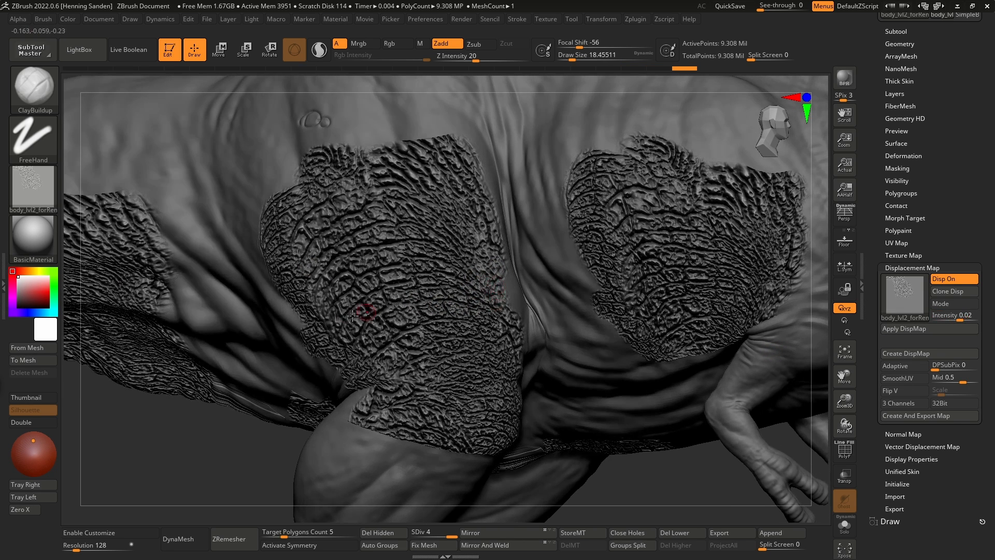
# - Set the displacement map intensity to 0.002
pyautogui.click(960, 315)
pyautogui.write('0')
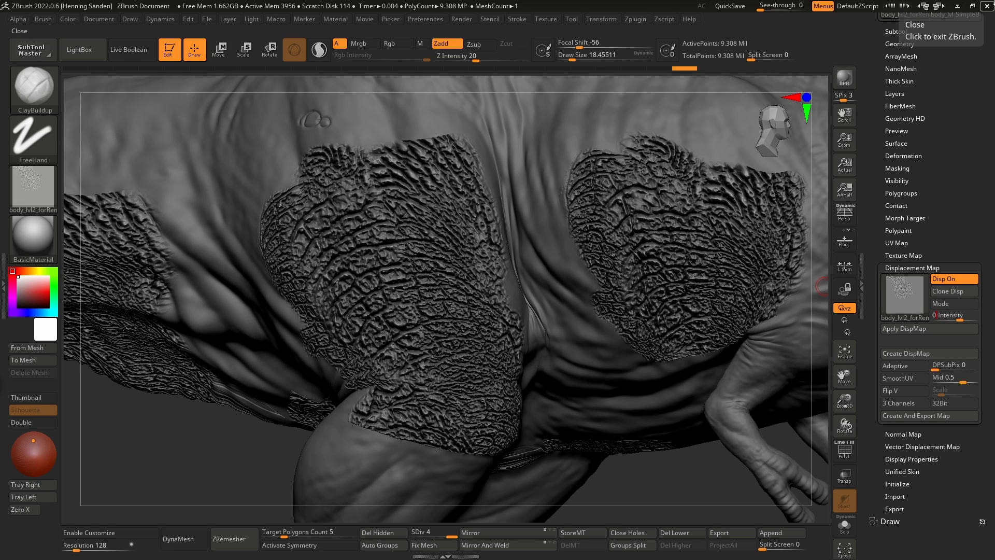
pyautogui.write('.002')
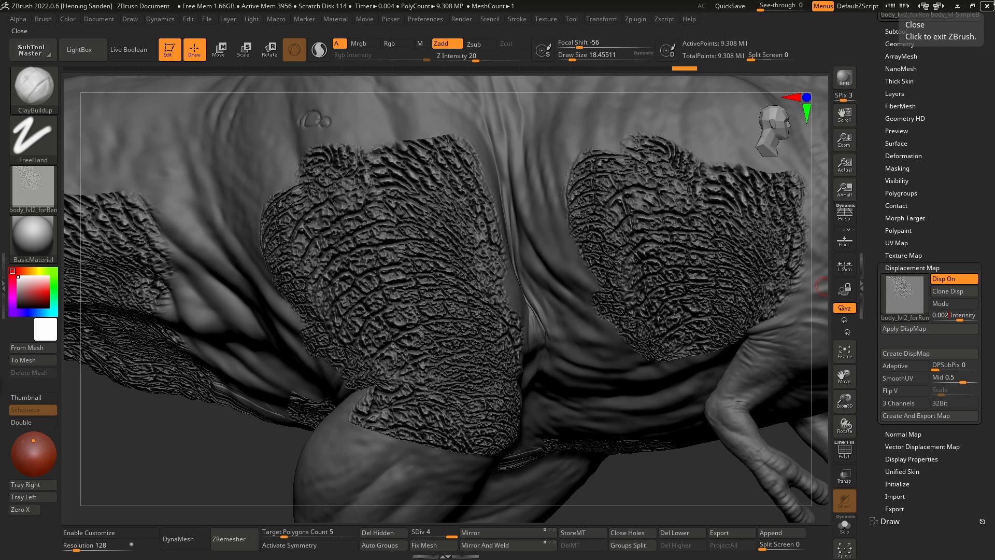
pyautogui.press('Return')
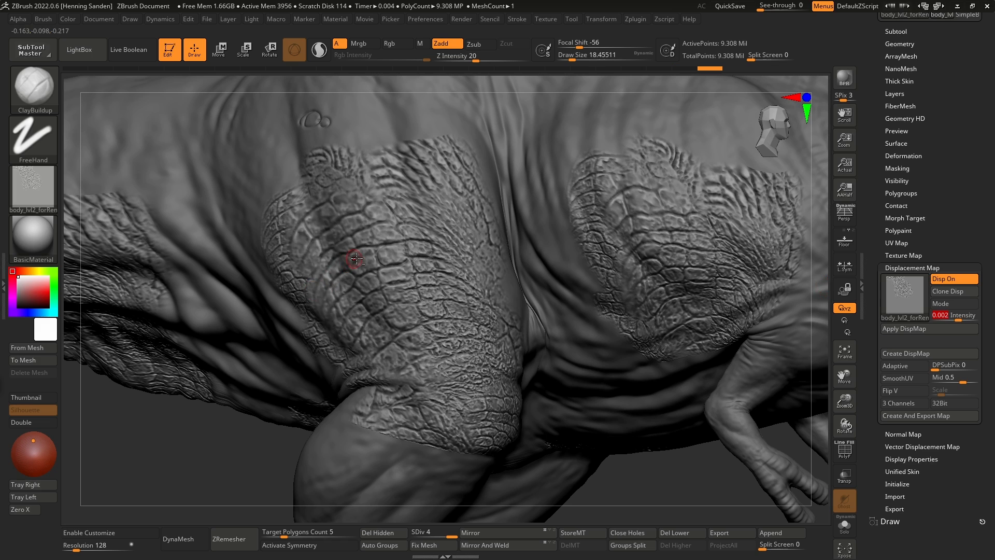
pyautogui.keyDown('ctrl'); pyautogui.moveTo(358, 259); pyautogui.dragTo(503, 279, button='right'); pyautogui.keyUp('ctrl')
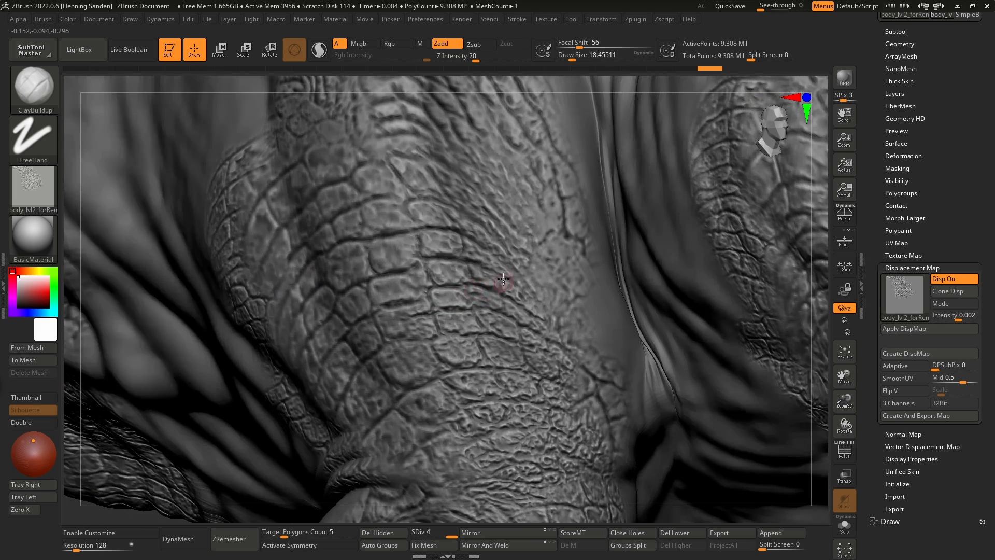
pyautogui.moveTo(465, 226)
pyautogui.keyDown('ctrl'); pyautogui.mouseDown(button='right')
pyautogui.moveTo(463, 243)
pyautogui.moveTo(500, 255)
pyautogui.moveTo(497, 316)
pyautogui.mouseUp(button='right'); pyautogui.keyUp('ctrl')
# - Isolate the thigh polygroup, apply the displacement map to it and unhide the rest of the T. rex
pyautogui.keyDown('ctrl'); pyautogui.keyDown('shift'); pyautogui.click(493, 267); pyautogui.keyUp('shift'); pyautogui.keyUp('ctrl')
pyautogui.moveTo(284, 283); pyautogui.dragTo(318, 280, button='right')
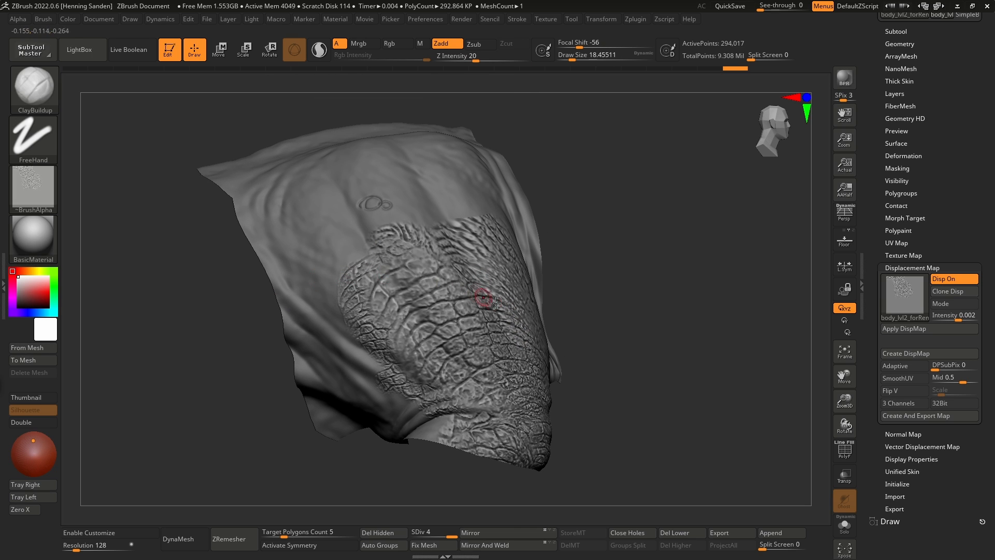
pyautogui.moveTo(349, 232); pyautogui.dragTo(558, 293, button='right')
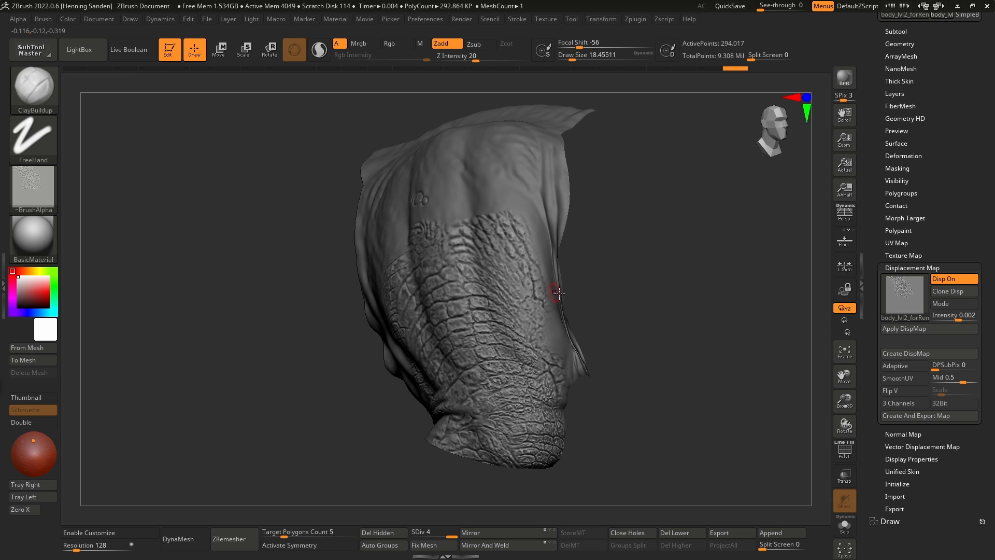
pyautogui.moveTo(525, 213); pyautogui.dragTo(596, 248, button='right')
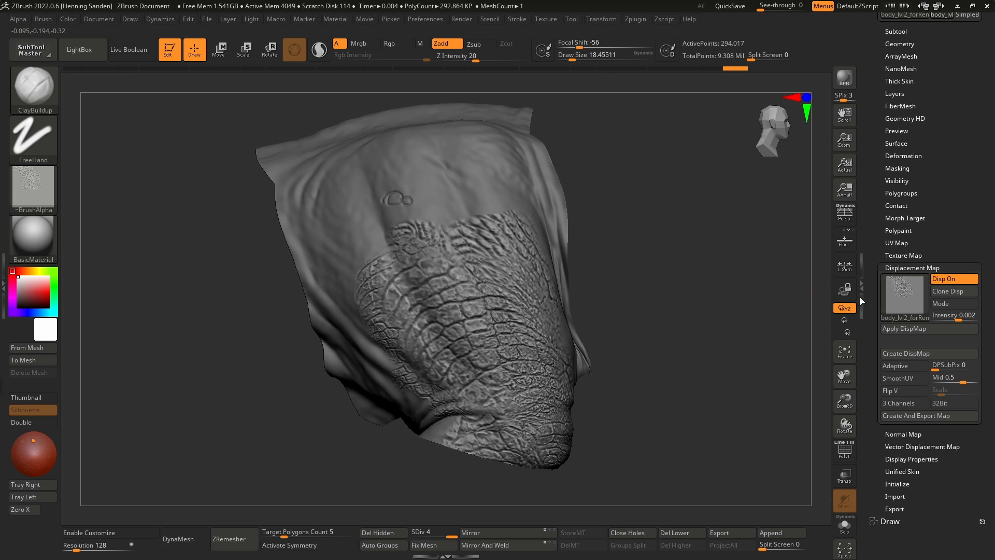
pyautogui.click(912, 330)
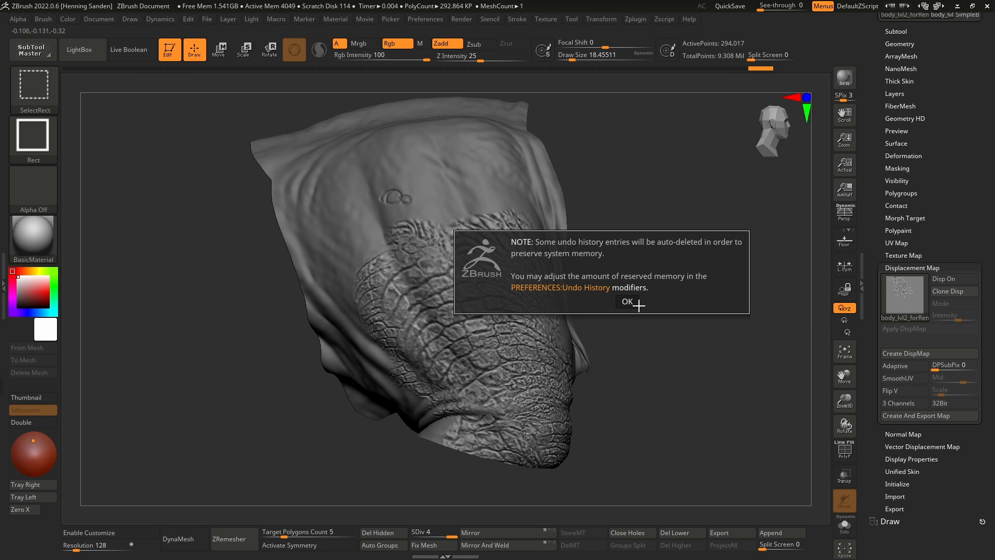
pyautogui.click(636, 305)
pyautogui.keyDown('ctrl'); pyautogui.keyDown('shift'); pyautogui.click(605, 316); pyautogui.keyUp('shift'); pyautogui.keyUp('ctrl')
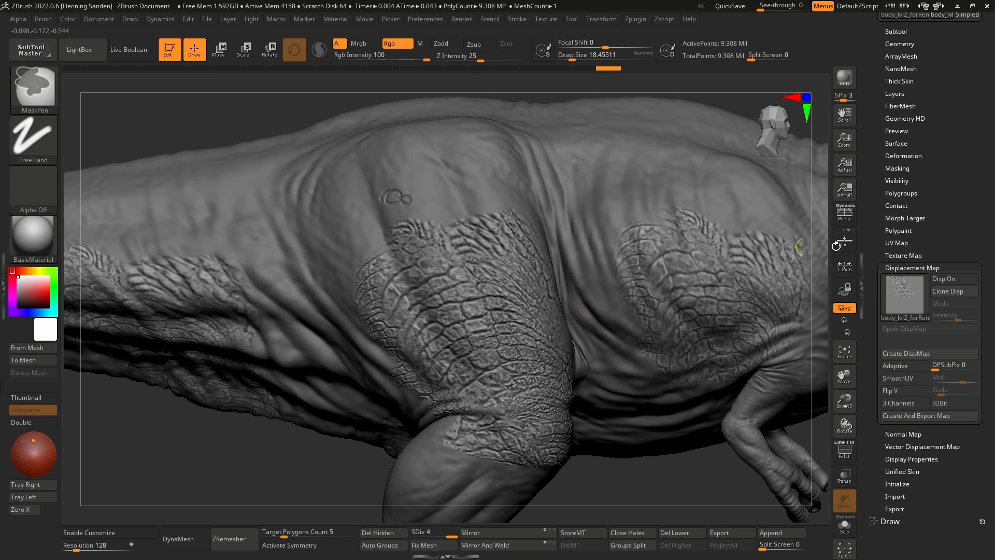
# - Open the Texture Map options and examine the displaced scale detail on the isolated thigh, then on the whole T. rex
pyautogui.keyDown('ctrl'); pyautogui.keyDown('shift'); pyautogui.click(570, 323); pyautogui.keyUp('shift'); pyautogui.keyUp('ctrl')
pyautogui.click(902, 255)
pyautogui.hotkey('ctrl', 'shift', 'z')
pyautogui.moveTo(560, 295)
pyautogui.mouseDown(button='right')
pyautogui.moveTo(523, 306)
pyautogui.moveTo(513, 358)
pyautogui.moveTo(512, 324)
pyautogui.moveTo(519, 355)
pyautogui.mouseUp(button='right')
pyautogui.keyDown('alt'); pyautogui.moveTo(519, 355); pyautogui.dragTo(466, 315, button='right'); pyautogui.keyUp('alt')
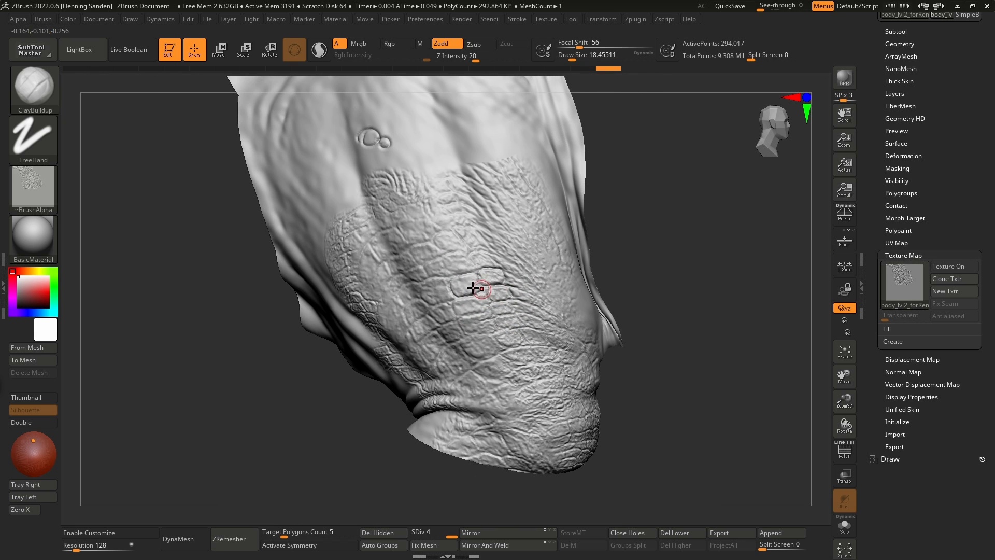
pyautogui.moveTo(484, 280)
pyautogui.mouseDown(button='right')
pyautogui.moveTo(519, 297)
pyautogui.moveTo(654, 319)
pyautogui.moveTo(431, 174)
pyautogui.moveTo(524, 210)
pyautogui.moveTo(621, 344)
pyautogui.moveTo(507, 304)
pyautogui.moveTo(525, 342)
pyautogui.moveTo(526, 280)
pyautogui.mouseUp(button='right')
pyautogui.hotkey('ctrl', 'shift')
pyautogui.keyDown('ctrl'); pyautogui.keyDown('shift'); pyautogui.click(624, 313); pyautogui.keyUp('shift'); pyautogui.keyUp('ctrl')
pyautogui.moveTo(512, 323)
pyautogui.keyDown('alt'); pyautogui.mouseDown(button='right')
pyautogui.moveTo(529, 275)
pyautogui.moveTo(569, 375)
pyautogui.mouseUp(button='right'); pyautogui.keyUp('alt')
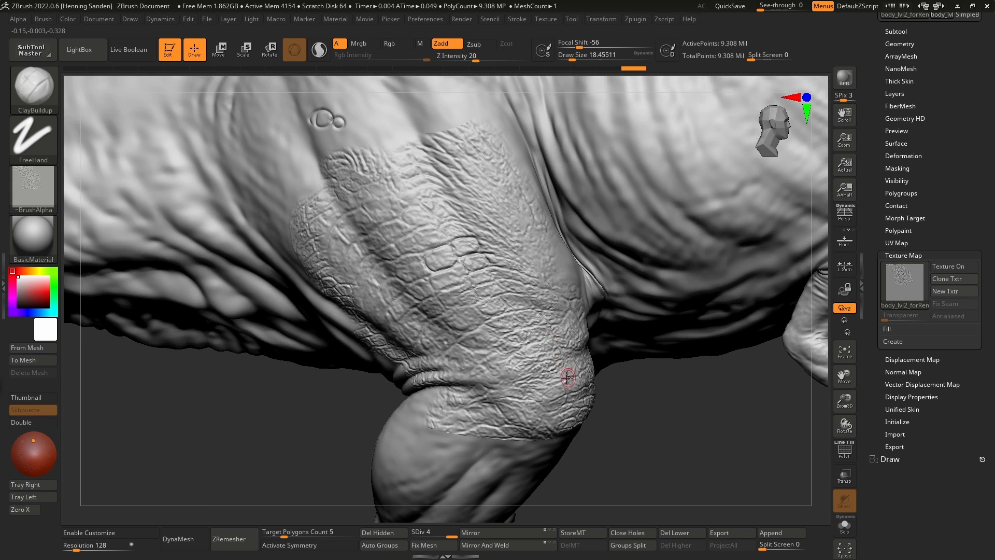
# - Enlarge the brush to about 108 and try to smooth the lower edge of the thigh's scale patch
pyautogui.press(']')
pyautogui.press(']')
pyautogui.press(']')
pyautogui.keyDown('shift'); pyautogui.moveTo(543, 448); pyautogui.dragTo(395, 433); pyautogui.keyUp('shift')
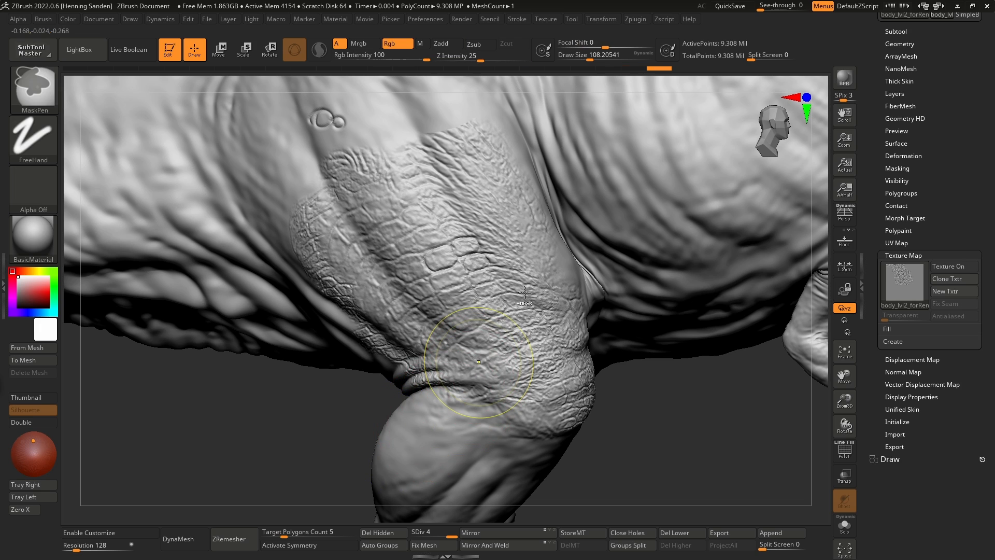
pyautogui.hotkey('ctrl', 'z')
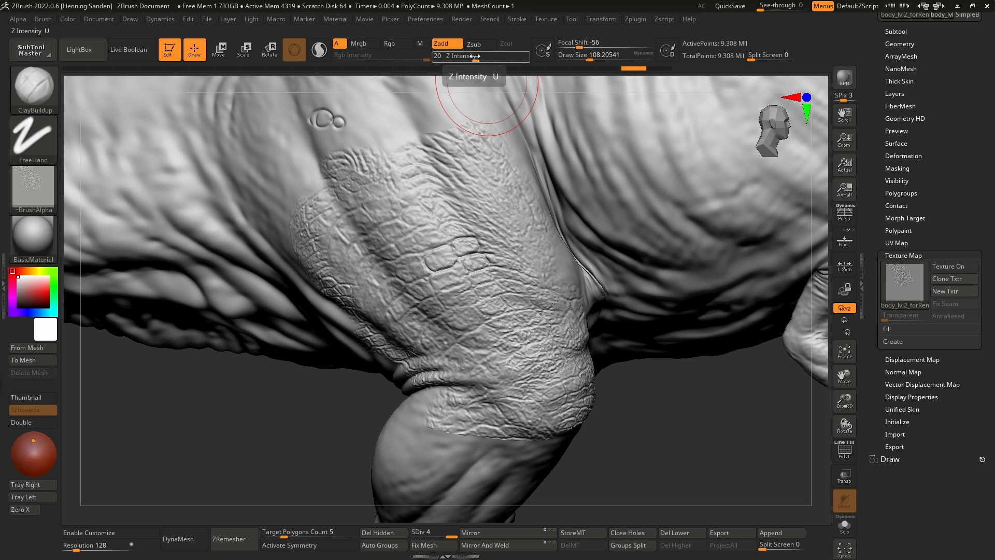
# - Adjust the Smooth brush's Z Intensity to 22 and smooth the scale detail along the lower thigh and knee
pyautogui.keyDown('shift'); pyautogui.moveTo(474, 56); pyautogui.dragTo(478, 56); pyautogui.keyUp('shift')
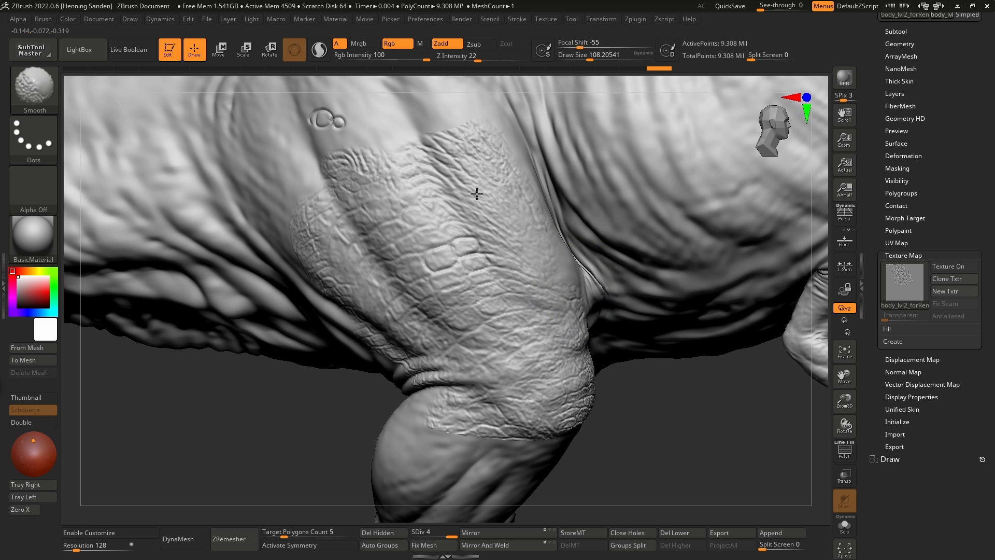
pyautogui.moveTo(487, 347); pyautogui.dragTo(544, 332, button='right')
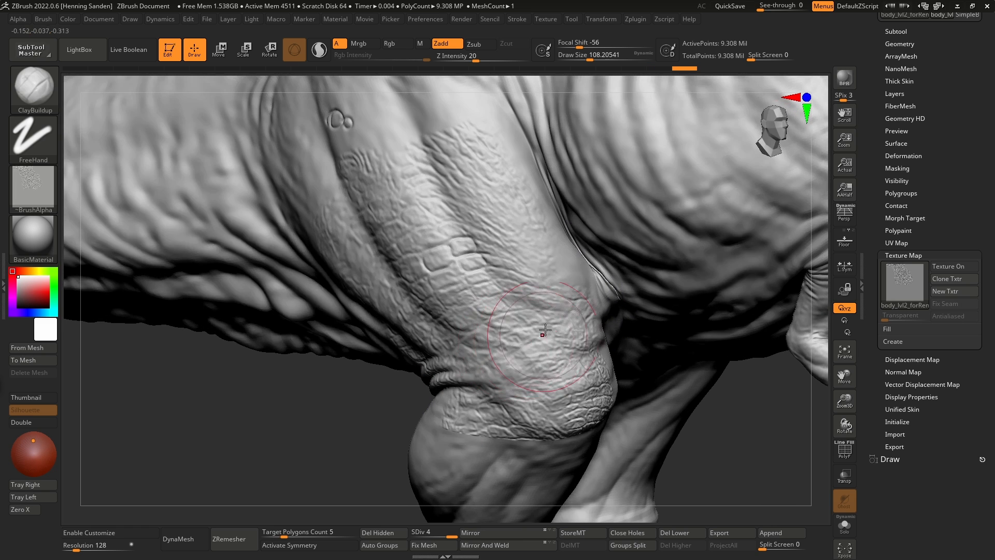
pyautogui.moveTo(602, 400)
pyautogui.keyDown('shift'); pyautogui.mouseDown()
pyautogui.moveTo(549, 434)
pyautogui.moveTo(487, 423)
pyautogui.mouseUp(); pyautogui.keyUp('shift')
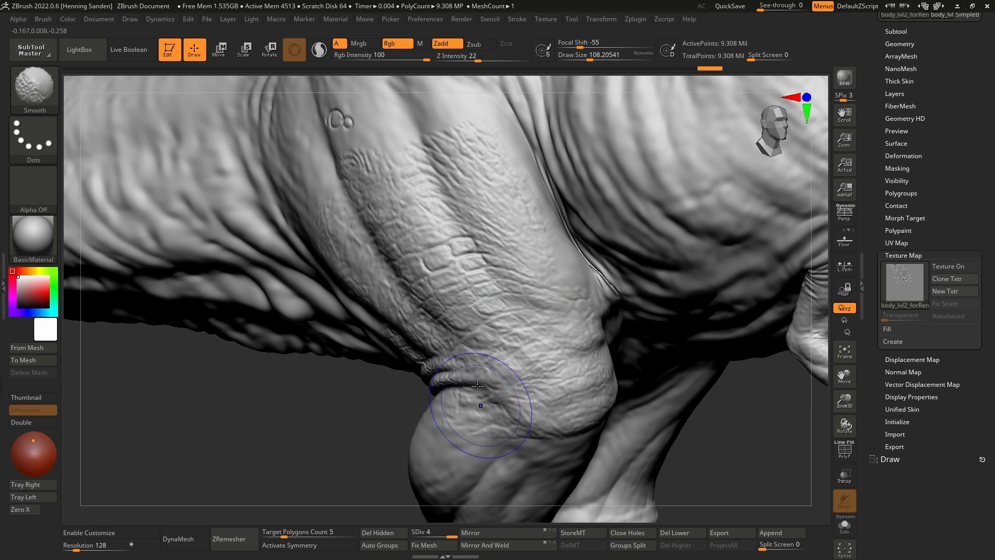
pyautogui.moveTo(479, 399); pyautogui.dragTo(490, 306, button='right')
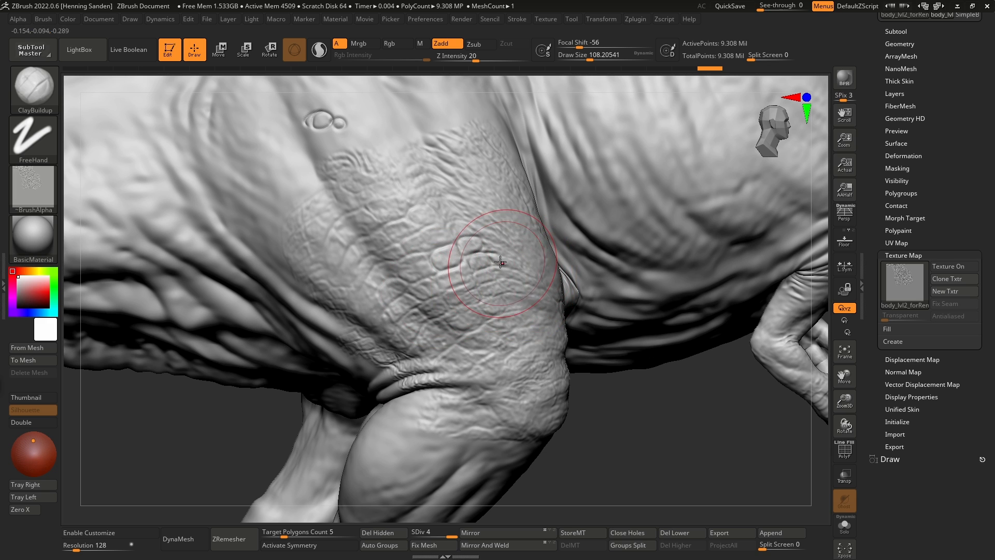
# - Set up the ClayBuildup brush with the round Alpha 06 and a draw size of about 46 for the thigh scales
pyautogui.moveTo(489, 246)
pyautogui.keyDown('ctrl'); pyautogui.mouseDown(button='right')
pyautogui.moveTo(495, 267)
pyautogui.moveTo(475, 281)
pyautogui.mouseUp(button='right'); pyautogui.keyUp('ctrl')
pyautogui.press('s')
pyautogui.moveTo(474, 281); pyautogui.dragTo(459, 279)
pyautogui.press('[')
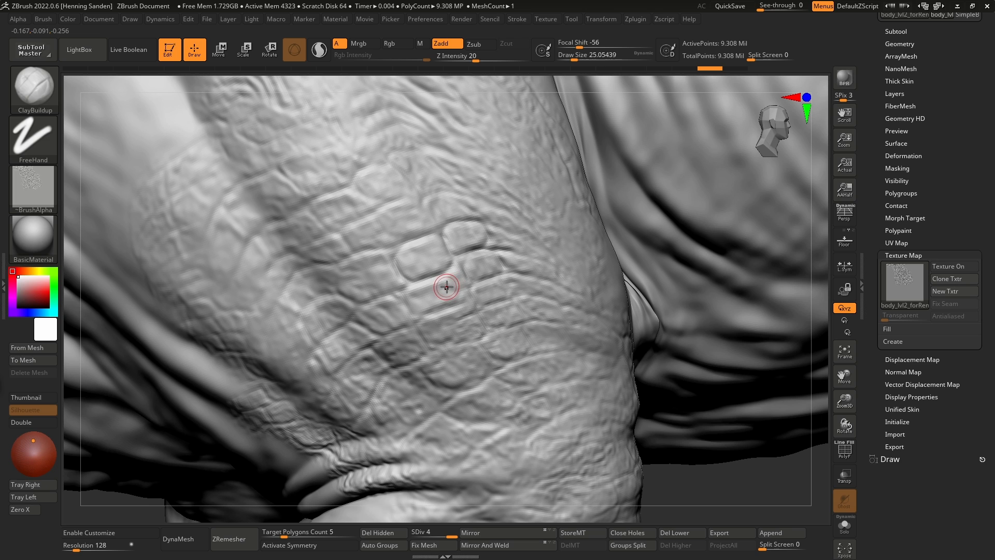
pyautogui.click(18, 176)
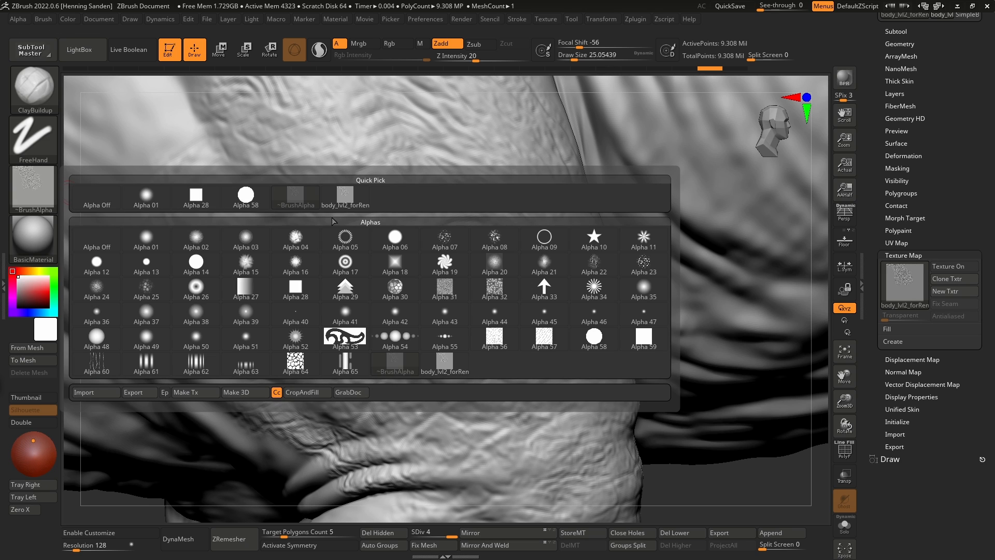
pyautogui.click(395, 237)
pyautogui.press(']')
pyautogui.press(']')
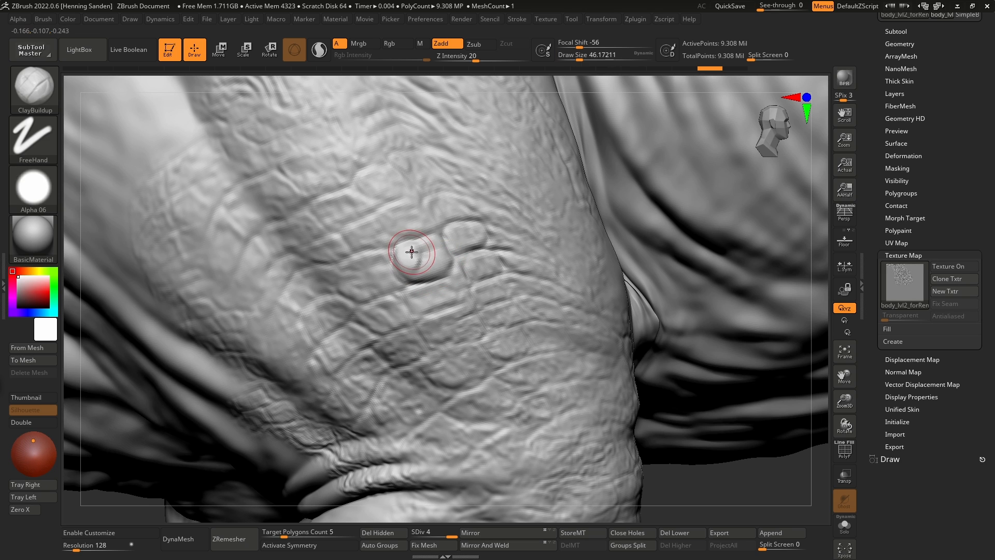
# - Build up individual scales in the middle of the thigh's scale patch with ClayBuildup, enlarging the draw size to about 54
pyautogui.keyDown('shift'); pyautogui.moveTo(411, 252); pyautogui.dragTo(455, 261); pyautogui.keyUp('shift')
pyautogui.hotkey('ctrl', 'z')
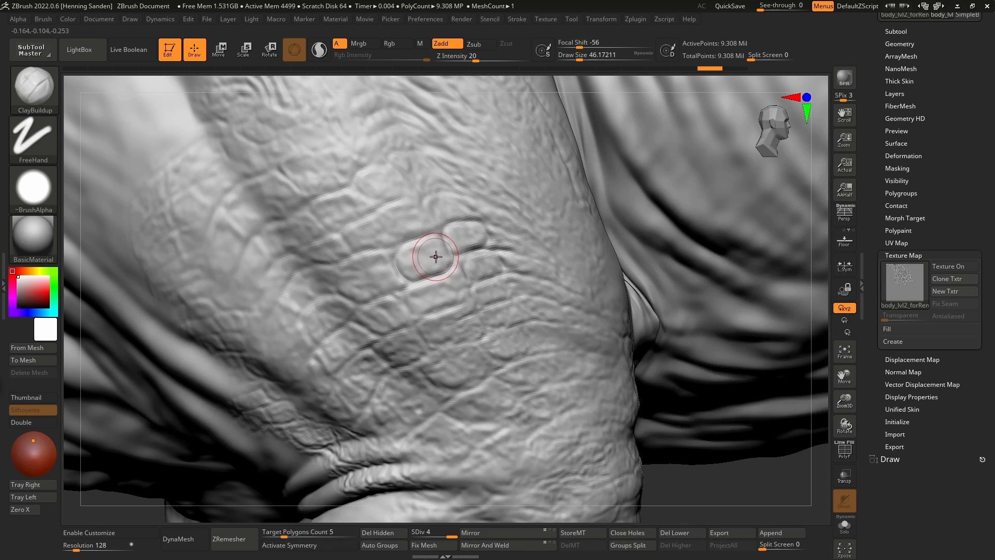
pyautogui.moveTo(416, 263); pyautogui.dragTo(414, 264)
pyautogui.moveTo(382, 271)
pyautogui.mouseDown()
pyautogui.moveTo(355, 281)
pyautogui.moveTo(376, 270)
pyautogui.moveTo(361, 272)
pyautogui.moveTo(395, 311)
pyautogui.moveTo(377, 311)
pyautogui.moveTo(455, 295)
pyautogui.moveTo(455, 285)
pyautogui.moveTo(462, 296)
pyautogui.moveTo(511, 284)
pyautogui.moveTo(478, 297)
pyautogui.moveTo(466, 330)
pyautogui.moveTo(436, 331)
pyautogui.moveTo(439, 323)
pyautogui.mouseUp()
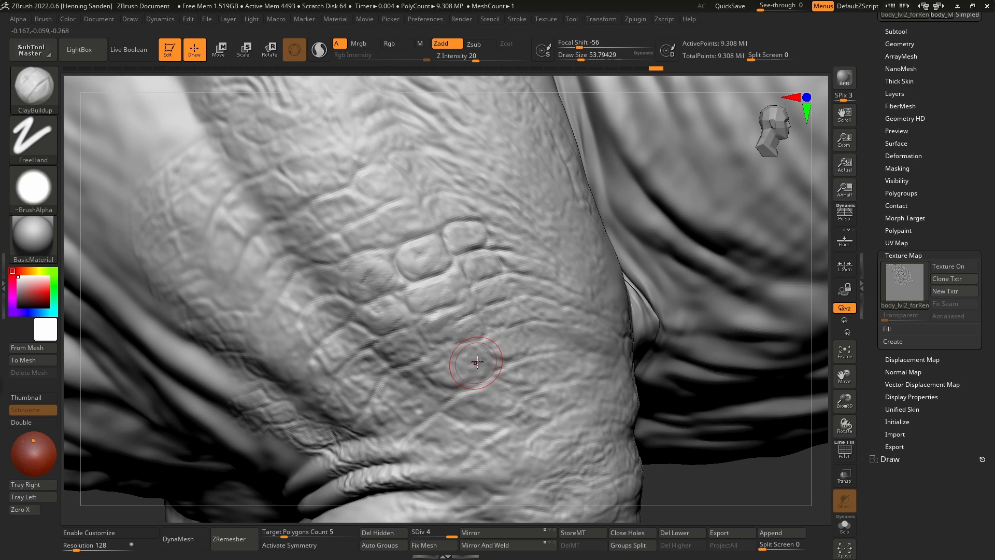
pyautogui.moveTo(476, 361)
pyautogui.mouseDown()
pyautogui.moveTo(457, 371)
pyautogui.moveTo(400, 337)
pyautogui.mouseUp()
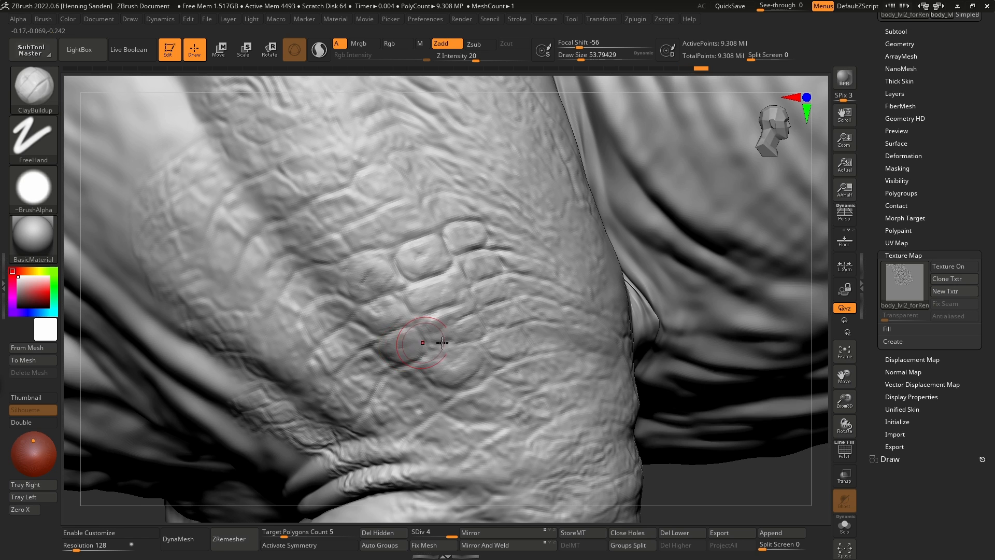
pyautogui.moveTo(461, 315); pyautogui.dragTo(466, 314)
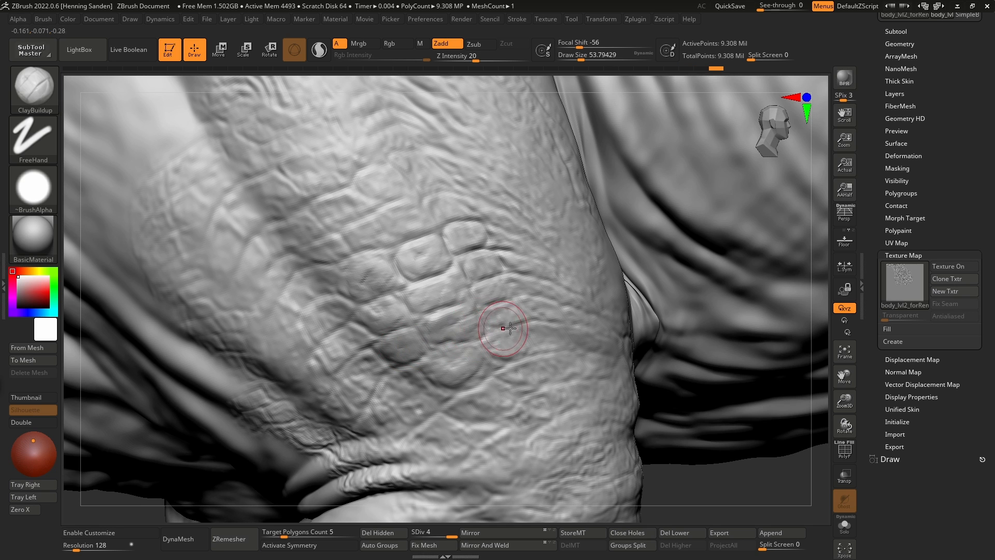
# - Raise more scales on the lower front side of the built-up cluster and reduce the ClayBuildup draw size to about 46
pyautogui.moveTo(504, 330); pyautogui.dragTo(522, 315, button='right')
pyautogui.moveTo(519, 316); pyautogui.dragTo(499, 312)
pyautogui.moveTo(528, 345)
pyautogui.mouseDown()
pyautogui.moveTo(514, 339)
pyautogui.moveTo(523, 342)
pyautogui.mouseUp()
pyautogui.keyDown('alt'); pyautogui.moveTo(440, 225); pyautogui.dragTo(446, 297, button='right'); pyautogui.keyUp('alt')
pyautogui.press('s')
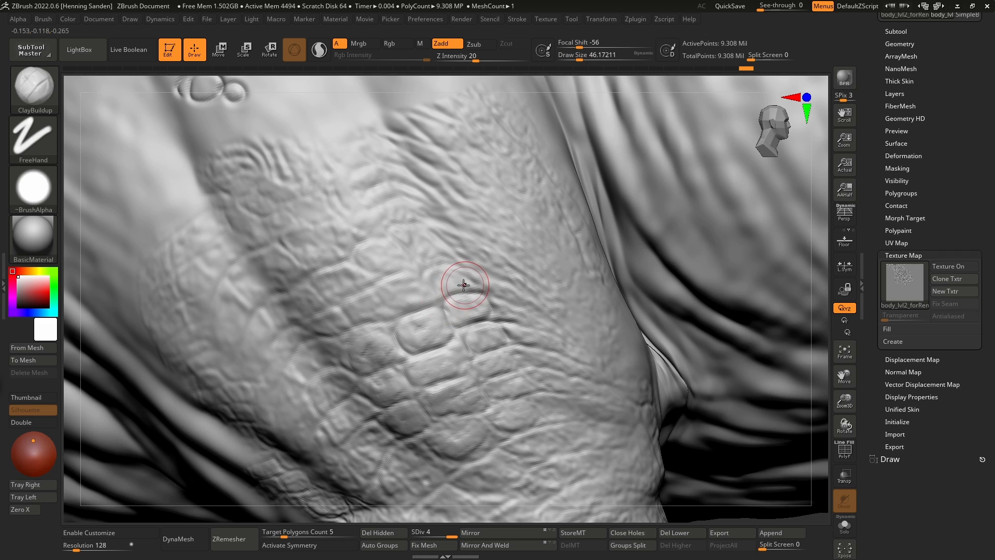
# - Carve grooves around the scales just above the raised cluster using the DamStandard brush, reducing its draw size to about 25
pyautogui.press('b')
pyautogui.press('d')
pyautogui.press('s')
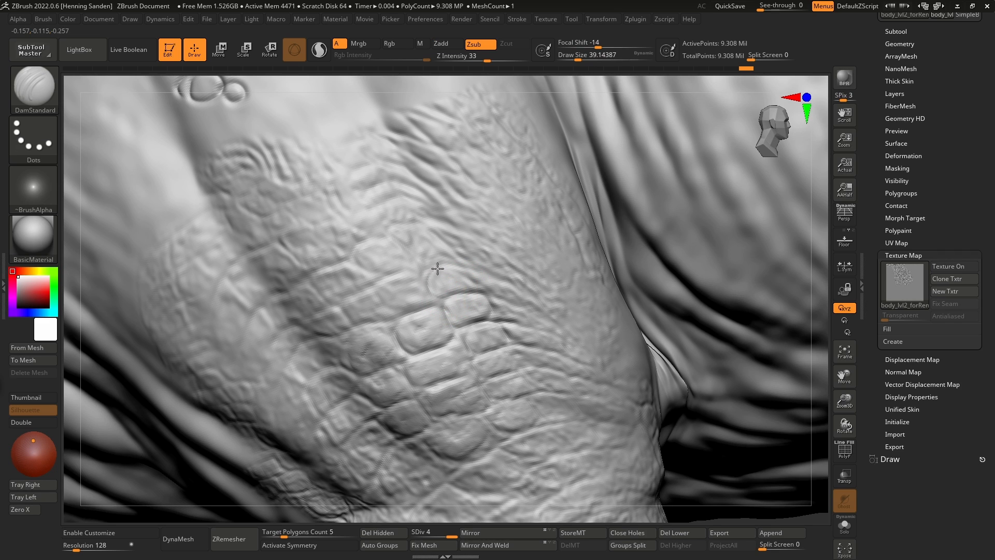
pyautogui.moveTo(430, 269)
pyautogui.mouseDown()
pyautogui.moveTo(440, 302)
pyautogui.moveTo(397, 316)
pyautogui.mouseUp()
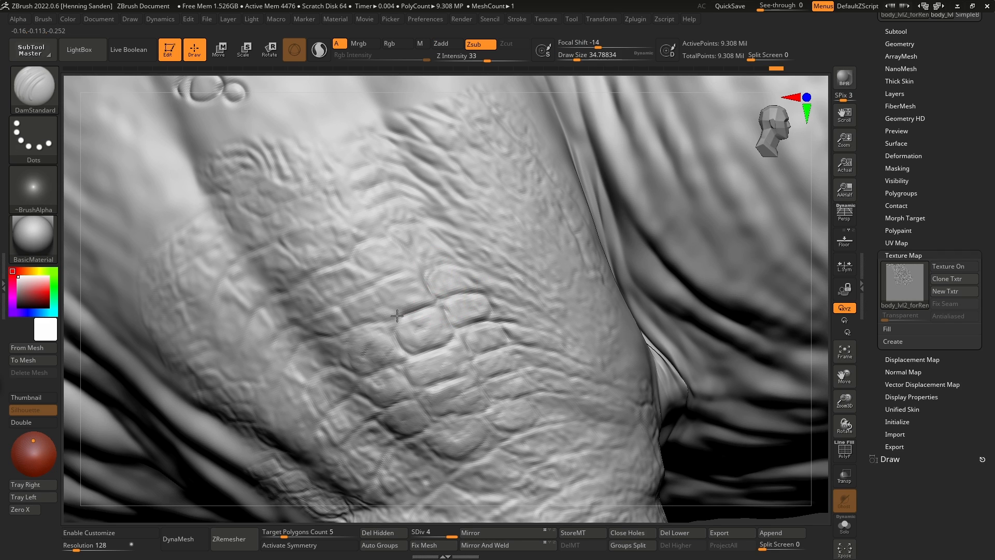
pyautogui.moveTo(425, 276); pyautogui.dragTo(428, 282)
pyautogui.moveTo(573, 305)
pyautogui.mouseDown(button='right')
pyautogui.moveTo(513, 311)
pyautogui.moveTo(550, 320)
pyautogui.mouseUp(button='right')
pyautogui.moveTo(510, 324)
pyautogui.mouseDown()
pyautogui.moveTo(496, 319)
pyautogui.moveTo(536, 321)
pyautogui.moveTo(483, 289)
pyautogui.moveTo(495, 303)
pyautogui.mouseUp()
pyautogui.moveTo(481, 297)
pyautogui.mouseDown()
pyautogui.moveTo(495, 302)
pyautogui.moveTo(485, 294)
pyautogui.mouseUp()
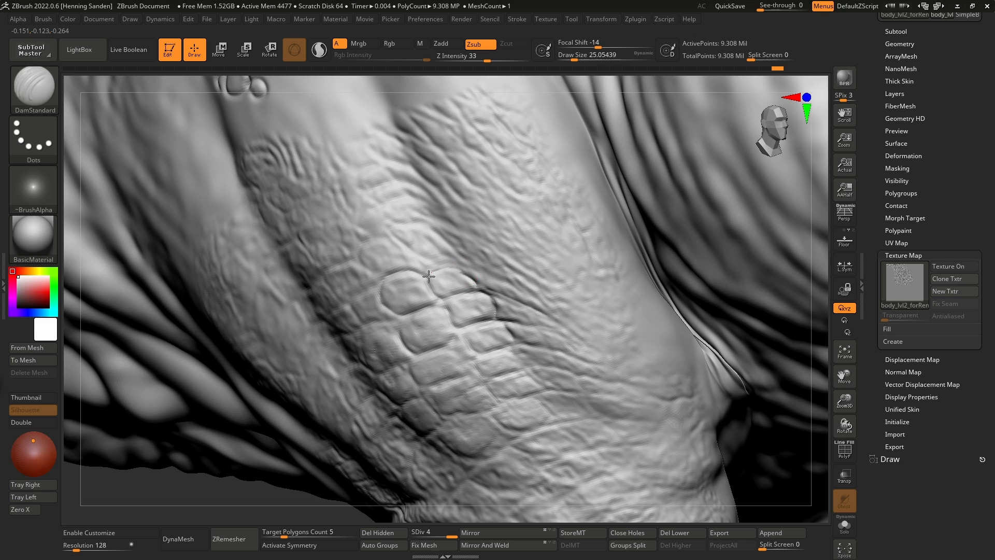
# - Outline the rounded scale at the top of the cluster and the elongated scales behind it with DamStandard
pyautogui.moveTo(428, 277); pyautogui.dragTo(392, 275)
pyautogui.moveTo(393, 275); pyautogui.dragTo(423, 275, button='right')
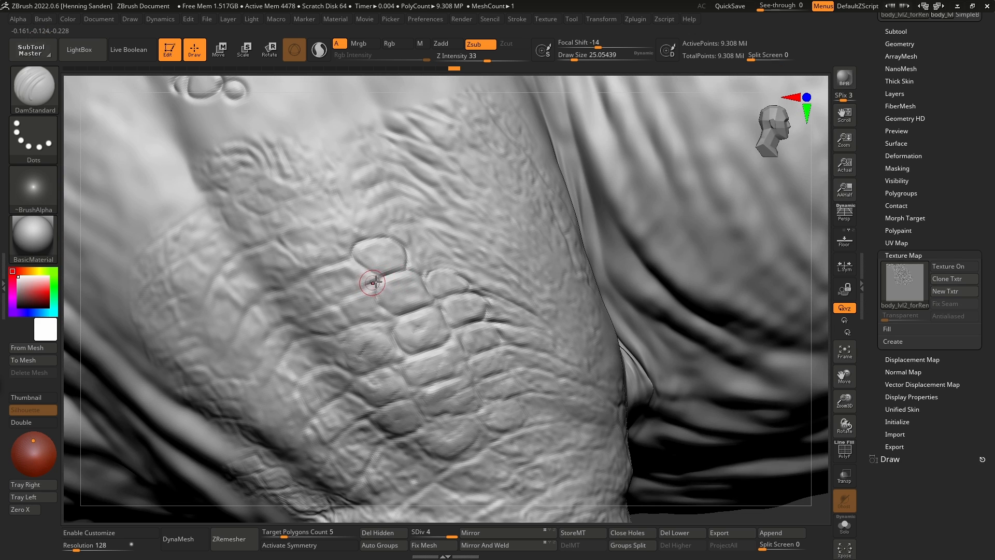
pyautogui.moveTo(379, 280); pyautogui.dragTo(346, 293)
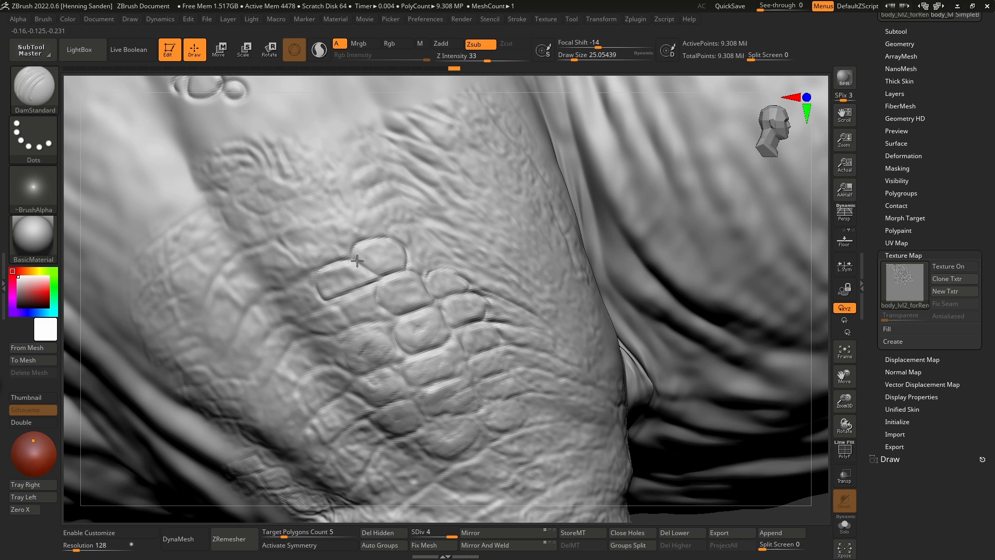
pyautogui.moveTo(357, 261); pyautogui.dragTo(350, 257)
pyautogui.moveTo(339, 223); pyautogui.dragTo(289, 232)
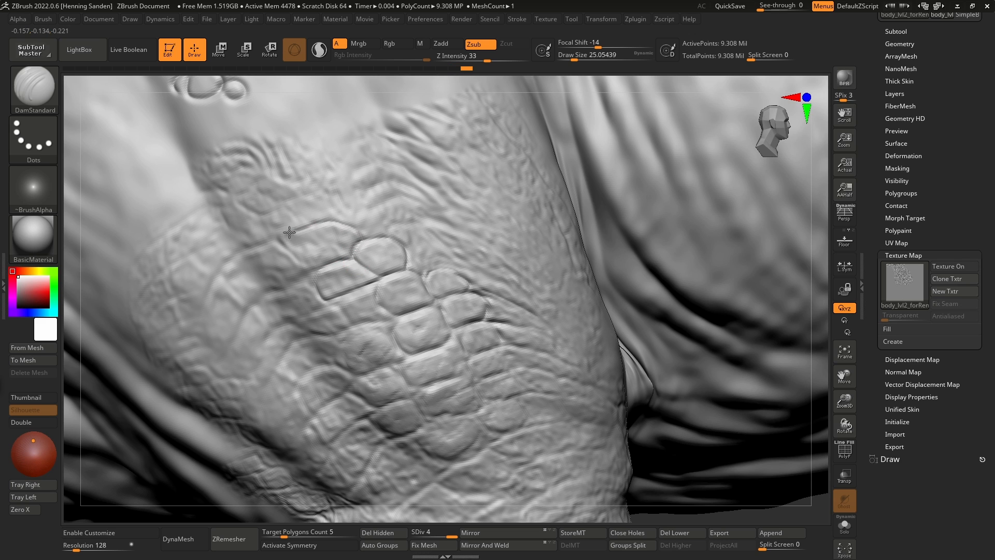
# - Carve the outline of the large elongated scale at the cluster's upper rear end and of the small scales beneath that row
pyautogui.moveTo(322, 271); pyautogui.dragTo(309, 269, button='right')
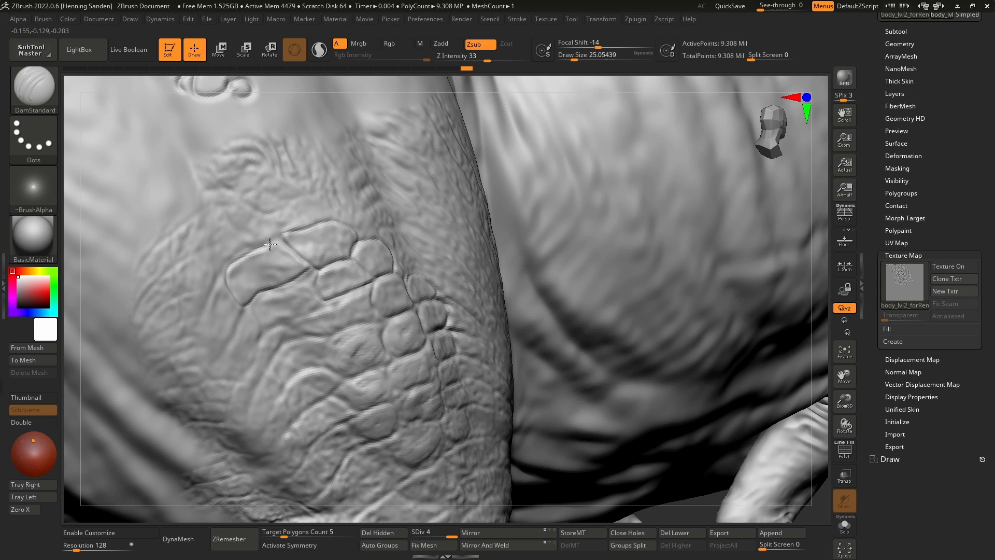
pyautogui.moveTo(270, 245); pyautogui.dragTo(283, 242)
pyautogui.moveTo(295, 283)
pyautogui.mouseDown(button='right')
pyautogui.moveTo(303, 283)
pyautogui.moveTo(289, 289)
pyautogui.mouseUp(button='right')
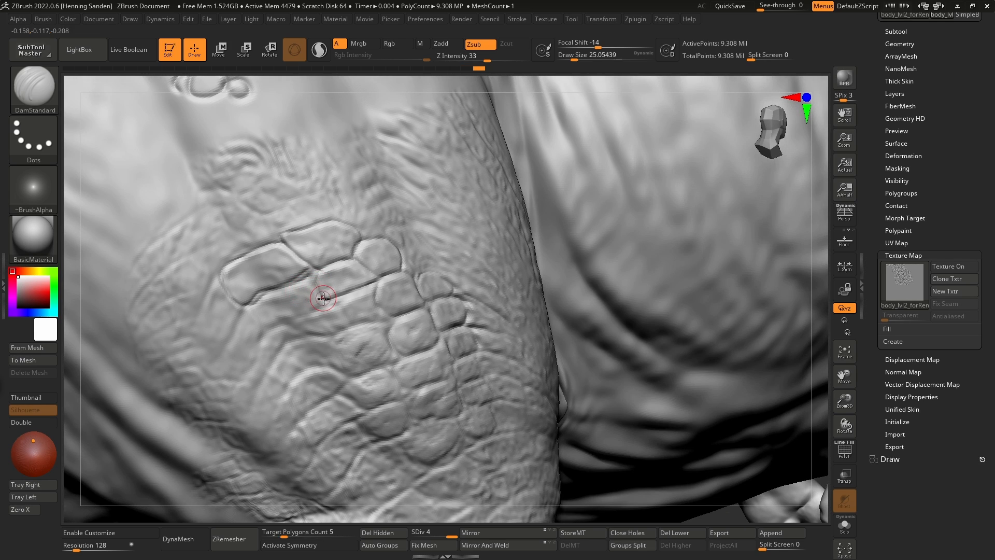
pyautogui.moveTo(337, 294)
pyautogui.mouseDown()
pyautogui.moveTo(357, 322)
pyautogui.moveTo(370, 283)
pyautogui.mouseUp()
# - Deepen the grooves around the cluster's central scales and outline the neighbouring scale on their front side
pyautogui.moveTo(414, 298); pyautogui.dragTo(422, 305, button='right')
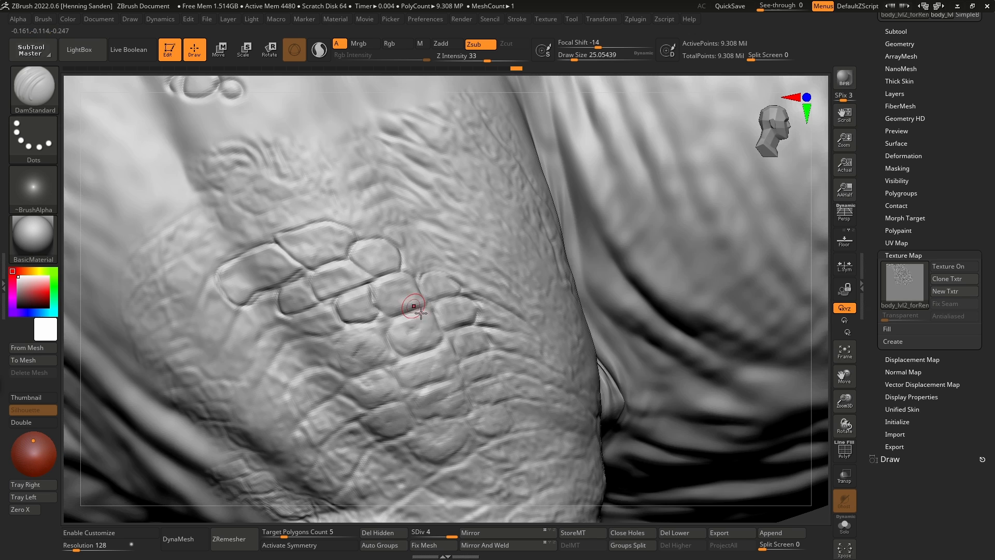
pyautogui.moveTo(396, 314)
pyautogui.mouseDown()
pyautogui.moveTo(390, 331)
pyautogui.moveTo(421, 351)
pyautogui.mouseUp()
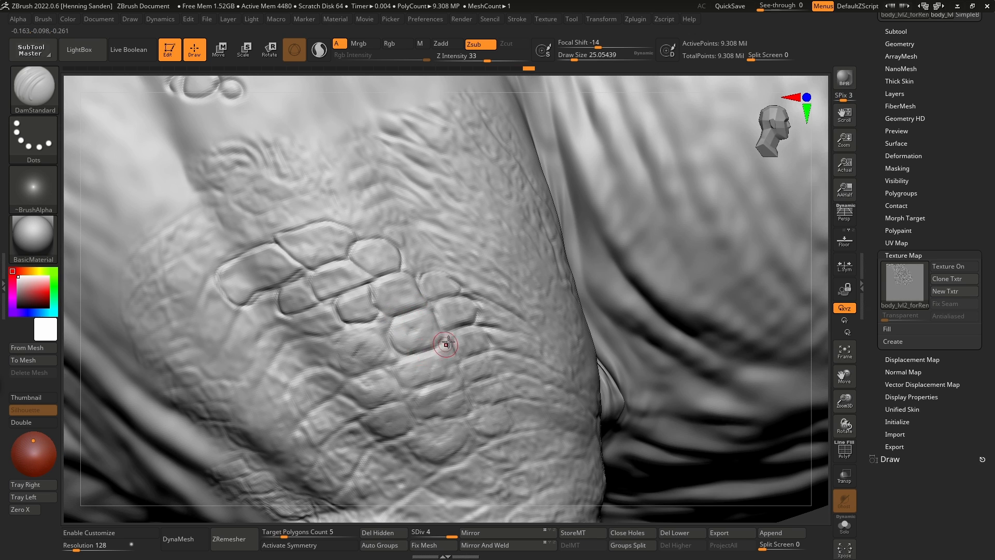
pyautogui.moveTo(444, 340); pyautogui.dragTo(450, 338, button='right')
pyautogui.moveTo(439, 337); pyautogui.dragTo(434, 346)
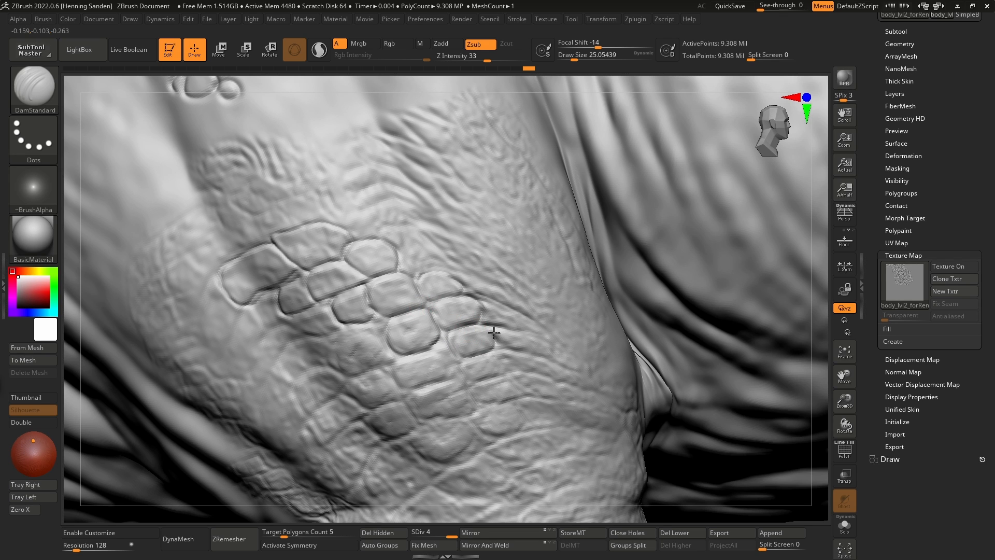
pyautogui.moveTo(465, 325); pyautogui.dragTo(416, 349, button='right')
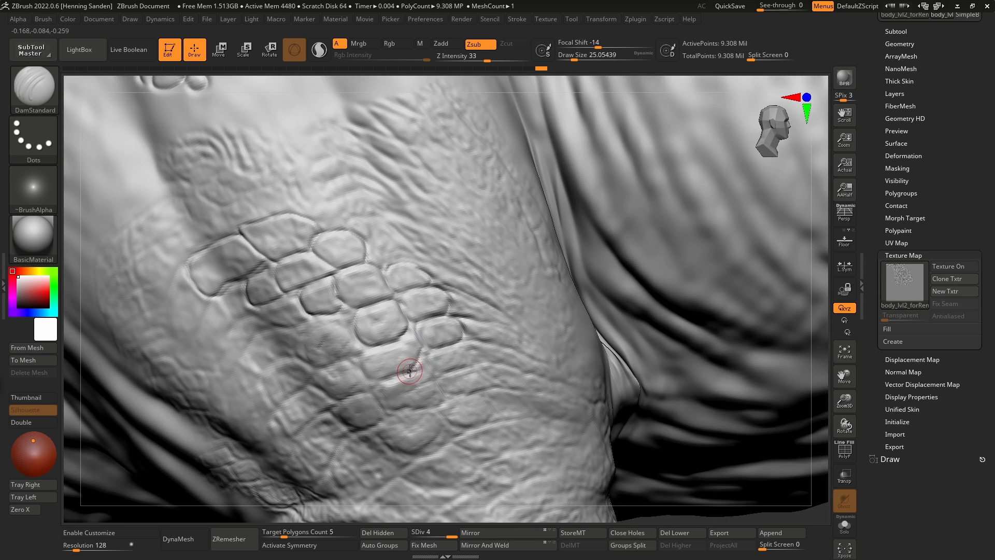
# - Outline the wide scale below the central one and the two small scales at its lower front
pyautogui.moveTo(409, 371); pyautogui.dragTo(375, 379)
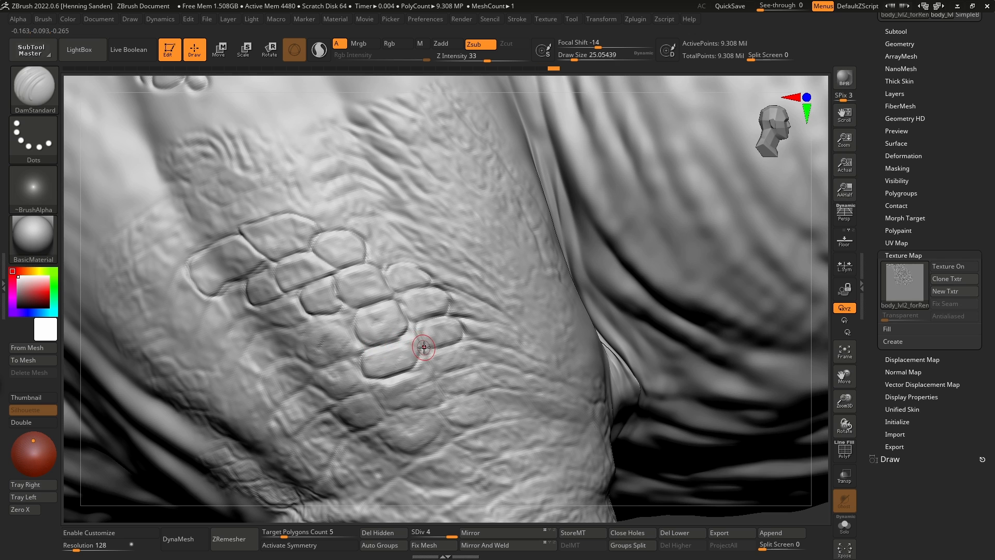
pyautogui.moveTo(388, 355); pyautogui.dragTo(466, 308, button='right')
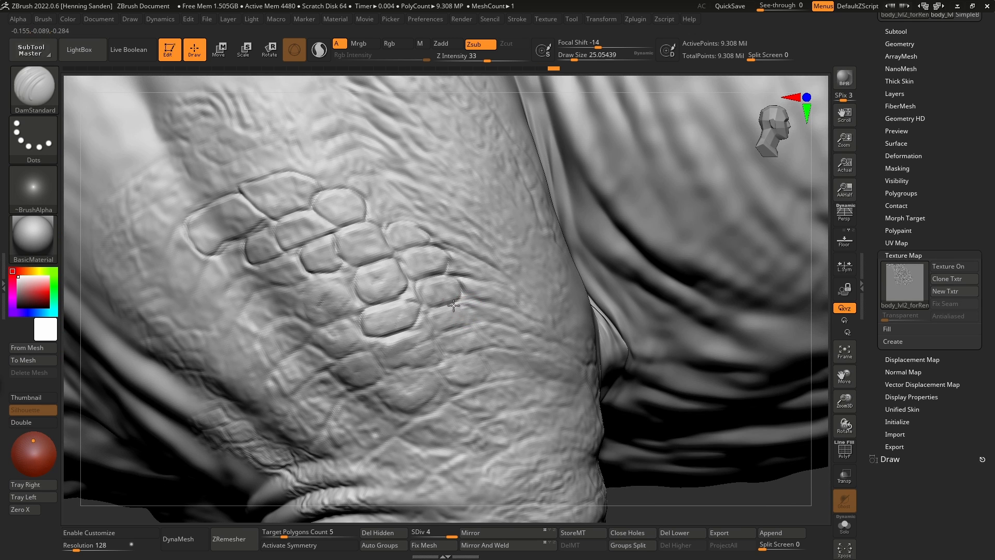
pyautogui.moveTo(475, 315)
pyautogui.mouseDown()
pyautogui.moveTo(469, 327)
pyautogui.moveTo(425, 318)
pyautogui.moveTo(433, 310)
pyautogui.mouseUp()
pyautogui.moveTo(427, 318); pyautogui.dragTo(432, 335, button='right')
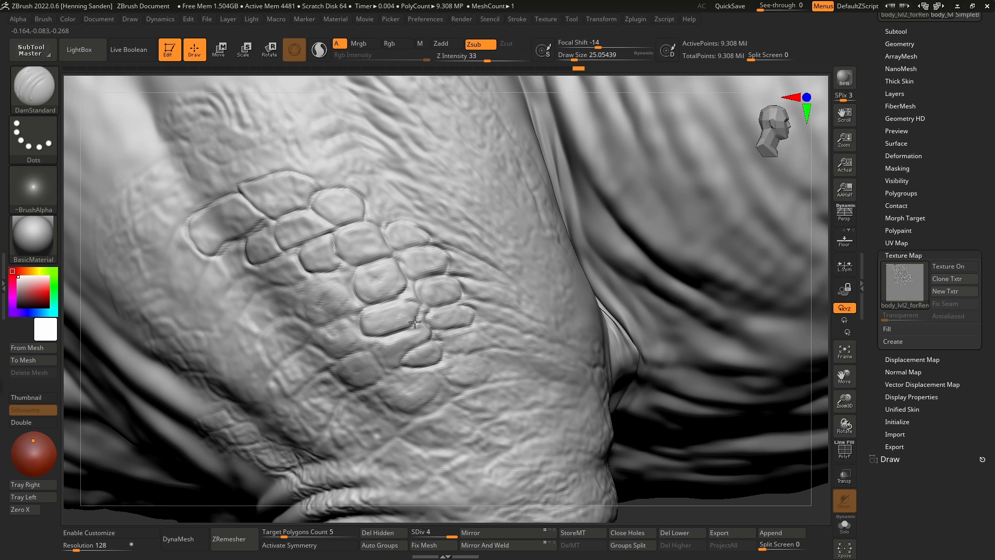
# - Carve the grooves around the lower scales and the scales along the cluster's rear side with DamStandard
pyautogui.moveTo(415, 322); pyautogui.dragTo(400, 360, button='right')
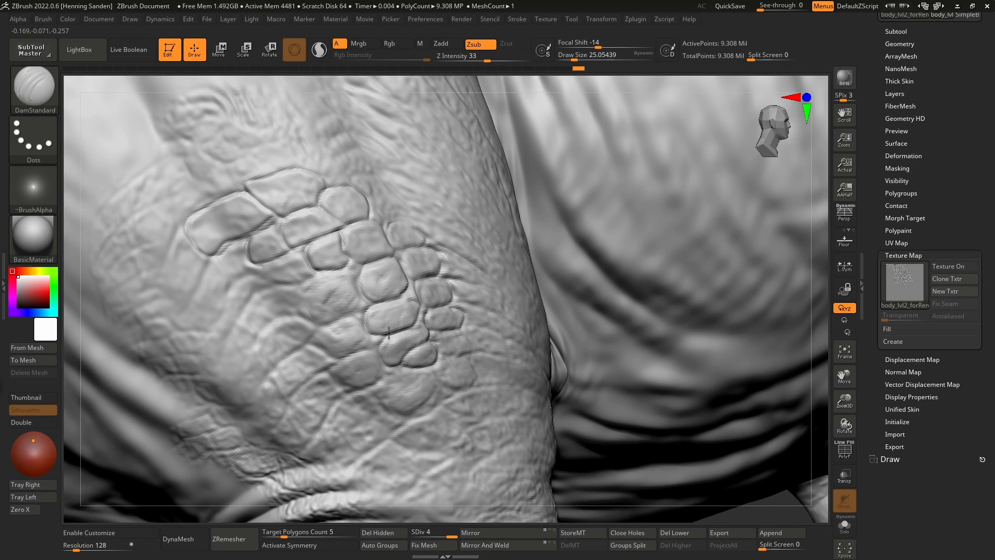
pyautogui.moveTo(388, 333); pyautogui.dragTo(384, 342)
pyautogui.moveTo(382, 346); pyautogui.dragTo(377, 347, button='right')
pyautogui.moveTo(377, 347)
pyautogui.mouseDown()
pyautogui.moveTo(360, 351)
pyautogui.moveTo(347, 315)
pyautogui.mouseUp()
pyautogui.moveTo(346, 314); pyautogui.dragTo(358, 316, button='right')
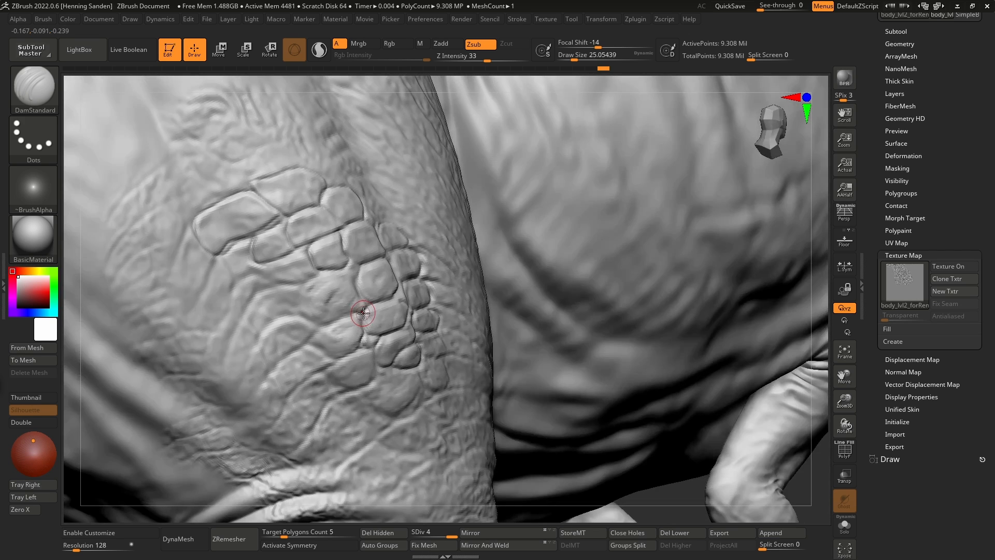
pyautogui.moveTo(360, 315); pyautogui.dragTo(323, 323)
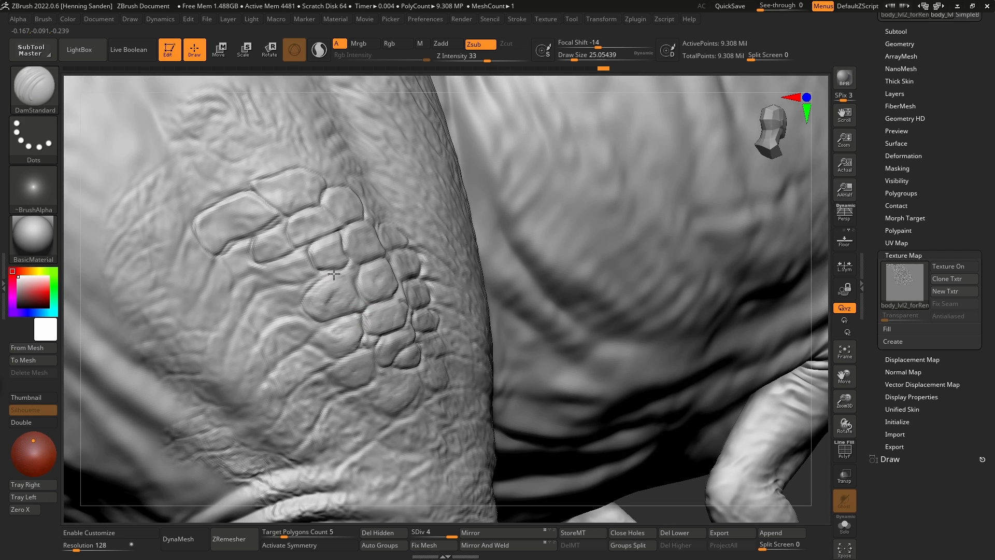
pyautogui.moveTo(355, 271)
pyautogui.mouseDown(button='right')
pyautogui.moveTo(285, 280)
pyautogui.moveTo(304, 282)
pyautogui.mouseUp(button='right')
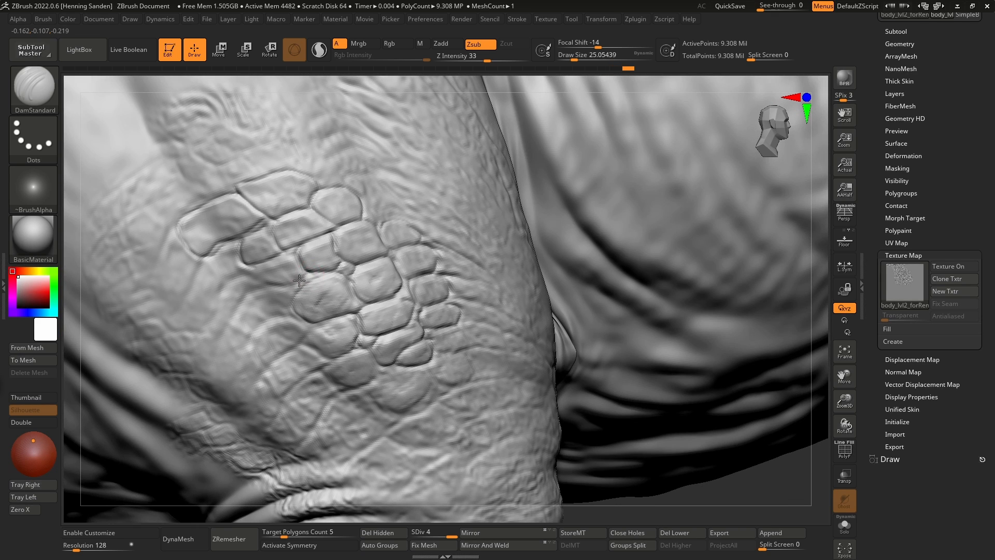
pyautogui.moveTo(253, 274); pyautogui.dragTo(260, 263)
# - Set the DamStandard draw size to about 27 and carve narrow scales extending toward the front of the thigh, plus two below them
pyautogui.moveTo(334, 275)
pyautogui.keyDown('ctrl'); pyautogui.mouseDown(button='right')
pyautogui.moveTo(291, 229)
pyautogui.moveTo(394, 301)
pyautogui.moveTo(368, 289)
pyautogui.mouseUp(button='right'); pyautogui.keyUp('ctrl')
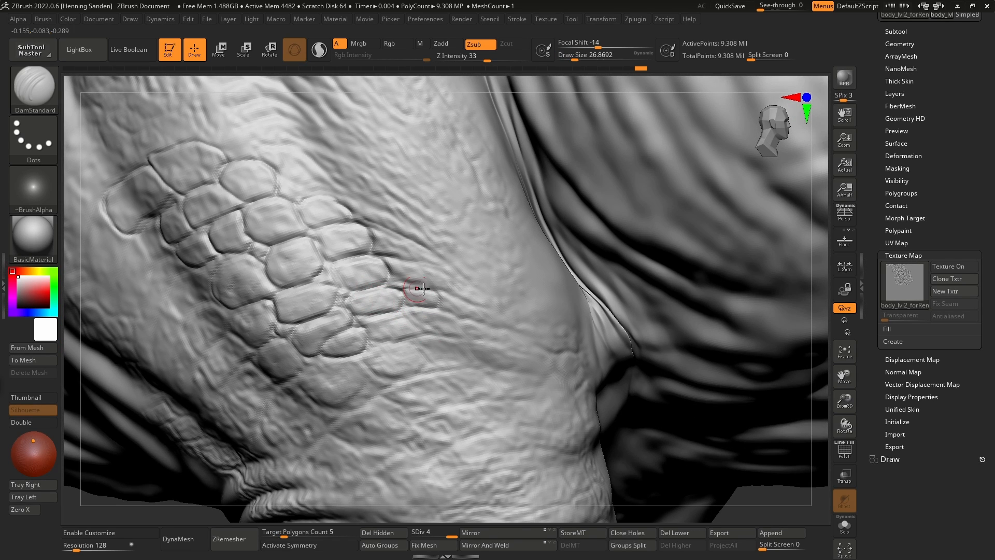
pyautogui.moveTo(423, 288)
pyautogui.mouseDown()
pyautogui.moveTo(434, 304)
pyautogui.moveTo(419, 287)
pyautogui.mouseUp()
pyautogui.moveTo(375, 312); pyautogui.dragTo(400, 328, button='right')
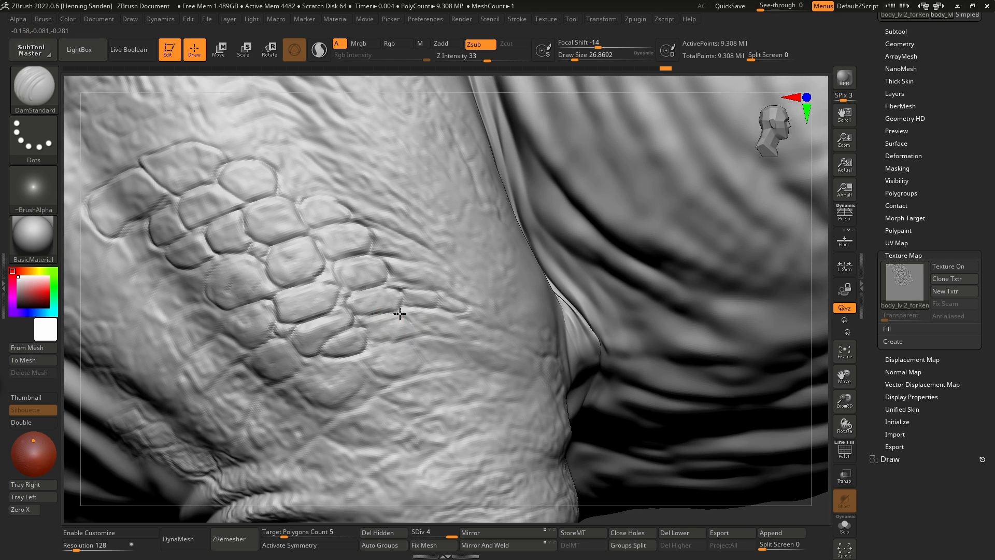
pyautogui.moveTo(415, 332)
pyautogui.mouseDown()
pyautogui.moveTo(375, 340)
pyautogui.moveTo(354, 314)
pyautogui.mouseUp()
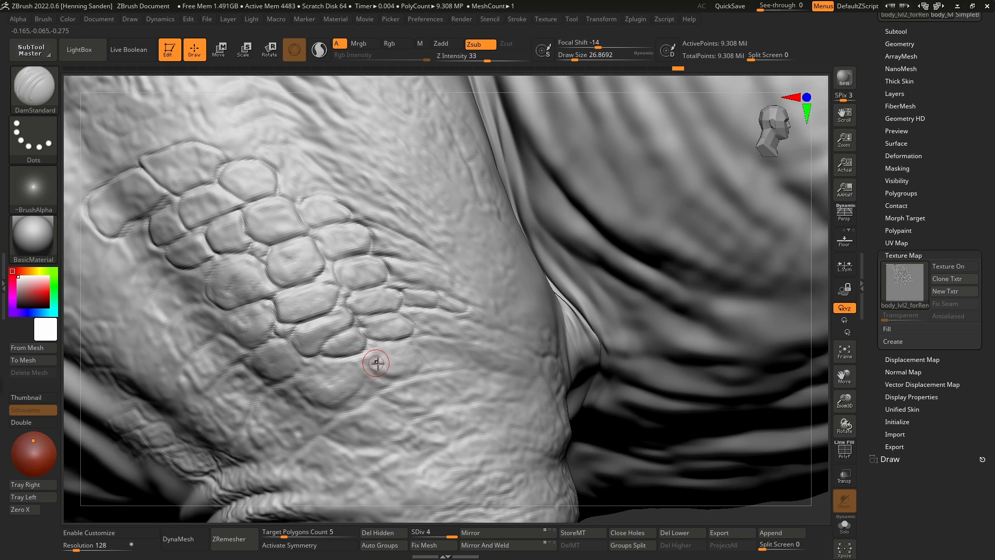
pyautogui.moveTo(423, 356)
pyautogui.mouseDown()
pyautogui.moveTo(425, 367)
pyautogui.moveTo(372, 375)
pyautogui.mouseUp()
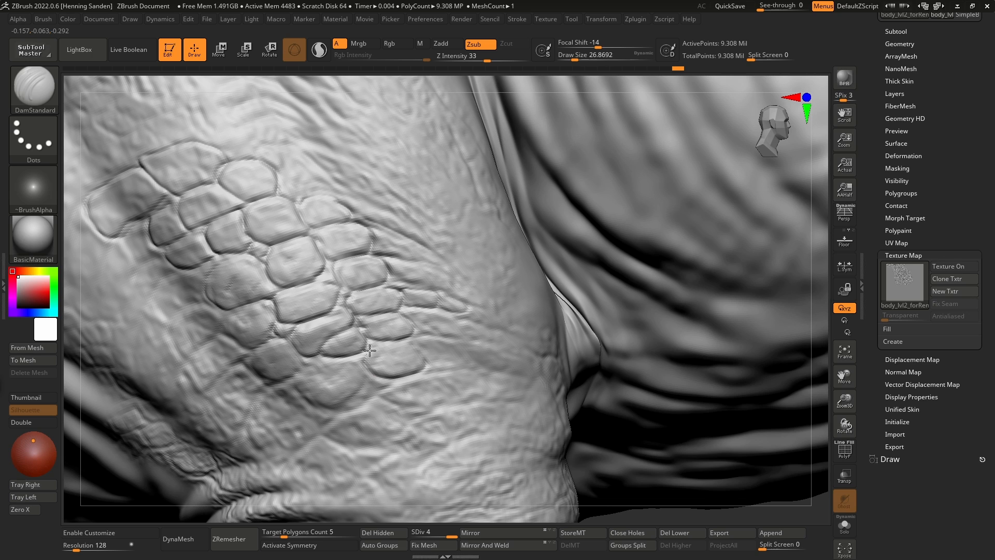
# - Switch back to ClayBuildup, set the draw size to about 54 and add volume to the lower scales of the cluster
pyautogui.press('b')
pyautogui.press('c')
pyautogui.press('b')
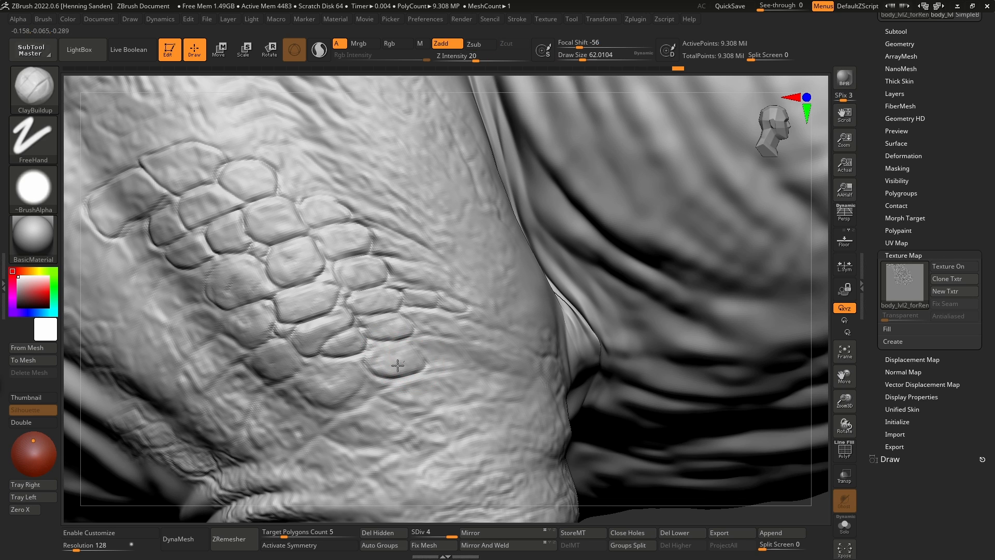
pyautogui.moveTo(397, 366)
pyautogui.mouseDown()
pyautogui.moveTo(395, 349)
pyautogui.moveTo(307, 346)
pyautogui.mouseUp()
pyautogui.press('[')
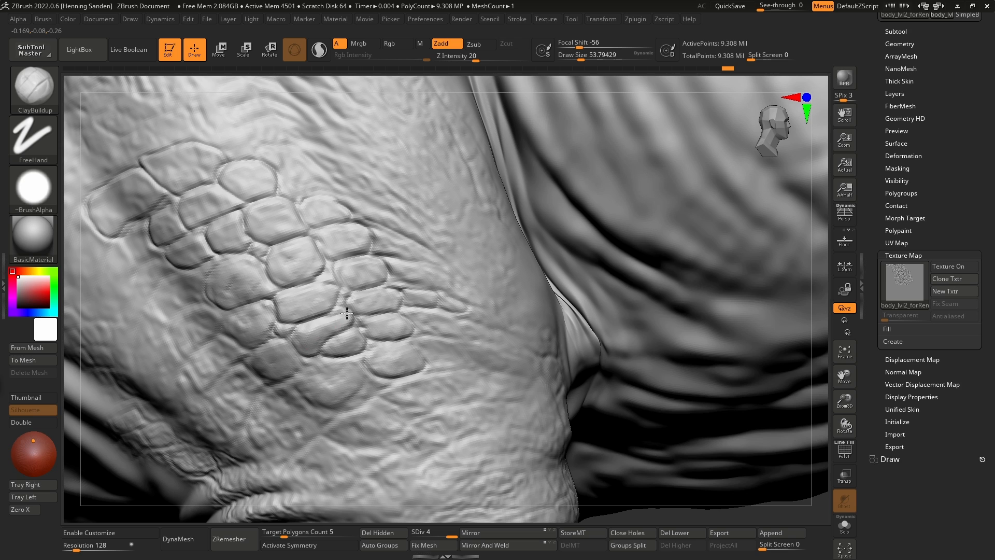
pyautogui.moveTo(330, 295); pyautogui.dragTo(288, 303)
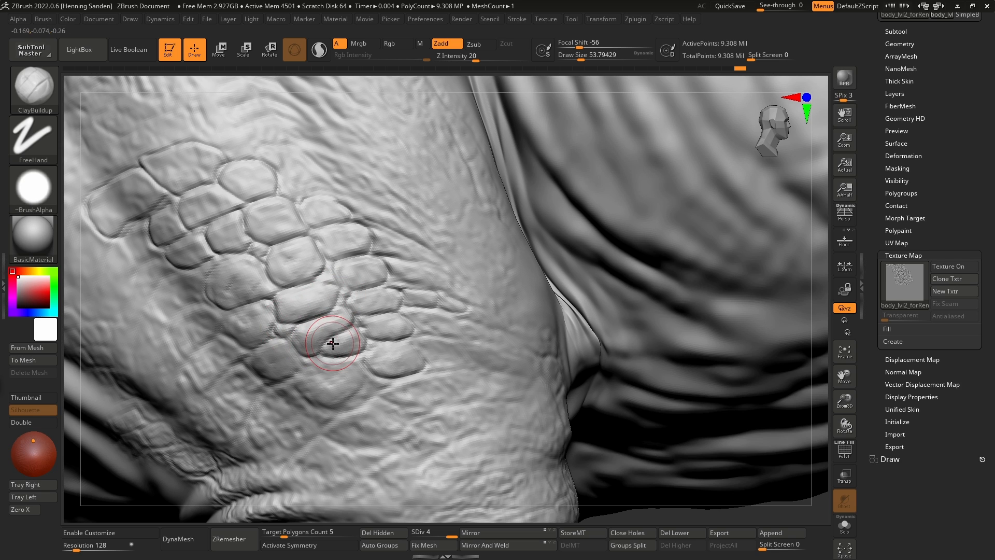
# - Switch to the Clay brush, lower the Z Intensity to 24 and draw size to about 35, and build up the cluster's front scales
pyautogui.press('b')
pyautogui.press('c')
pyautogui.press('l')
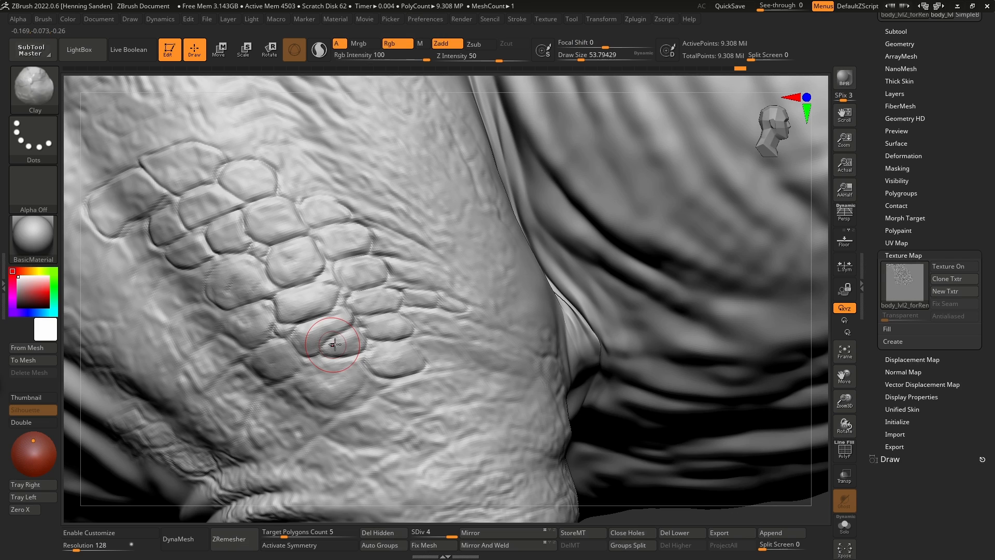
pyautogui.moveTo(381, 301)
pyautogui.mouseDown()
pyautogui.moveTo(364, 298)
pyautogui.moveTo(381, 274)
pyautogui.moveTo(353, 278)
pyautogui.moveTo(362, 276)
pyautogui.mouseUp()
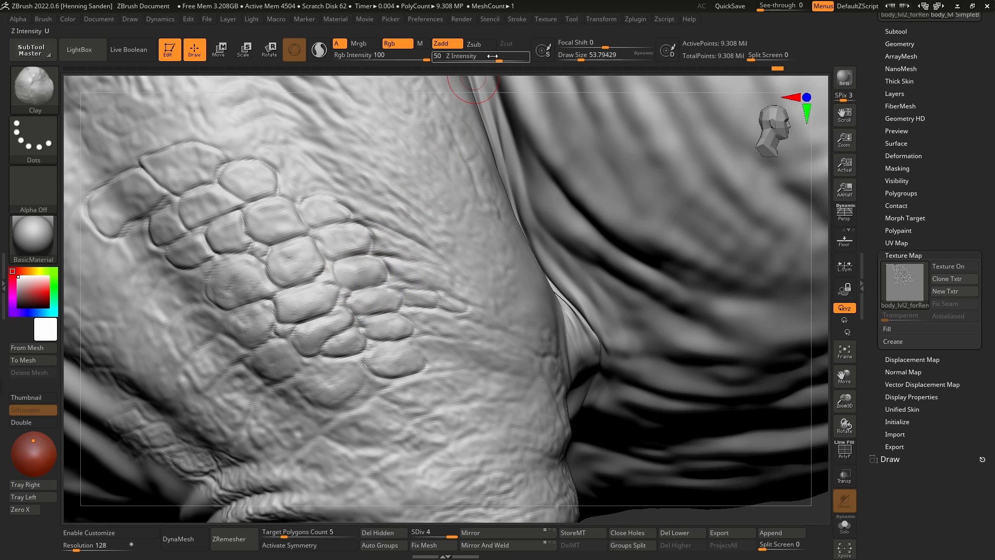
pyautogui.click(480, 58)
pyautogui.moveTo(364, 233); pyautogui.dragTo(355, 245, button='right')
pyautogui.press('[')
pyautogui.moveTo(358, 240); pyautogui.dragTo(337, 239)
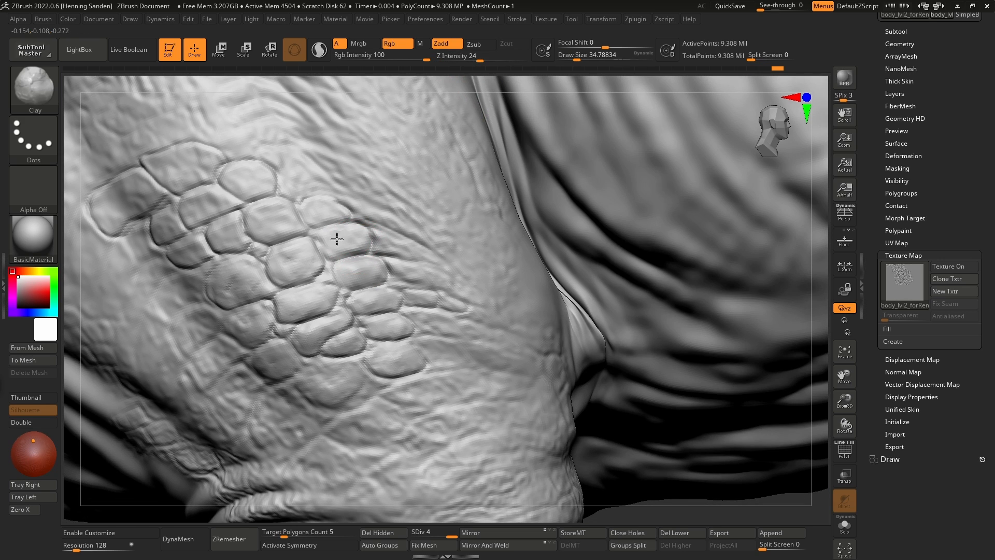
# - Smooth the surfaces of the cluster's central, upper, rear and lowest scales
pyautogui.keyDown('shift'); pyautogui.moveTo(296, 268); pyautogui.dragTo(286, 262); pyautogui.keyUp('shift')
pyautogui.keyDown('shift'); pyautogui.moveTo(290, 226); pyautogui.dragTo(266, 222); pyautogui.keyUp('shift')
pyautogui.keyDown('shift'); pyautogui.moveTo(240, 181); pyautogui.dragTo(248, 185); pyautogui.keyUp('shift')
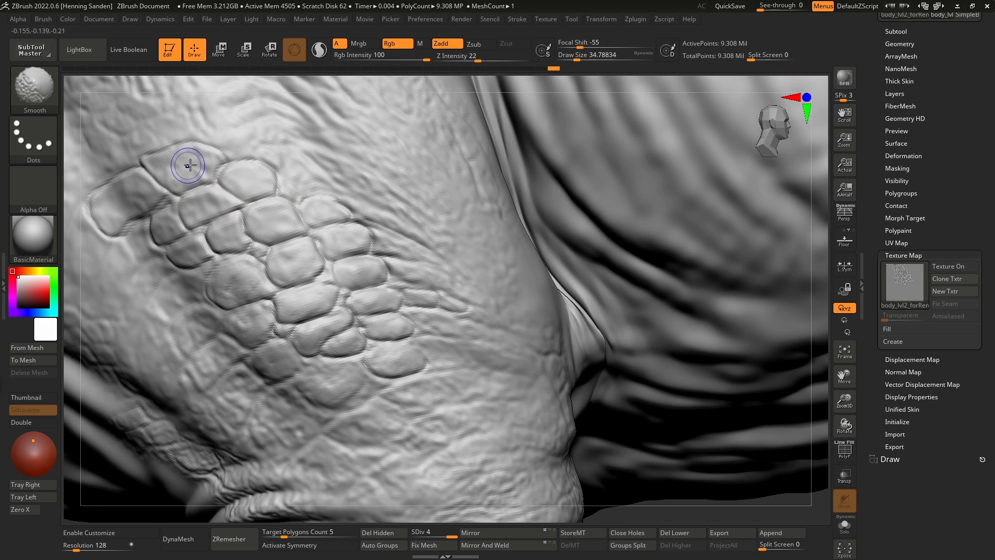
pyautogui.keyDown('shift'); pyautogui.moveTo(189, 164); pyautogui.dragTo(191, 169); pyautogui.keyUp('shift')
pyautogui.keyDown('shift'); pyautogui.moveTo(142, 191); pyautogui.dragTo(125, 200); pyautogui.keyUp('shift')
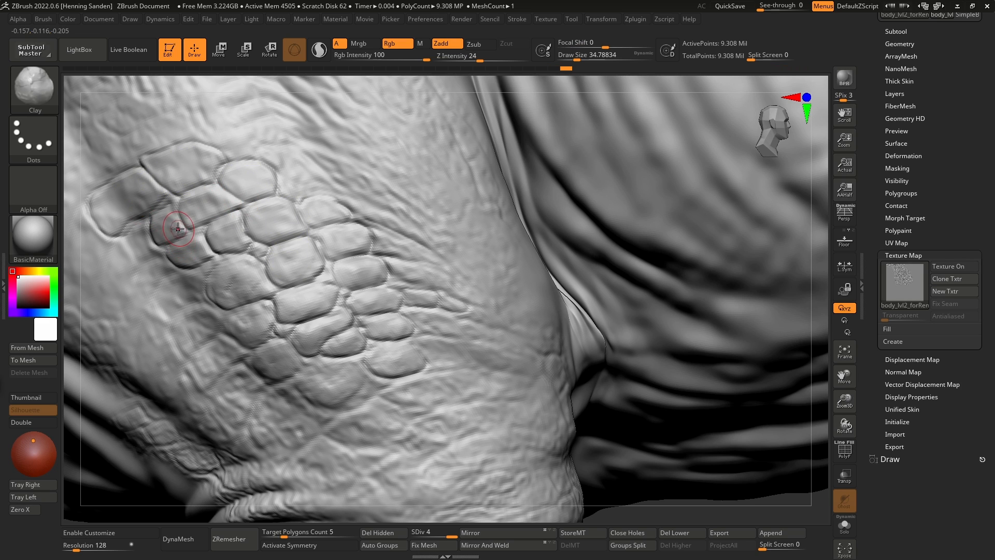
pyautogui.keyDown('shift'); pyautogui.moveTo(207, 212); pyautogui.dragTo(201, 202); pyautogui.keyUp('shift')
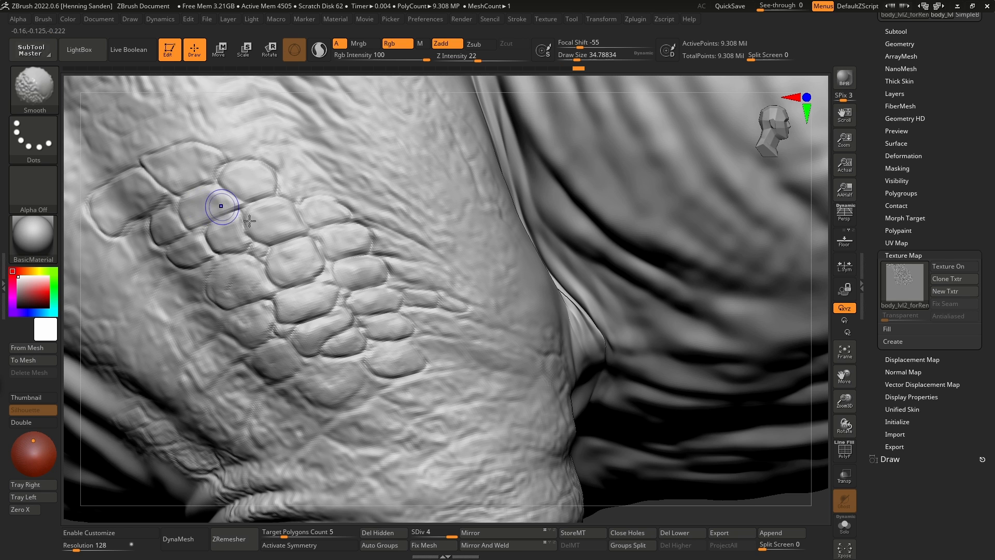
pyautogui.keyDown('shift'); pyautogui.moveTo(256, 321); pyautogui.dragTo(230, 325); pyautogui.keyUp('shift')
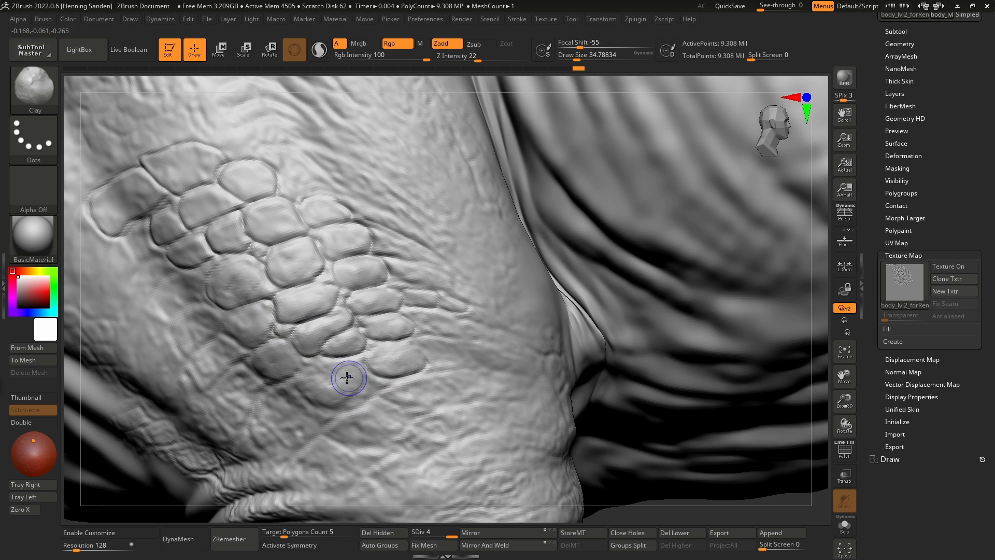
pyautogui.keyDown('shift'); pyautogui.moveTo(349, 378); pyautogui.dragTo(320, 383); pyautogui.keyUp('shift')
# - Switch to DamStandard with a draw size of about 22 and carve new scales at the cluster's lower front, refining the neighbouring grooves
pyautogui.moveTo(365, 389)
pyautogui.keyDown('ctrl'); pyautogui.mouseDown(button='right')
pyautogui.moveTo(356, 337)
pyautogui.moveTo(395, 351)
pyautogui.moveTo(380, 384)
pyautogui.moveTo(408, 380)
pyautogui.moveTo(428, 395)
pyautogui.mouseUp(button='right'); pyautogui.keyUp('ctrl')
pyautogui.press('b')
pyautogui.press('d')
pyautogui.press('s')
pyautogui.press('s')
pyautogui.moveTo(429, 398); pyautogui.dragTo(433, 390)
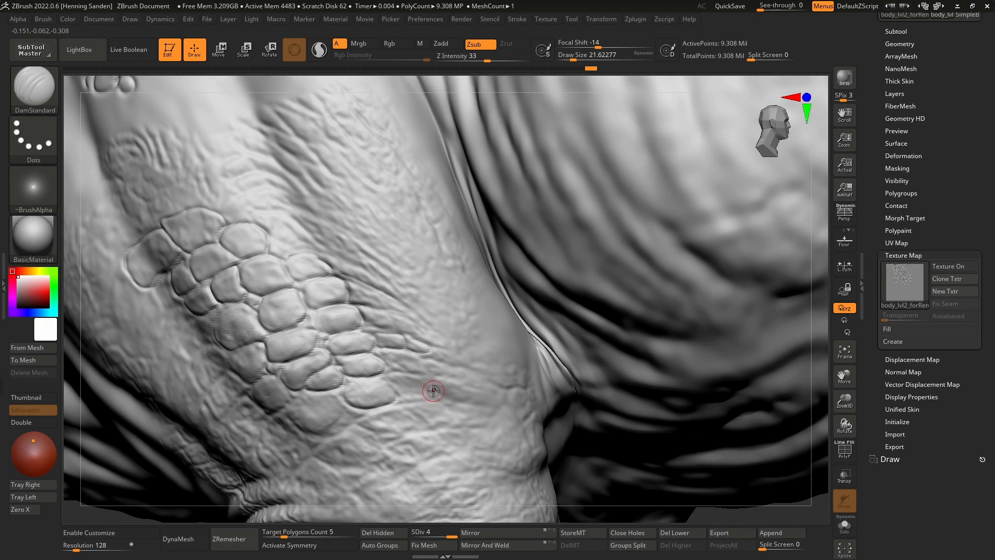
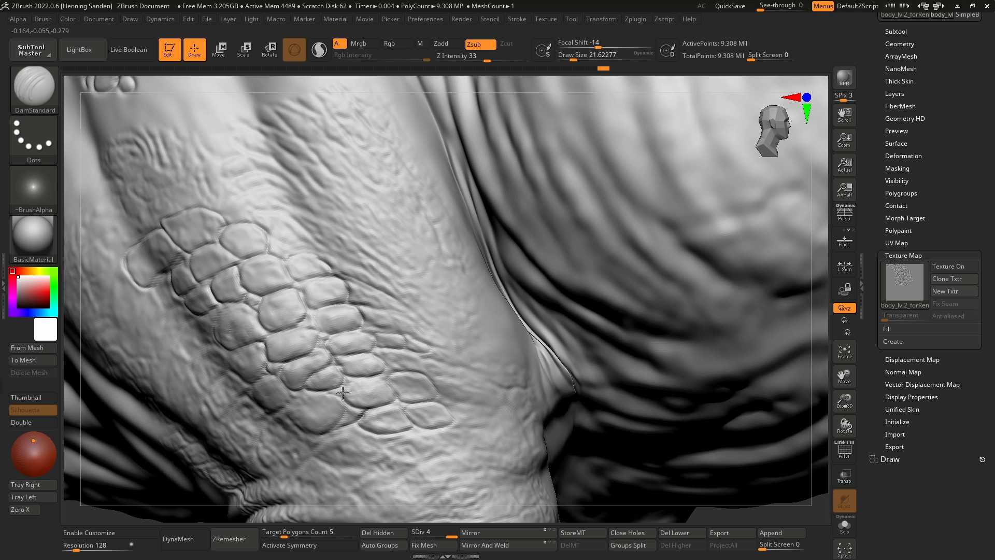
pyautogui.moveTo(343, 393); pyautogui.dragTo(336, 394)
pyautogui.moveTo(324, 360); pyautogui.dragTo(344, 360, button='right')
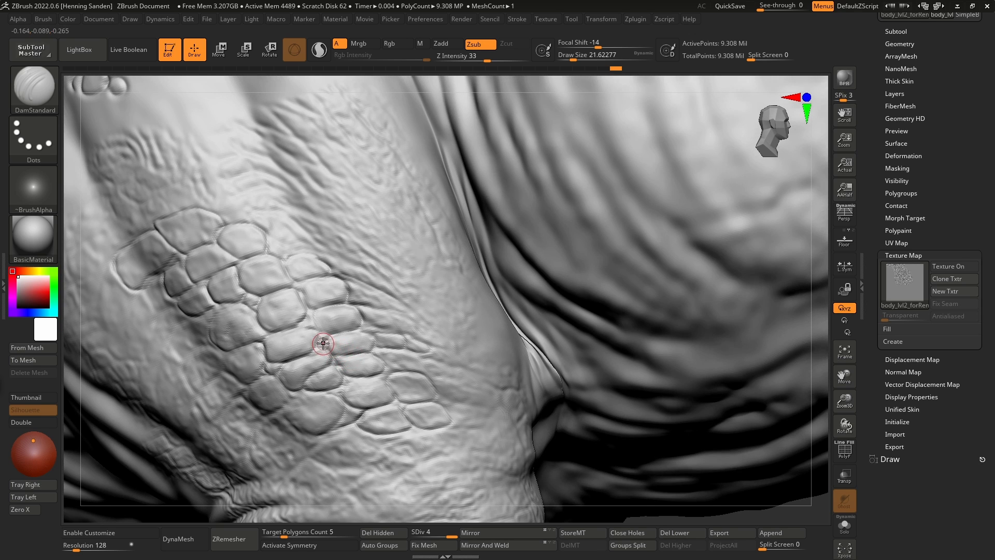
pyautogui.moveTo(323, 343); pyautogui.dragTo(324, 351)
pyautogui.moveTo(324, 351); pyautogui.dragTo(467, 386, button='right')
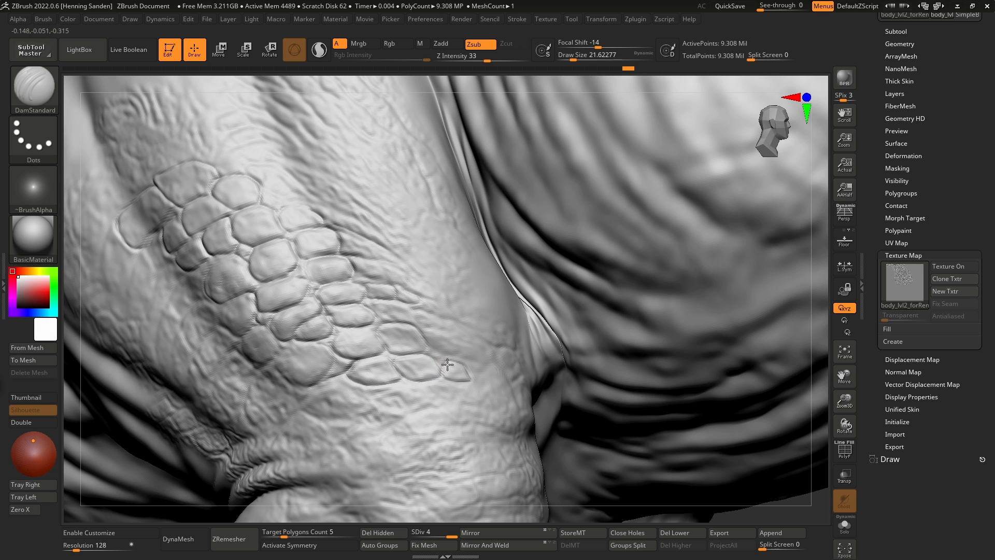
# - Carve a wide pointed scale under the cluster's lowest edge, plus two smaller scales in front of it
pyautogui.moveTo(366, 400); pyautogui.dragTo(369, 402)
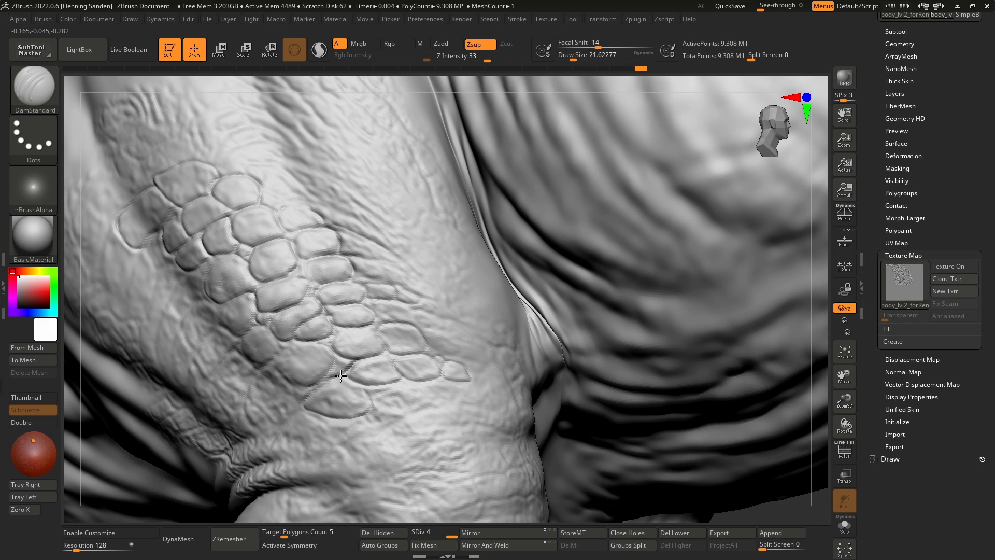
pyautogui.moveTo(341, 375)
pyautogui.mouseDown(button='right')
pyautogui.moveTo(409, 383)
pyautogui.moveTo(422, 400)
pyautogui.mouseUp(button='right')
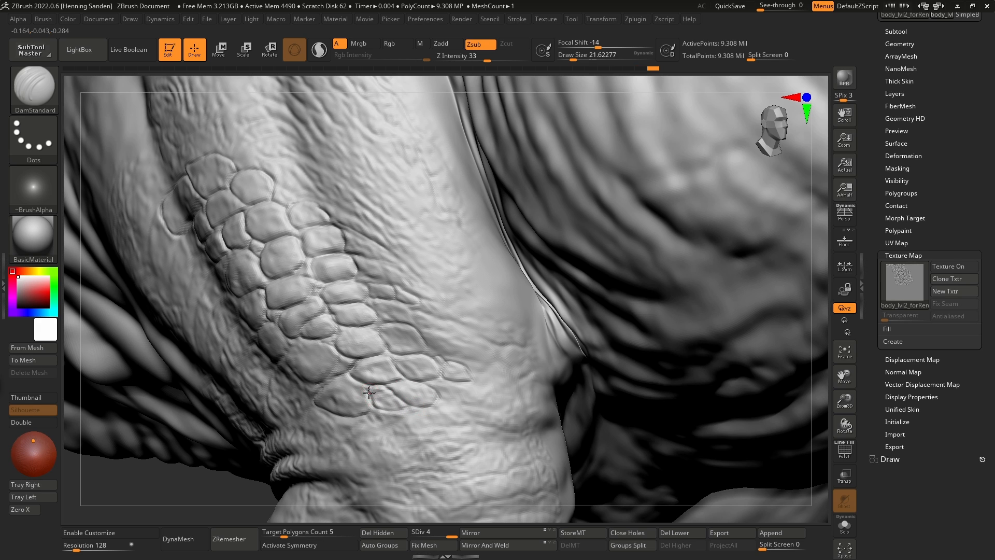
pyautogui.moveTo(355, 389); pyautogui.dragTo(363, 396, button='right')
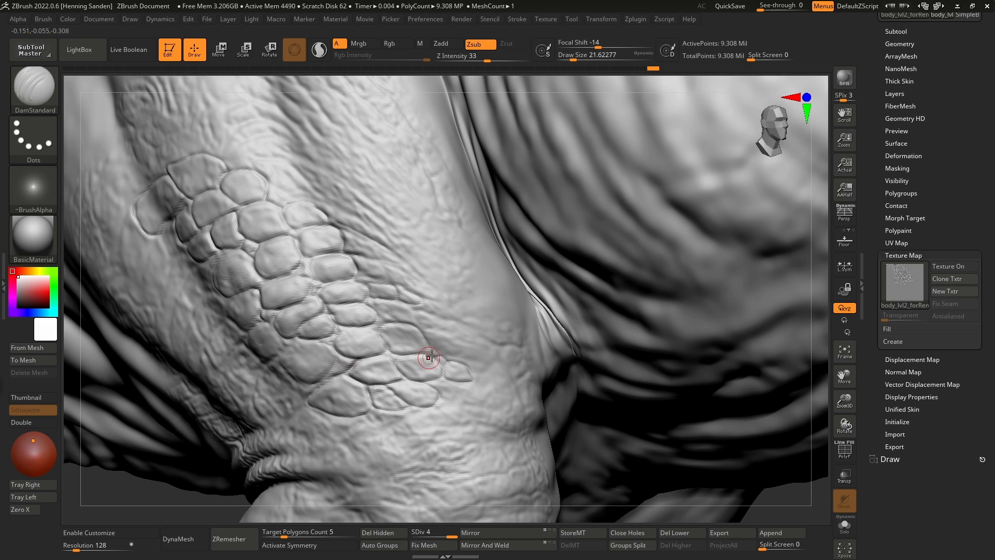
# - Carve two separate groups of small rounded scales near the front edge of the thigh
pyautogui.moveTo(428, 356); pyautogui.dragTo(507, 338, button='right')
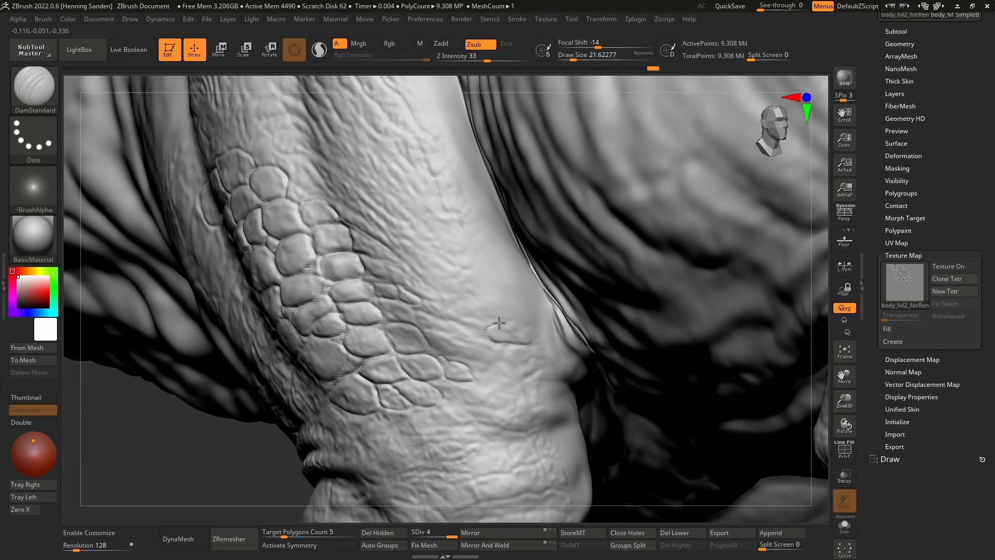
pyautogui.moveTo(517, 343)
pyautogui.mouseDown()
pyautogui.moveTo(531, 335)
pyautogui.moveTo(511, 329)
pyautogui.mouseUp()
pyautogui.moveTo(492, 243)
pyautogui.mouseDown()
pyautogui.moveTo(477, 247)
pyautogui.moveTo(483, 259)
pyautogui.moveTo(473, 255)
pyautogui.moveTo(471, 267)
pyautogui.mouseUp()
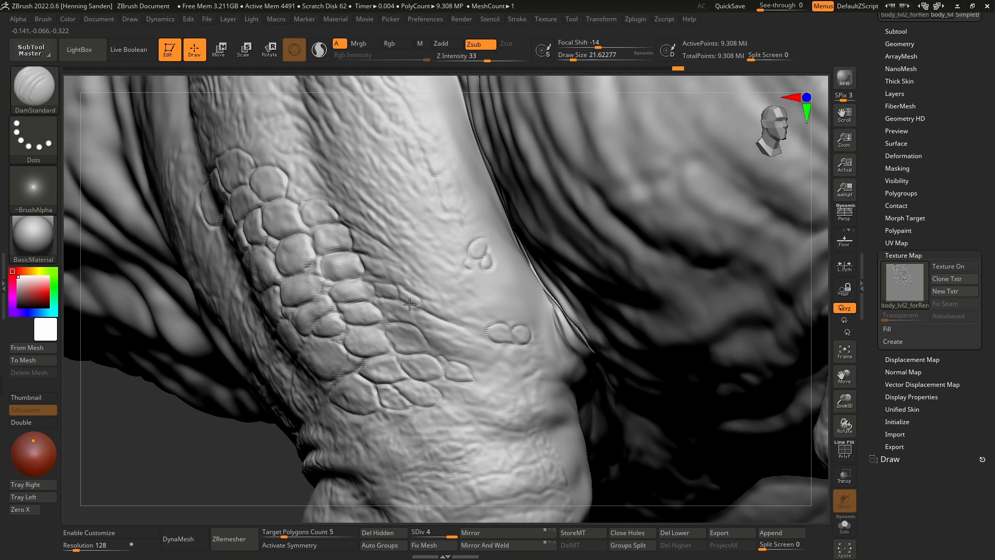
# - Carve narrow scales along the cluster's front side, including one next to its upper front scales
pyautogui.moveTo(417, 298); pyautogui.dragTo(413, 309)
pyautogui.moveTo(387, 319); pyautogui.dragTo(393, 323)
pyautogui.press('s')
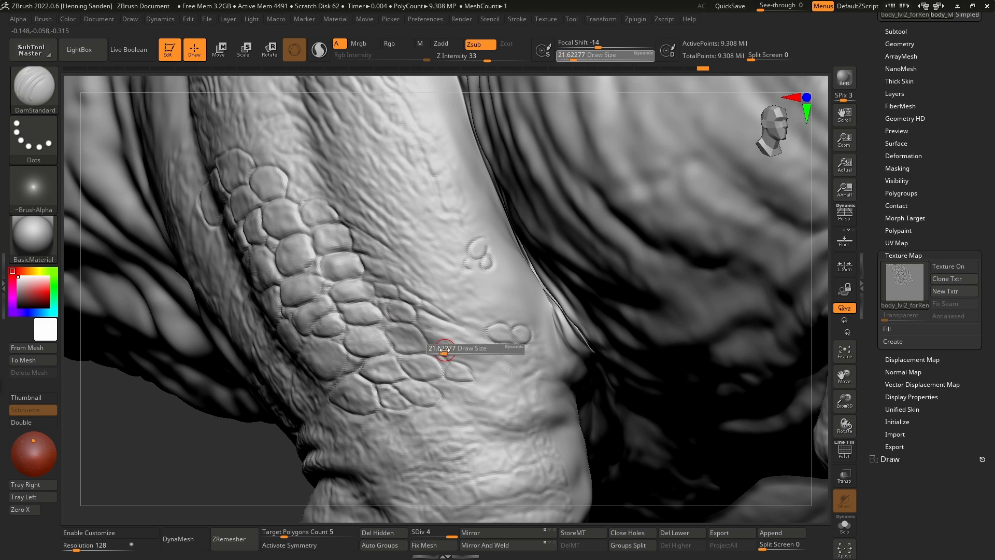
pyautogui.moveTo(413, 341); pyautogui.dragTo(461, 335, button='right')
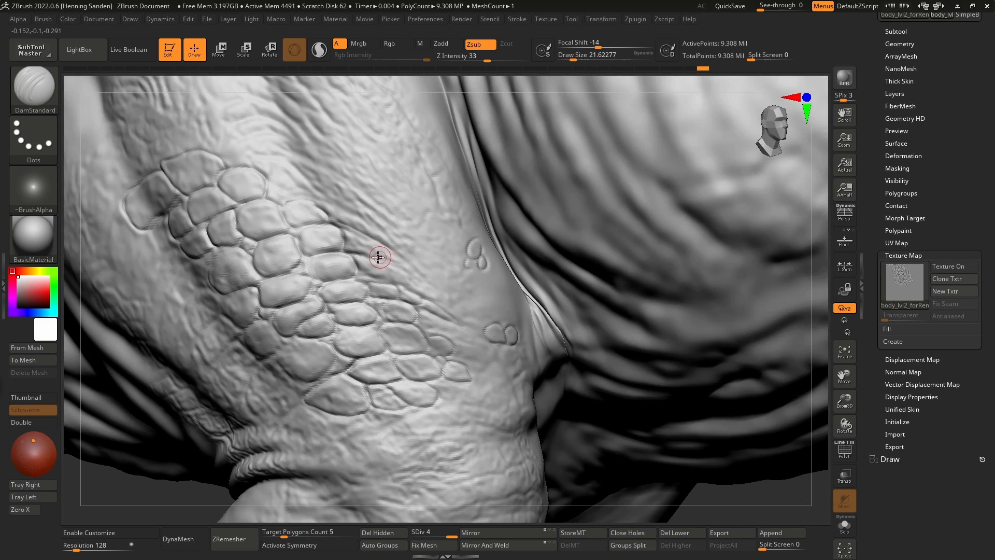
pyautogui.moveTo(361, 253); pyautogui.dragTo(370, 243)
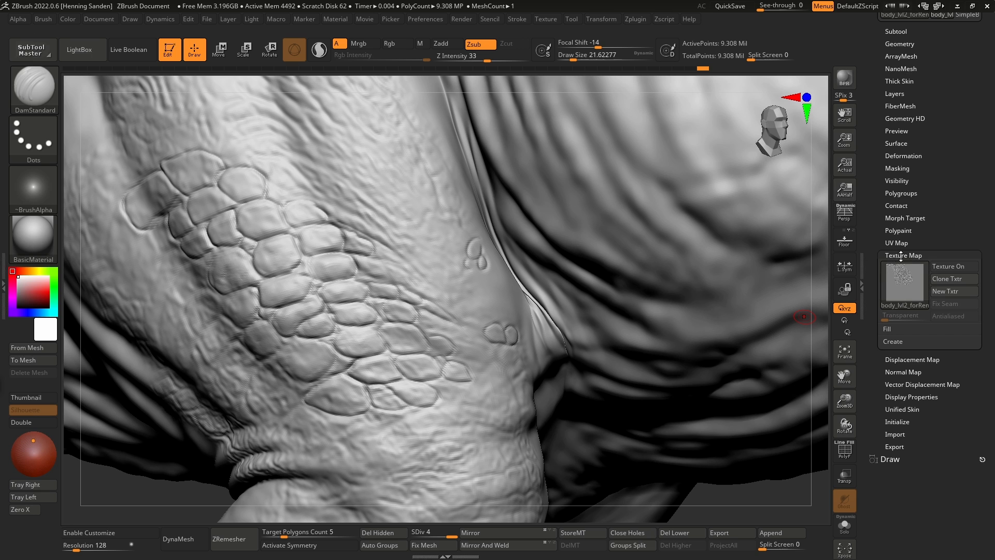
# - Turn on the texture display, set the draw size to about 20 and trace elongated scales along the patch's front edge
pyautogui.click(944, 267)
pyautogui.moveTo(688, 274); pyautogui.dragTo(423, 249, button='right')
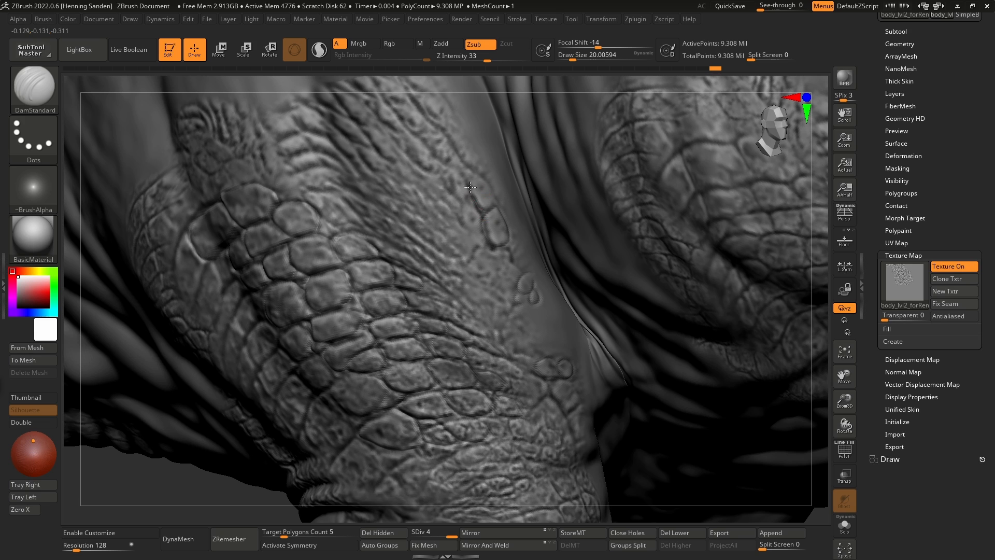
pyautogui.keyDown('alt'); pyautogui.moveTo(460, 166); pyautogui.dragTo(463, 218, button='right'); pyautogui.keyUp('alt')
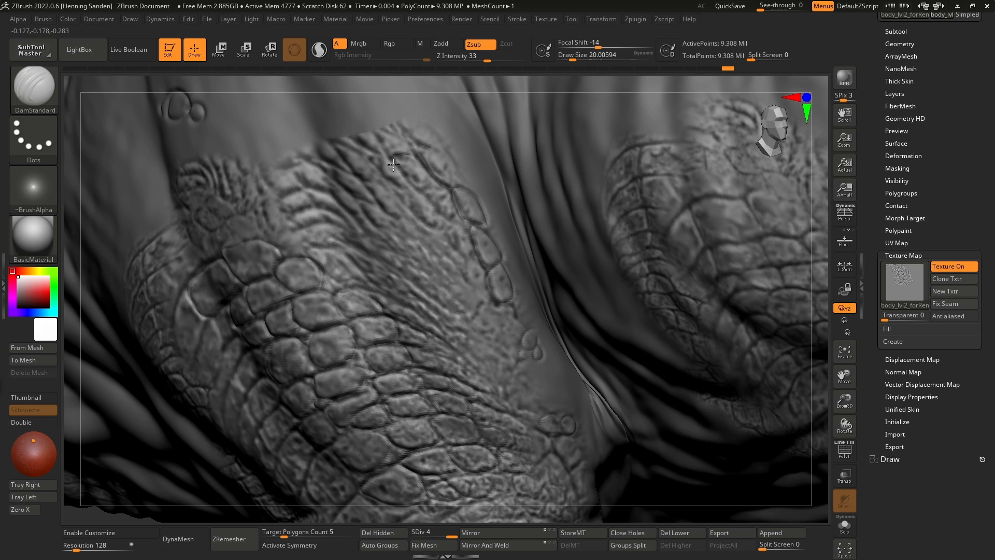
# - Carve slanted elongated scales along the upper edge of the textured patch, down to a stack of short ones
pyautogui.moveTo(393, 164)
pyautogui.mouseDown()
pyautogui.moveTo(427, 193)
pyautogui.moveTo(384, 176)
pyautogui.moveTo(381, 159)
pyautogui.mouseUp()
pyautogui.moveTo(406, 215)
pyautogui.mouseDown()
pyautogui.moveTo(376, 184)
pyautogui.moveTo(371, 202)
pyautogui.moveTo(340, 179)
pyautogui.mouseUp()
pyautogui.moveTo(357, 213)
pyautogui.mouseDown()
pyautogui.moveTo(330, 185)
pyautogui.moveTo(275, 194)
pyautogui.moveTo(293, 171)
pyautogui.mouseUp()
pyautogui.moveTo(327, 221)
pyautogui.mouseDown()
pyautogui.moveTo(286, 212)
pyautogui.moveTo(340, 205)
pyautogui.moveTo(352, 230)
pyautogui.mouseUp()
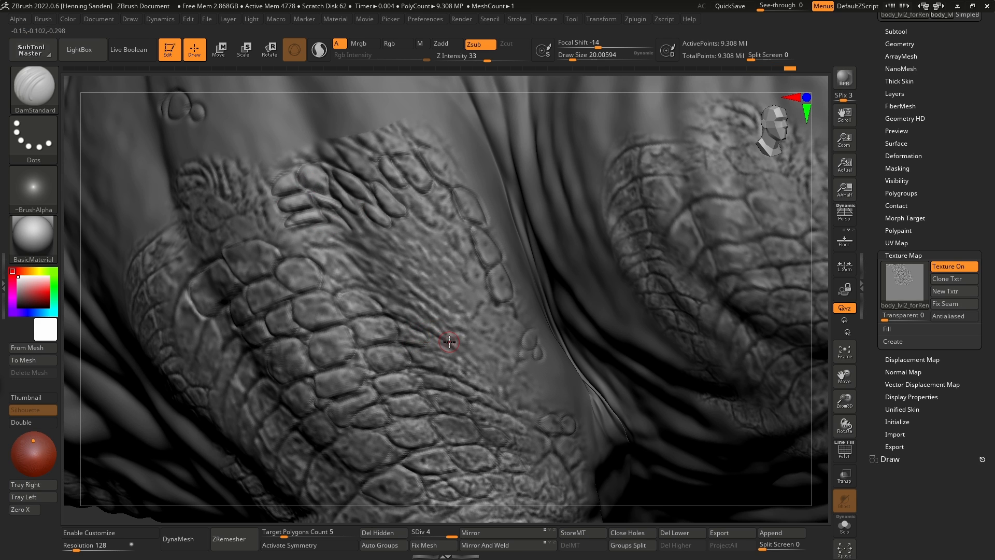
# - Hide the texture to check the sculpted grooves on the thigh's rear side, and show it again
pyautogui.moveTo(333, 365); pyautogui.dragTo(348, 326, button='right')
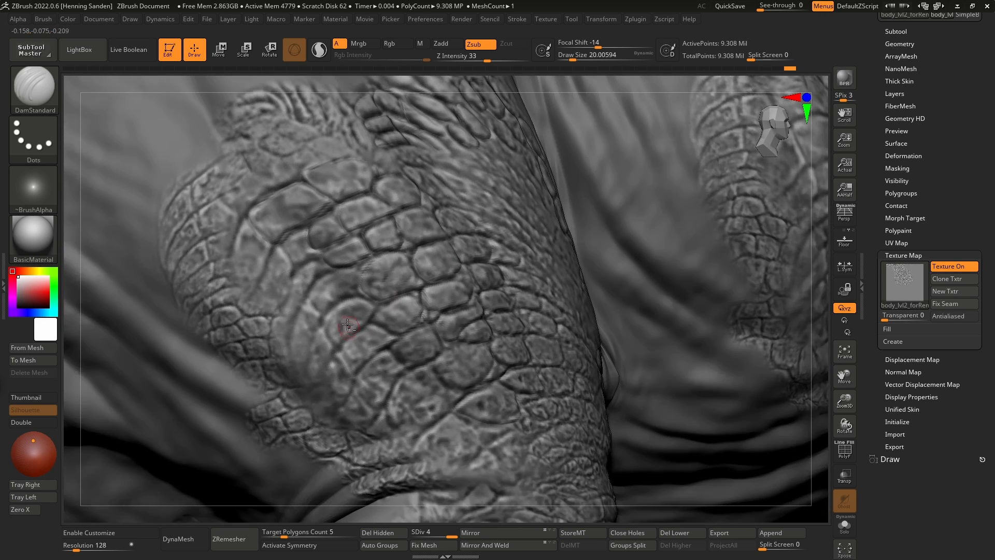
pyautogui.moveTo(322, 287); pyautogui.dragTo(279, 337)
pyautogui.moveTo(252, 272); pyautogui.dragTo(262, 262, button='right')
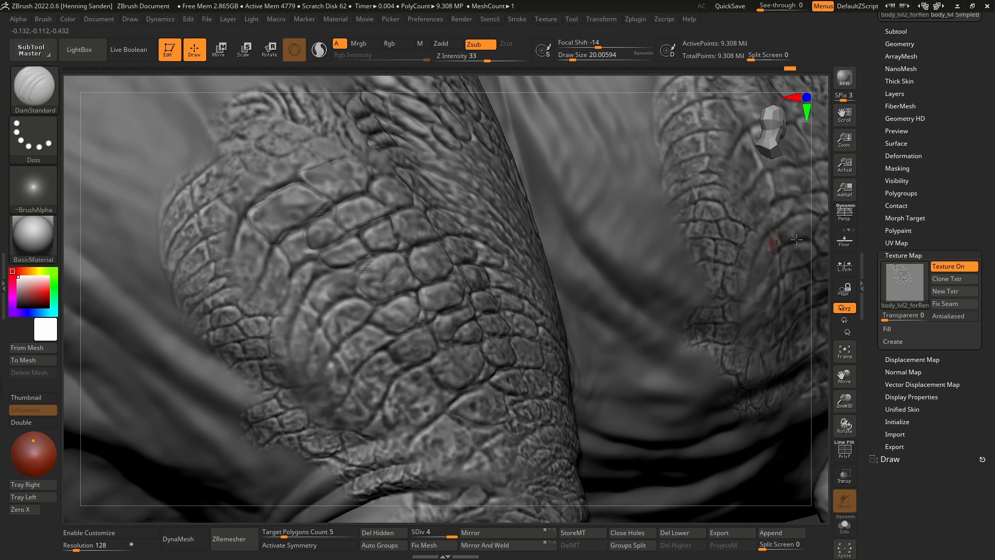
pyautogui.click(953, 266)
pyautogui.moveTo(292, 285); pyautogui.dragTo(324, 256, button='right')
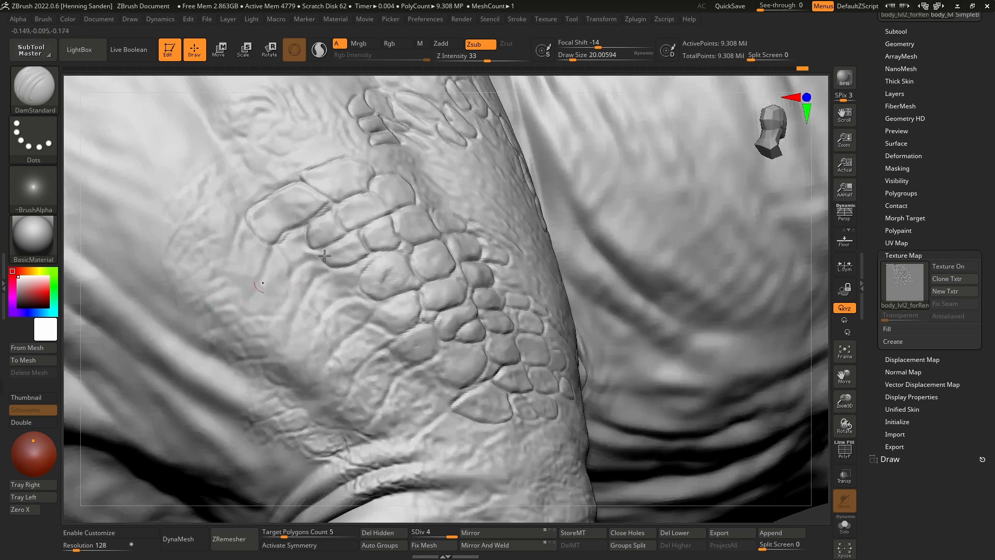
pyautogui.click(947, 265)
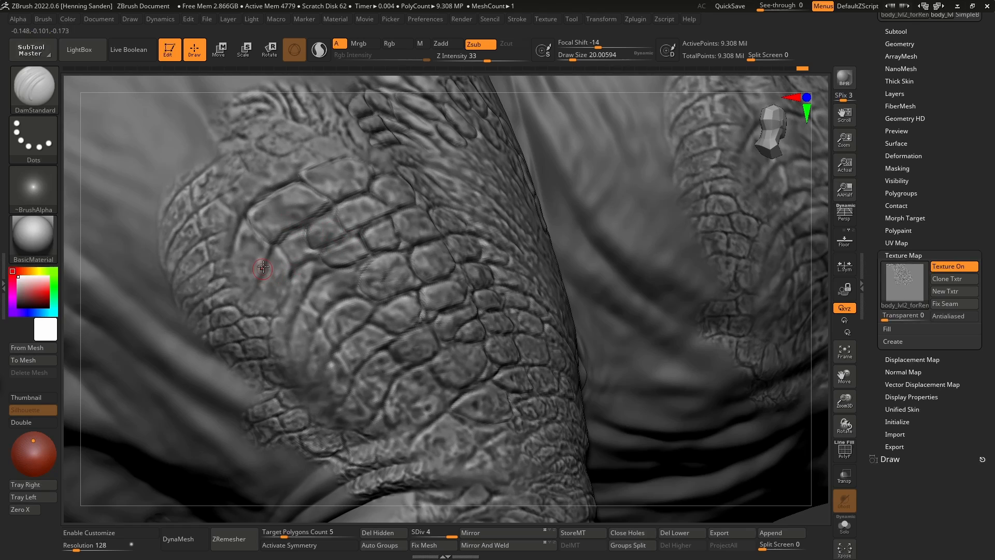
# - Carve the large upright scale behind the cluster and the tiny scales at its lower end
pyautogui.moveTo(257, 282)
pyautogui.mouseDown()
pyautogui.moveTo(234, 291)
pyautogui.moveTo(233, 244)
pyautogui.moveTo(249, 224)
pyautogui.mouseUp()
pyautogui.moveTo(244, 290); pyautogui.dragTo(219, 306)
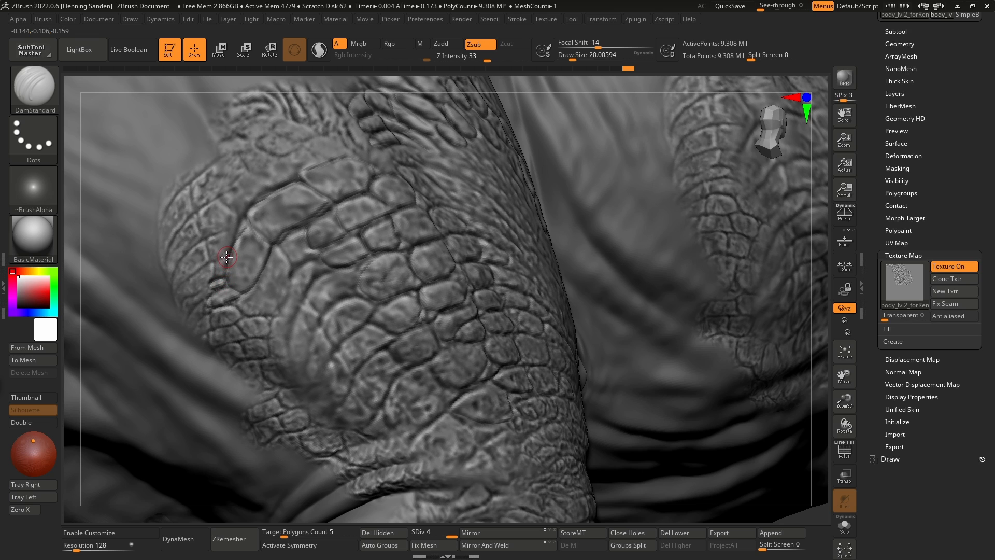
pyautogui.moveTo(224, 272); pyautogui.dragTo(230, 253)
# - Trace the textured scales bordering the cluster's upper rear edge, extending the grooves over its topmost scales
pyautogui.moveTo(247, 216); pyautogui.dragTo(215, 237)
pyautogui.moveTo(236, 245); pyautogui.dragTo(254, 208, button='right')
pyautogui.moveTo(207, 228); pyautogui.dragTo(255, 209)
pyautogui.moveTo(255, 209); pyautogui.dragTo(251, 210, button='right')
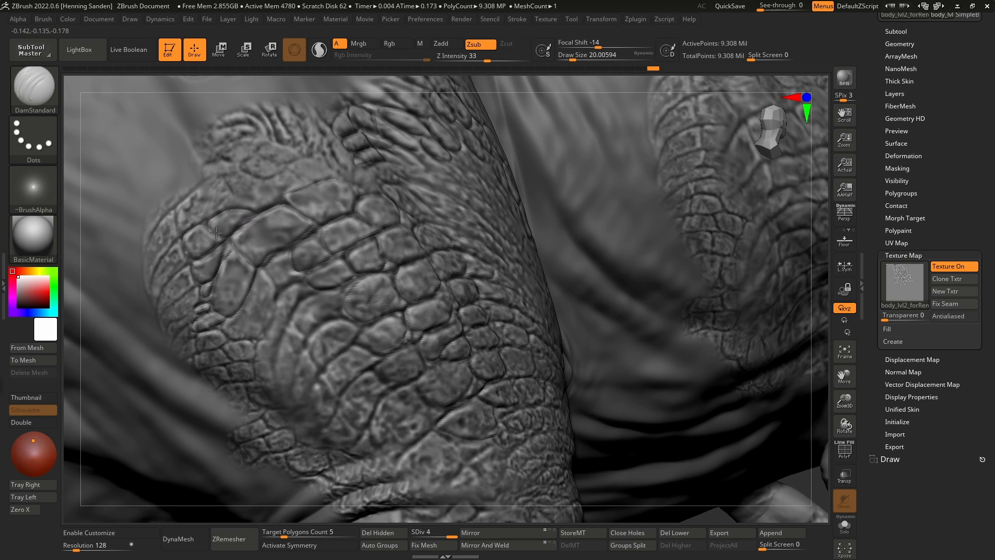
pyautogui.moveTo(216, 232)
pyautogui.mouseDown()
pyautogui.moveTo(277, 203)
pyautogui.moveTo(250, 192)
pyautogui.mouseUp()
pyautogui.moveTo(238, 204); pyautogui.dragTo(289, 189, button='right')
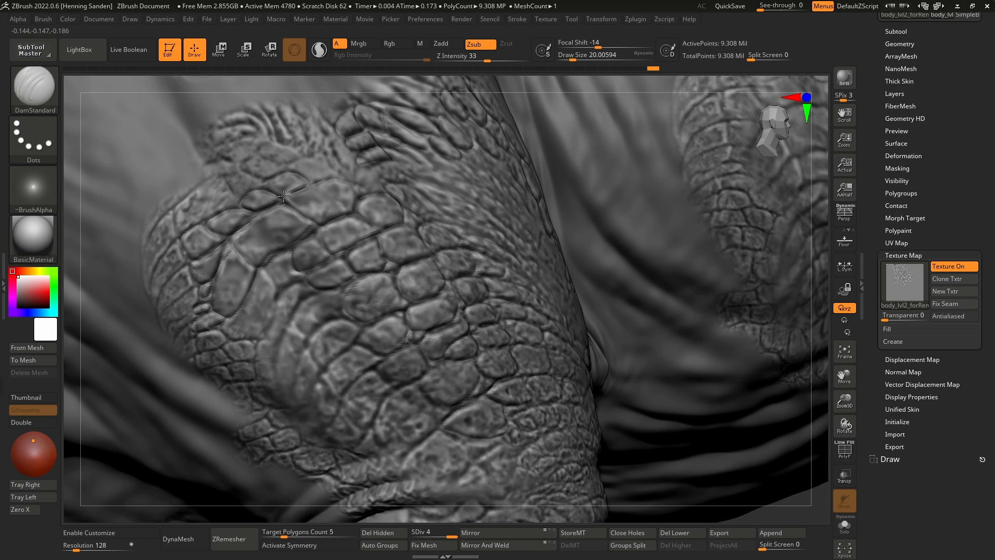
# - Carve the long narrow scale and the small scales around it on the cluster's lower rear side
pyautogui.moveTo(270, 285); pyautogui.dragTo(237, 322, button='right')
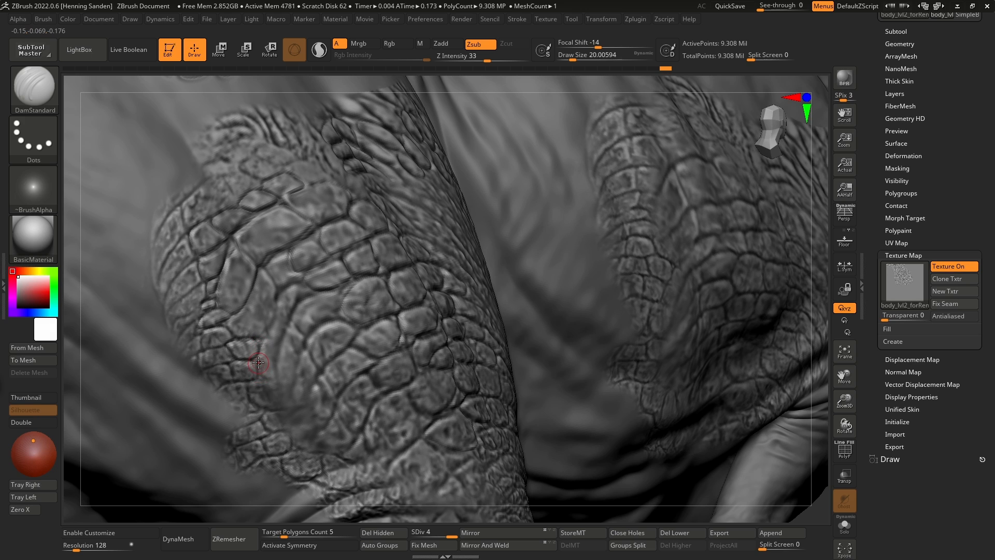
pyautogui.moveTo(251, 363); pyautogui.dragTo(311, 272, button='right')
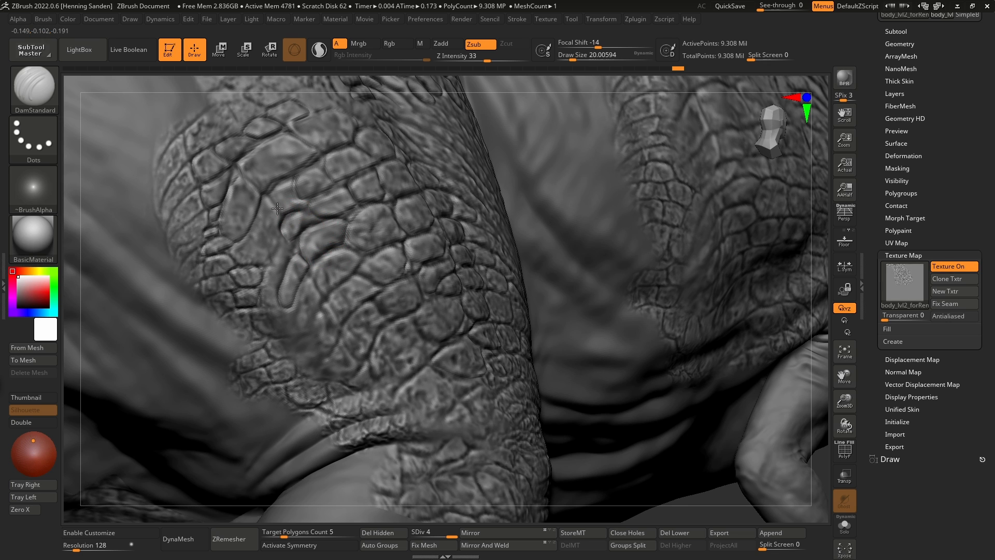
pyautogui.moveTo(679, 304); pyautogui.dragTo(690, 306, button='right')
# - Trace the grooves around the large scales at the lower end of the thigh patch, just above the knee fold
pyautogui.moveTo(367, 363)
pyautogui.mouseDown()
pyautogui.moveTo(341, 382)
pyautogui.moveTo(384, 323)
pyautogui.moveTo(342, 327)
pyautogui.mouseUp()
pyautogui.moveTo(632, 336); pyautogui.dragTo(684, 334, button='right')
pyautogui.moveTo(383, 325); pyautogui.dragTo(446, 346)
pyautogui.moveTo(446, 346); pyautogui.dragTo(389, 372)
pyautogui.moveTo(379, 336); pyautogui.dragTo(385, 368)
pyautogui.moveTo(358, 387); pyautogui.dragTo(405, 386)
pyautogui.moveTo(611, 363); pyautogui.dragTo(642, 352, button='right')
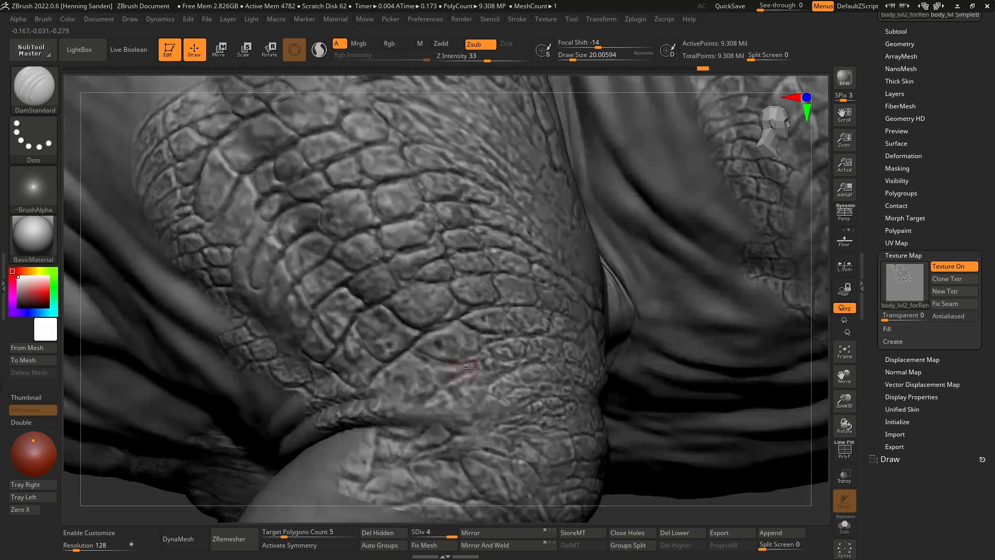
# - Carve a pointed scale below the large lower scale and small rounded scales extending toward the front of the knee
pyautogui.moveTo(476, 365)
pyautogui.mouseDown()
pyautogui.moveTo(434, 384)
pyautogui.moveTo(430, 361)
pyautogui.mouseUp()
pyautogui.moveTo(576, 356); pyautogui.dragTo(625, 352, button='right')
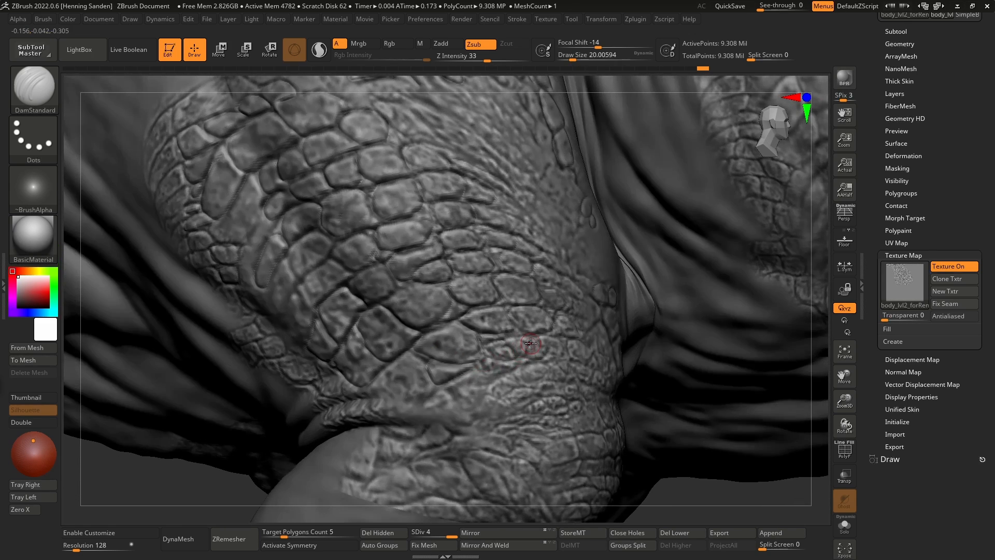
pyautogui.moveTo(521, 358); pyautogui.dragTo(509, 337)
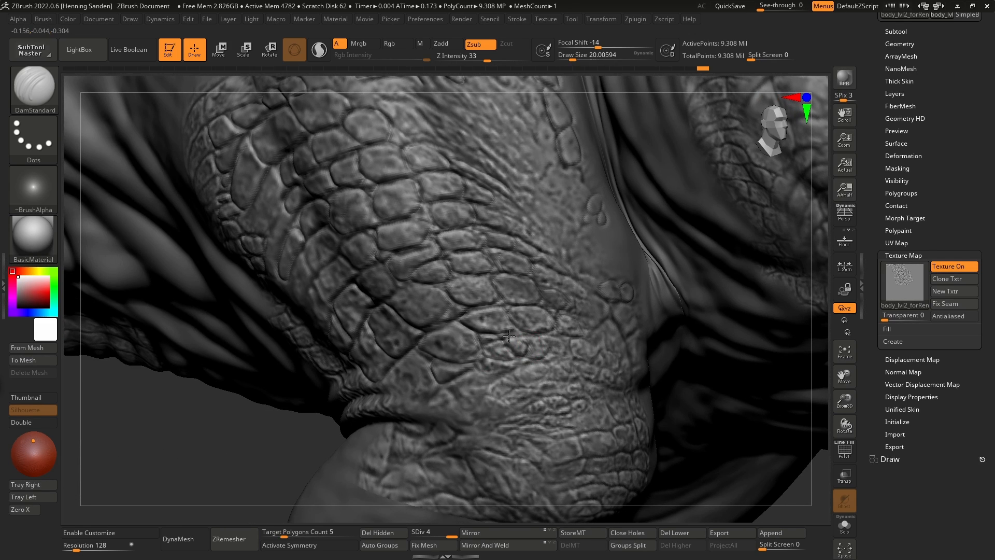
pyautogui.moveTo(522, 337)
pyautogui.mouseDown(button='right')
pyautogui.moveTo(512, 358)
pyautogui.moveTo(521, 345)
pyautogui.moveTo(547, 353)
pyautogui.mouseUp(button='right')
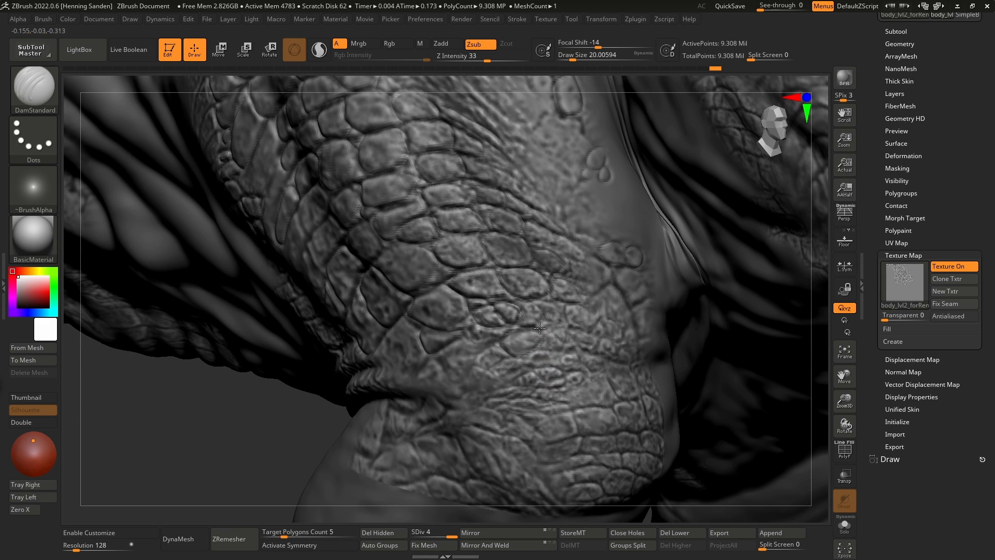
# - Carve the elongated textured scales along the front edge of the thigh patch, working upward from its lower front corner
pyautogui.moveTo(535, 321)
pyautogui.mouseDown(button='right')
pyautogui.moveTo(595, 300)
pyautogui.moveTo(552, 314)
pyautogui.mouseUp(button='right')
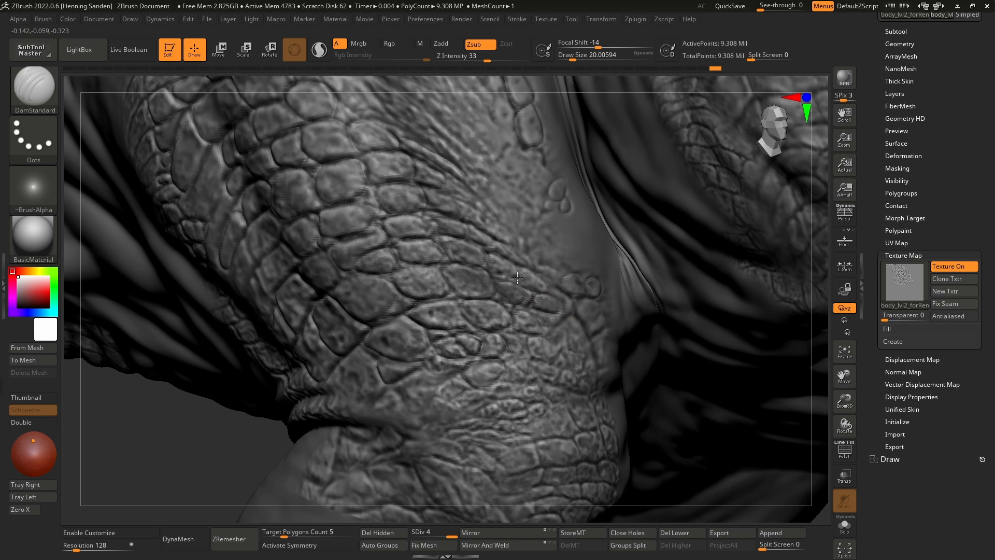
pyautogui.moveTo(525, 266); pyautogui.dragTo(552, 293)
pyautogui.moveTo(544, 285); pyautogui.dragTo(523, 306, button='right')
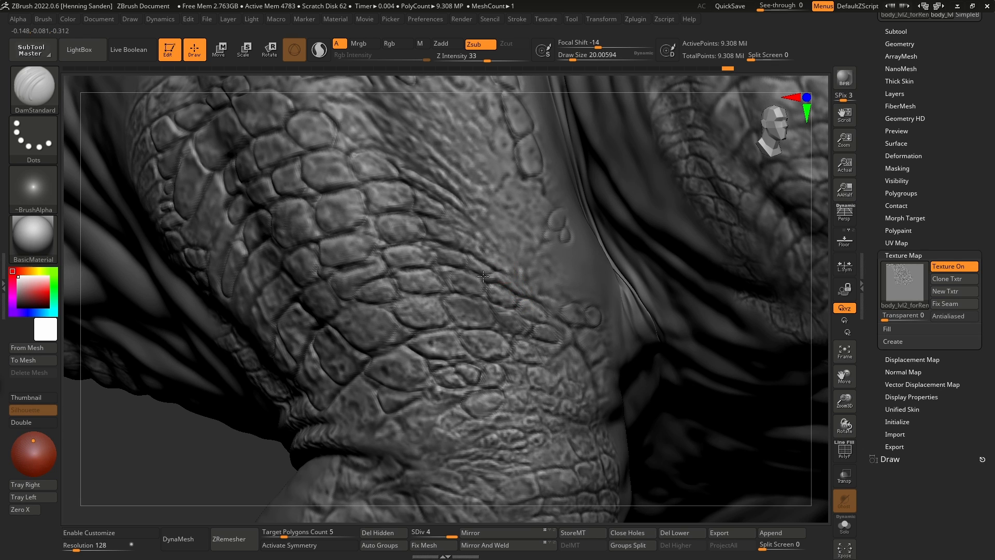
pyautogui.moveTo(518, 295); pyautogui.dragTo(472, 293, button='right')
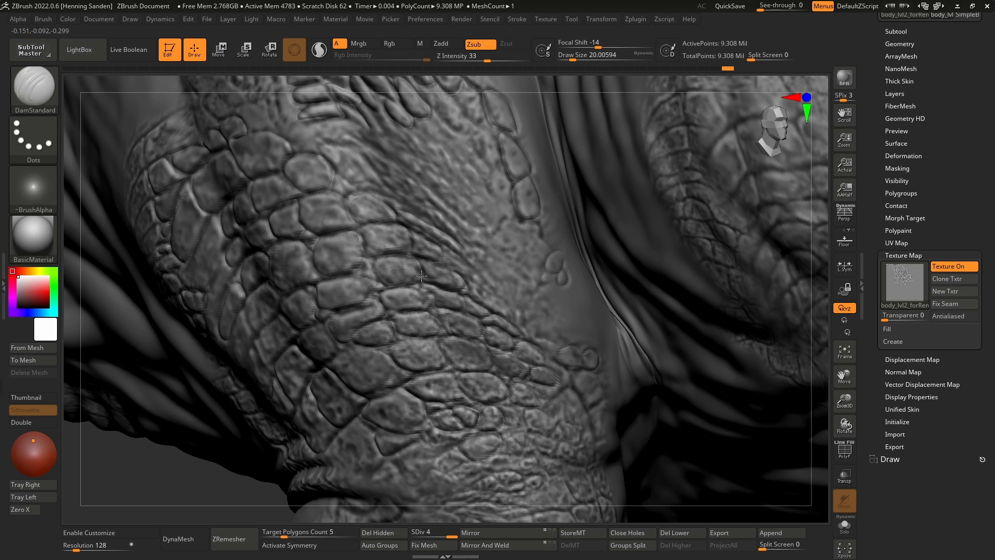
pyautogui.moveTo(443, 268); pyautogui.dragTo(466, 279)
pyautogui.moveTo(477, 282); pyautogui.dragTo(467, 280, button='right')
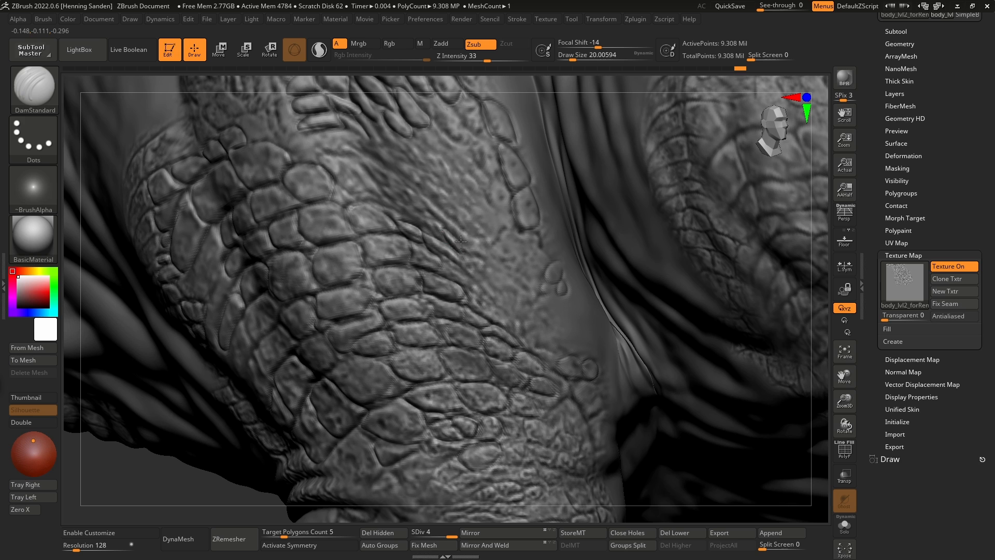
# - Carve rounded scales beside the front column of the thigh patch and fill the gaps up to its upper front scales
pyautogui.moveTo(460, 242); pyautogui.dragTo(465, 253)
pyautogui.moveTo(477, 265); pyautogui.dragTo(483, 263, button='right')
pyautogui.moveTo(468, 254)
pyautogui.mouseDown()
pyautogui.moveTo(480, 236)
pyautogui.moveTo(472, 256)
pyautogui.mouseUp()
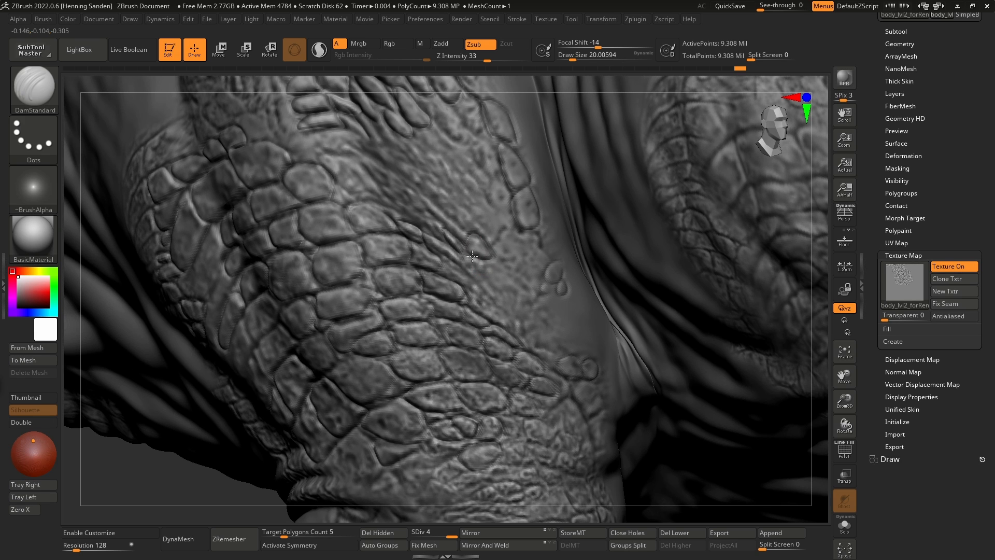
pyautogui.moveTo(477, 233); pyautogui.dragTo(453, 214, button='right')
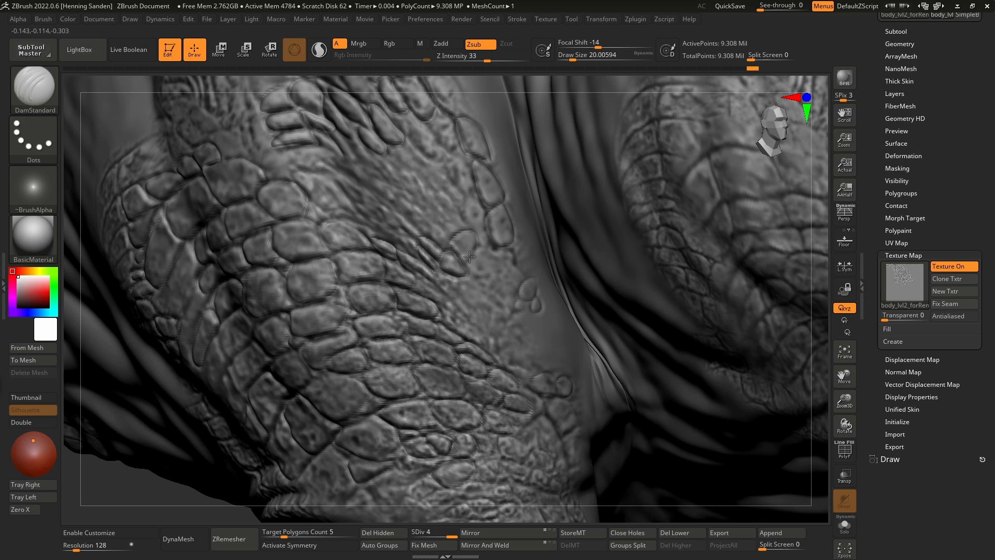
pyautogui.moveTo(451, 222); pyautogui.dragTo(466, 262, button='right')
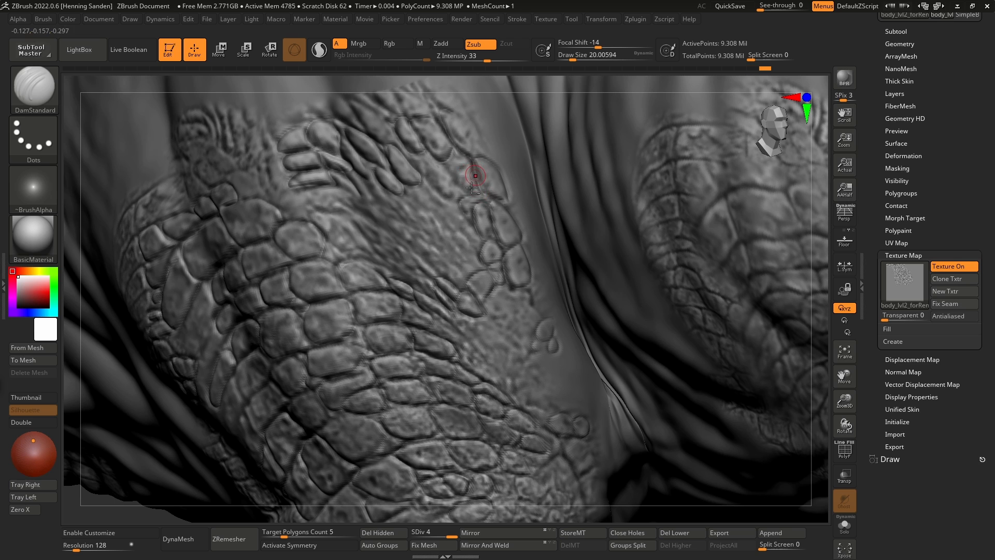
pyautogui.moveTo(473, 171); pyautogui.dragTo(471, 224, button='right')
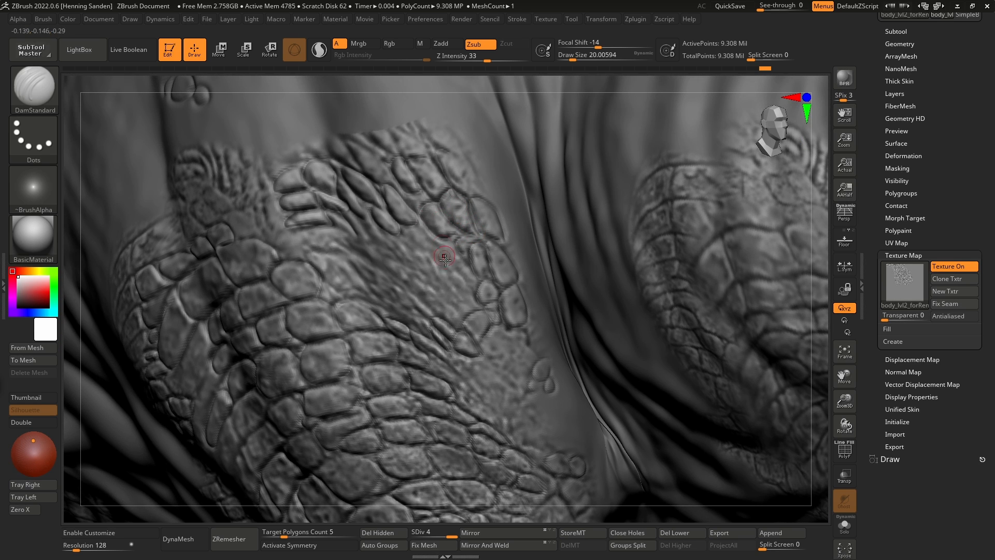
# - Trace the grooves across the upper thigh patch, from the front column back along the topmost large scales
pyautogui.moveTo(415, 232); pyautogui.dragTo(451, 250)
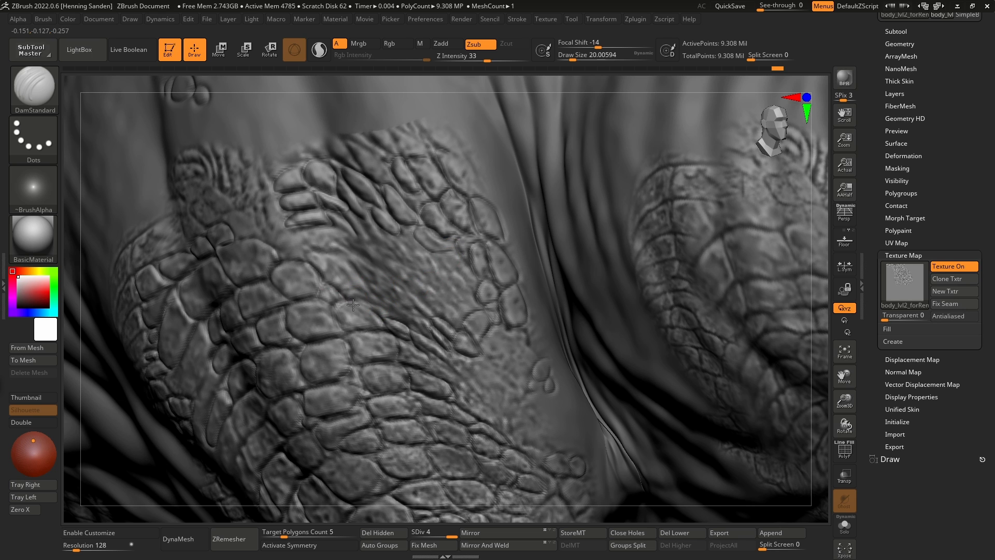
pyautogui.moveTo(355, 285)
pyautogui.mouseDown()
pyautogui.moveTo(322, 275)
pyautogui.moveTo(306, 252)
pyautogui.mouseUp()
pyautogui.moveTo(307, 248); pyautogui.dragTo(363, 291)
pyautogui.moveTo(332, 280); pyautogui.dragTo(358, 290, button='right')
pyautogui.moveTo(268, 242); pyautogui.dragTo(309, 268)
pyautogui.moveTo(306, 264); pyautogui.dragTo(331, 254, button='right')
pyautogui.moveTo(270, 249)
pyautogui.mouseDown()
pyautogui.moveTo(210, 222)
pyautogui.moveTo(206, 254)
pyautogui.mouseUp()
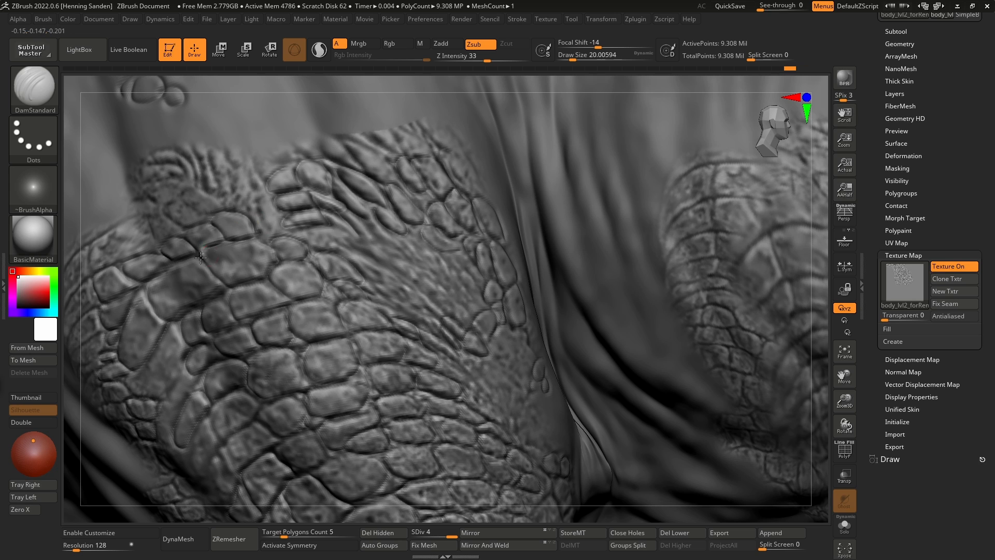
# - Carve narrow slanted scales in the stretched area between the large scale rows and the front column
pyautogui.moveTo(404, 327); pyautogui.dragTo(435, 328, button='right')
pyautogui.moveTo(440, 337)
pyautogui.mouseDown()
pyautogui.moveTo(412, 312)
pyautogui.moveTo(369, 305)
pyautogui.mouseUp()
pyautogui.moveTo(440, 312); pyautogui.dragTo(475, 312, button='right')
pyautogui.moveTo(481, 312); pyautogui.dragTo(452, 250)
pyautogui.moveTo(457, 249); pyautogui.dragTo(446, 250, button='right')
pyautogui.moveTo(460, 280); pyautogui.dragTo(410, 234)
pyautogui.moveTo(448, 288); pyautogui.dragTo(422, 295)
pyautogui.moveTo(422, 296); pyautogui.dragTo(424, 305, button='right')
pyautogui.moveTo(528, 337)
pyautogui.mouseDown()
pyautogui.moveTo(488, 361)
pyautogui.moveTo(536, 357)
pyautogui.mouseUp()
pyautogui.moveTo(539, 357)
pyautogui.mouseDown(button='right')
pyautogui.moveTo(555, 332)
pyautogui.moveTo(534, 316)
pyautogui.mouseUp(button='right')
# - Hide the texture on the mesh to inspect the bare sculpted scales, and show it again
pyautogui.click(945, 267)
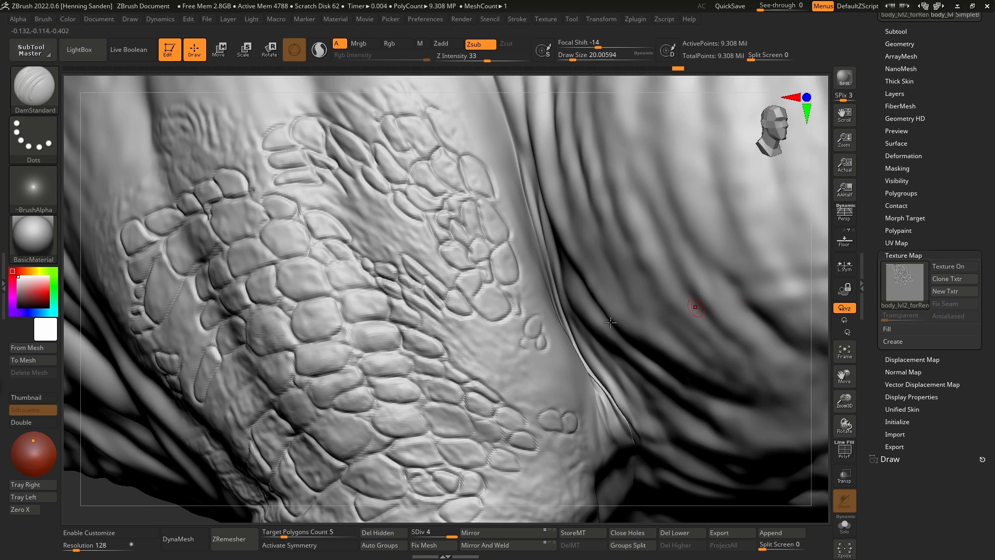
pyautogui.click(955, 267)
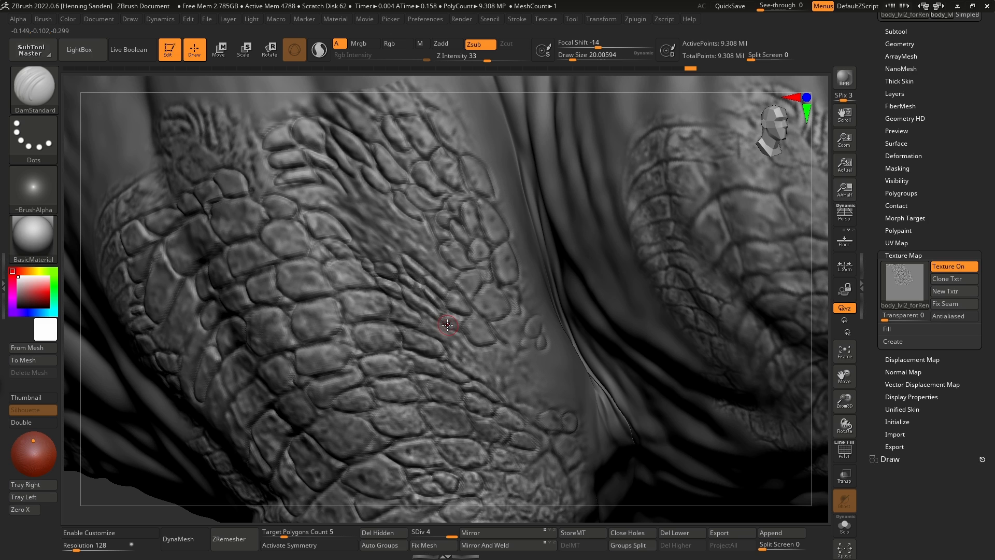
pyautogui.moveTo(496, 334); pyautogui.dragTo(496, 313, button='right')
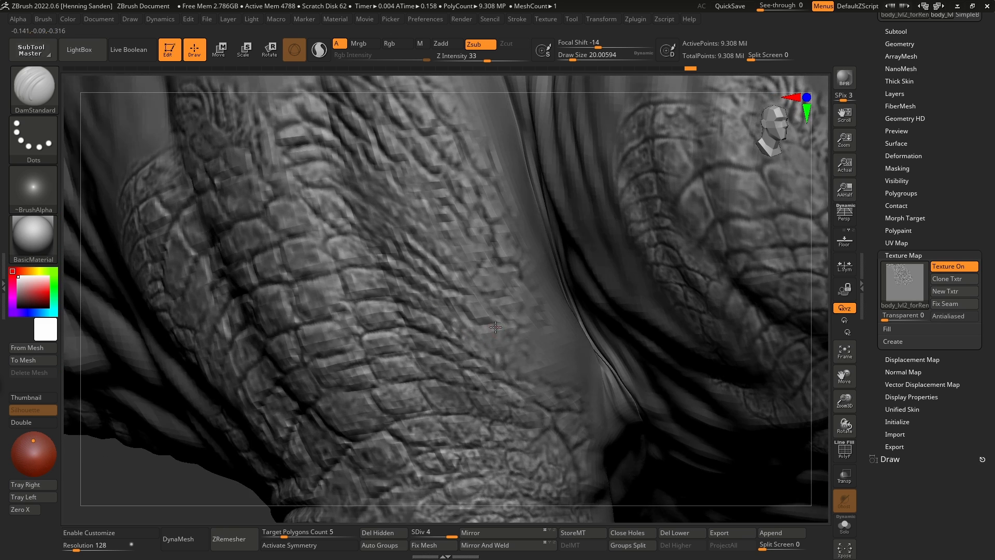
# - Trace the grooves between the large elongated scales on the rear side of the thigh patch
pyautogui.moveTo(473, 320)
pyautogui.mouseDown()
pyautogui.moveTo(491, 327)
pyautogui.moveTo(459, 332)
pyautogui.moveTo(465, 348)
pyautogui.mouseUp()
pyautogui.moveTo(550, 379); pyautogui.dragTo(401, 427, button='right')
pyautogui.moveTo(342, 418); pyautogui.dragTo(303, 422, button='right')
pyautogui.moveTo(271, 391); pyautogui.dragTo(267, 367, button='right')
pyautogui.moveTo(266, 367); pyautogui.dragTo(278, 334)
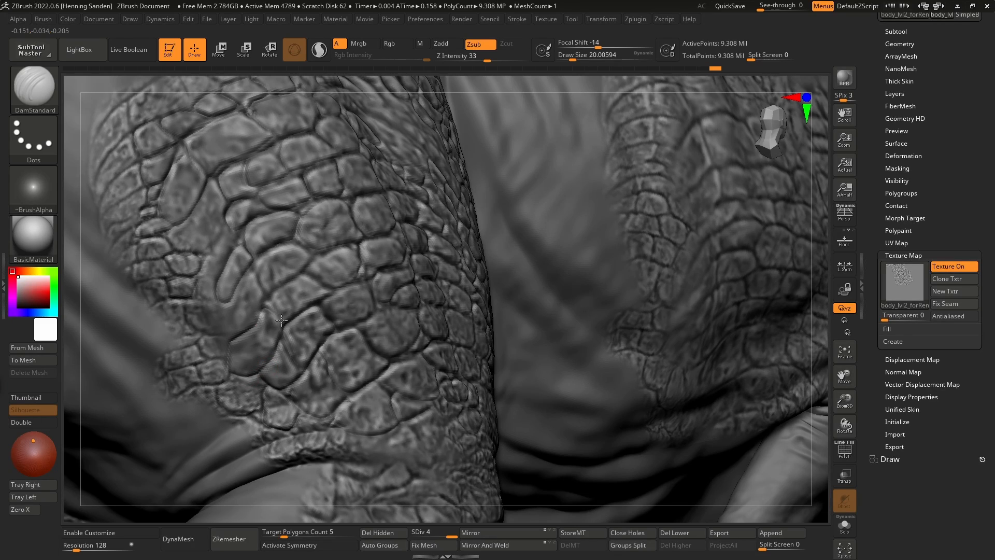
pyautogui.moveTo(332, 254); pyautogui.dragTo(373, 240, button='right')
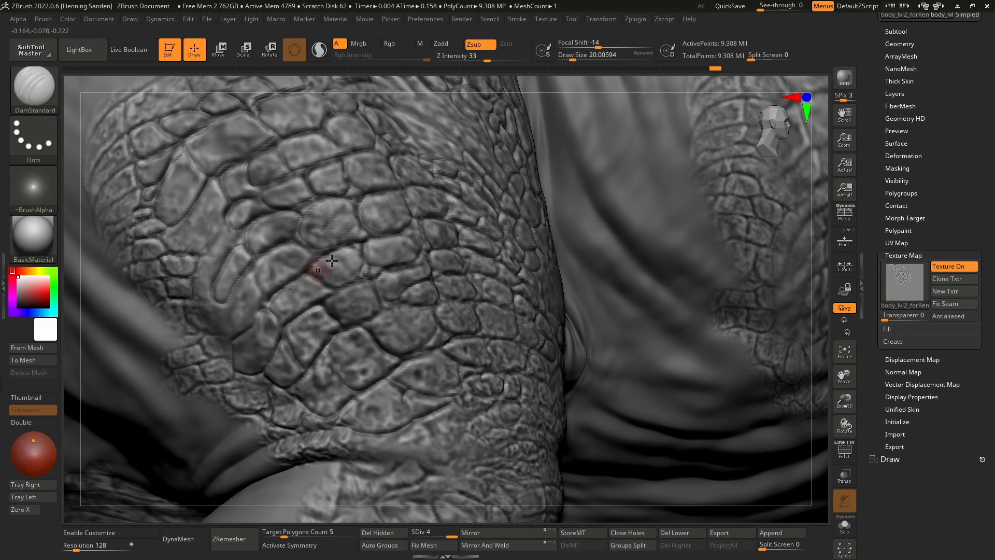
pyautogui.moveTo(312, 269); pyautogui.dragTo(300, 244)
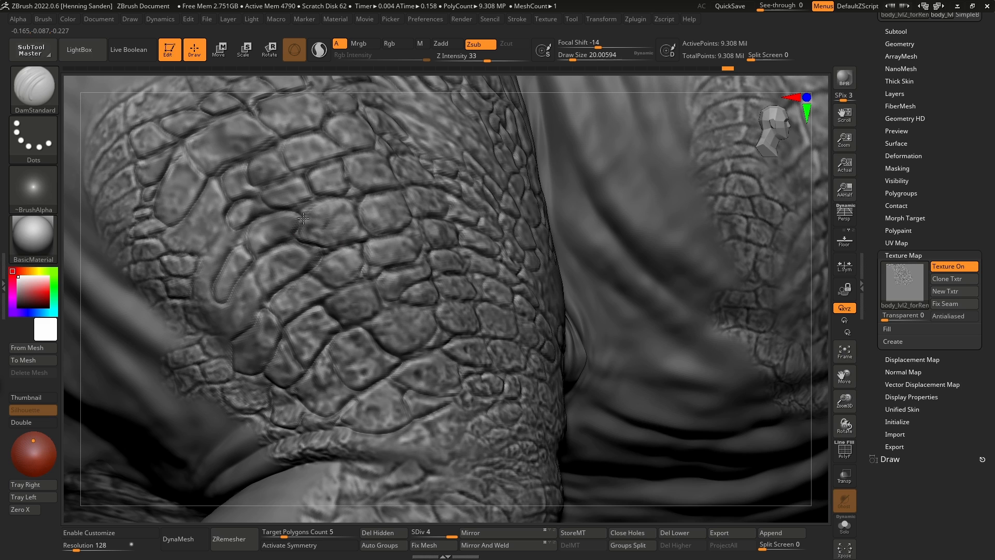
pyautogui.moveTo(219, 236)
pyautogui.mouseDown()
pyautogui.moveTo(206, 258)
pyautogui.moveTo(233, 247)
pyautogui.moveTo(218, 234)
pyautogui.mouseUp()
pyautogui.moveTo(211, 239); pyautogui.dragTo(216, 239, button='right')
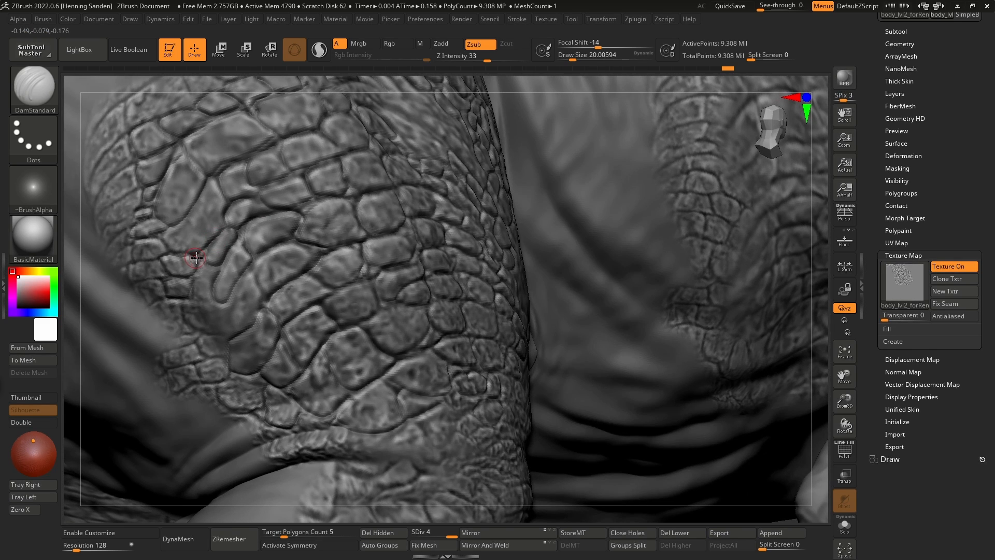
# - Carve small scales along the rear border of the patch, next to the long narrow scales
pyautogui.moveTo(194, 256)
pyautogui.mouseDown()
pyautogui.moveTo(191, 285)
pyautogui.moveTo(213, 294)
pyautogui.moveTo(226, 337)
pyautogui.mouseUp()
pyautogui.moveTo(220, 325)
pyautogui.mouseDown(button='right')
pyautogui.moveTo(291, 280)
pyautogui.moveTo(203, 299)
pyautogui.mouseUp(button='right')
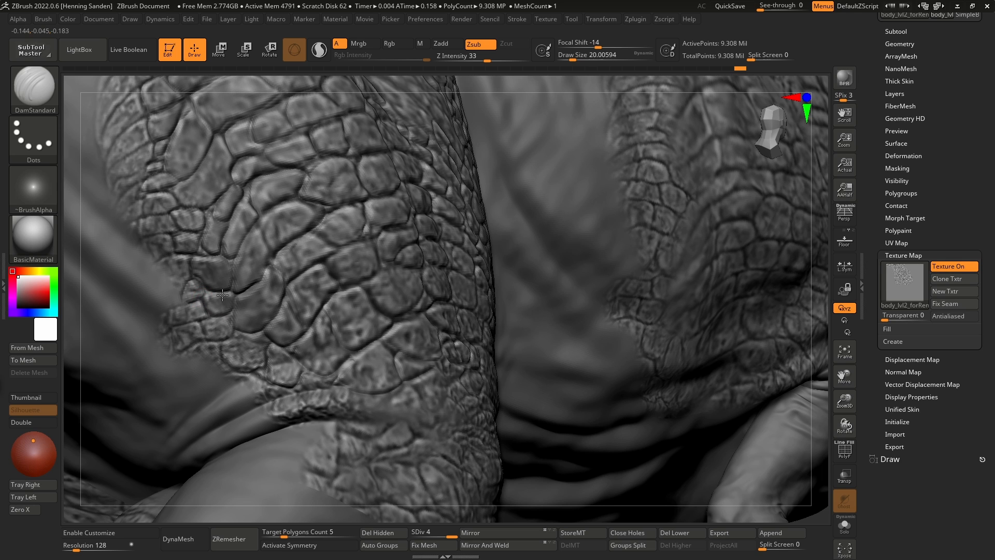
pyautogui.moveTo(222, 294); pyautogui.dragTo(264, 343, button='right')
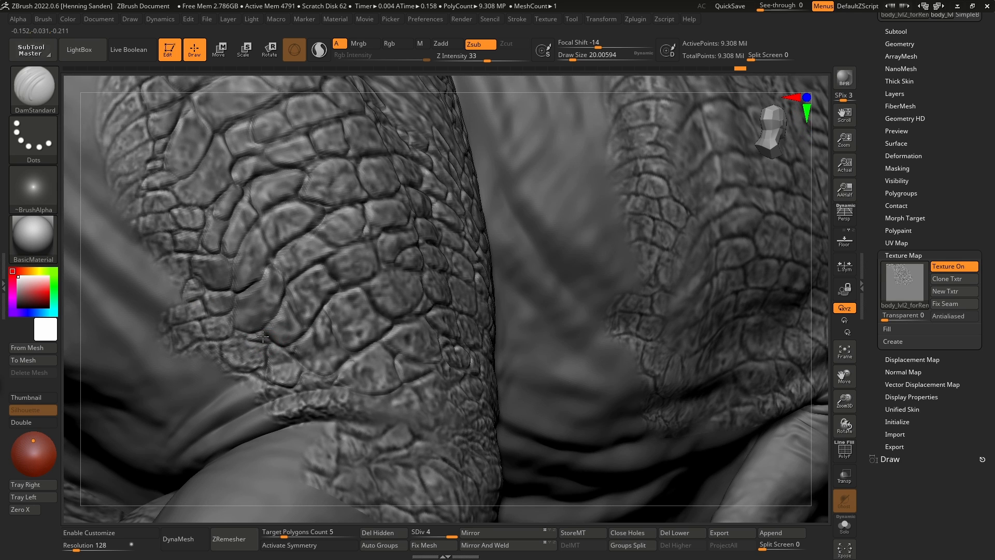
# - Trace the groove beneath the large lowest scales, following the fold above the knee toward the front
pyautogui.moveTo(300, 370); pyautogui.dragTo(359, 366, button='right')
pyautogui.moveTo(359, 374)
pyautogui.mouseDown()
pyautogui.moveTo(331, 381)
pyautogui.moveTo(355, 357)
pyautogui.mouseUp()
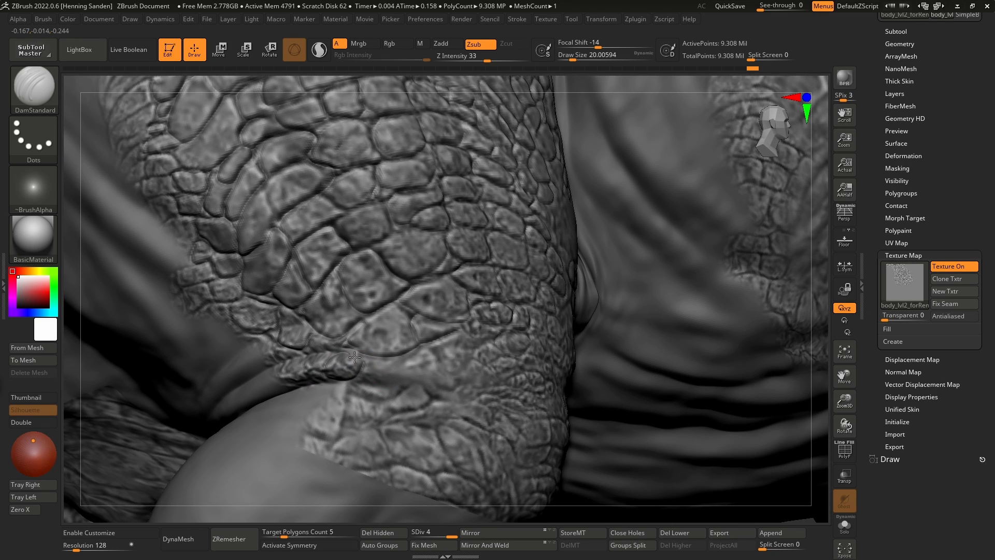
pyautogui.moveTo(392, 366); pyautogui.dragTo(407, 363, button='right')
pyautogui.moveTo(408, 361)
pyautogui.mouseDown()
pyautogui.moveTo(371, 380)
pyautogui.moveTo(373, 359)
pyautogui.mouseUp()
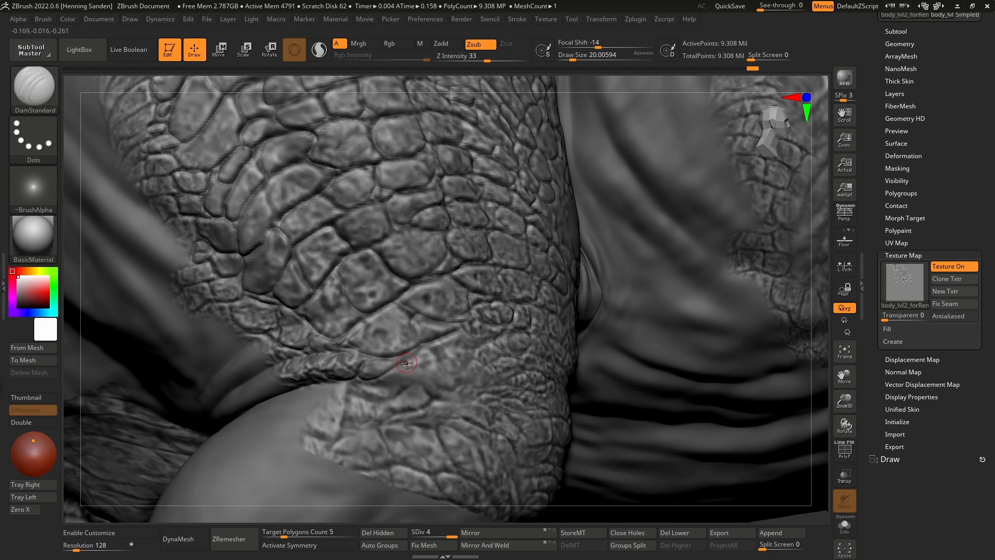
pyautogui.moveTo(438, 364); pyautogui.dragTo(496, 345, button='right')
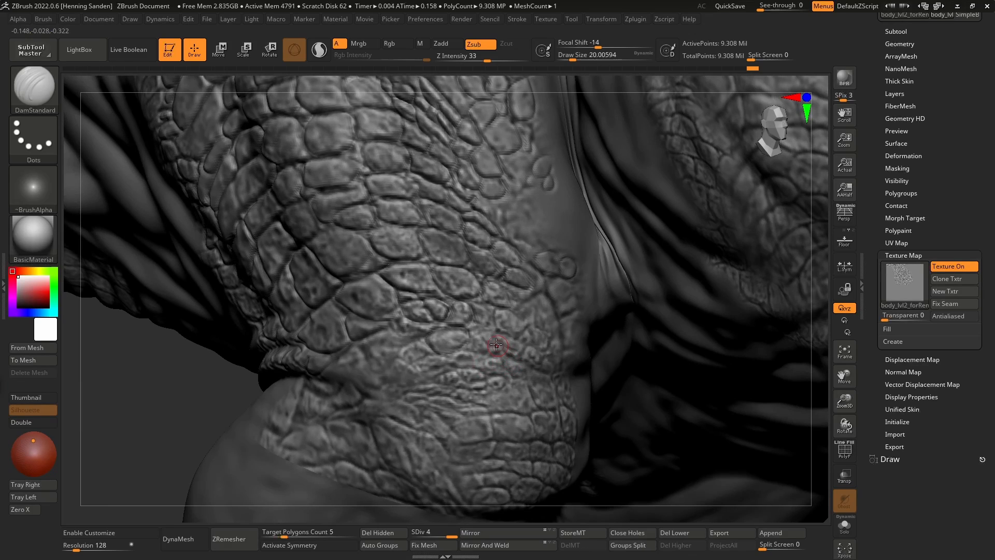
# - Carve the textured scales at the lower front corner of the patch, below the pair of small round scales
pyautogui.moveTo(491, 331)
pyautogui.mouseDown()
pyautogui.moveTo(472, 324)
pyautogui.moveTo(495, 304)
pyautogui.moveTo(497, 323)
pyautogui.moveTo(509, 312)
pyautogui.mouseUp()
pyautogui.moveTo(509, 312); pyautogui.dragTo(485, 328, button='right')
pyautogui.moveTo(490, 331); pyautogui.dragTo(515, 294)
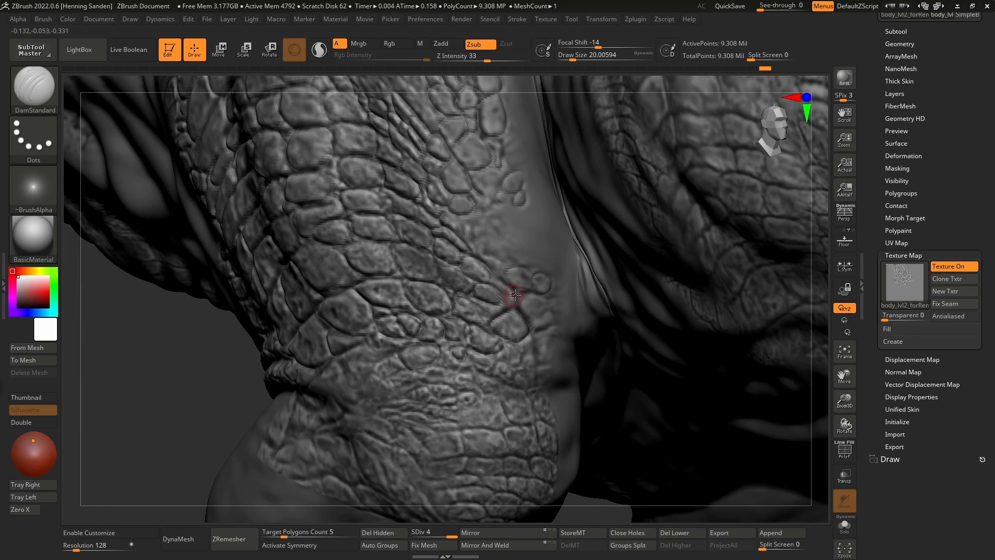
pyautogui.moveTo(511, 298); pyautogui.dragTo(481, 299, button='right')
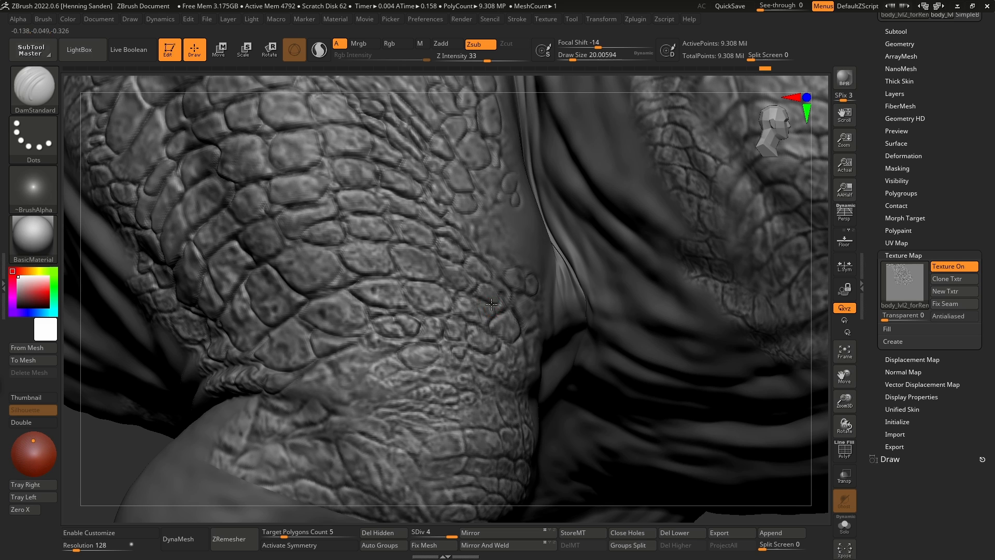
pyautogui.moveTo(465, 294); pyautogui.dragTo(451, 302)
pyautogui.moveTo(409, 269); pyautogui.dragTo(420, 300, button='right')
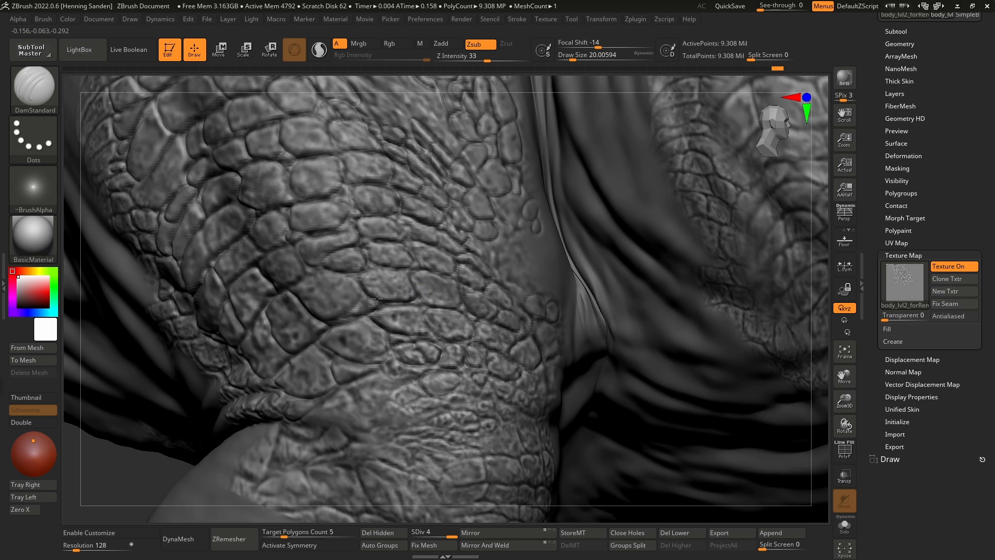
# - Deepen the grooves around the large scales in the rear middle of the thigh patch
pyautogui.moveTo(375, 269)
pyautogui.mouseDown(button='right')
pyautogui.moveTo(304, 276)
pyautogui.moveTo(292, 287)
pyautogui.moveTo(302, 267)
pyautogui.moveTo(321, 323)
pyautogui.moveTo(277, 310)
pyautogui.mouseUp(button='right')
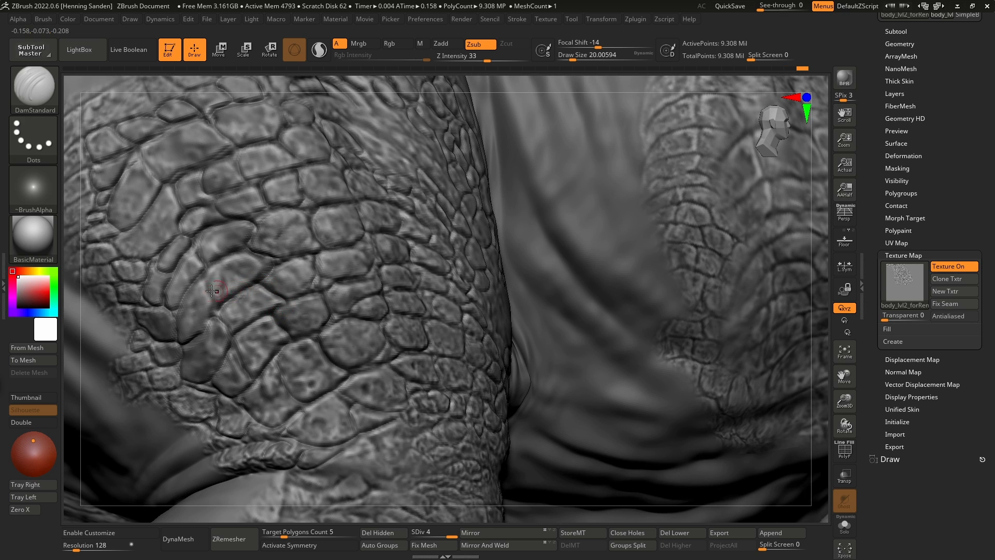
pyautogui.moveTo(212, 291); pyautogui.dragTo(209, 269, button='right')
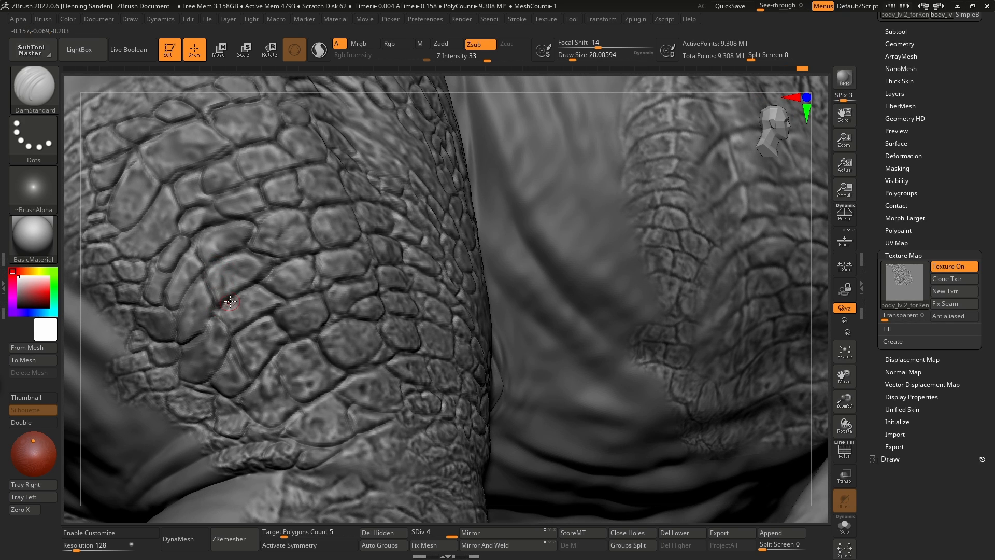
pyautogui.moveTo(230, 302); pyautogui.dragTo(217, 308)
pyautogui.moveTo(237, 255)
pyautogui.mouseDown(button='right')
pyautogui.moveTo(248, 290)
pyautogui.moveTo(317, 267)
pyautogui.moveTo(348, 282)
pyautogui.mouseUp(button='right')
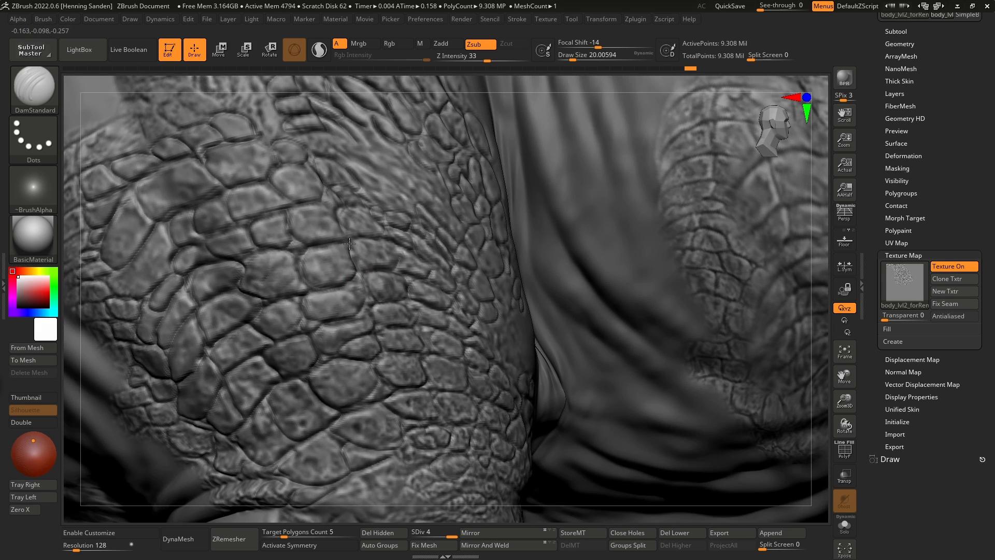
pyautogui.moveTo(350, 244)
pyautogui.mouseDown(button='right')
pyautogui.moveTo(341, 240)
pyautogui.moveTo(382, 188)
pyautogui.moveTo(367, 250)
pyautogui.mouseUp(button='right')
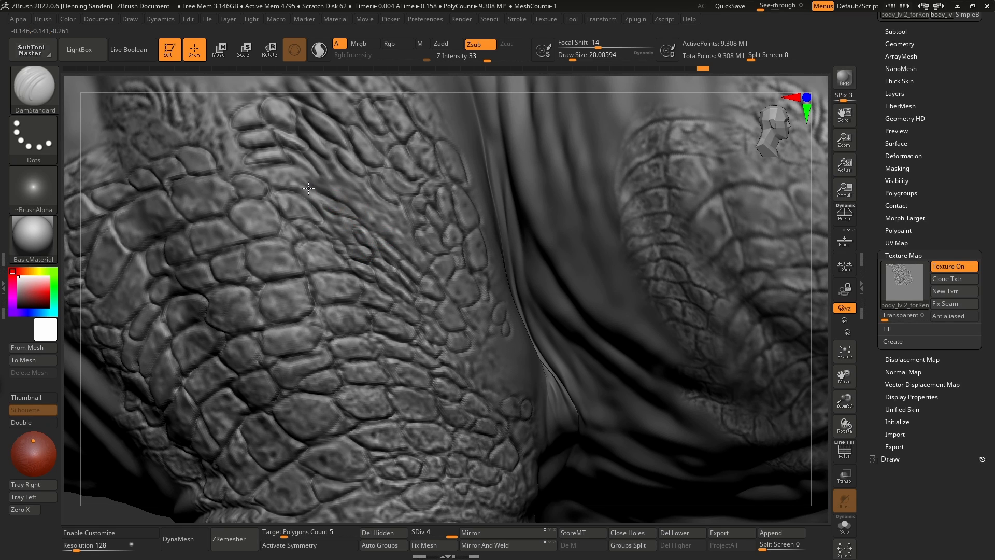
# - Carve a small oval scale beside the upper ridged cluster and narrow scales filling the band toward the front column
pyautogui.moveTo(321, 200)
pyautogui.mouseDown(button='right')
pyautogui.moveTo(326, 243)
pyautogui.moveTo(315, 248)
pyautogui.mouseUp(button='right')
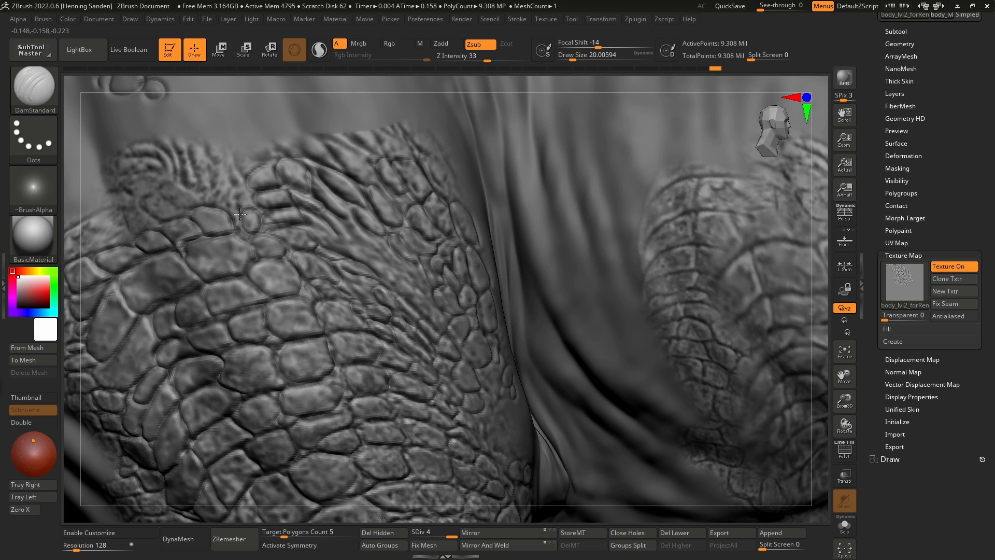
pyautogui.moveTo(349, 231); pyautogui.dragTo(346, 229, button='right')
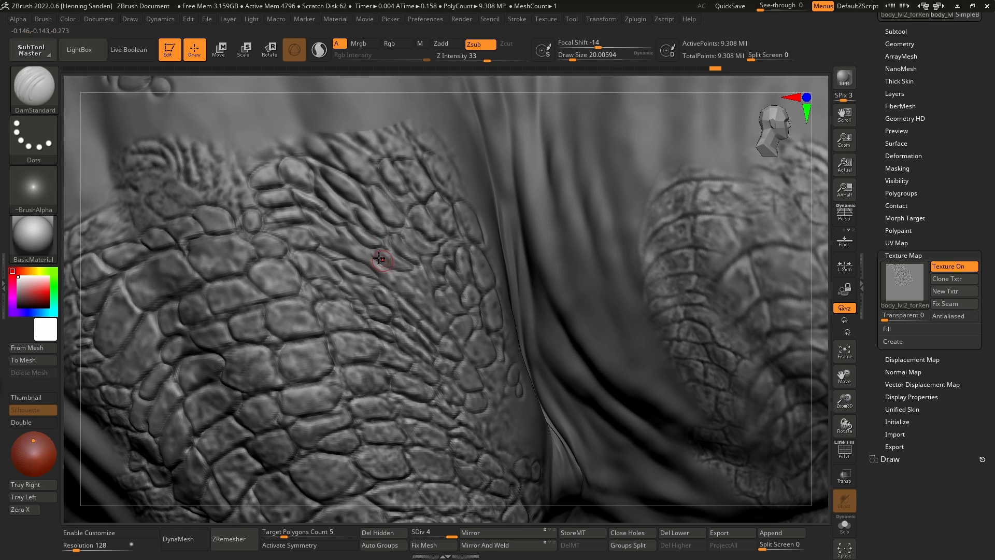
pyautogui.moveTo(379, 259)
pyautogui.mouseDown(button='right')
pyautogui.moveTo(366, 262)
pyautogui.moveTo(384, 277)
pyautogui.moveTo(376, 264)
pyautogui.moveTo(422, 280)
pyautogui.mouseUp(button='right')
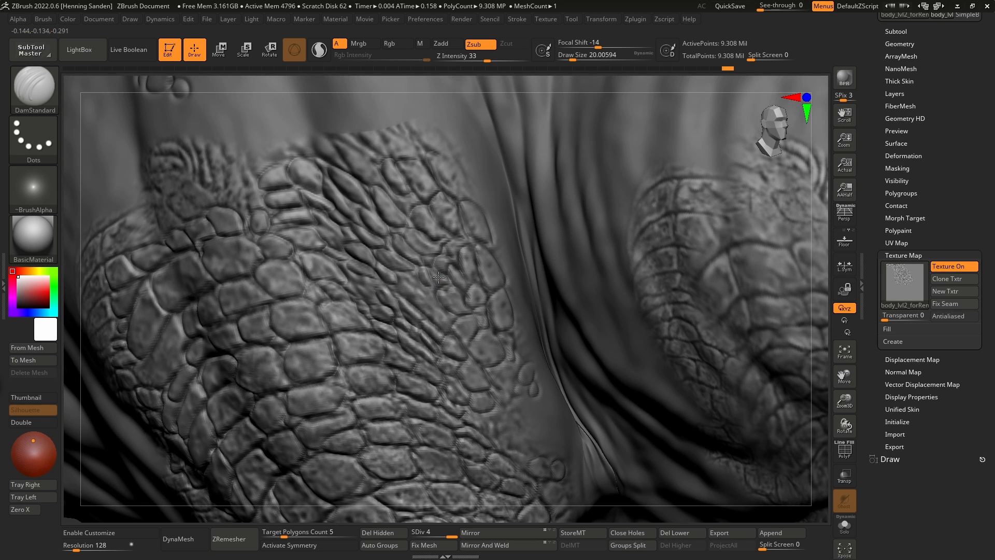
pyautogui.moveTo(445, 325); pyautogui.dragTo(446, 314, button='right')
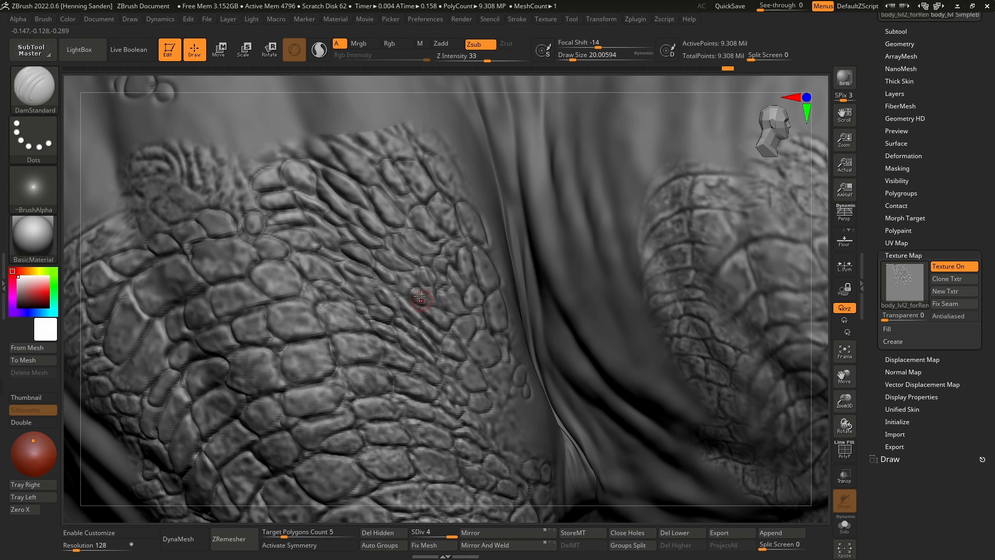
pyautogui.moveTo(409, 298); pyautogui.dragTo(417, 304)
# - Carve the narrow, tightly packed scales in the band above the knee at the lower middle of the thigh patch
pyautogui.moveTo(417, 304)
pyautogui.keyDown('alt'); pyautogui.mouseDown(button='right')
pyautogui.moveTo(407, 260)
pyautogui.moveTo(392, 285)
pyautogui.moveTo(437, 321)
pyautogui.moveTo(439, 358)
pyautogui.moveTo(441, 316)
pyautogui.moveTo(436, 335)
pyautogui.moveTo(331, 348)
pyautogui.moveTo(419, 325)
pyautogui.mouseUp(button='right'); pyautogui.keyUp('alt')
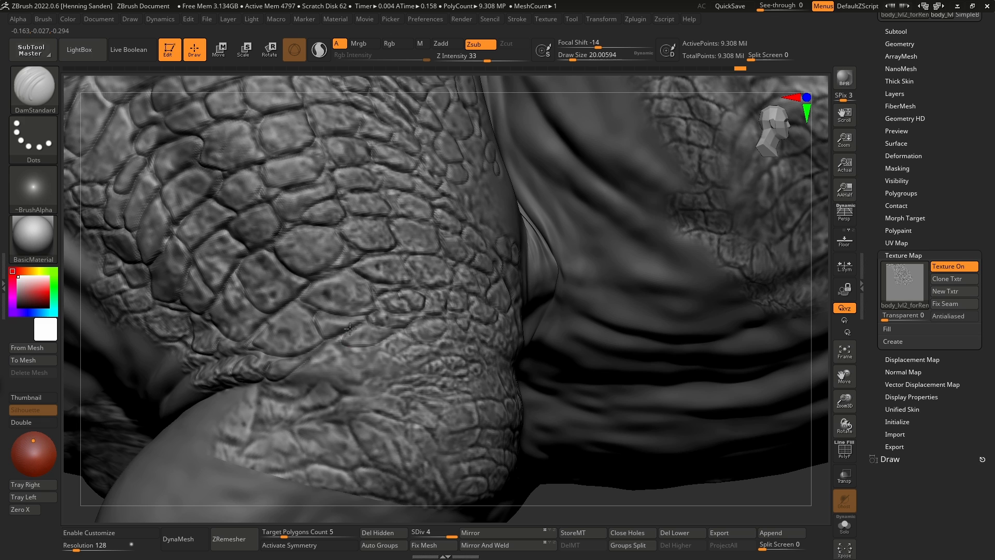
pyautogui.moveTo(350, 328); pyautogui.dragTo(415, 340, button='right')
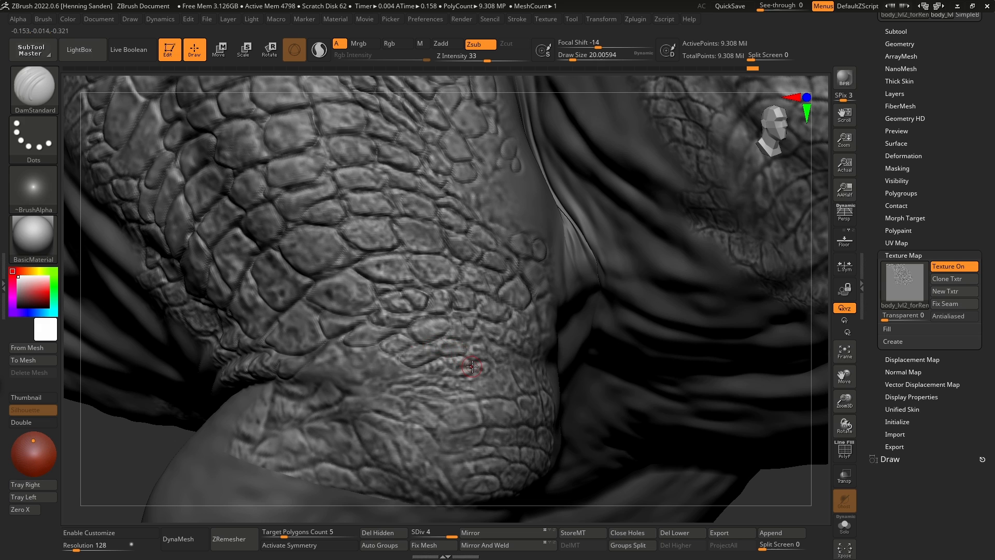
pyautogui.moveTo(473, 360); pyautogui.dragTo(486, 355, button='right')
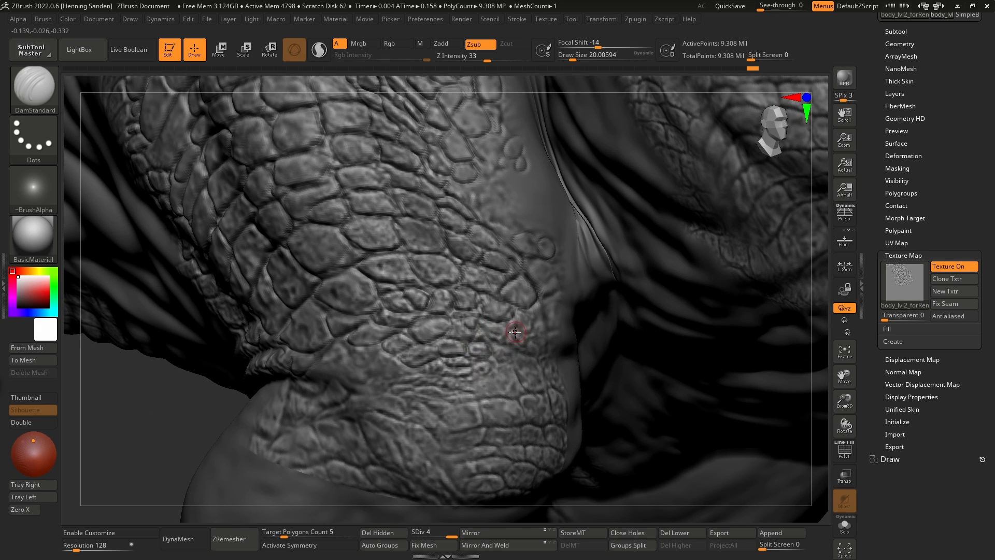
# - Carve the larger textured scales along the lower front edge of the patch, below the band of narrow scales
pyautogui.moveTo(521, 332)
pyautogui.mouseDown(button='right')
pyautogui.moveTo(533, 336)
pyautogui.moveTo(543, 305)
pyautogui.mouseUp(button='right')
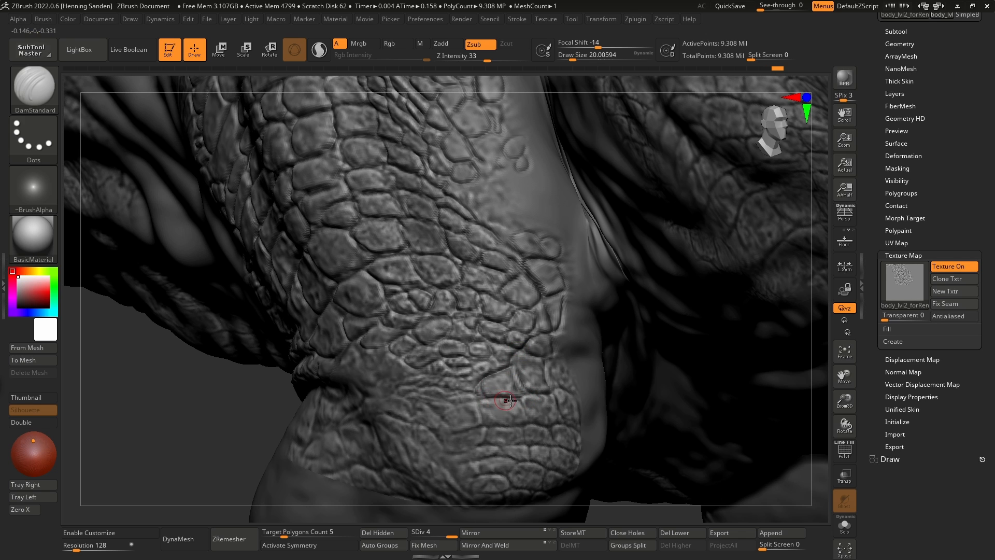
pyautogui.moveTo(485, 399); pyautogui.dragTo(492, 389, button='right')
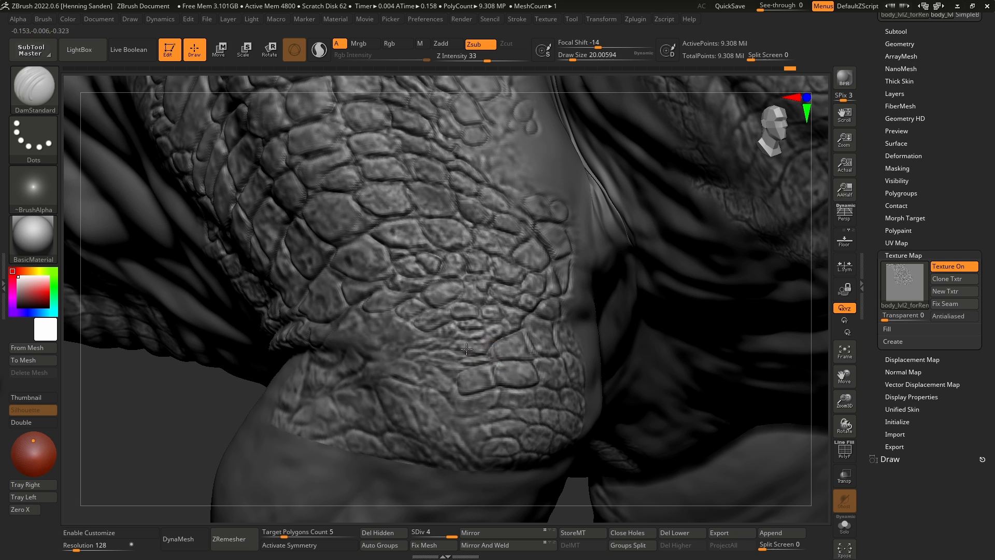
pyautogui.moveTo(504, 336); pyautogui.dragTo(454, 335, button='right')
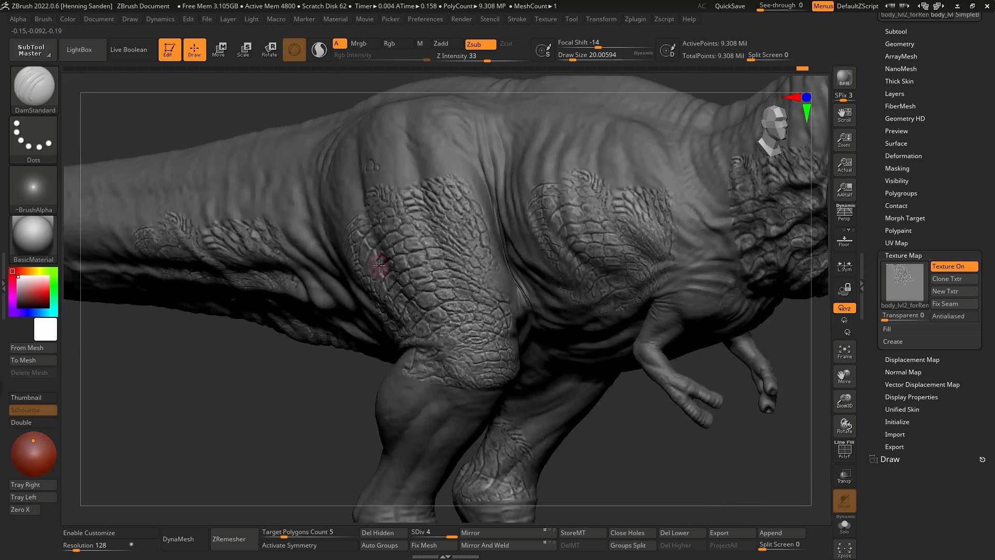
# - Hide the texture to inspect the carved thigh scales up close on the plain sculpt, and show the texture again
pyautogui.moveTo(371, 314); pyautogui.dragTo(787, 290, button='right')
pyautogui.click(950, 266)
pyautogui.moveTo(533, 356); pyautogui.dragTo(684, 269, button='right')
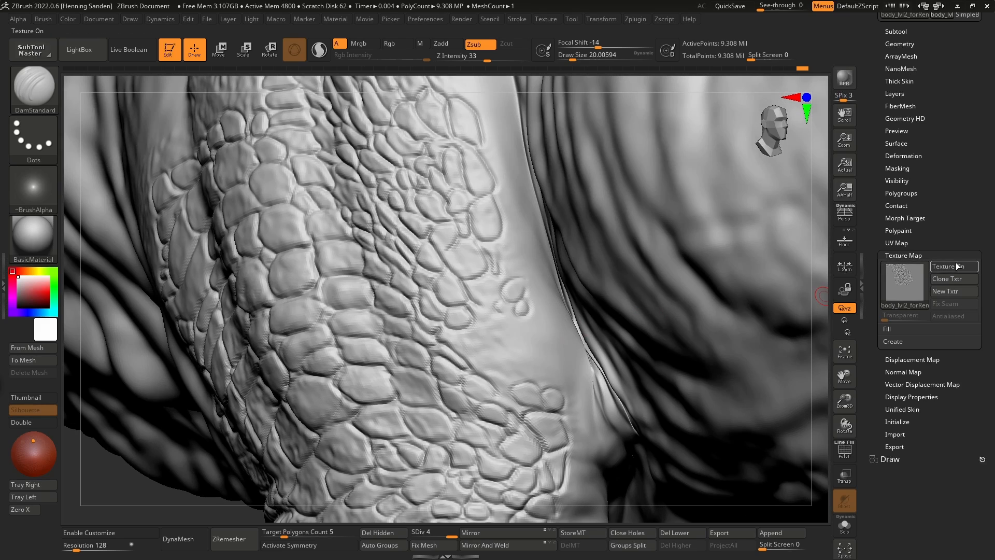
pyautogui.click(955, 266)
# - Carve the missing scales along the front edge, between the pair of small round scales and the lower front corner
pyautogui.moveTo(512, 368); pyautogui.dragTo(481, 328)
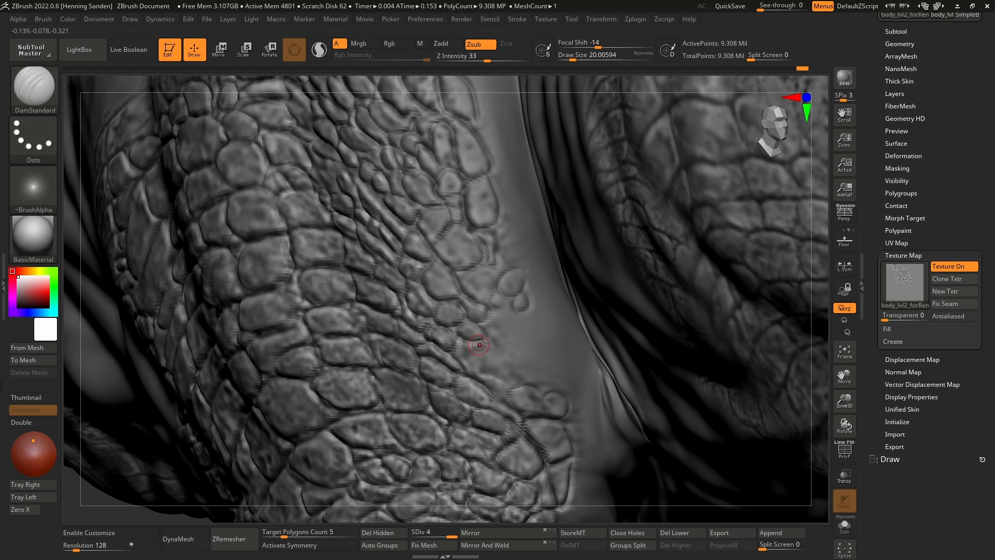
pyautogui.moveTo(483, 343); pyautogui.dragTo(470, 344, button='right')
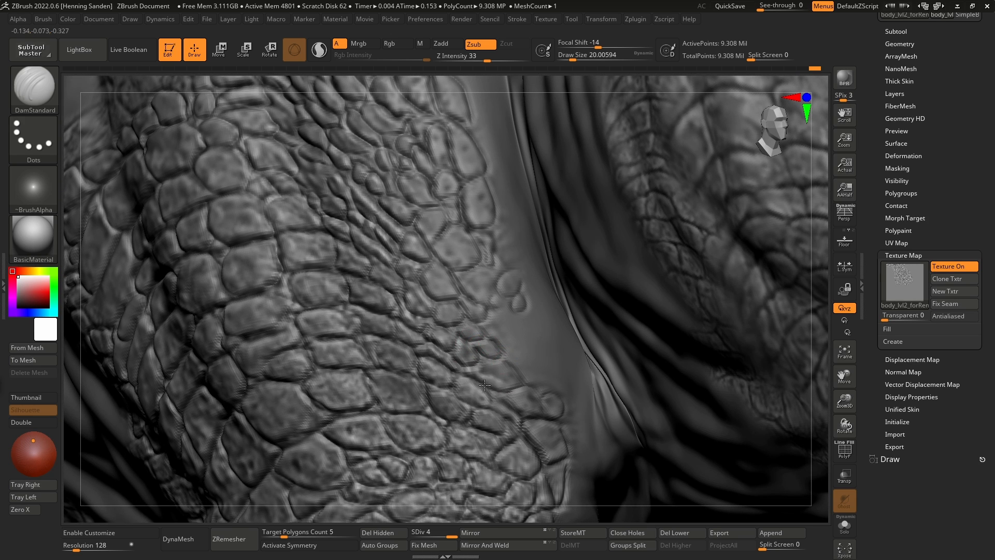
pyautogui.moveTo(519, 338); pyautogui.dragTo(503, 294, button='right')
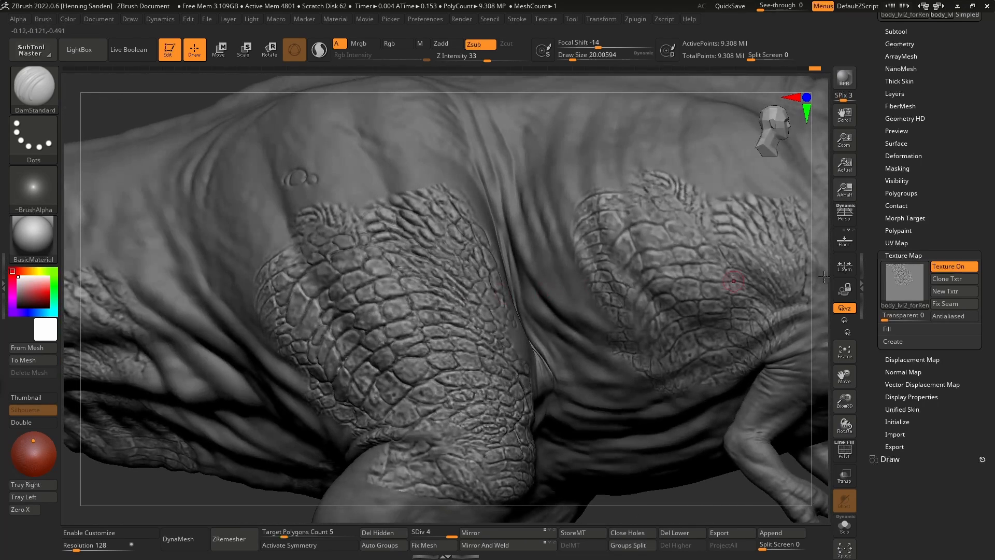
# - Turn the texture off and build up the narrow scales in the upper front band with the ClayBuildup brush
pyautogui.click(958, 266)
pyautogui.moveTo(438, 355); pyautogui.dragTo(473, 282, button='right')
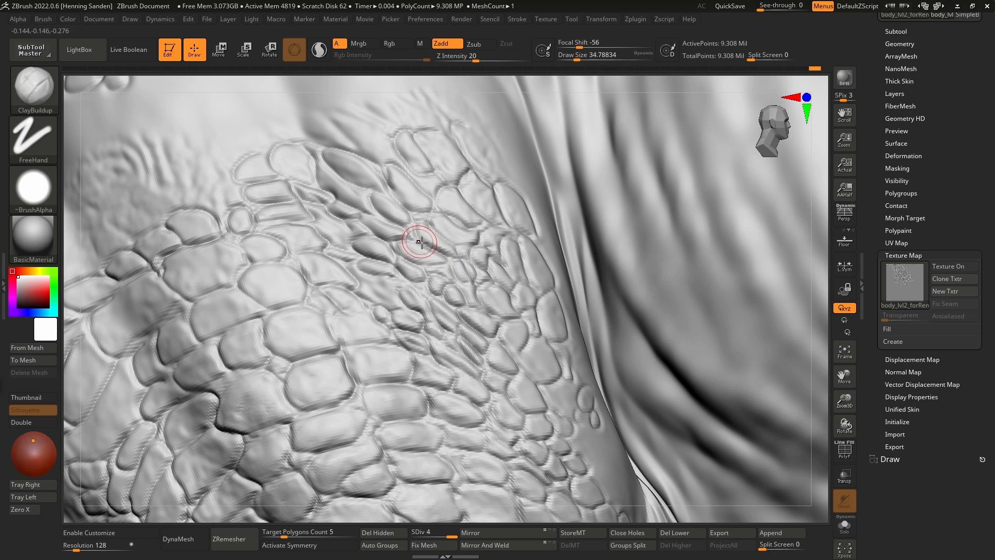
pyautogui.moveTo(444, 246); pyautogui.dragTo(381, 199)
pyautogui.moveTo(390, 206); pyautogui.dragTo(379, 197)
pyautogui.moveTo(381, 184); pyautogui.dragTo(372, 175)
# - Enlarge the ClayBuildup brush to about 49 and raise the rounded and ridged scales of the upper cluster
pyautogui.press(']')
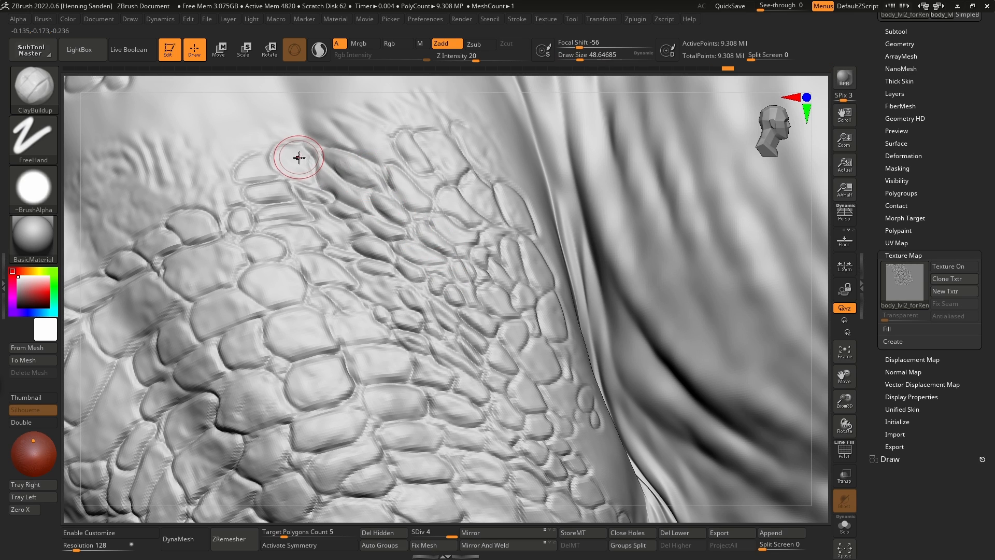
pyautogui.moveTo(301, 159)
pyautogui.mouseDown()
pyautogui.moveTo(307, 168)
pyautogui.moveTo(277, 159)
pyautogui.mouseUp()
pyautogui.moveTo(286, 159); pyautogui.dragTo(301, 160, button='right')
pyautogui.moveTo(300, 160); pyautogui.dragTo(285, 176)
pyautogui.moveTo(260, 167); pyautogui.dragTo(267, 173)
pyautogui.moveTo(272, 210); pyautogui.dragTo(316, 240)
# - Set the draw size to about 39 and build up the wide scales in the middle of the patch, down to the large rounded one
pyautogui.keyDown('ctrl'); pyautogui.moveTo(358, 267); pyautogui.dragTo(365, 255, button='right'); pyautogui.keyUp('ctrl')
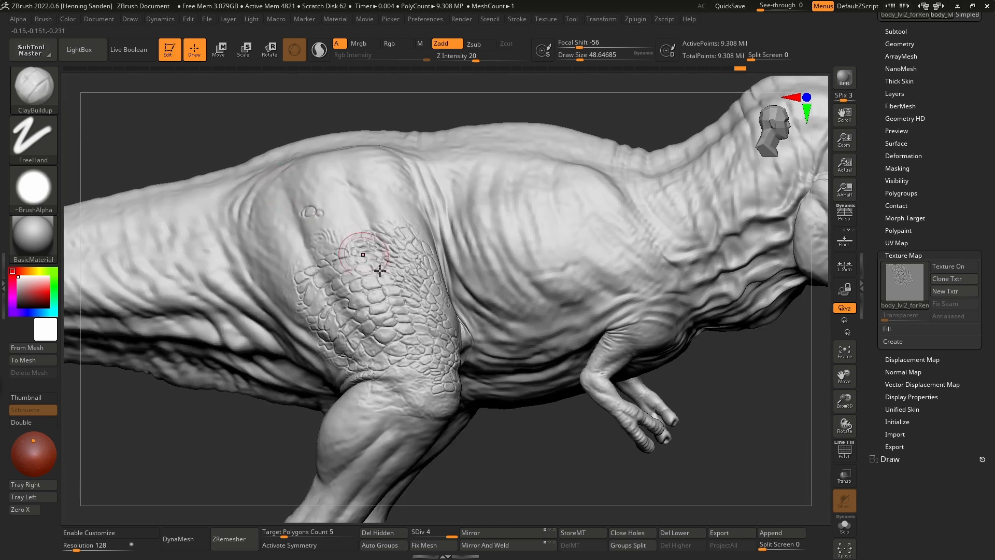
pyautogui.moveTo(403, 303)
pyautogui.keyDown('alt'); pyautogui.mouseDown(button='right')
pyautogui.moveTo(395, 285)
pyautogui.moveTo(424, 316)
pyautogui.moveTo(398, 314)
pyautogui.moveTo(432, 334)
pyautogui.moveTo(421, 321)
pyautogui.moveTo(438, 320)
pyautogui.moveTo(415, 315)
pyautogui.mouseUp(button='right'); pyautogui.keyUp('alt')
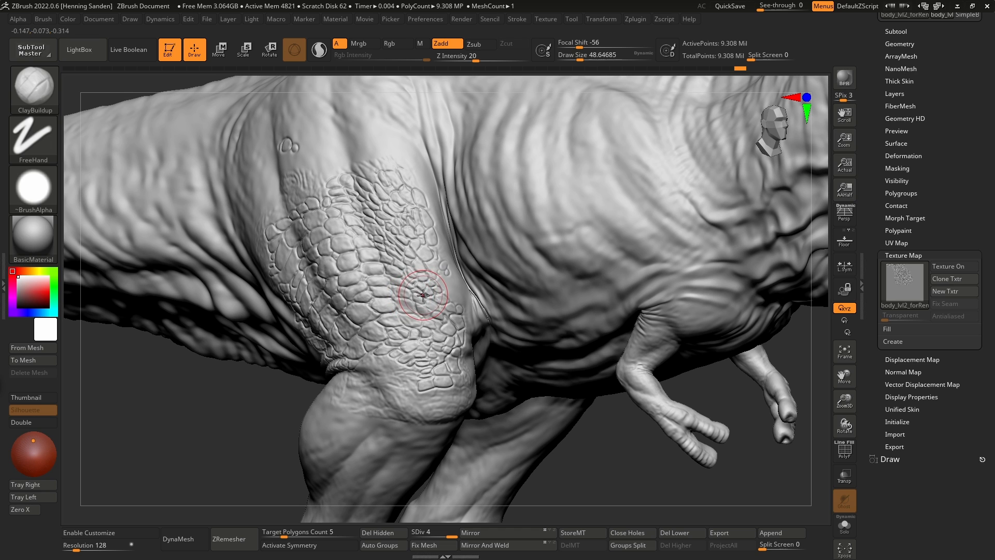
pyautogui.keyDown('ctrl'); pyautogui.moveTo(412, 290); pyautogui.dragTo(452, 289, button='right'); pyautogui.keyUp('ctrl')
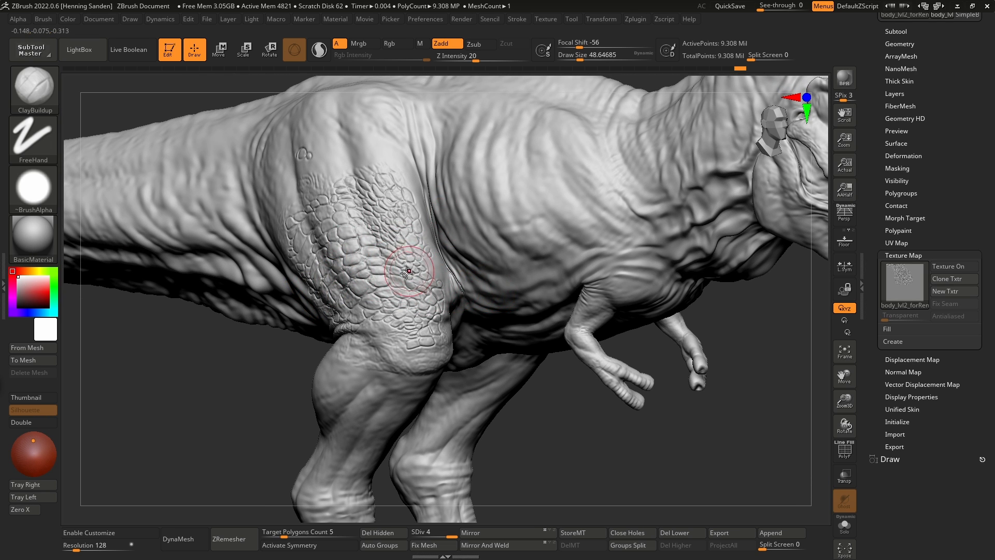
pyautogui.keyDown('ctrl'); pyautogui.moveTo(397, 274); pyautogui.dragTo(410, 302, button='right'); pyautogui.keyUp('ctrl')
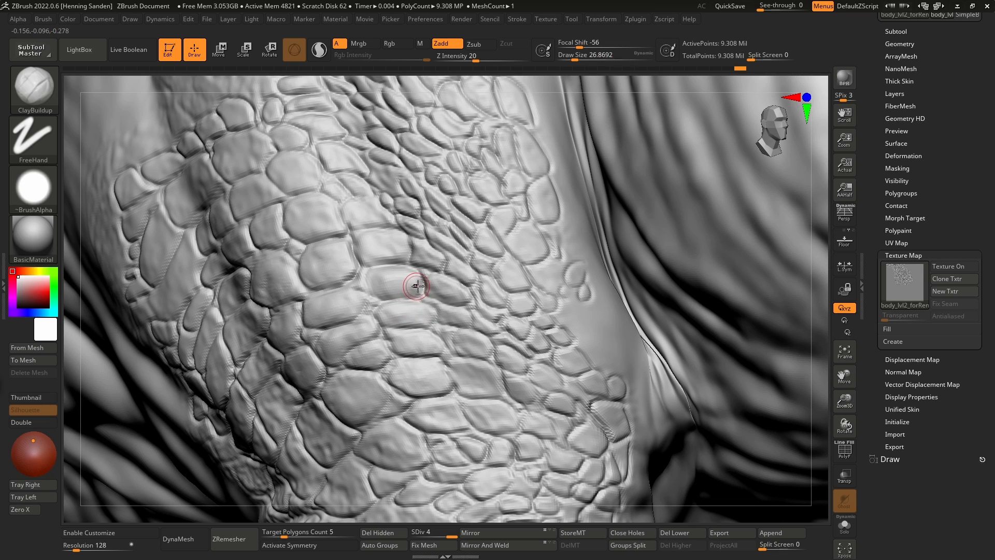
pyautogui.press('s')
pyautogui.moveTo(401, 275)
pyautogui.mouseDown()
pyautogui.moveTo(379, 289)
pyautogui.moveTo(413, 286)
pyautogui.moveTo(398, 315)
pyautogui.moveTo(365, 324)
pyautogui.mouseUp()
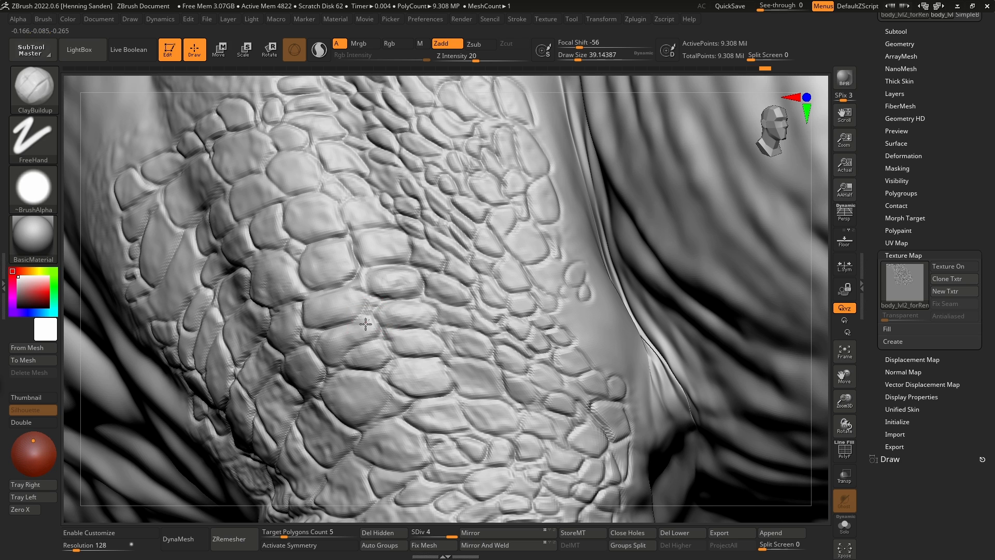
pyautogui.moveTo(373, 338); pyautogui.dragTo(383, 346, button='right')
pyautogui.moveTo(424, 376); pyautogui.dragTo(391, 399)
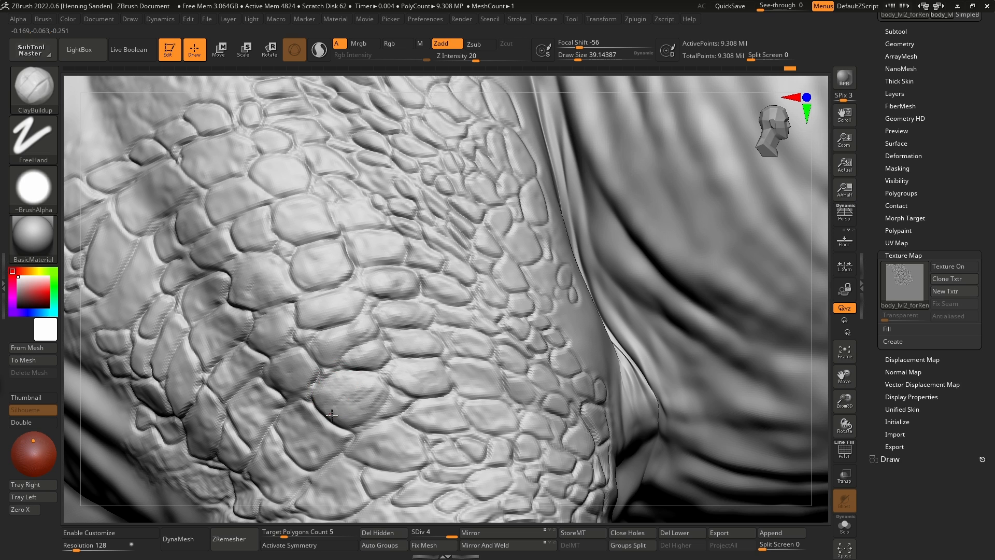
pyautogui.moveTo(332, 415); pyautogui.dragTo(347, 414)
# - Raise the large scales behind the large rounded scale, working up toward the rear middle of the patch
pyautogui.moveTo(354, 412); pyautogui.dragTo(289, 377, button='right')
pyautogui.moveTo(303, 377)
pyautogui.mouseDown()
pyautogui.moveTo(269, 371)
pyautogui.moveTo(280, 384)
pyautogui.mouseUp()
pyautogui.keyDown('alt'); pyautogui.moveTo(283, 389); pyautogui.dragTo(317, 364, button='right'); pyautogui.keyUp('alt')
pyautogui.moveTo(290, 358)
pyautogui.mouseDown()
pyautogui.moveTo(274, 372)
pyautogui.moveTo(295, 377)
pyautogui.mouseUp()
pyautogui.moveTo(284, 411)
pyautogui.mouseDown()
pyautogui.moveTo(223, 323)
pyautogui.moveTo(254, 298)
pyautogui.mouseUp()
# - Build up the long curved scales near the rear edge of the patch, enlarging the brush to about 51
pyautogui.moveTo(271, 296); pyautogui.dragTo(282, 254, button='right')
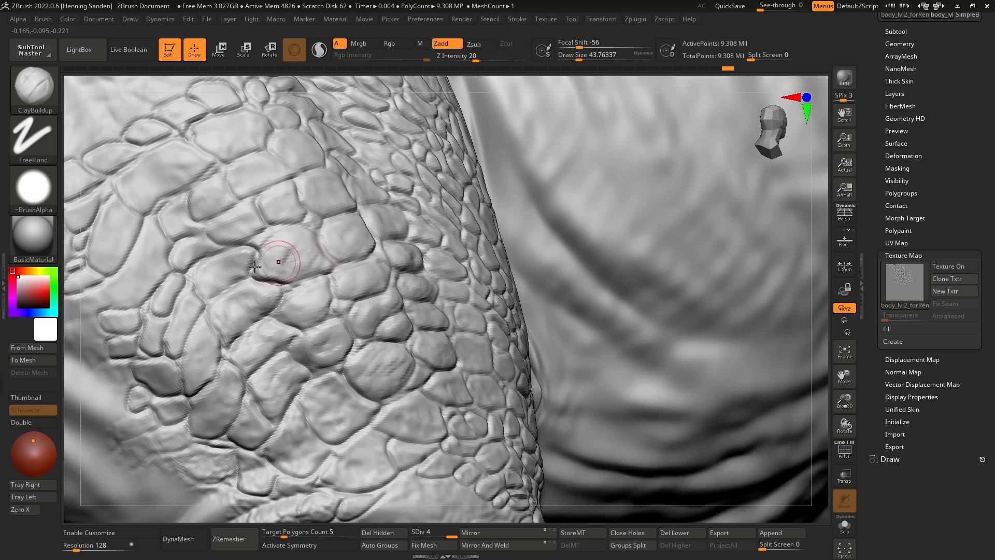
pyautogui.moveTo(230, 261); pyautogui.dragTo(237, 267)
pyautogui.keyDown('alt'); pyautogui.moveTo(203, 272); pyautogui.dragTo(280, 306, button='right'); pyautogui.keyUp('alt')
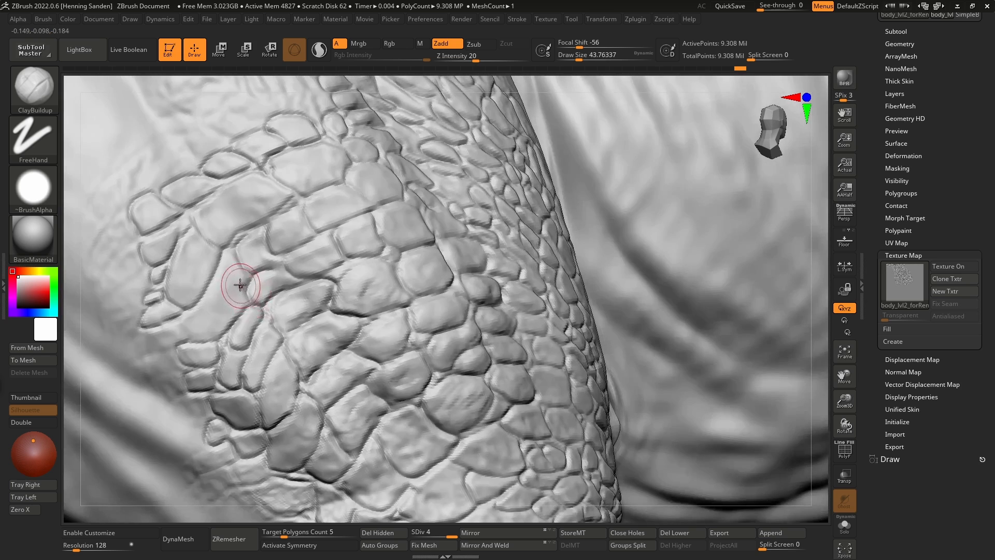
pyautogui.moveTo(237, 269)
pyautogui.mouseDown()
pyautogui.moveTo(220, 326)
pyautogui.moveTo(207, 313)
pyautogui.moveTo(227, 295)
pyautogui.mouseUp()
pyautogui.press('s')
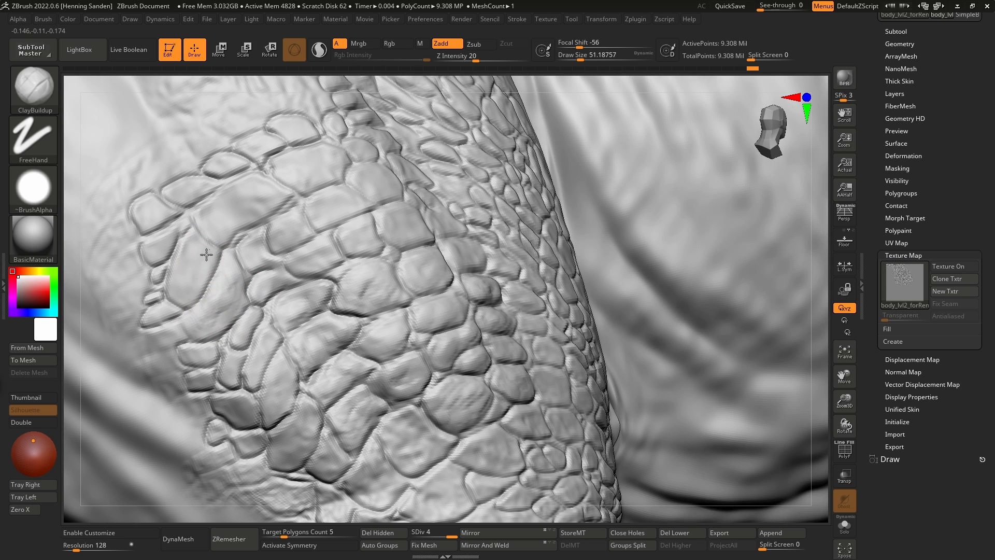
pyautogui.moveTo(206, 254)
pyautogui.mouseDown()
pyautogui.moveTo(182, 294)
pyautogui.moveTo(204, 259)
pyautogui.moveTo(208, 215)
pyautogui.moveTo(272, 188)
pyautogui.moveTo(217, 228)
pyautogui.mouseUp()
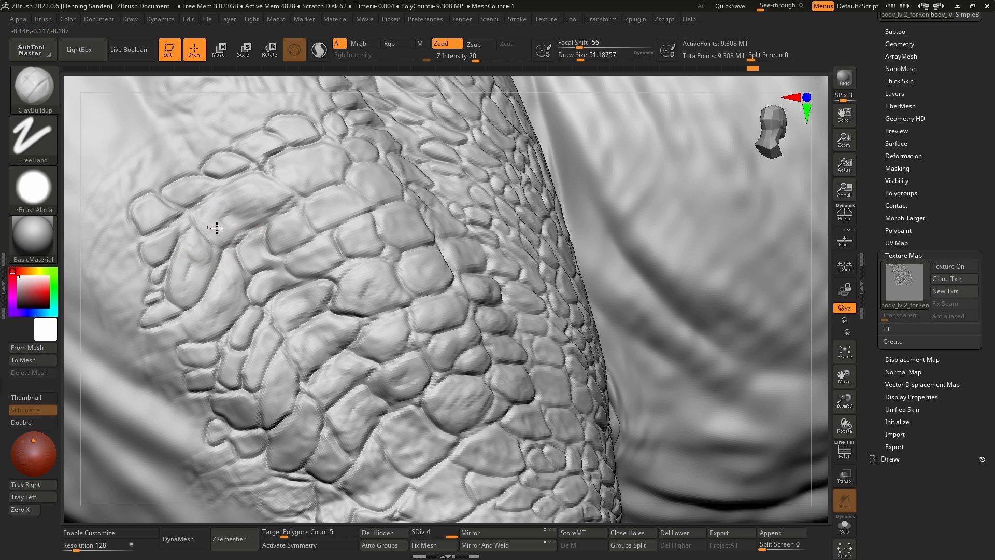
# - Build up the wide scale in the upper row and the smaller scale directly above it on the patch's upper edge
pyautogui.keyDown('alt'); pyautogui.moveTo(314, 173); pyautogui.dragTo(322, 249, button='right'); pyautogui.keyUp('alt')
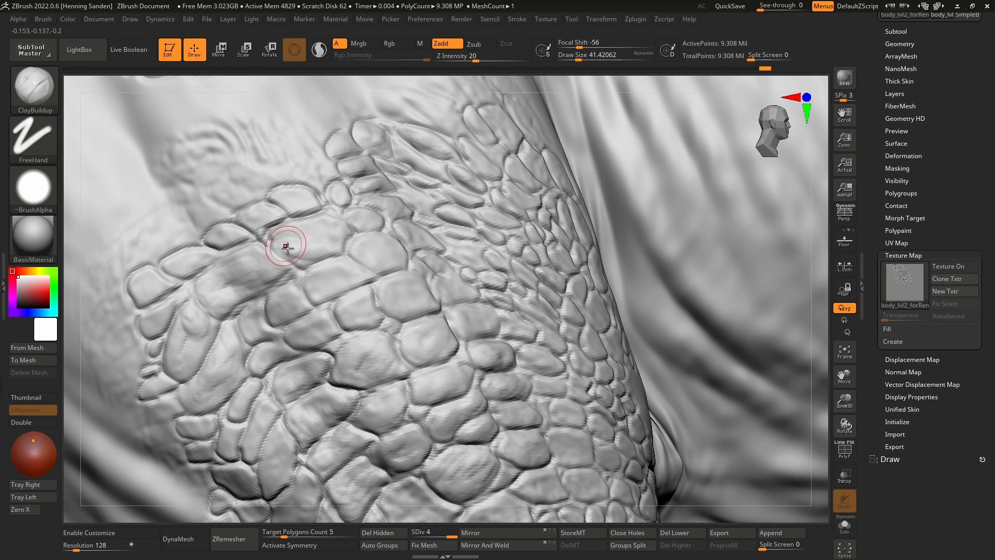
pyautogui.moveTo(285, 244)
pyautogui.mouseDown()
pyautogui.moveTo(320, 222)
pyautogui.moveTo(335, 241)
pyautogui.moveTo(298, 260)
pyautogui.moveTo(326, 232)
pyautogui.moveTo(300, 229)
pyautogui.moveTo(305, 239)
pyautogui.mouseUp()
pyautogui.press('s')
pyautogui.press('s')
pyautogui.moveTo(307, 194); pyautogui.dragTo(293, 194)
# - Raise the rounded scale at the front end of the upper large row and the elongated scale behind and below it
pyautogui.moveTo(384, 258); pyautogui.dragTo(392, 264, button='right')
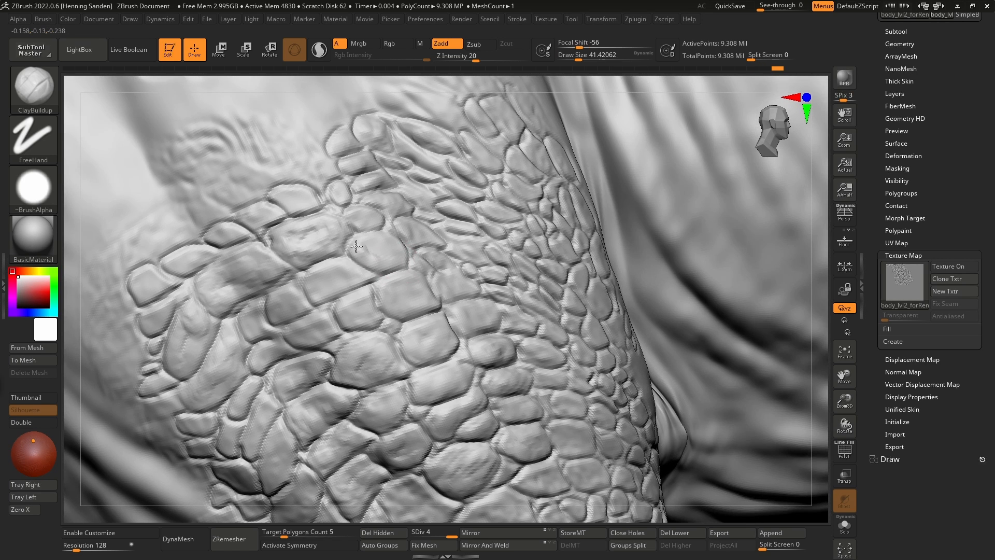
pyautogui.moveTo(401, 243); pyautogui.dragTo(410, 264)
pyautogui.moveTo(409, 264); pyautogui.dragTo(420, 262, button='right')
pyautogui.moveTo(386, 255)
pyautogui.mouseDown()
pyautogui.moveTo(367, 260)
pyautogui.moveTo(362, 250)
pyautogui.mouseUp()
pyautogui.moveTo(384, 259); pyautogui.dragTo(374, 260, button='right')
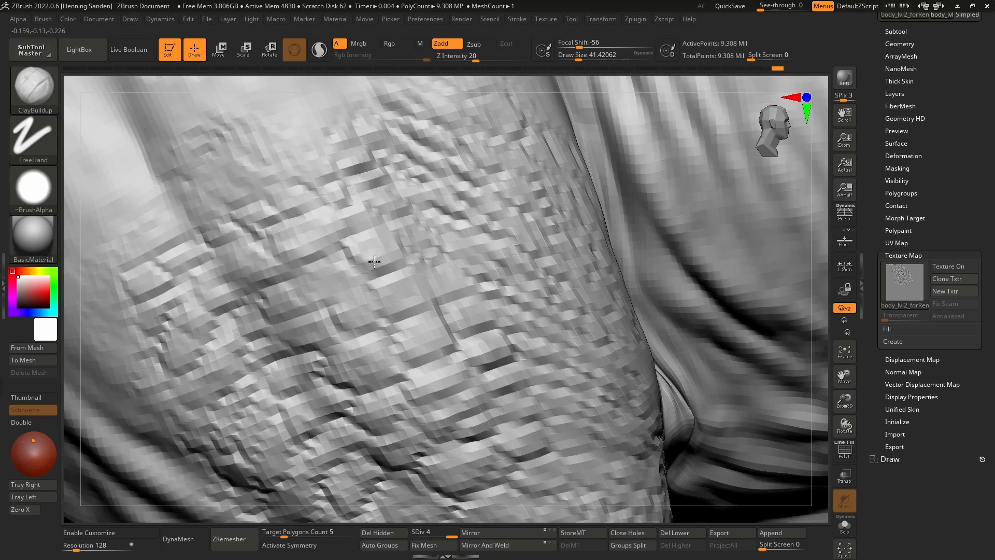
pyautogui.moveTo(350, 273); pyautogui.dragTo(323, 283)
# - Thicken the squarish scale directly below the rounded upper scale using a slightly smaller brush
pyautogui.moveTo(371, 312); pyautogui.dragTo(395, 306, button='right')
pyautogui.press('[')
pyautogui.moveTo(395, 309)
pyautogui.mouseDown()
pyautogui.moveTo(378, 293)
pyautogui.moveTo(399, 284)
pyautogui.mouseUp()
pyautogui.moveTo(382, 293); pyautogui.dragTo(401, 290, button='right')
pyautogui.moveTo(406, 286)
pyautogui.mouseDown()
pyautogui.moveTo(417, 307)
pyautogui.moveTo(394, 301)
pyautogui.mouseUp()
# - Build up the scales below the squarish one, from the edge of the narrow front band back toward the middle
pyautogui.press(']')
pyautogui.moveTo(496, 317); pyautogui.dragTo(473, 321, button='right')
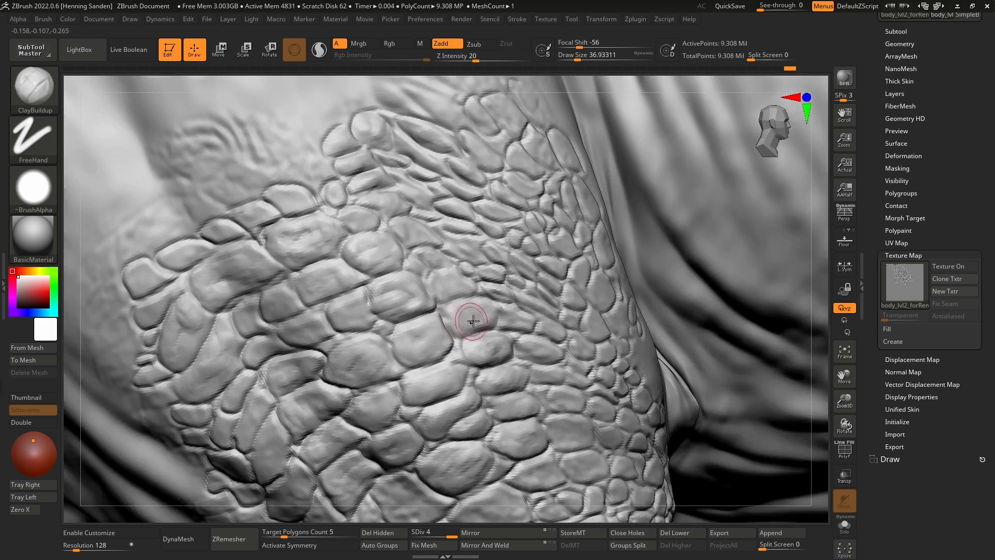
pyautogui.moveTo(473, 320)
pyautogui.mouseDown()
pyautogui.moveTo(455, 307)
pyautogui.moveTo(441, 348)
pyautogui.moveTo(407, 355)
pyautogui.mouseUp()
pyautogui.press(']')
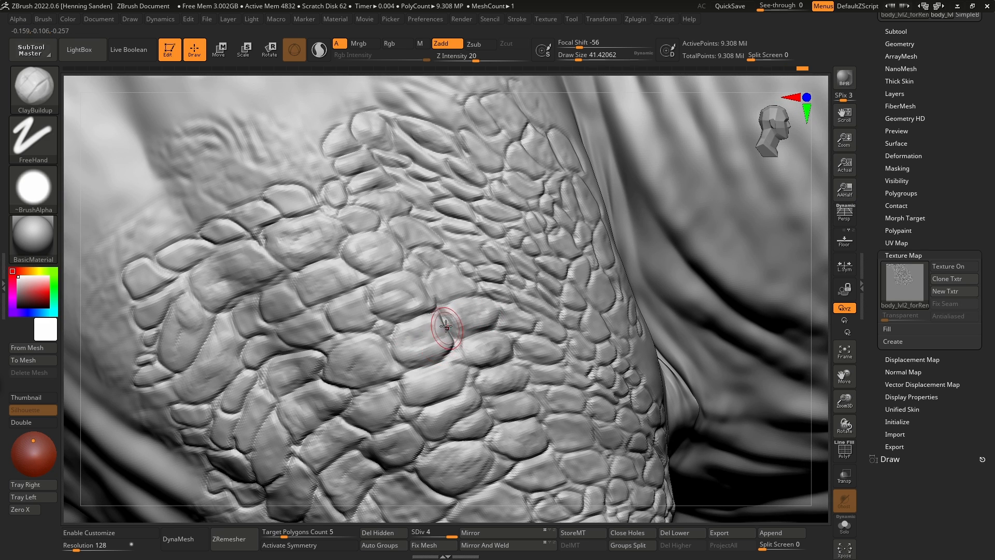
pyautogui.moveTo(441, 327); pyautogui.dragTo(409, 338)
# - Enlarge the brush to about 54 and raise the elongated scales in the two rows behind the squarish scale
pyautogui.press(']')
pyautogui.moveTo(363, 313); pyautogui.dragTo(334, 312)
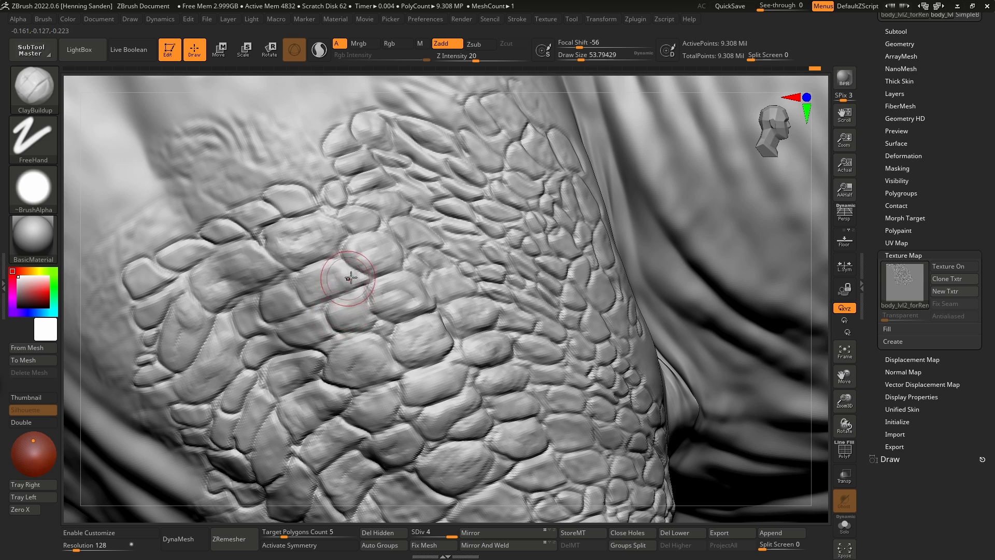
pyautogui.moveTo(351, 278); pyautogui.dragTo(341, 279, button='right')
pyautogui.moveTo(341, 280); pyautogui.dragTo(311, 297)
# - Reduce the brush to about 44 and fill out the irregular scales in the rear middle of the patch
pyautogui.moveTo(289, 299); pyautogui.dragTo(262, 313, button='right')
pyautogui.press('[')
pyautogui.moveTo(252, 312); pyautogui.dragTo(223, 340)
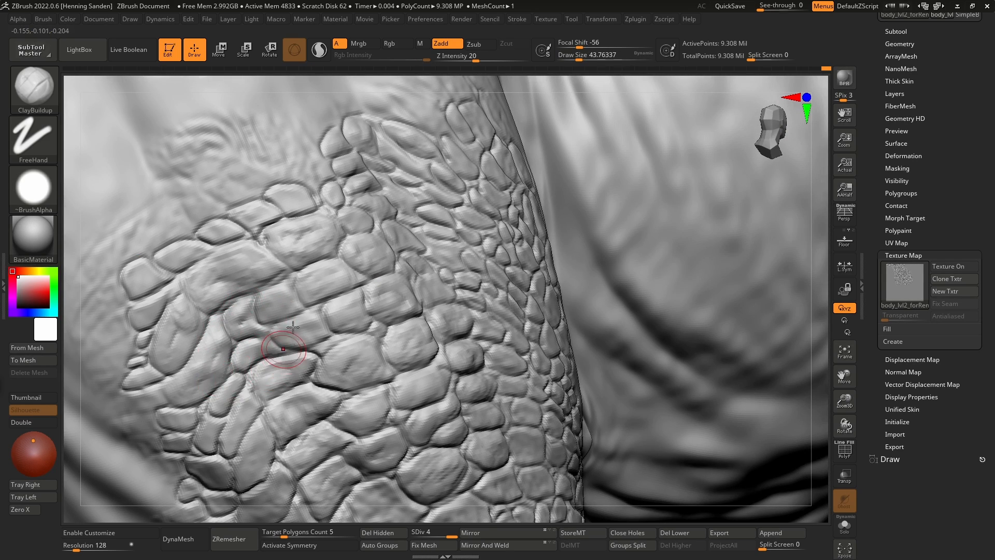
pyautogui.moveTo(264, 342); pyautogui.dragTo(265, 331, button='right')
pyautogui.moveTo(301, 353)
pyautogui.mouseDown()
pyautogui.moveTo(277, 361)
pyautogui.moveTo(289, 360)
pyautogui.moveTo(270, 376)
pyautogui.moveTo(295, 414)
pyautogui.mouseUp()
# - Build up the scales along the patch's front edge and across its upper front corner toward the ridged cluster
pyautogui.moveTo(333, 397)
pyautogui.mouseDown(button='right')
pyautogui.moveTo(322, 395)
pyautogui.moveTo(412, 340)
pyautogui.moveTo(436, 378)
pyautogui.mouseUp(button='right')
pyautogui.moveTo(411, 354)
pyautogui.mouseDown()
pyautogui.moveTo(402, 361)
pyautogui.moveTo(376, 340)
pyautogui.moveTo(395, 279)
pyautogui.moveTo(391, 244)
pyautogui.moveTo(376, 256)
pyautogui.moveTo(367, 220)
pyautogui.moveTo(355, 251)
pyautogui.moveTo(352, 180)
pyautogui.mouseUp()
pyautogui.press('s')
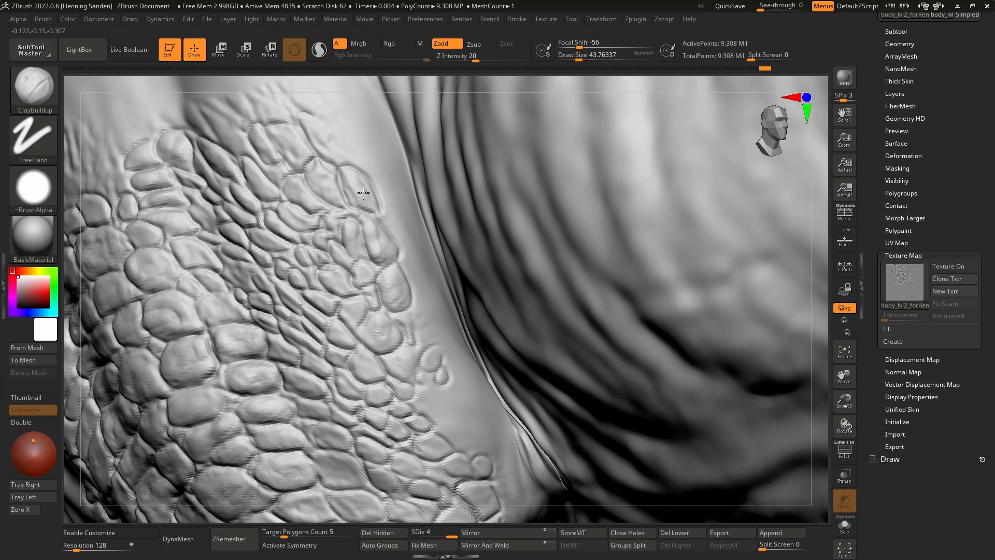
pyautogui.keyDown('alt'); pyautogui.moveTo(364, 192); pyautogui.dragTo(393, 263, button='right'); pyautogui.keyUp('alt')
pyautogui.moveTo(385, 241)
pyautogui.mouseDown()
pyautogui.moveTo(359, 209)
pyautogui.moveTo(381, 233)
pyautogui.moveTo(329, 236)
pyautogui.mouseUp()
pyautogui.moveTo(330, 237); pyautogui.dragTo(341, 261, button='right')
pyautogui.moveTo(341, 261)
pyautogui.mouseDown()
pyautogui.moveTo(310, 237)
pyautogui.moveTo(273, 234)
pyautogui.mouseUp()
pyautogui.moveTo(273, 236); pyautogui.dragTo(240, 260, button='right')
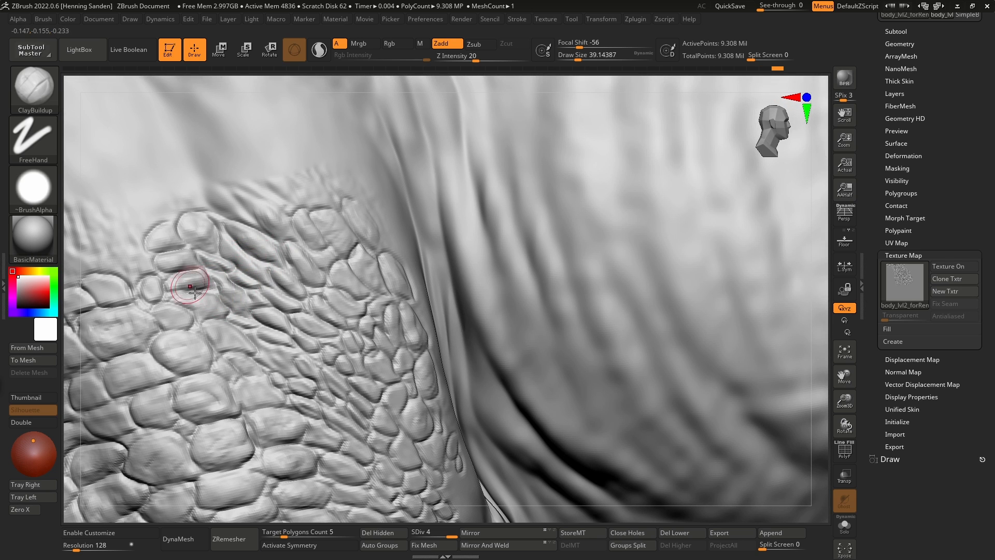
# - Switch to the DamStandard brush at a draw size of about 18 and etch creases into the large scales in the middle
pyautogui.moveTo(181, 285); pyautogui.dragTo(322, 311, button='right')
pyautogui.moveTo(375, 357)
pyautogui.mouseDown(button='right')
pyautogui.moveTo(441, 366)
pyautogui.moveTo(472, 329)
pyautogui.mouseUp(button='right')
pyautogui.press('b')
pyautogui.press('d')
pyautogui.press('s')
pyautogui.press('s')
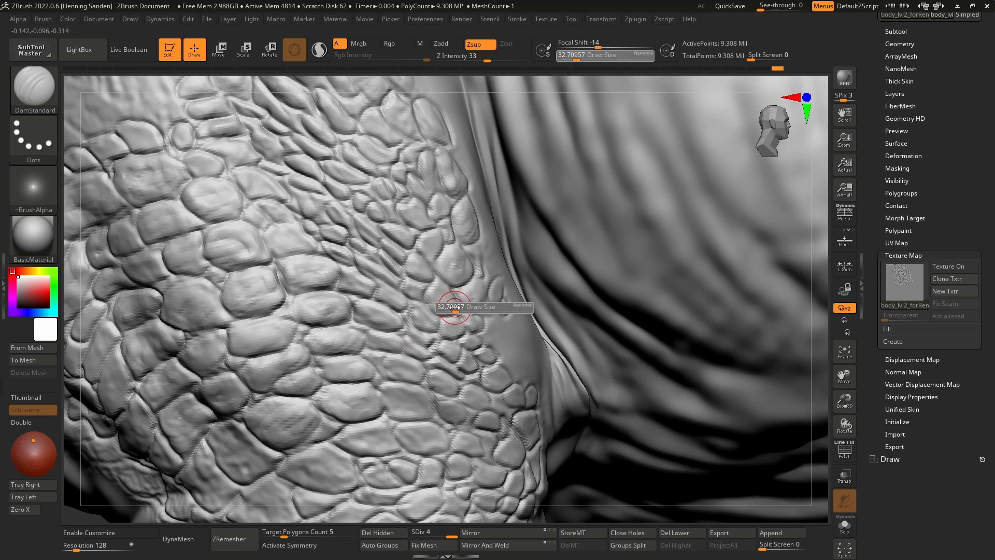
pyautogui.moveTo(432, 296)
pyautogui.keyDown('ctrl'); pyautogui.mouseDown(button='right')
pyautogui.moveTo(406, 283)
pyautogui.moveTo(352, 304)
pyautogui.mouseUp(button='right'); pyautogui.keyUp('ctrl')
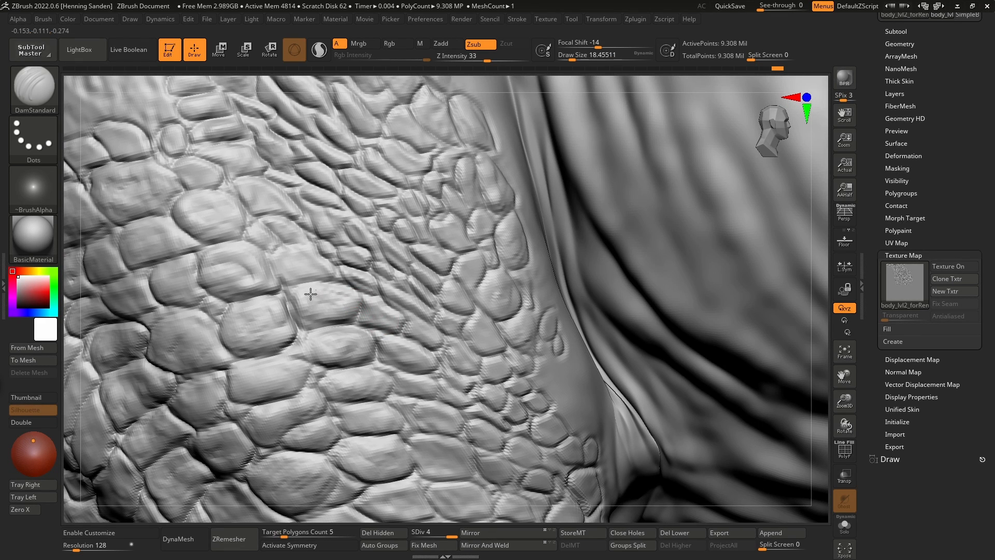
pyautogui.moveTo(344, 300); pyautogui.dragTo(355, 333, button='right')
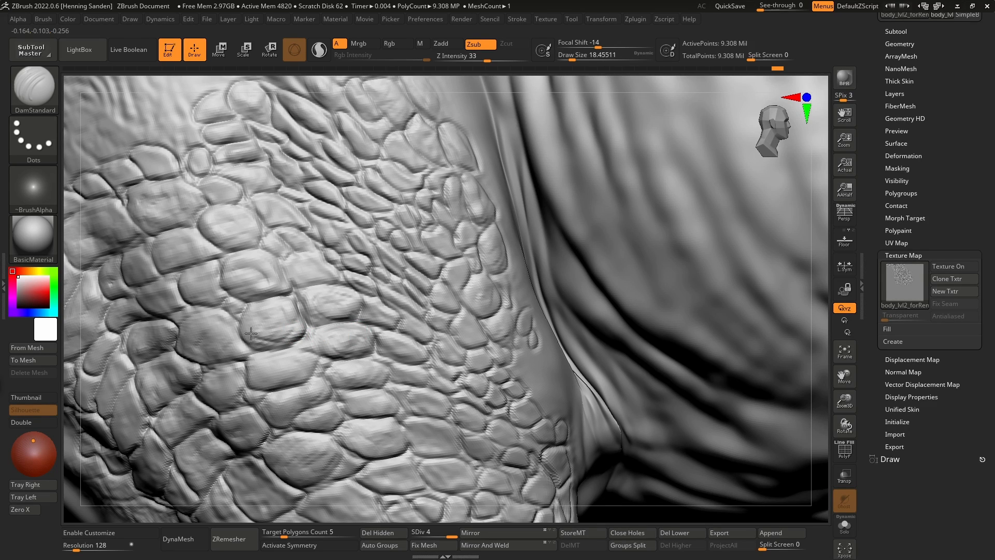
pyautogui.moveTo(295, 323)
pyautogui.mouseDown()
pyautogui.moveTo(235, 283)
pyautogui.moveTo(254, 262)
pyautogui.mouseUp()
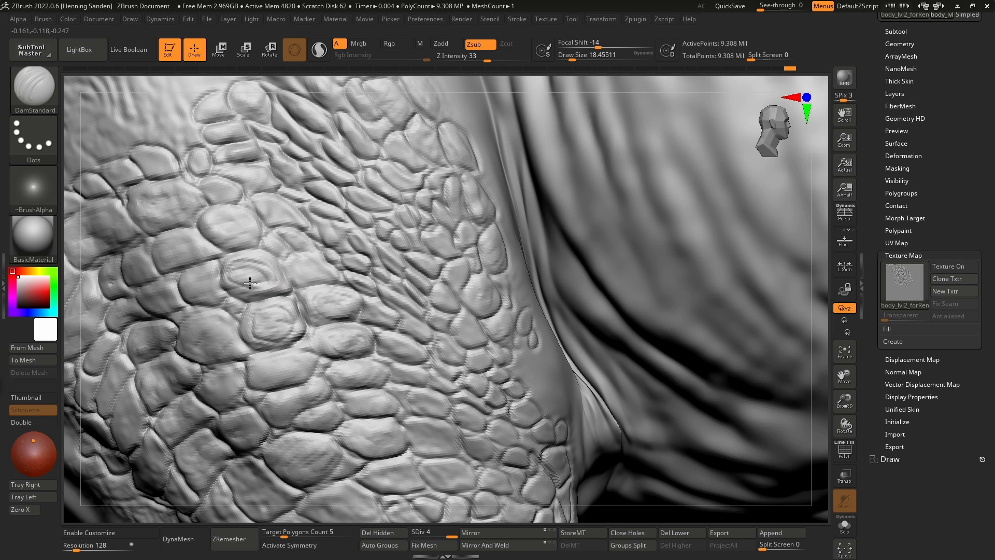
# - Reduce the DamStandard brush to about 17 and carve the creases between the scales in the middle of the patch
pyautogui.moveTo(490, 261); pyautogui.dragTo(480, 275, button='right')
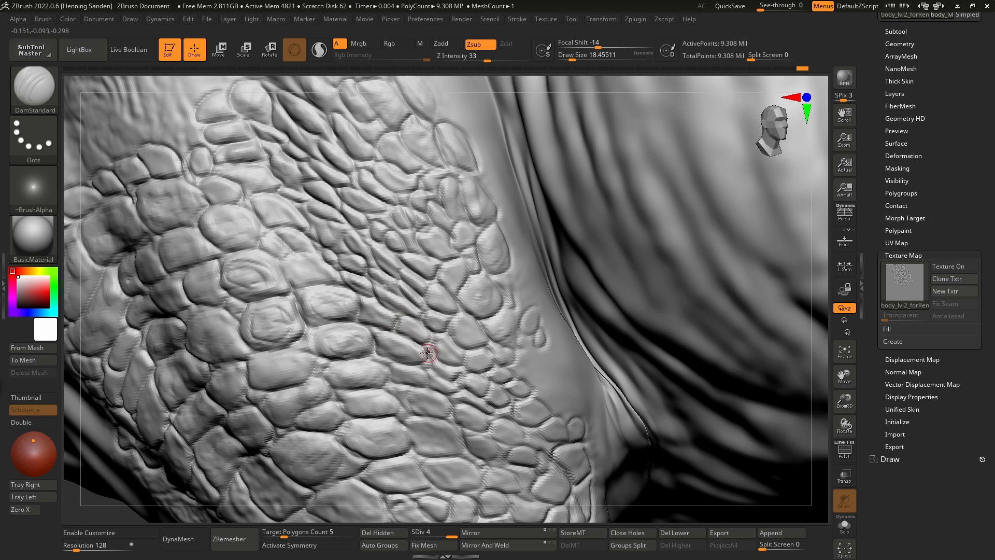
pyautogui.moveTo(455, 366); pyautogui.dragTo(429, 351)
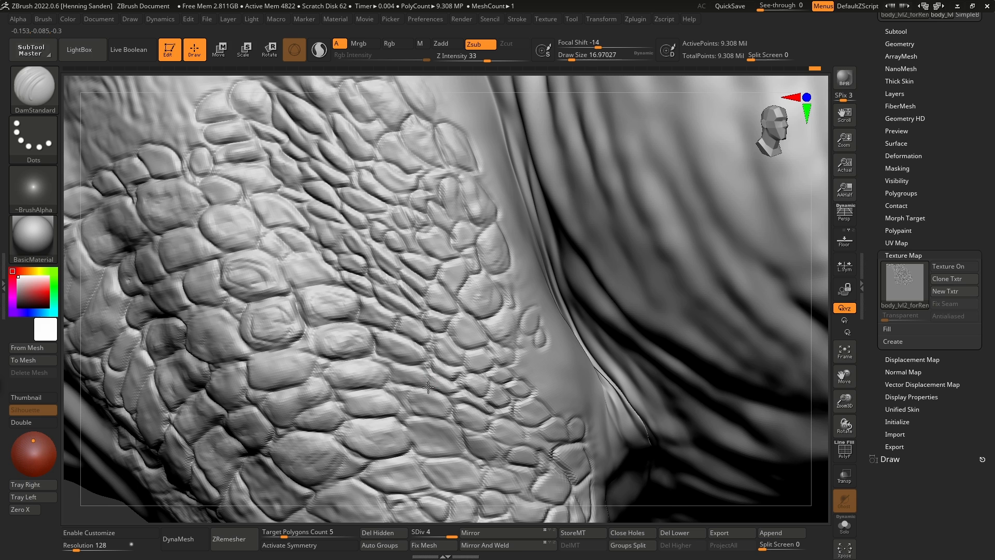
pyautogui.moveTo(439, 381); pyautogui.dragTo(427, 385, button='right')
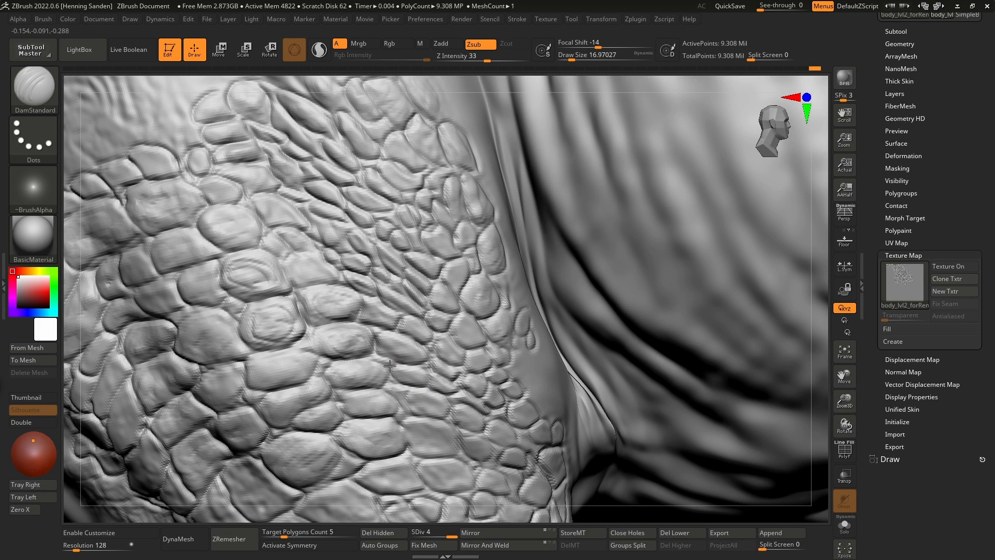
pyautogui.moveTo(367, 355)
pyautogui.mouseDown(button='right')
pyautogui.moveTo(349, 349)
pyautogui.moveTo(338, 362)
pyautogui.mouseUp(button='right')
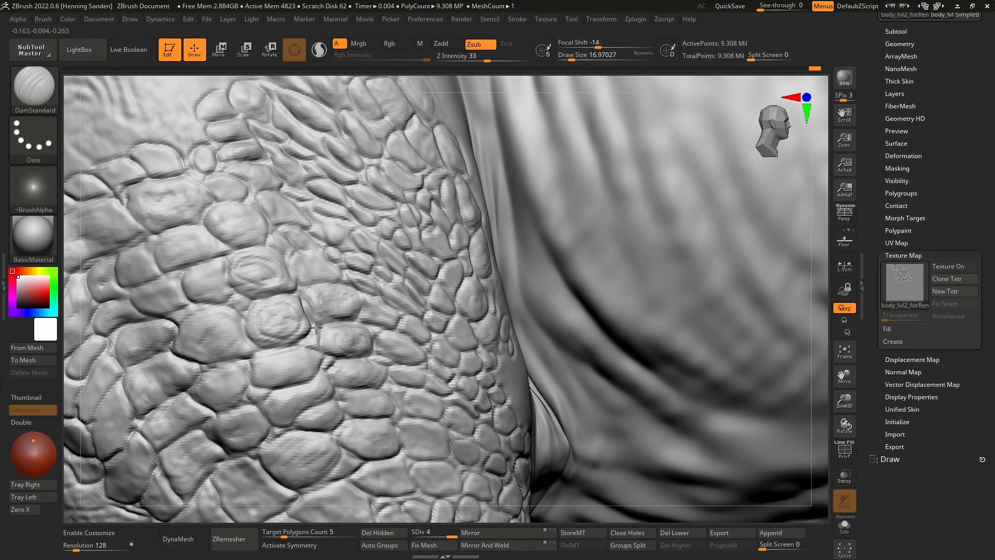
pyautogui.moveTo(249, 333); pyautogui.dragTo(247, 337, button='right')
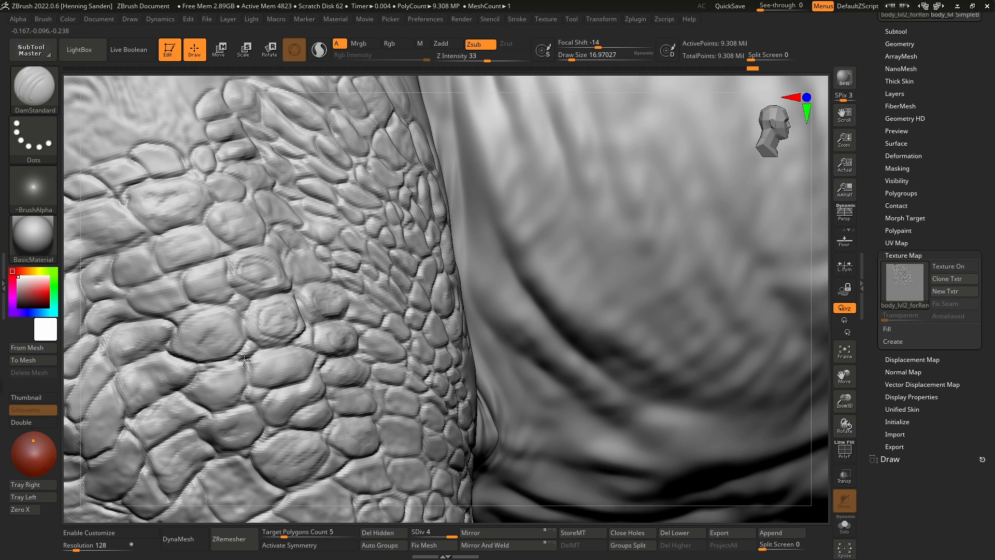
# - Deepen the creases around the long curved scales and their neighbours along the patch's upper rear edge
pyautogui.moveTo(234, 360)
pyautogui.mouseDown(button='right')
pyautogui.moveTo(240, 301)
pyautogui.moveTo(299, 310)
pyautogui.moveTo(247, 345)
pyautogui.mouseUp(button='right')
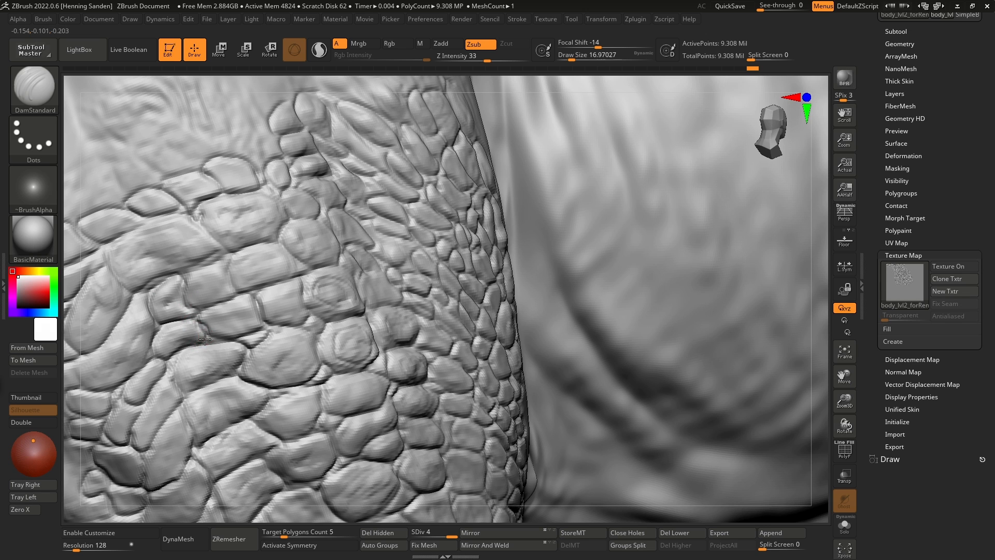
pyautogui.moveTo(189, 360); pyautogui.dragTo(247, 387, button='right')
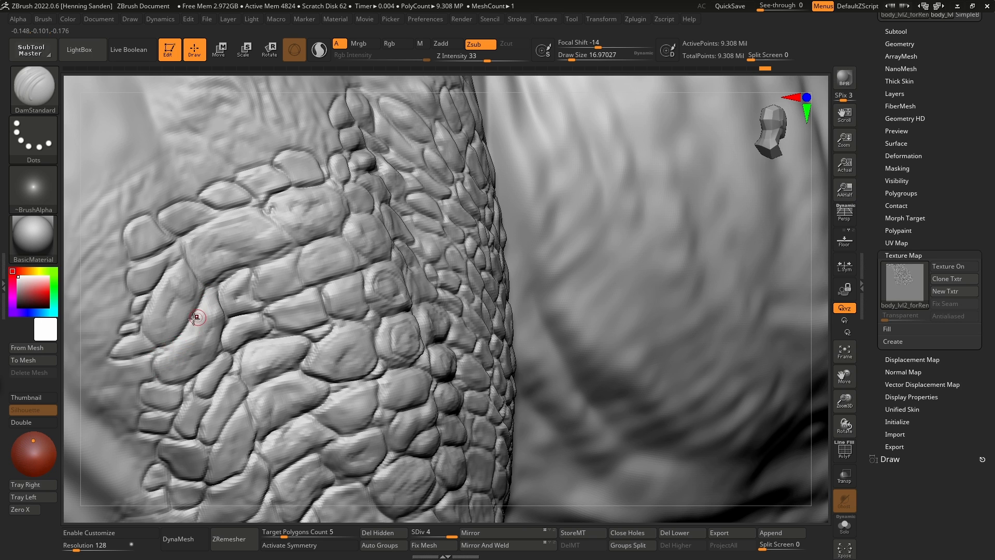
pyautogui.moveTo(196, 316); pyautogui.dragTo(223, 279, button='right')
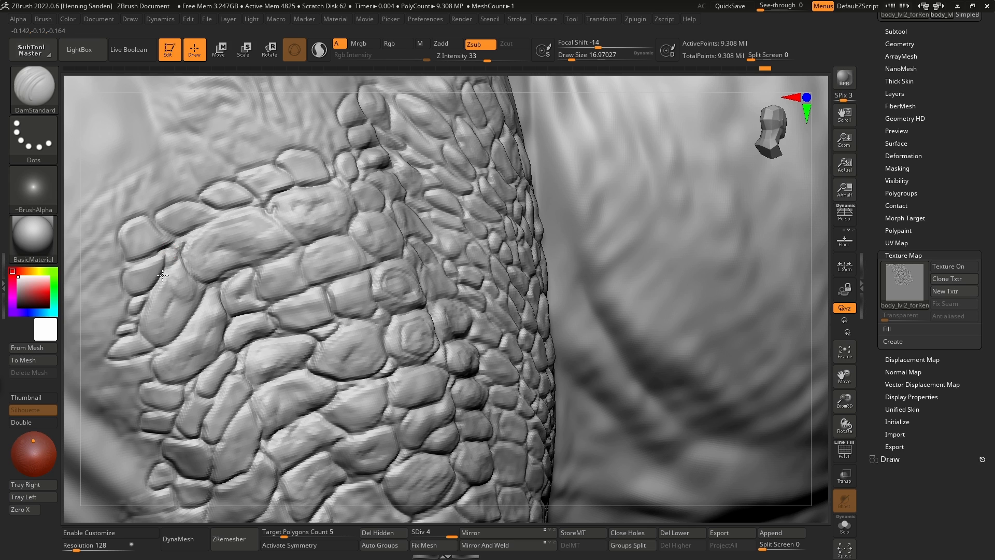
pyautogui.moveTo(232, 222); pyautogui.dragTo(245, 204, button='right')
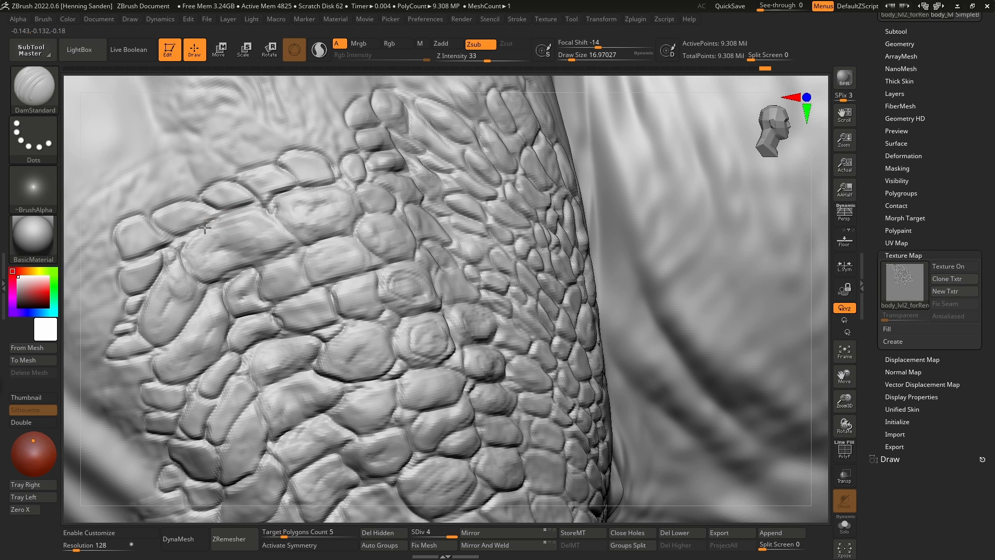
pyautogui.moveTo(204, 227)
pyautogui.mouseDown()
pyautogui.moveTo(178, 244)
pyautogui.moveTo(270, 213)
pyautogui.moveTo(294, 248)
pyautogui.moveTo(312, 240)
pyautogui.mouseUp()
pyautogui.keyDown('alt'); pyautogui.moveTo(287, 256); pyautogui.dragTo(260, 300, button='right'); pyautogui.keyUp('alt')
pyautogui.moveTo(327, 273)
pyautogui.mouseDown()
pyautogui.moveTo(253, 276)
pyautogui.moveTo(240, 257)
pyautogui.moveTo(243, 232)
pyautogui.moveTo(324, 228)
pyautogui.moveTo(332, 266)
pyautogui.moveTo(301, 281)
pyautogui.mouseUp()
# - Examine the sculpted scale patch on the thigh up close and in relation to the whole T. rex
pyautogui.moveTo(301, 280)
pyautogui.keyDown('ctrl'); pyautogui.mouseDown(button='right')
pyautogui.moveTo(351, 329)
pyautogui.moveTo(418, 367)
pyautogui.moveTo(400, 291)
pyautogui.mouseUp(button='right'); pyautogui.keyUp('ctrl')
pyautogui.moveTo(433, 345)
pyautogui.keyDown('alt'); pyautogui.mouseDown(button='right')
pyautogui.moveTo(420, 309)
pyautogui.moveTo(449, 340)
pyautogui.mouseUp(button='right'); pyautogui.keyUp('alt')
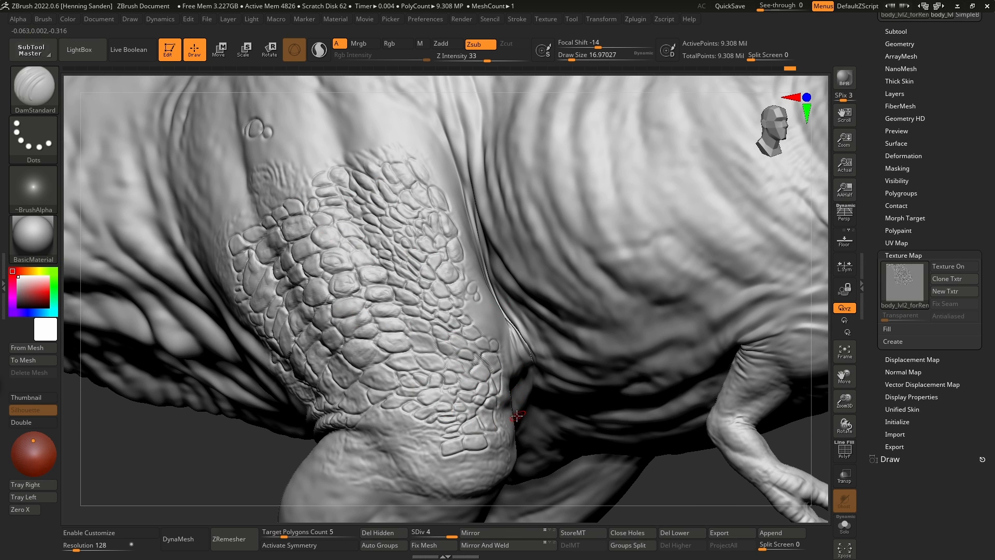
pyautogui.keyDown('alt'); pyautogui.moveTo(480, 390); pyautogui.dragTo(475, 353, button='right'); pyautogui.keyUp('alt')
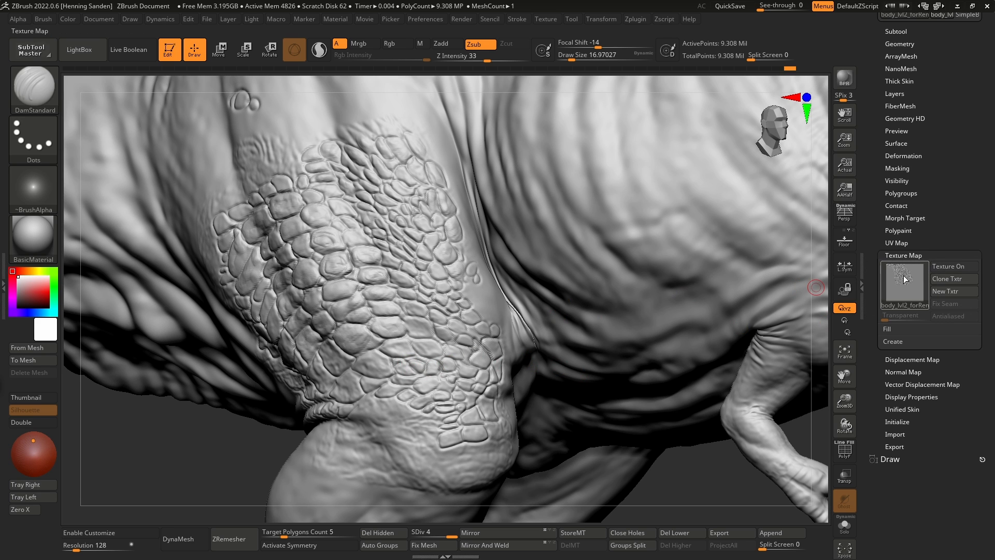
pyautogui.keyDown('ctrl'); pyautogui.moveTo(445, 342); pyautogui.dragTo(407, 255, button='right'); pyautogui.keyUp('ctrl')
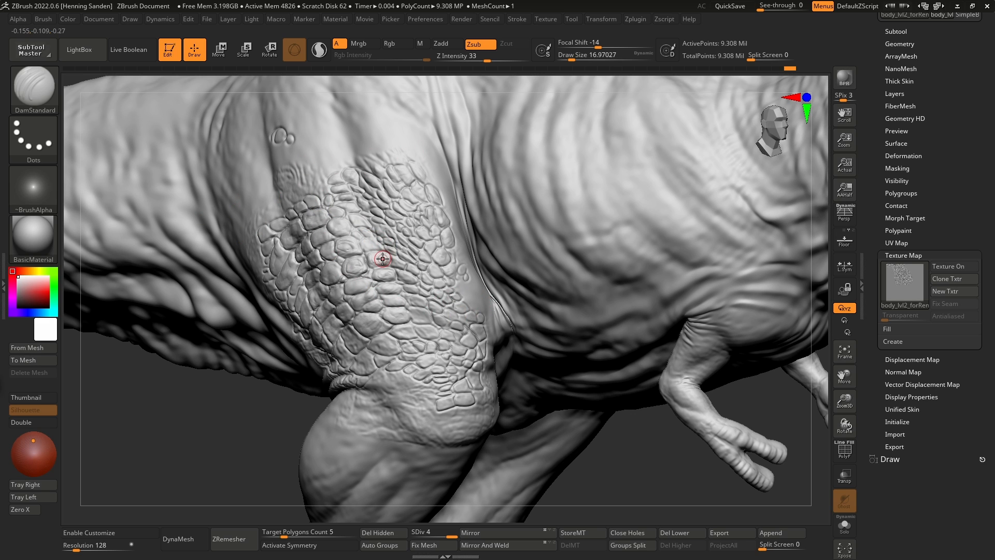
pyautogui.keyDown('ctrl'); pyautogui.moveTo(390, 259); pyautogui.dragTo(362, 206, button='right'); pyautogui.keyUp('ctrl')
pyautogui.keyDown('alt'); pyautogui.moveTo(361, 207); pyautogui.dragTo(388, 230, button='right'); pyautogui.keyUp('alt')
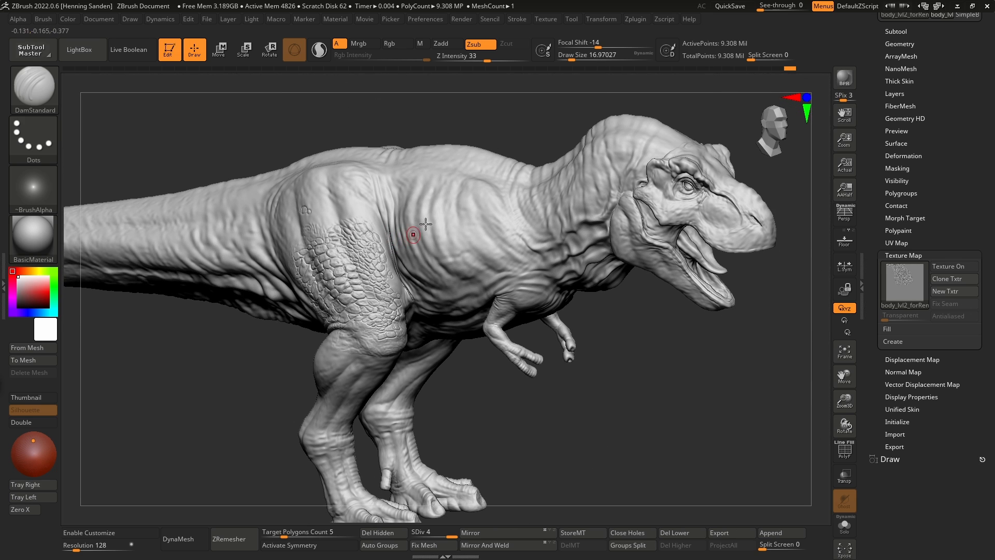
pyautogui.moveTo(400, 267); pyautogui.dragTo(408, 263, button='right')
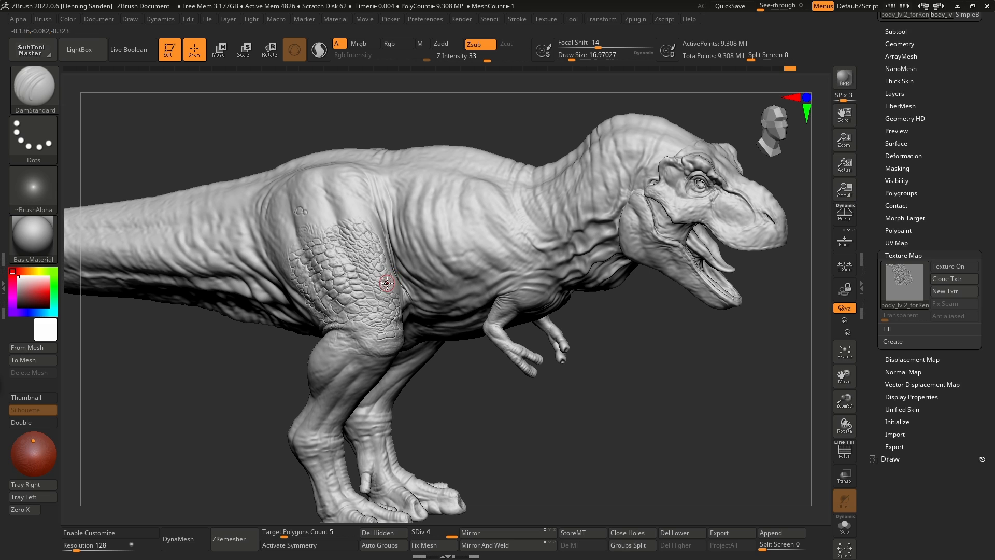
pyautogui.moveTo(389, 282); pyautogui.dragTo(419, 294, button='right')
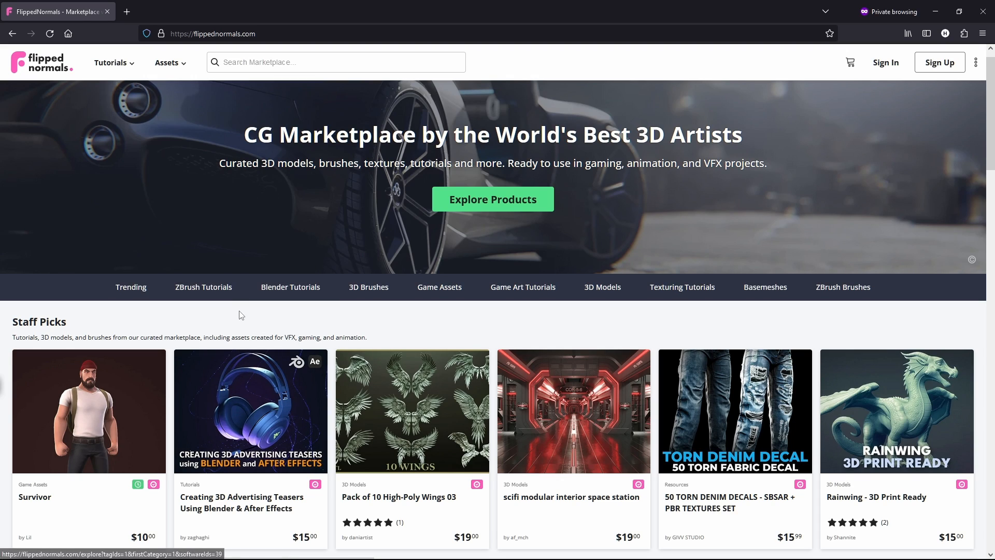
# - Switch to the FlippedNormals website in the browser and look through the homepage down to the trending products
pyautogui.scroll(-6, 239, 315)
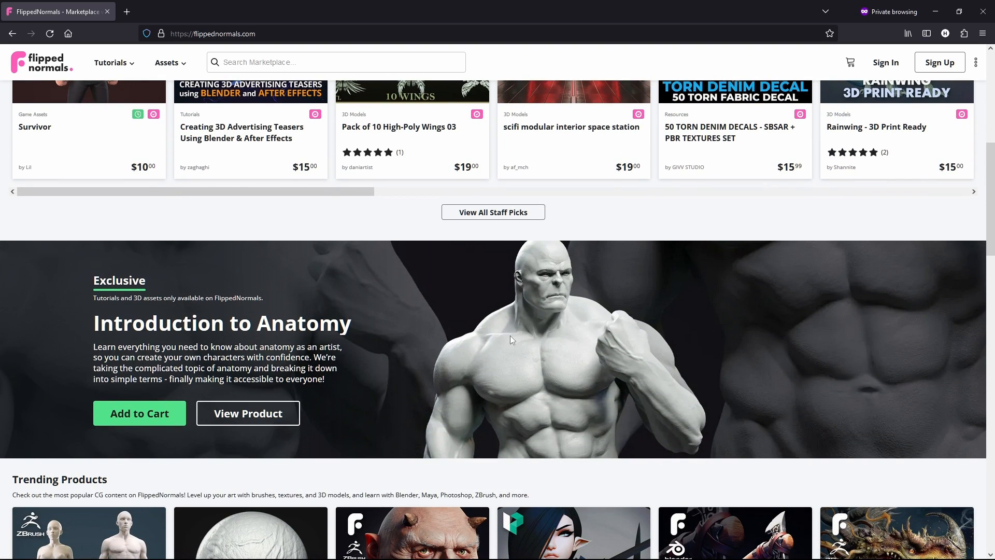
pyautogui.scroll(-4, 456, 345)
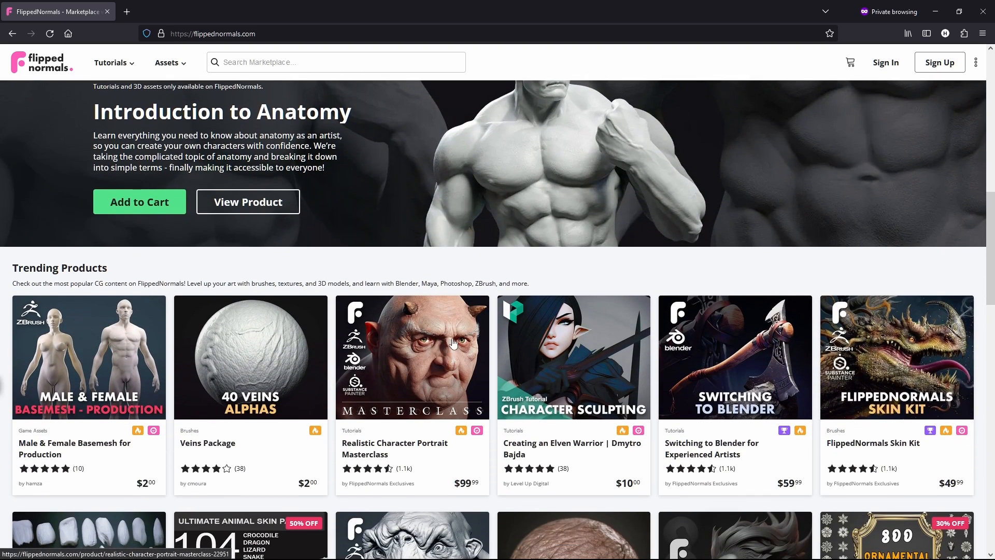